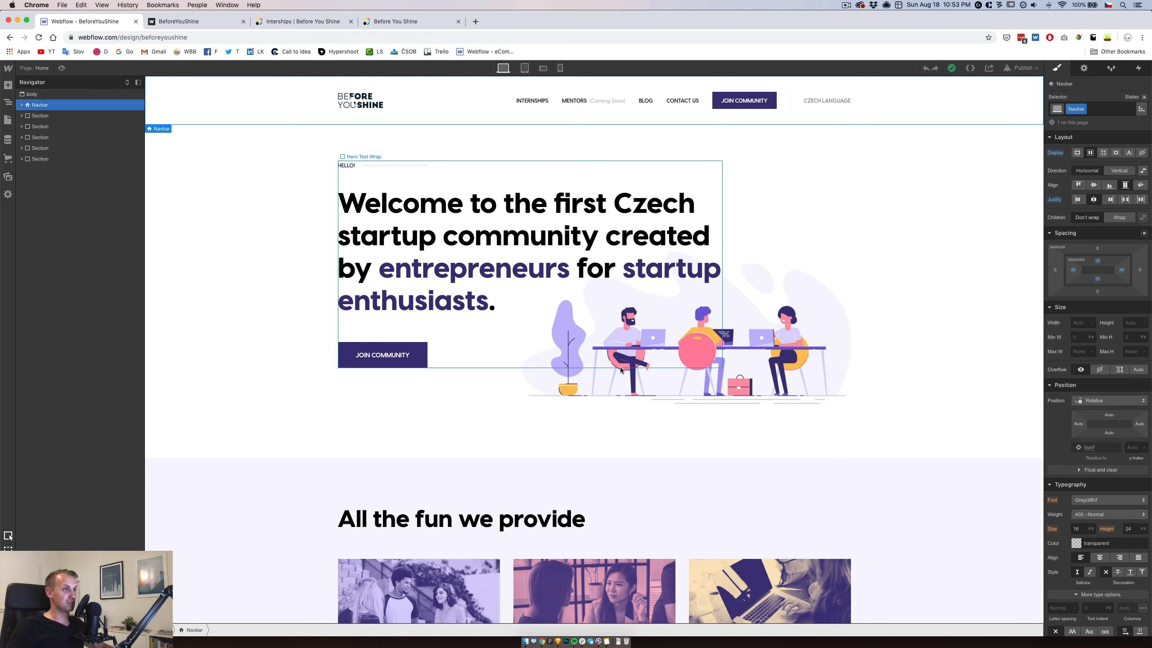
Review the live internships page's heading, text and email sign-up field, and return to the Webflow designer.
left_click(278, 23)
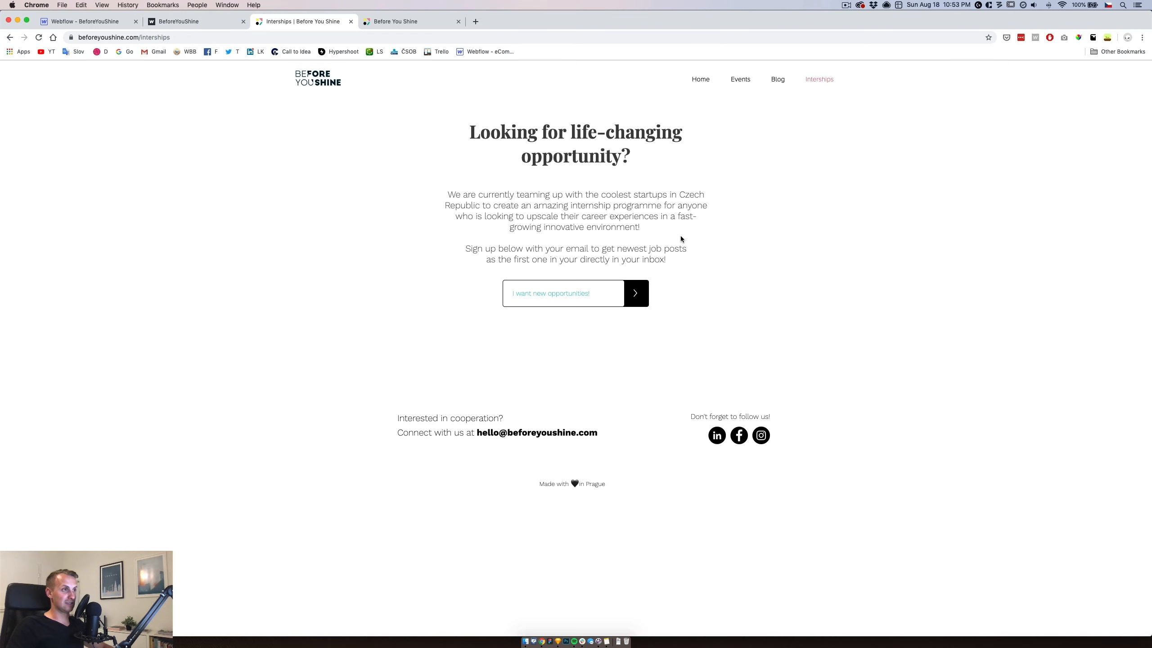
left_click(593, 298)
left_click(114, 27)
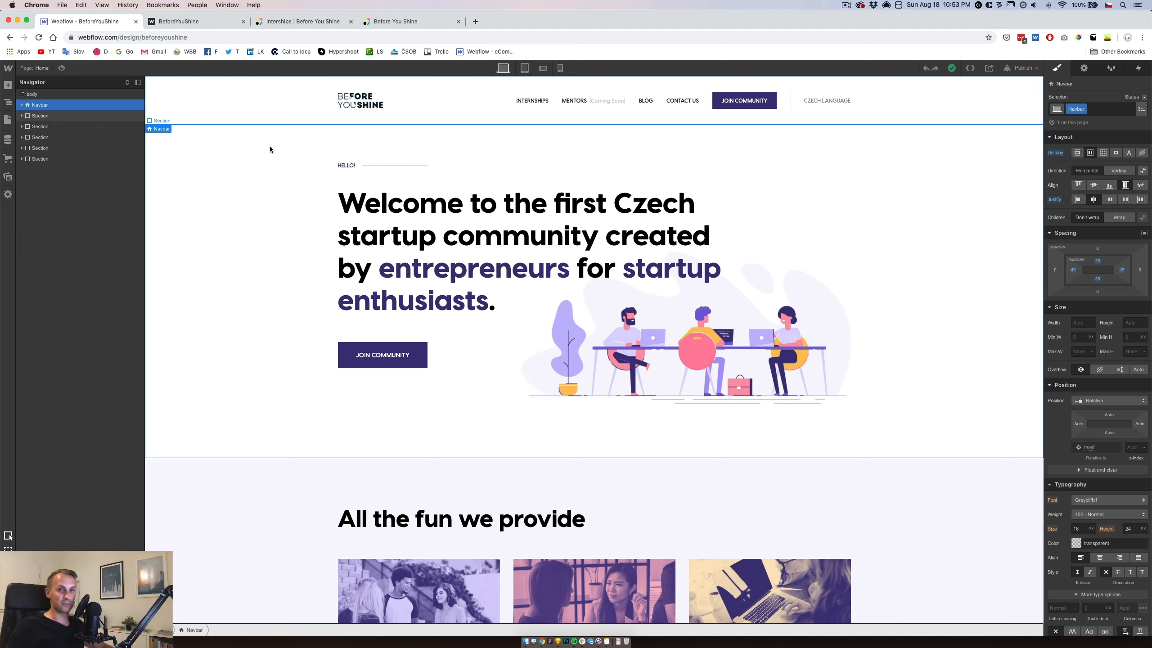
Turn the Home page's navbar into a reusable symbol named Navigation.
left_click(8, 85)
left_click(97, 106)
left_click(77, 133)
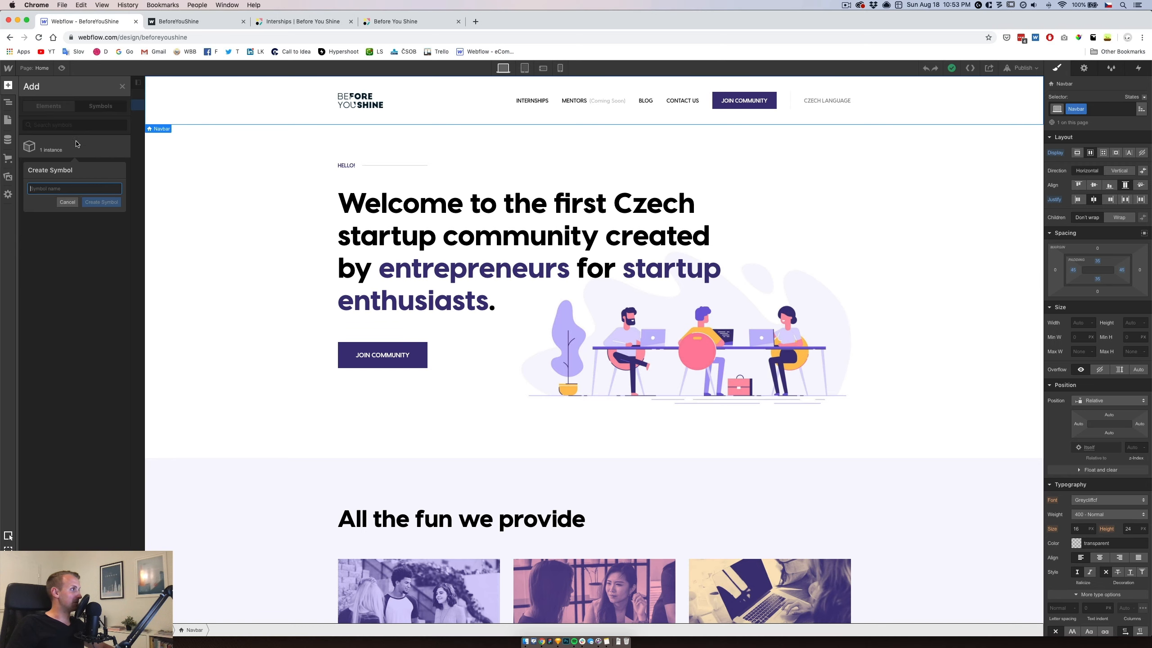
type("Navigation")
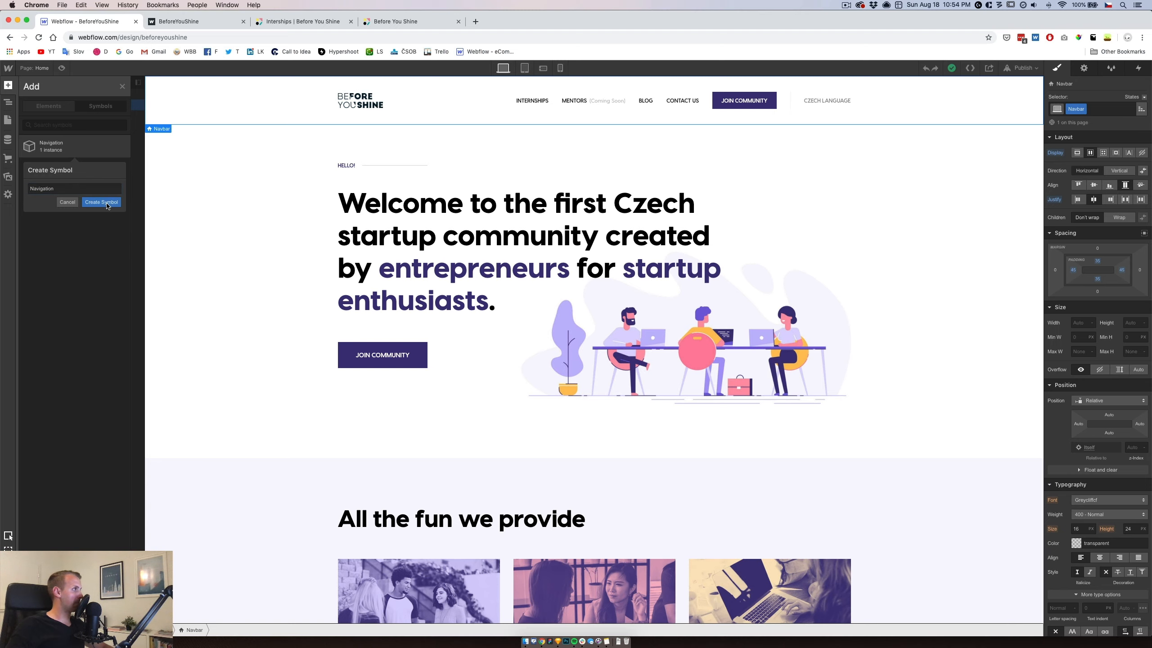
key("Return")
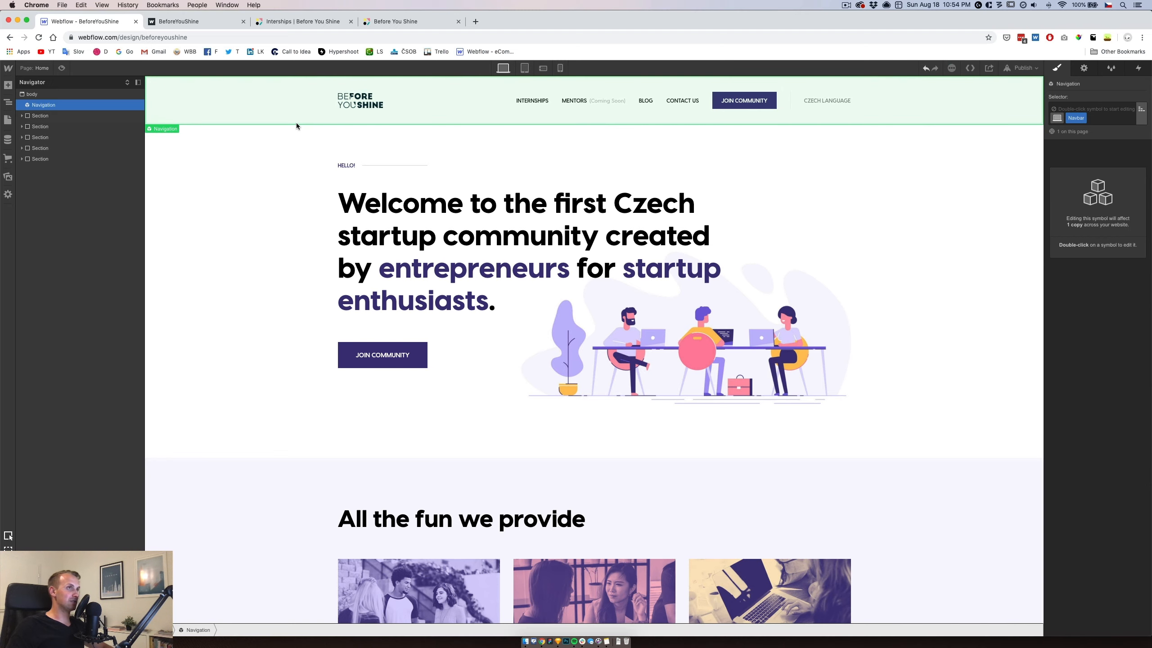
Turn the violet "Ready to join us yet?" section into a symbol named CTA.
scroll(245, 293, "down", 15)
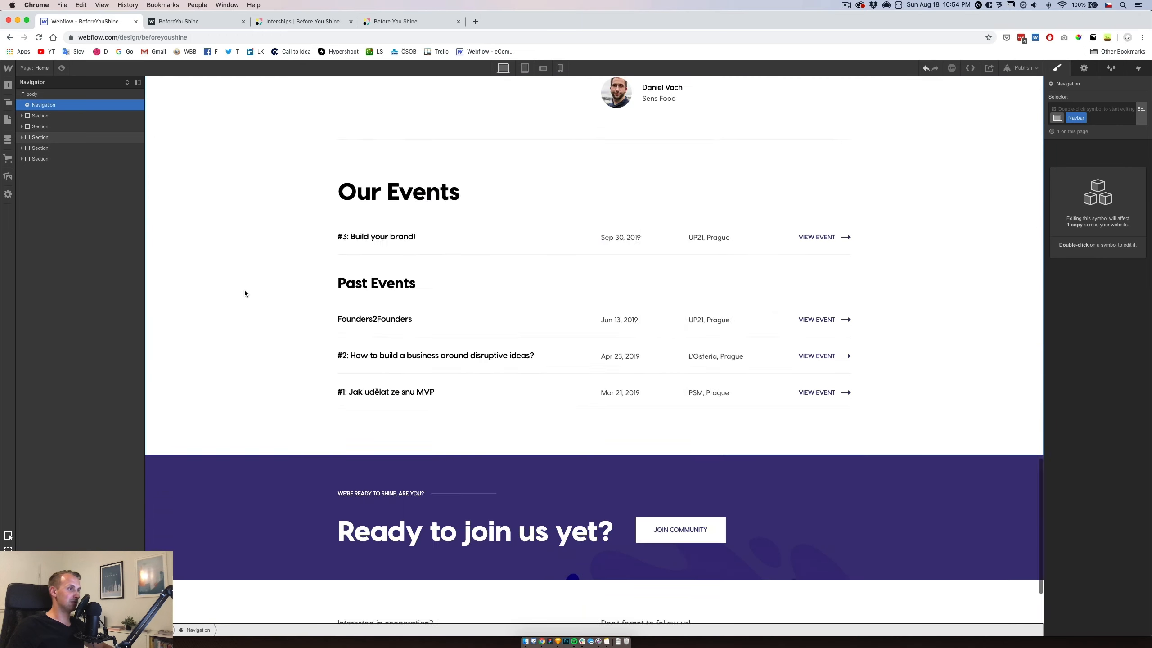
scroll(245, 293, "down", 3)
left_click(260, 385)
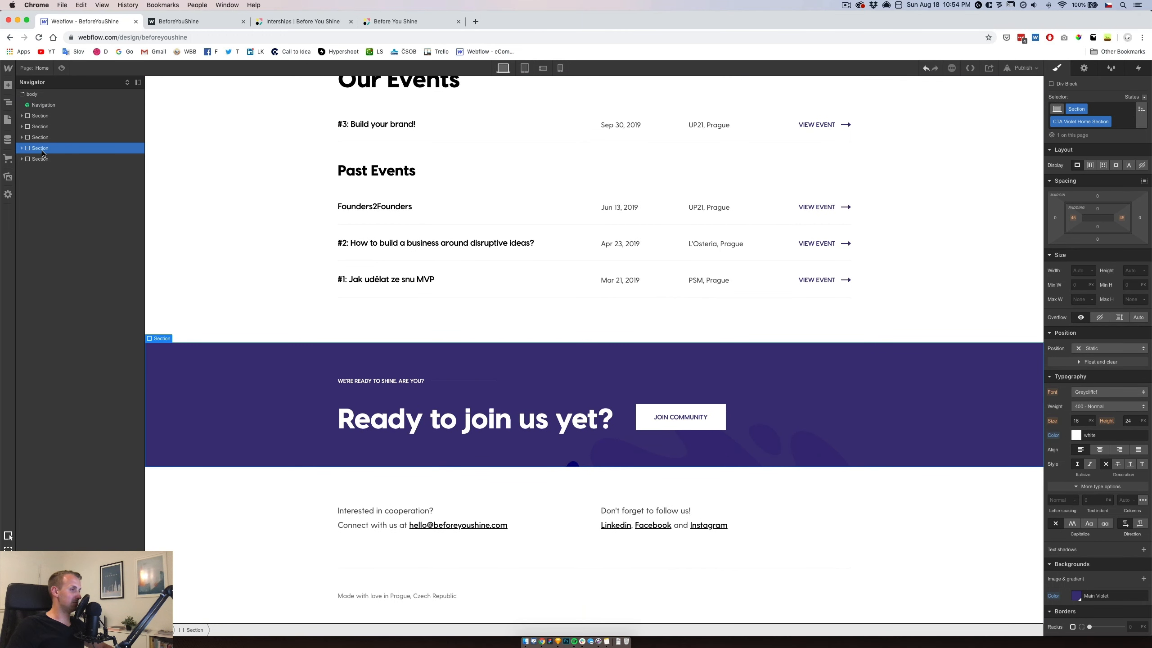
left_click(8, 86)
left_click(100, 106)
left_click(79, 147)
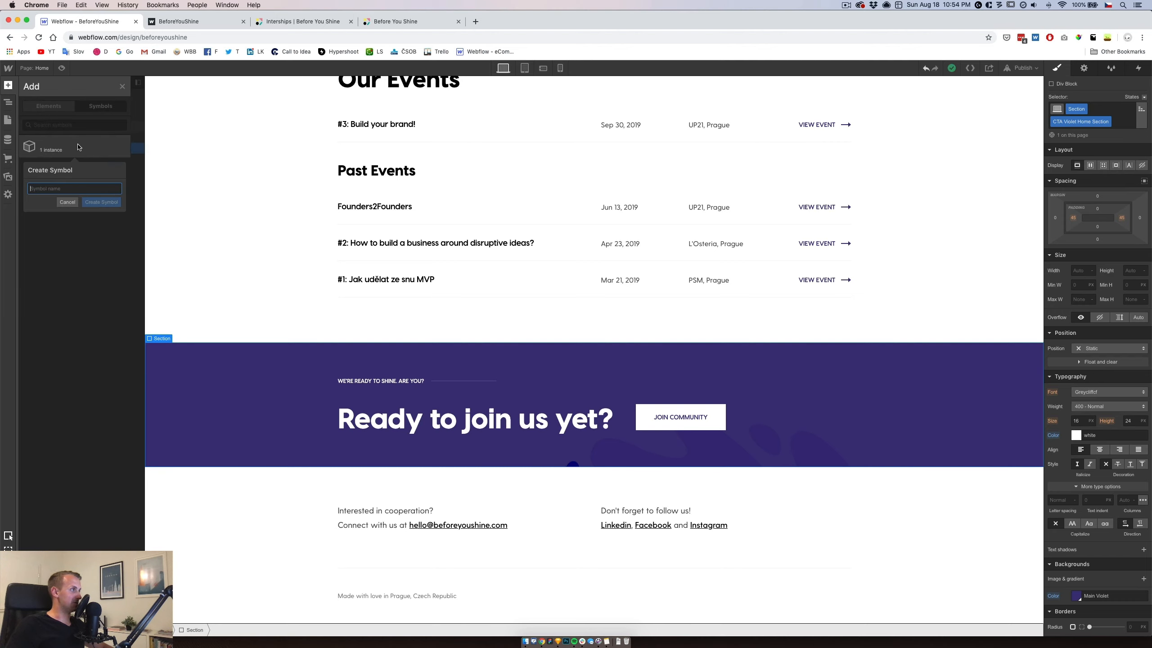
type("CTA")
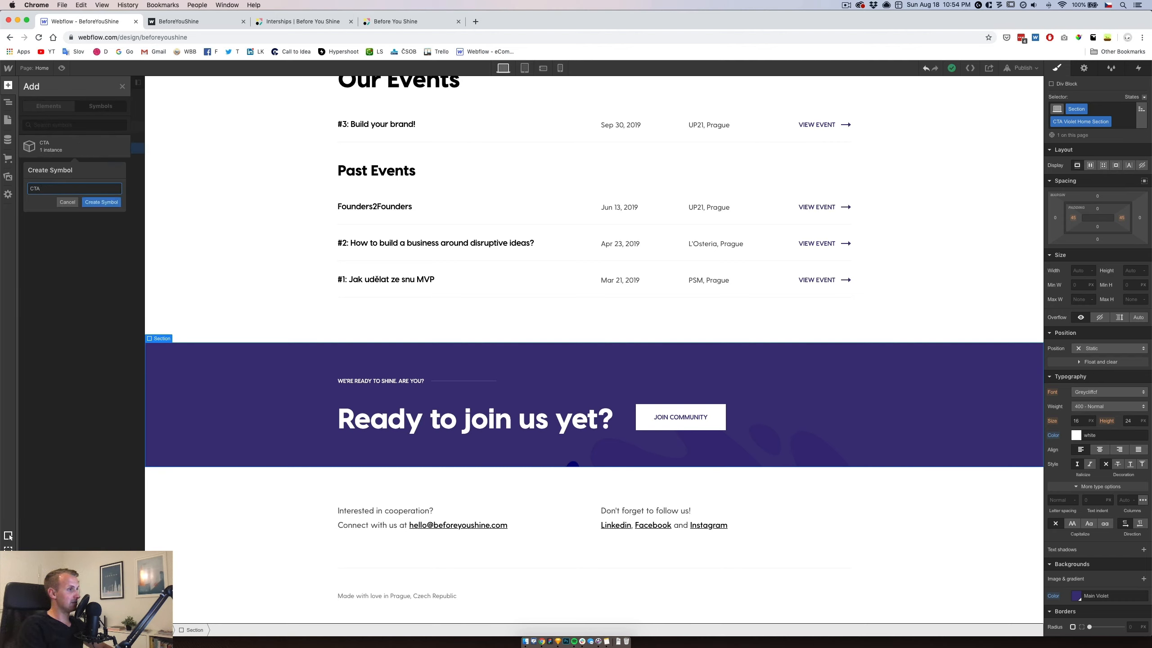
key("Return")
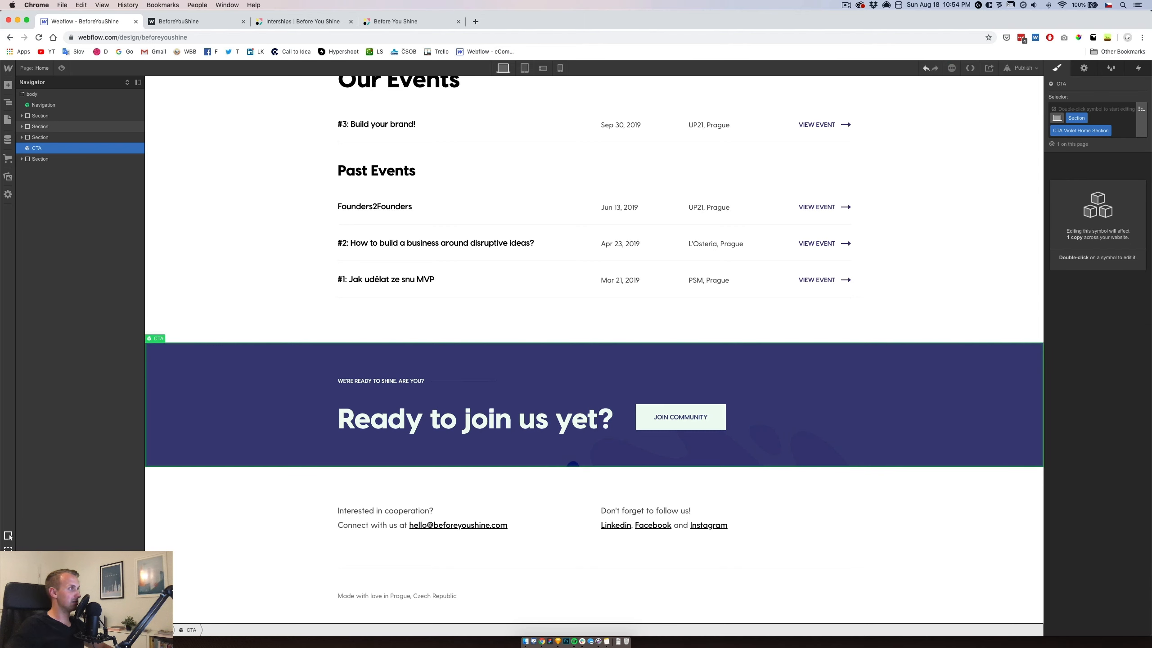
Turn the last section of the Home page, with the contact and social links, into a symbol named Footer.
left_click(63, 160)
left_click(8, 85)
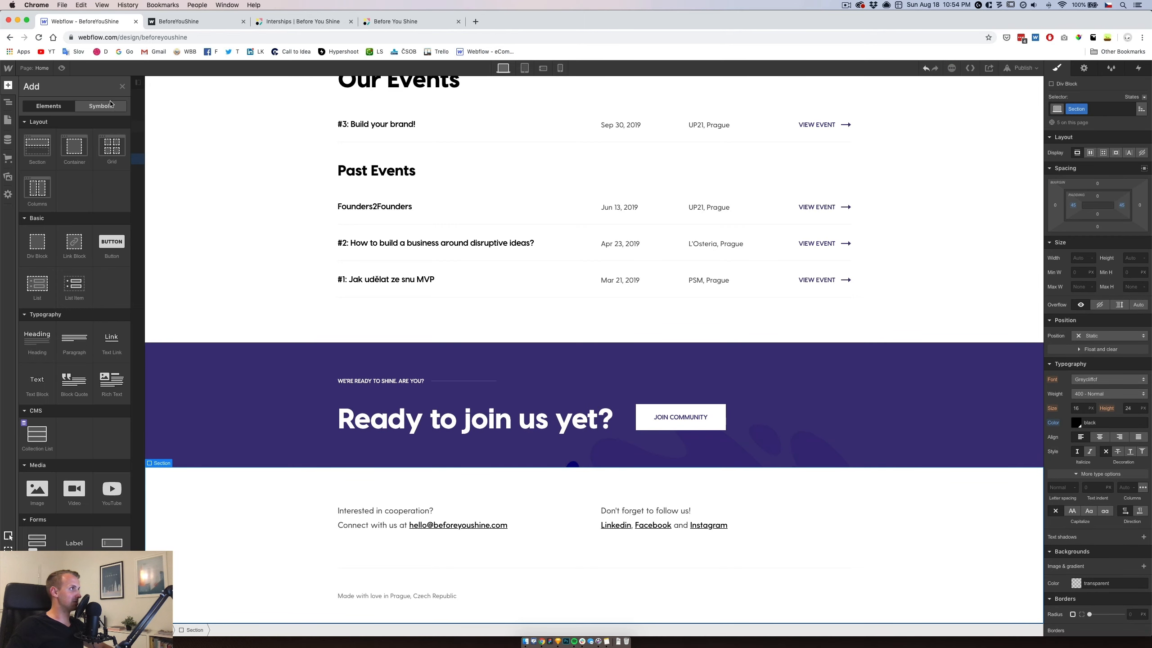
left_click(109, 105)
left_click(90, 125)
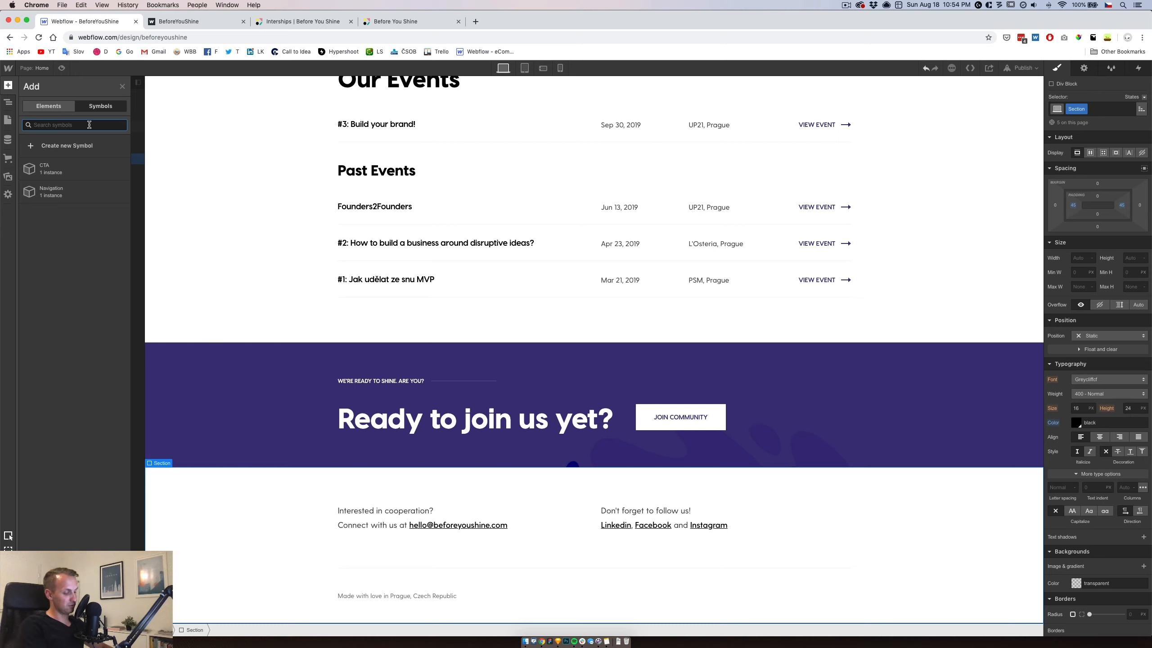
type("Footer")
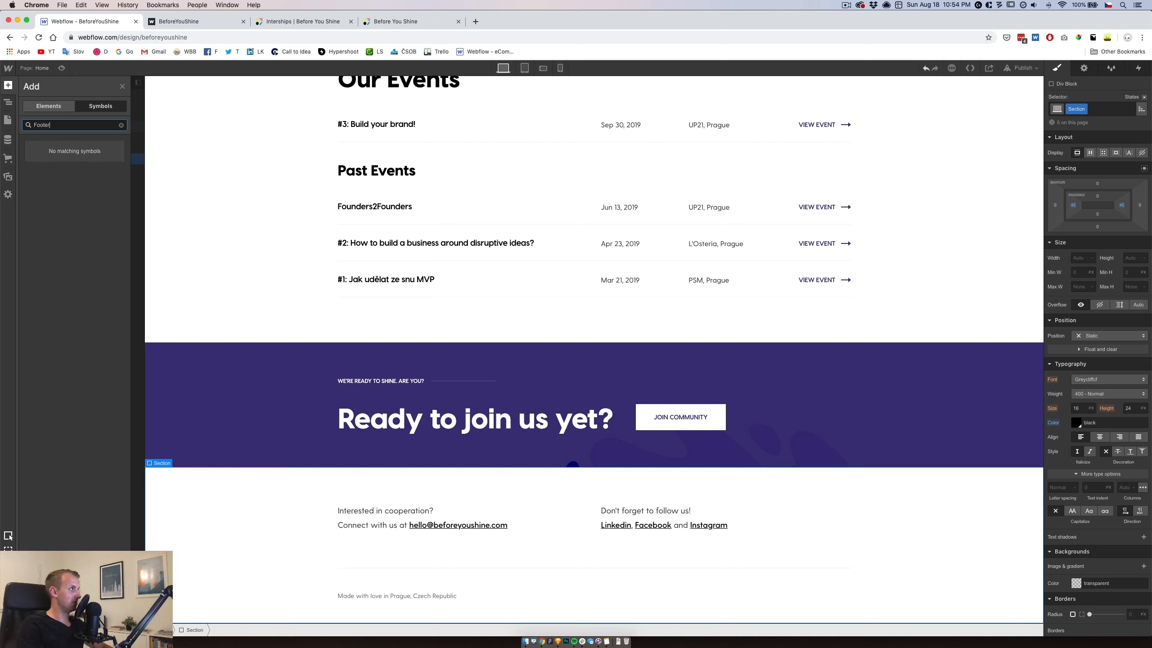
left_click(121, 125)
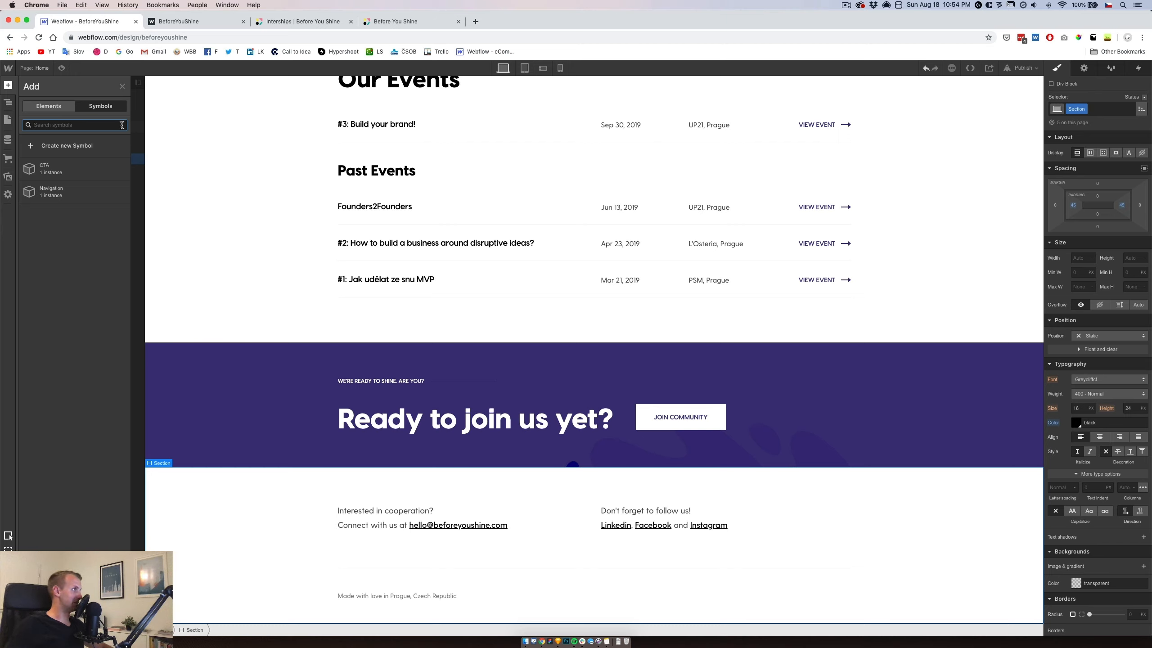
left_click(75, 147)
type("Footer")
key("Return")
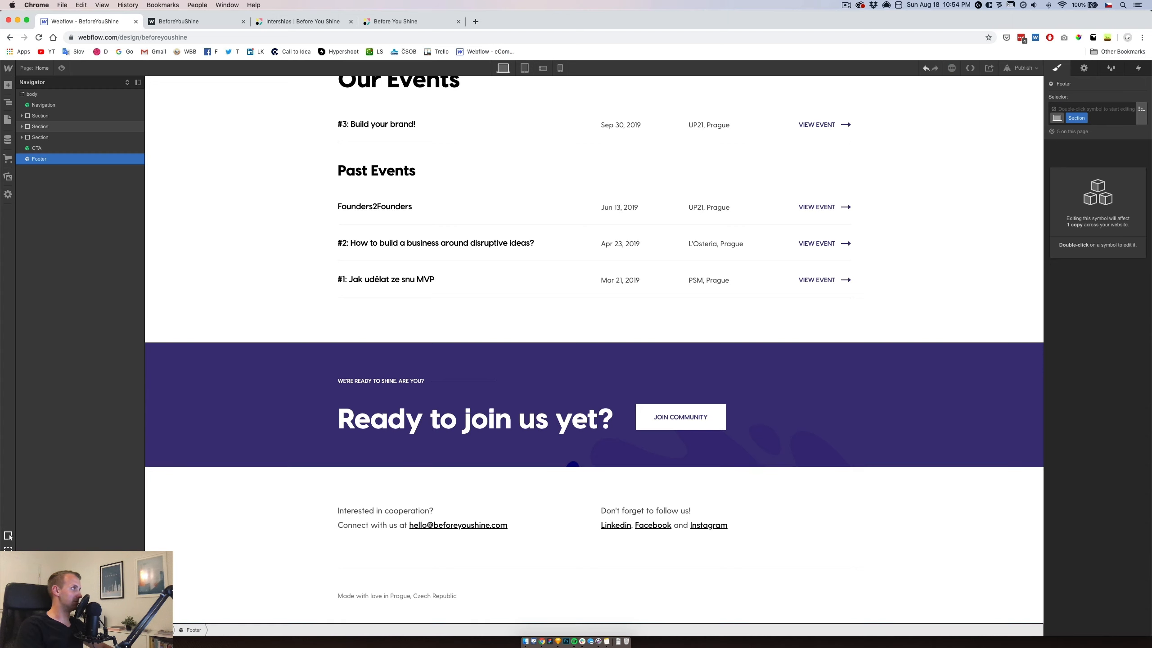
Create a new static page named Internships with the slug internships.
left_click(7, 120)
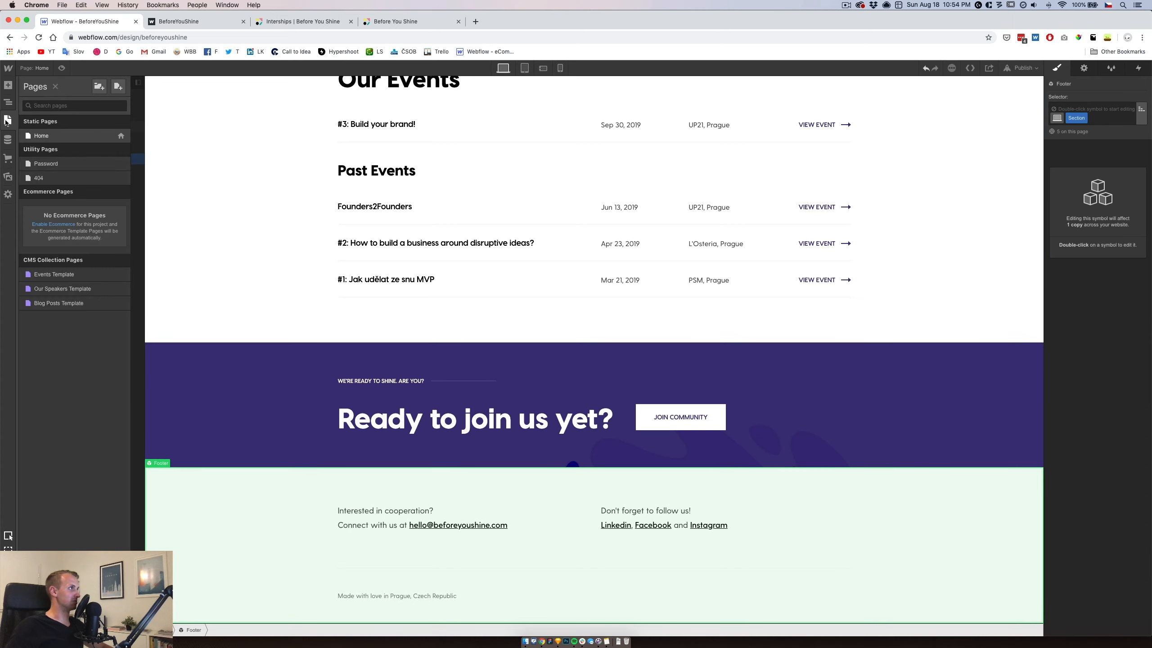
left_click(119, 87)
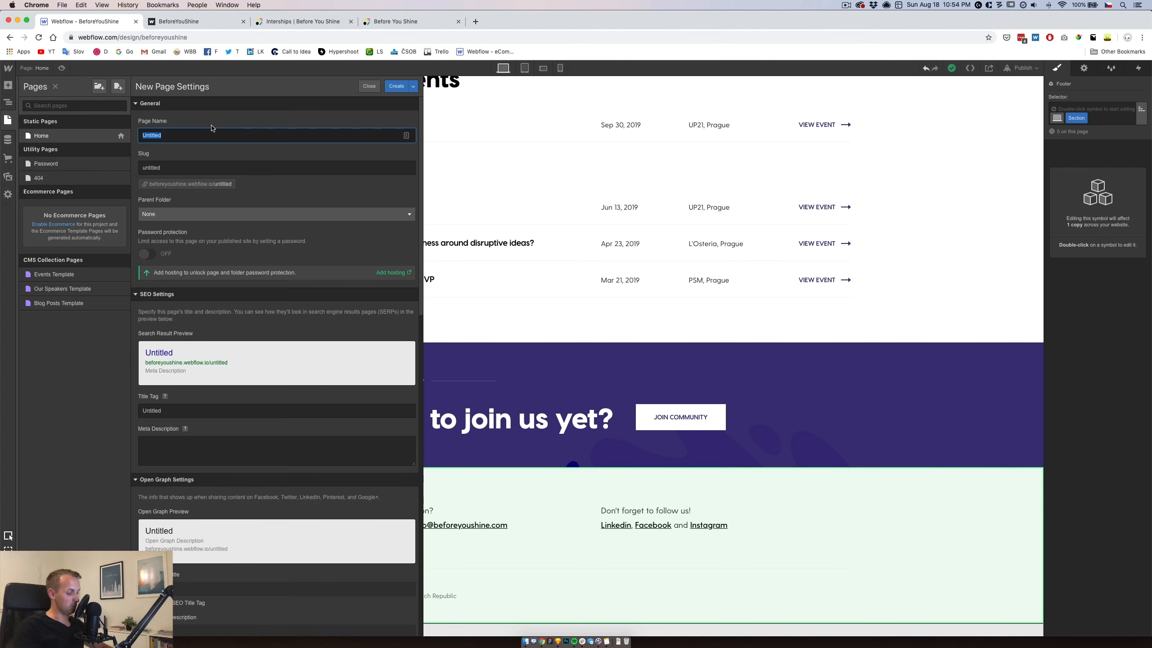
type("Intre")
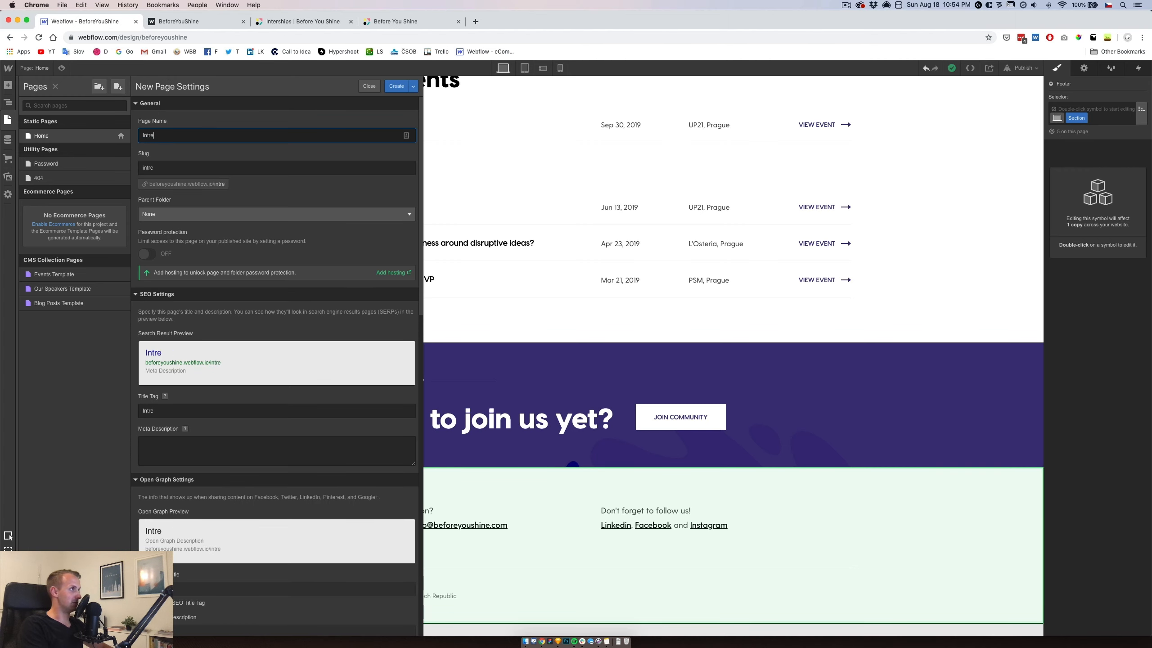
key("BackSpace")
key("BackSpace")
type("ernsh")
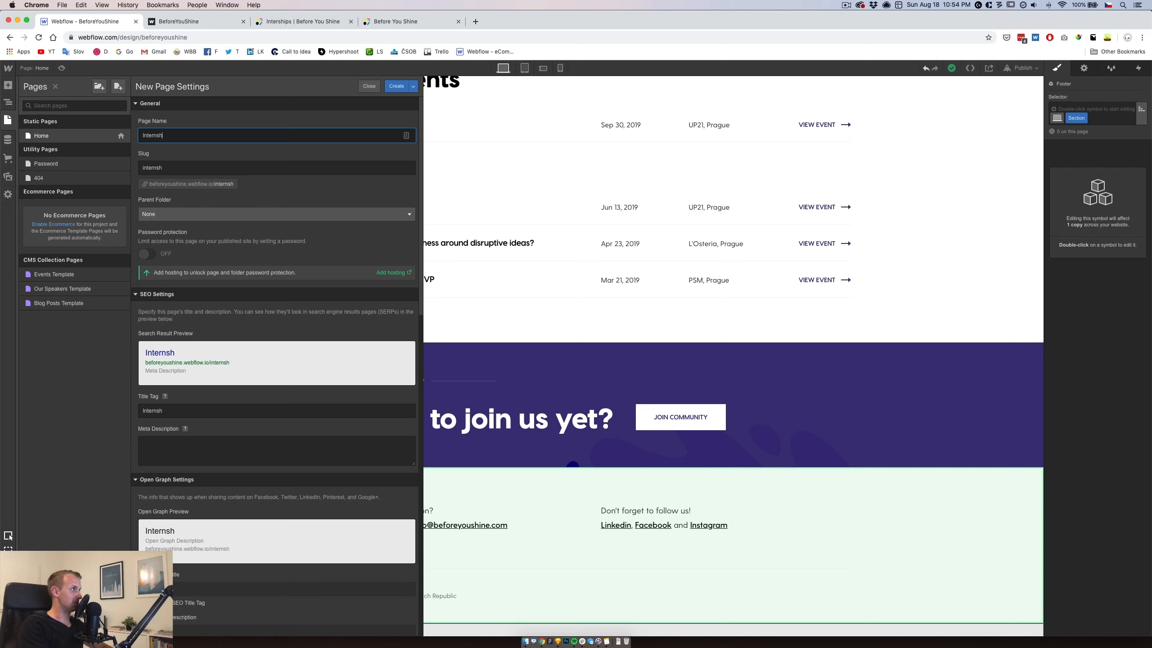
type("ips")
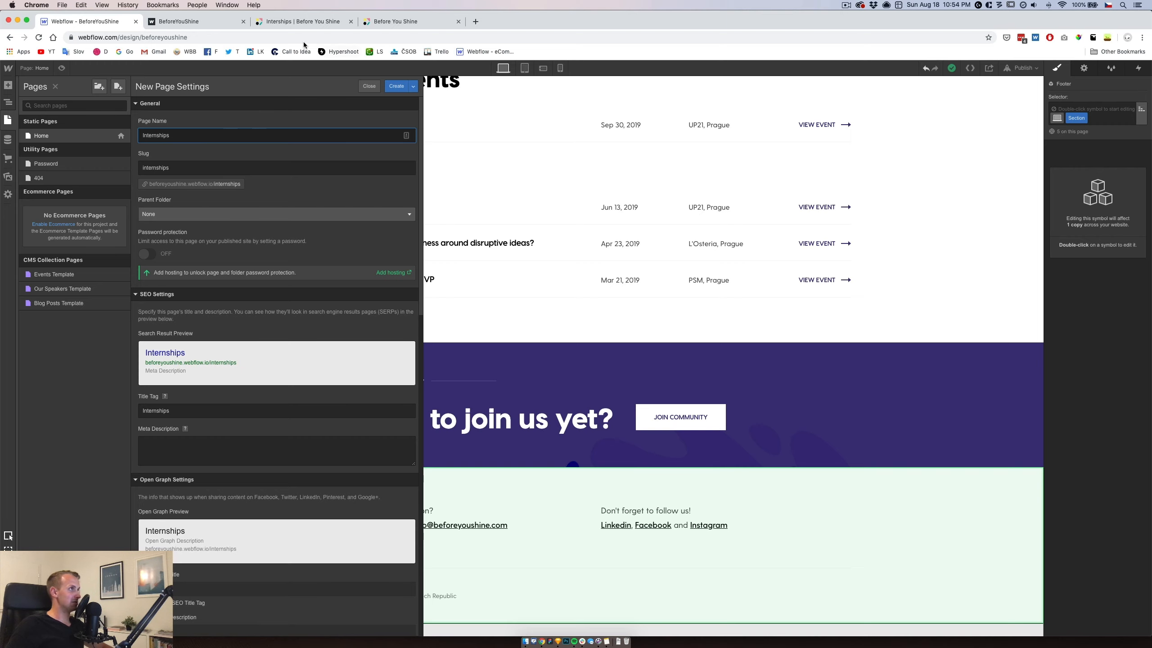
left_click(301, 21)
left_click(123, 22)
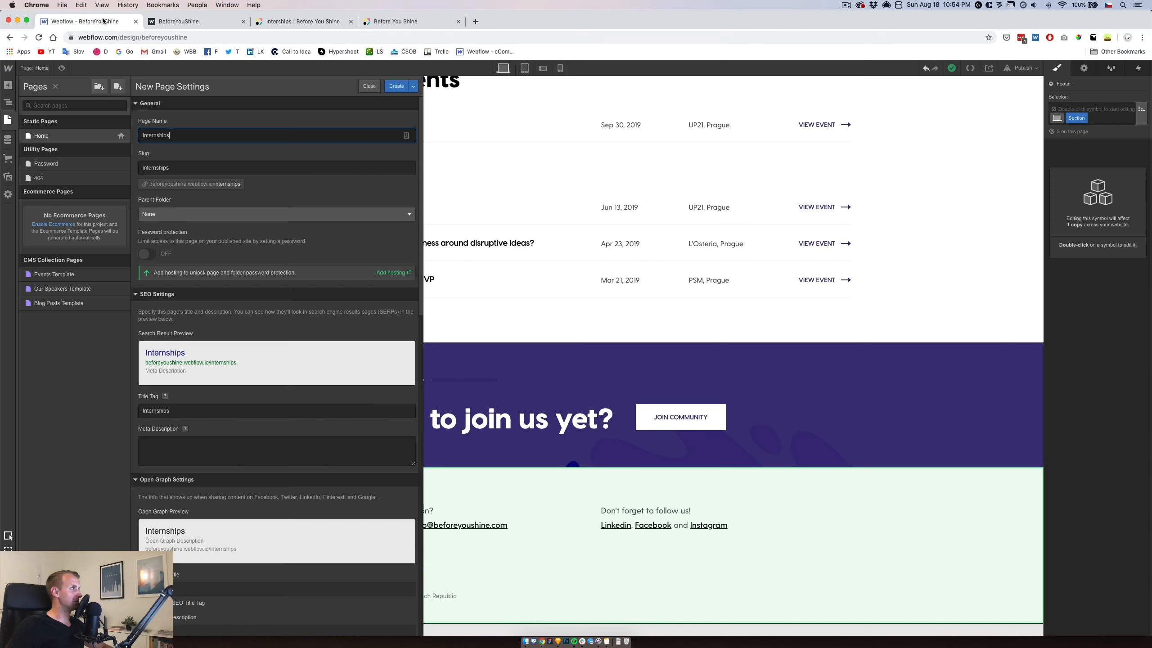
left_click(396, 87)
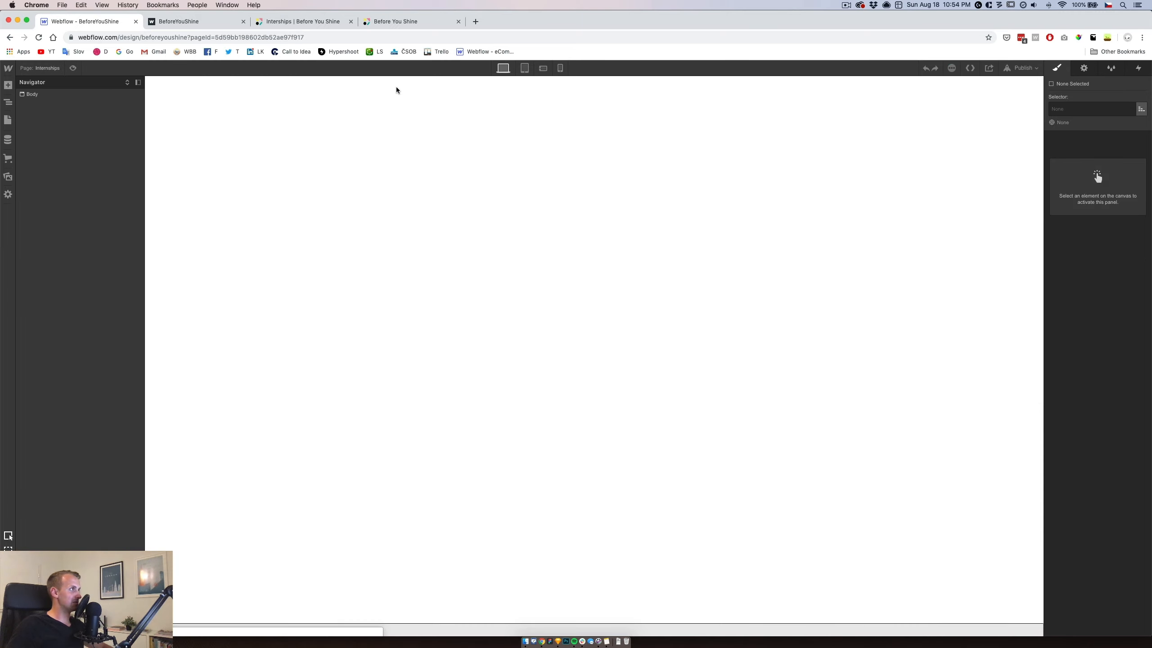
Copy the Navigation symbol from the Home page and paste it into the body of the Internships page.
left_click(7, 119)
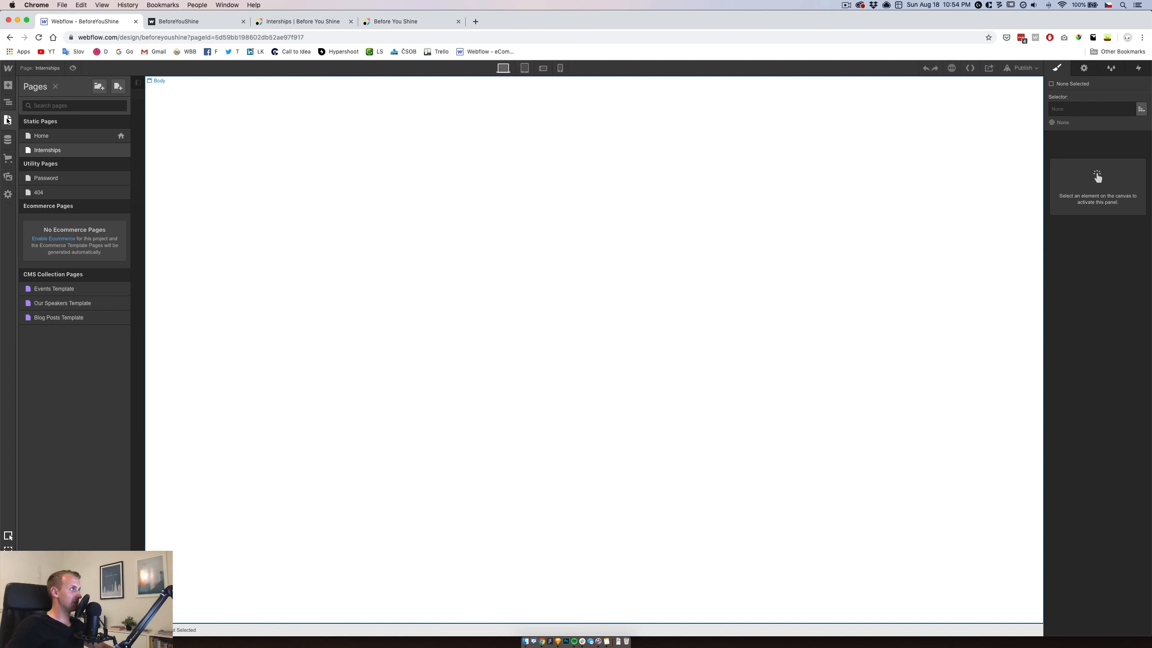
left_click(53, 140)
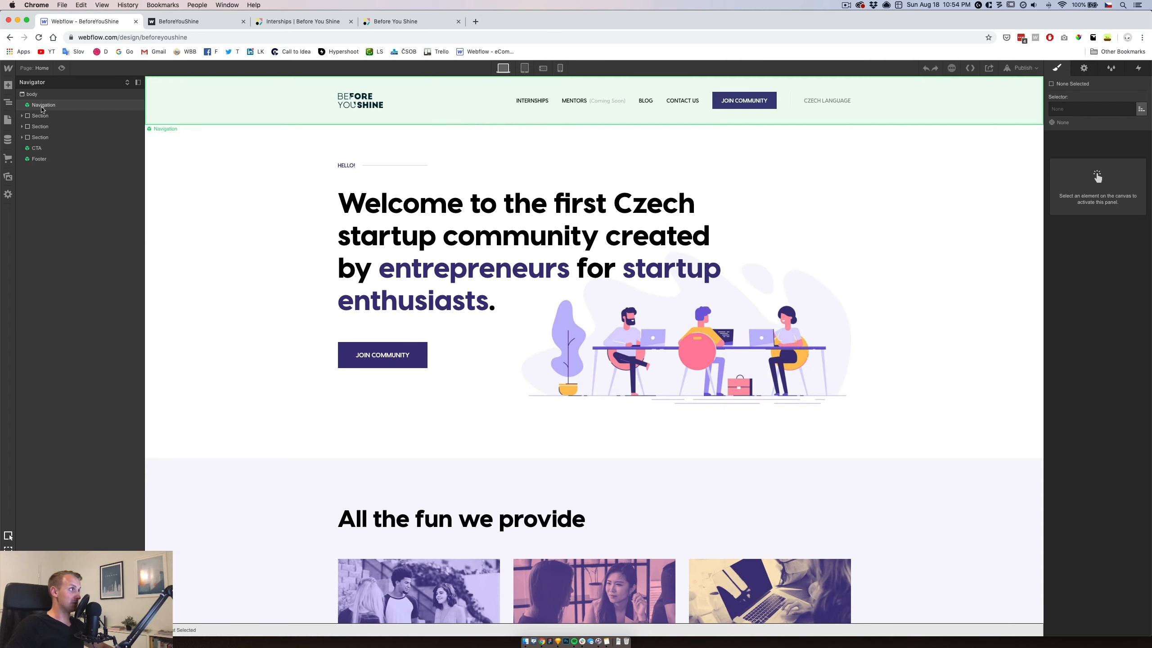
left_click(41, 107)
key("p")
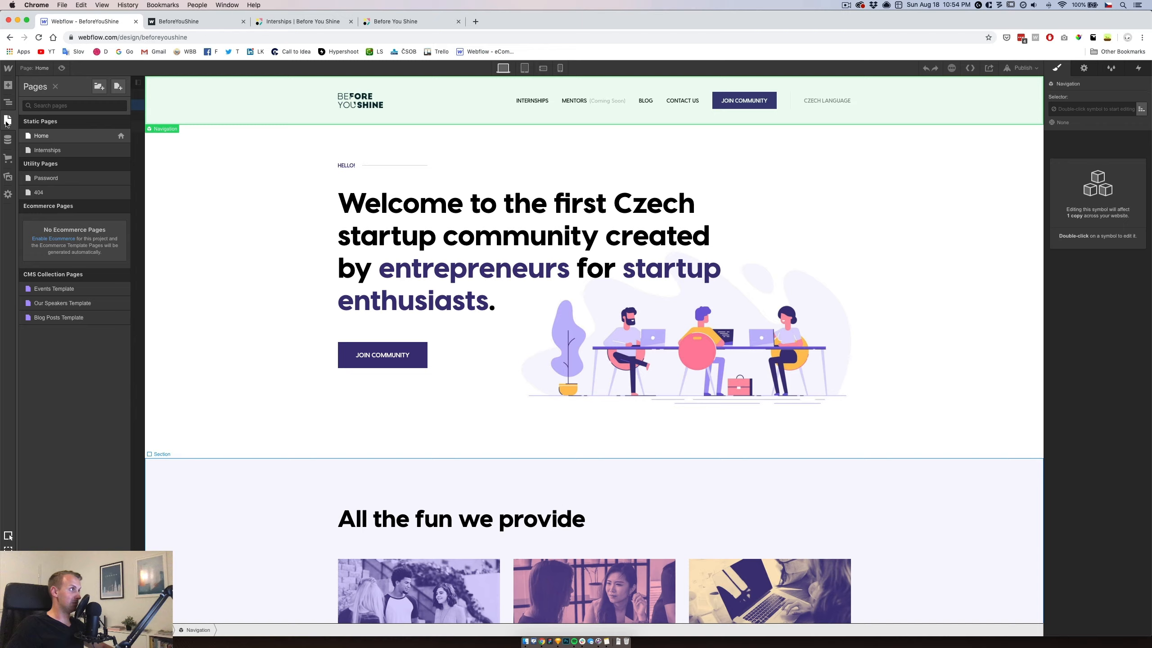
left_click(54, 151)
key("super+v")
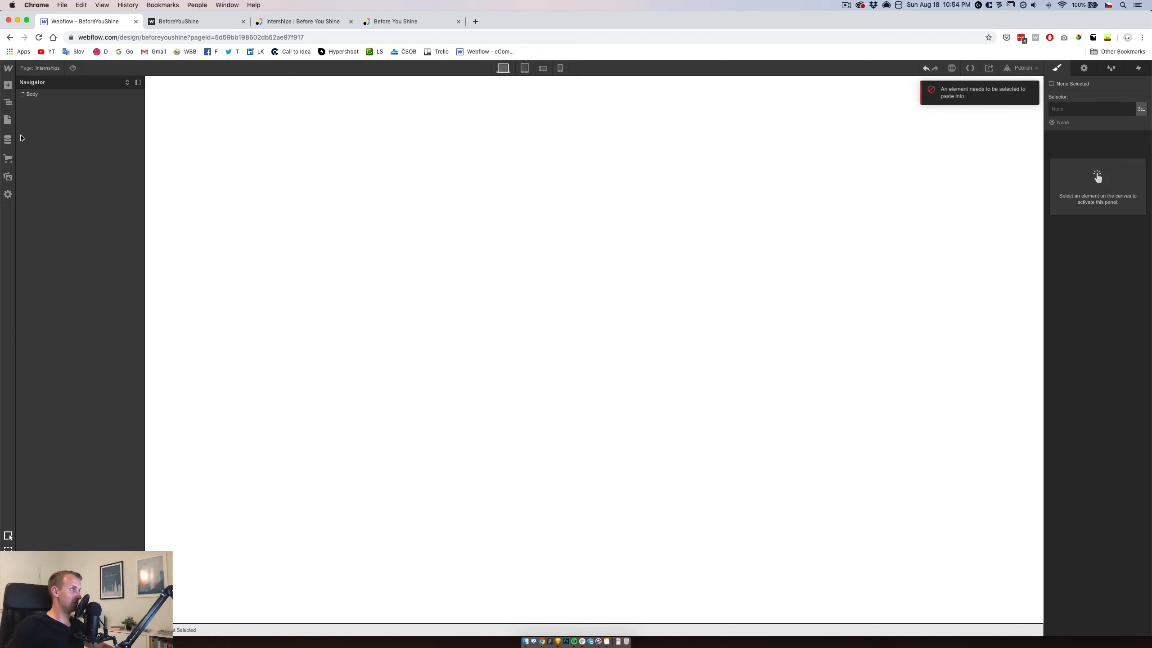
left_click(283, 167)
left_click(7, 120)
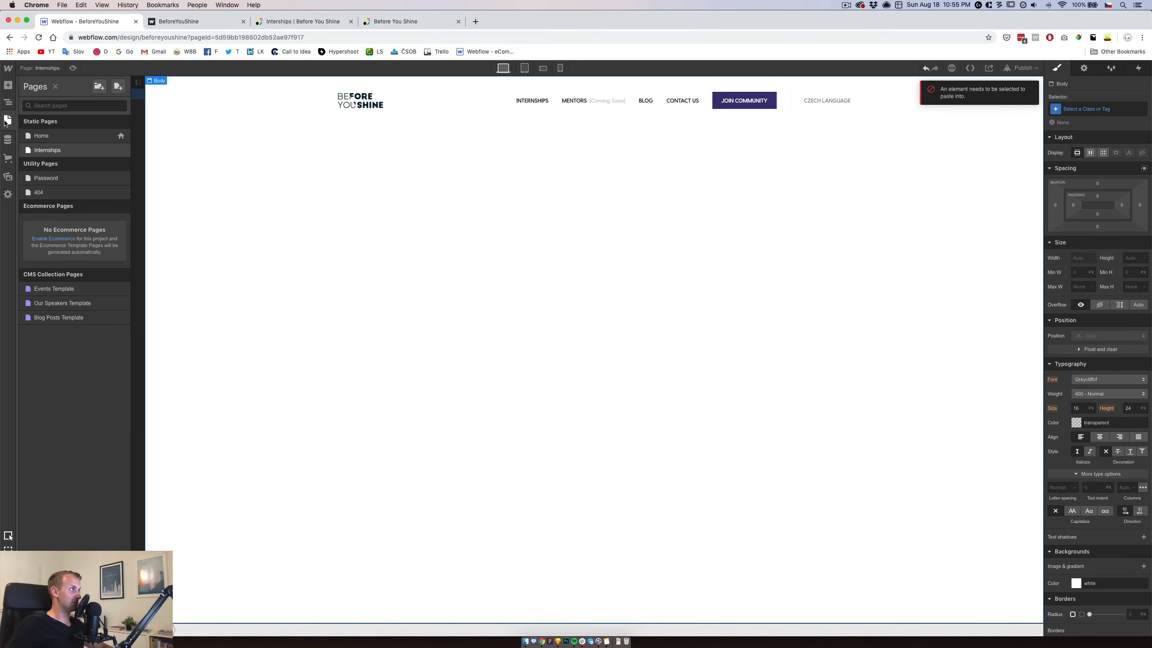
left_click(238, 160)
Add the CTA symbol below the navigation on the Internships page and the Footer symbol beneath it.
left_click(8, 86)
left_click(100, 105)
left_click_drag(51, 192, 254, 136)
left_click(8, 86)
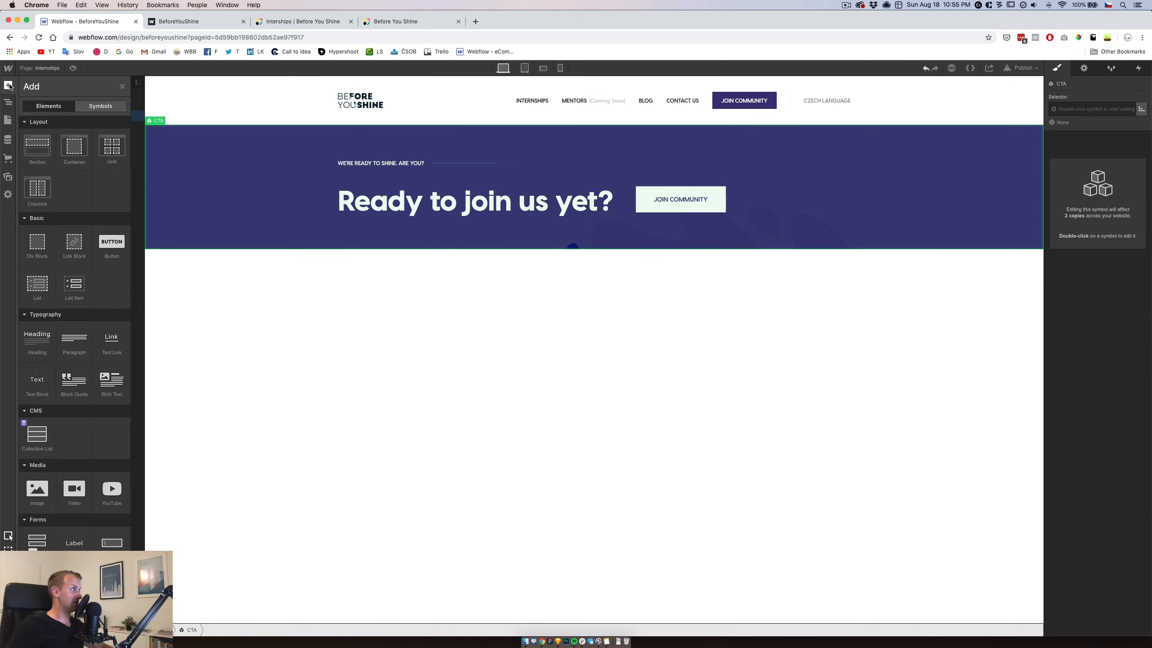
left_click(100, 105)
left_click_drag(51, 167, 310, 304)
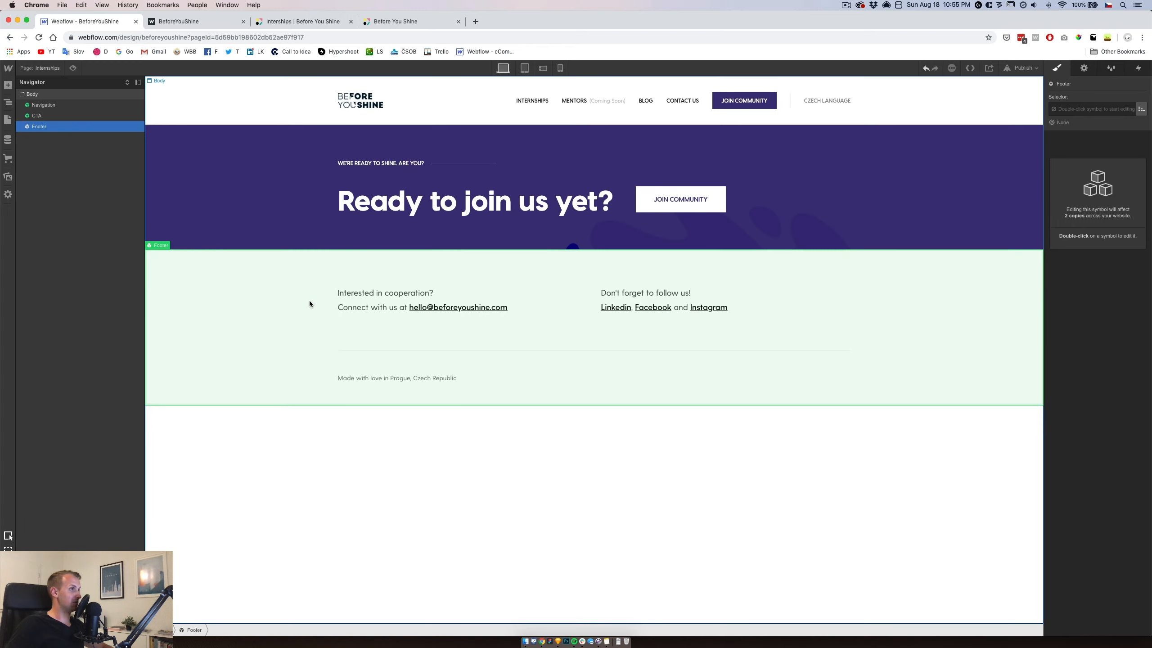
Copy the hero section from the Home page and paste it below the navigation on the Internships page.
left_click(50, 105)
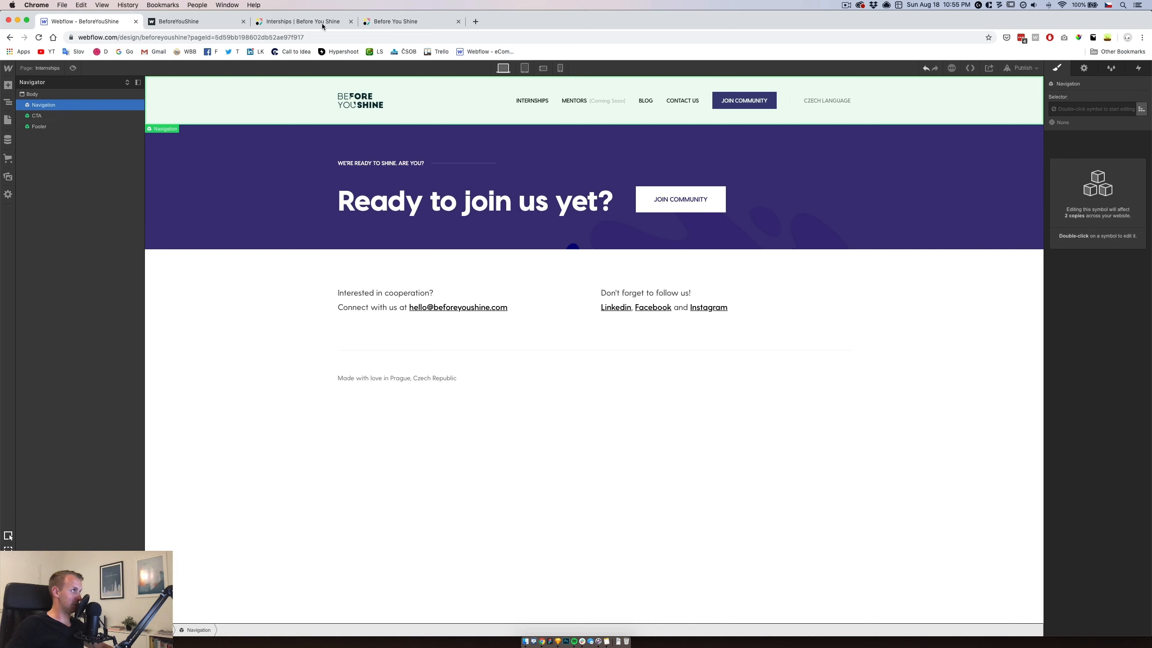
left_click(302, 21)
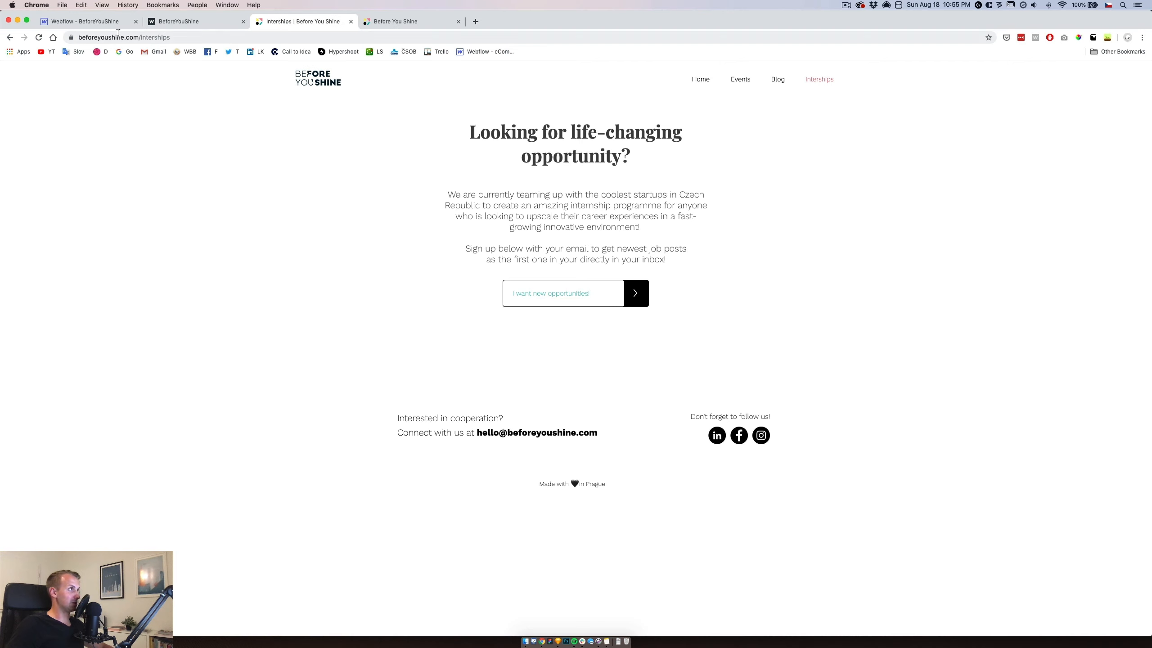
left_click(105, 21)
left_click(8, 119)
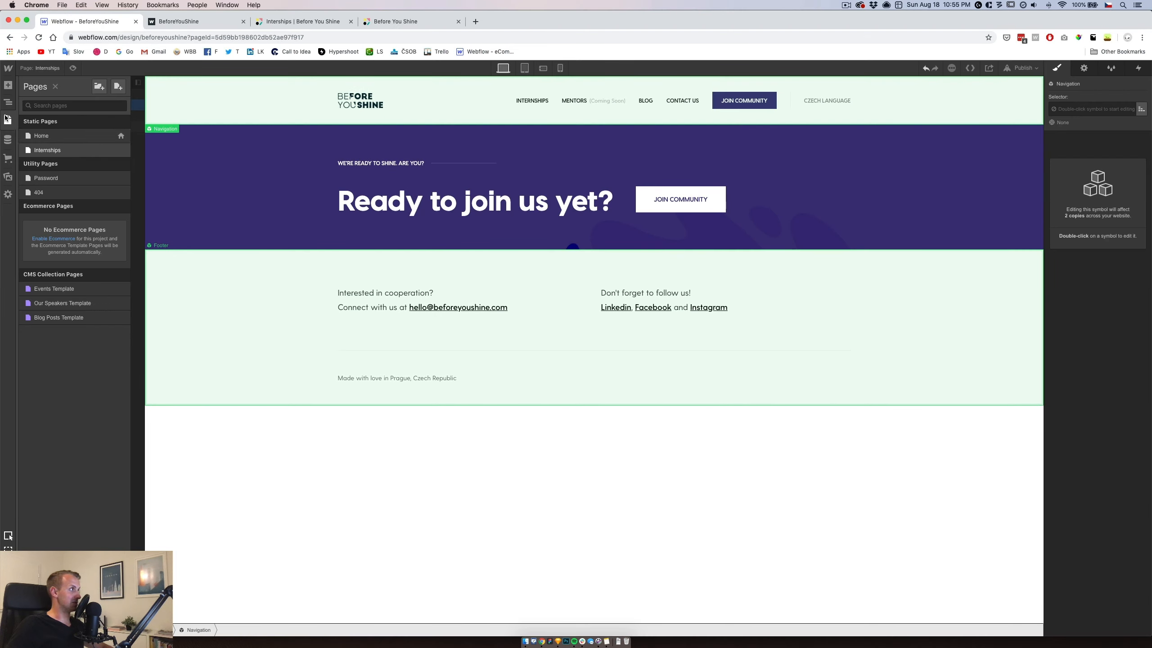
left_click(69, 137)
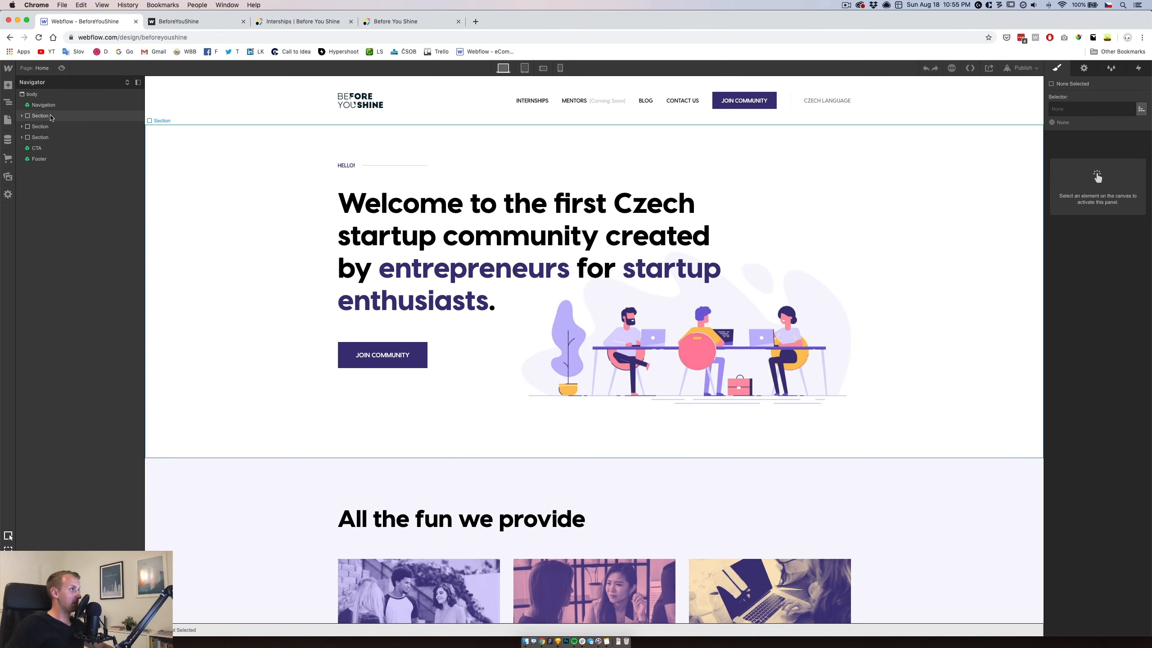
left_click(50, 117)
left_click(7, 120)
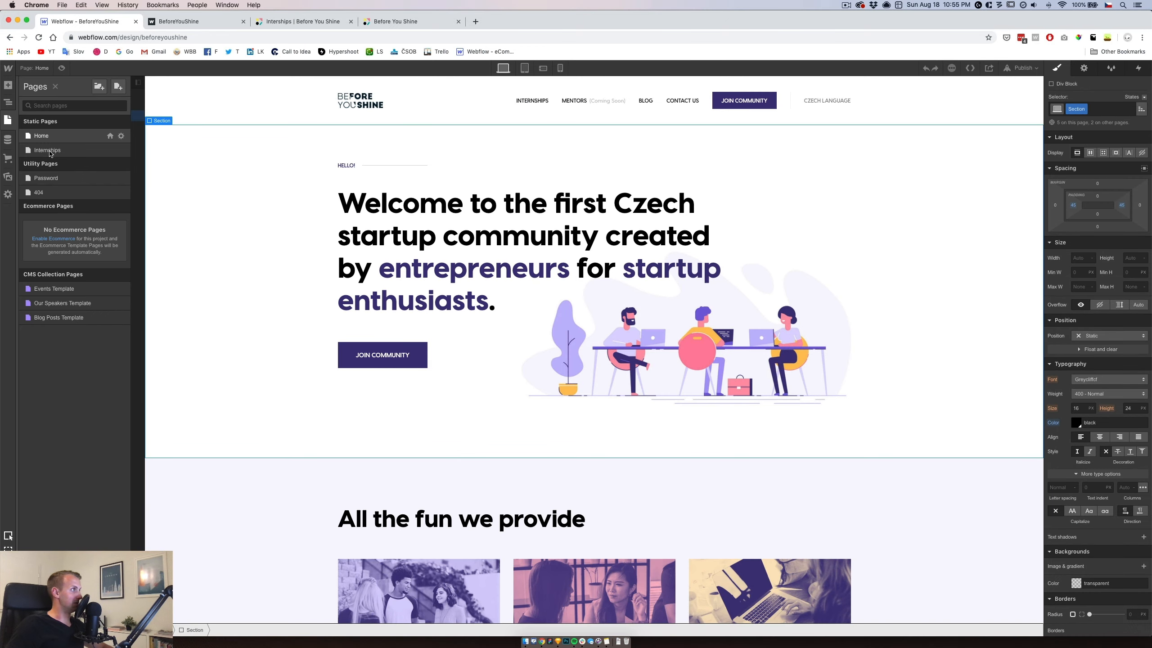
left_click(57, 152)
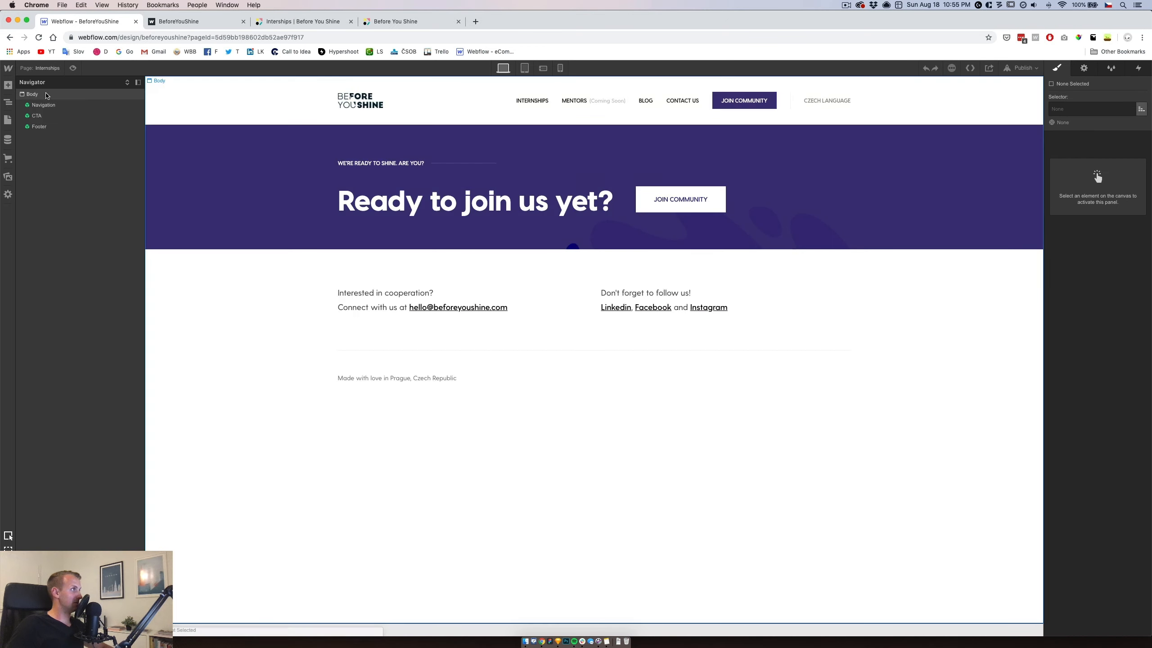
left_click(42, 104)
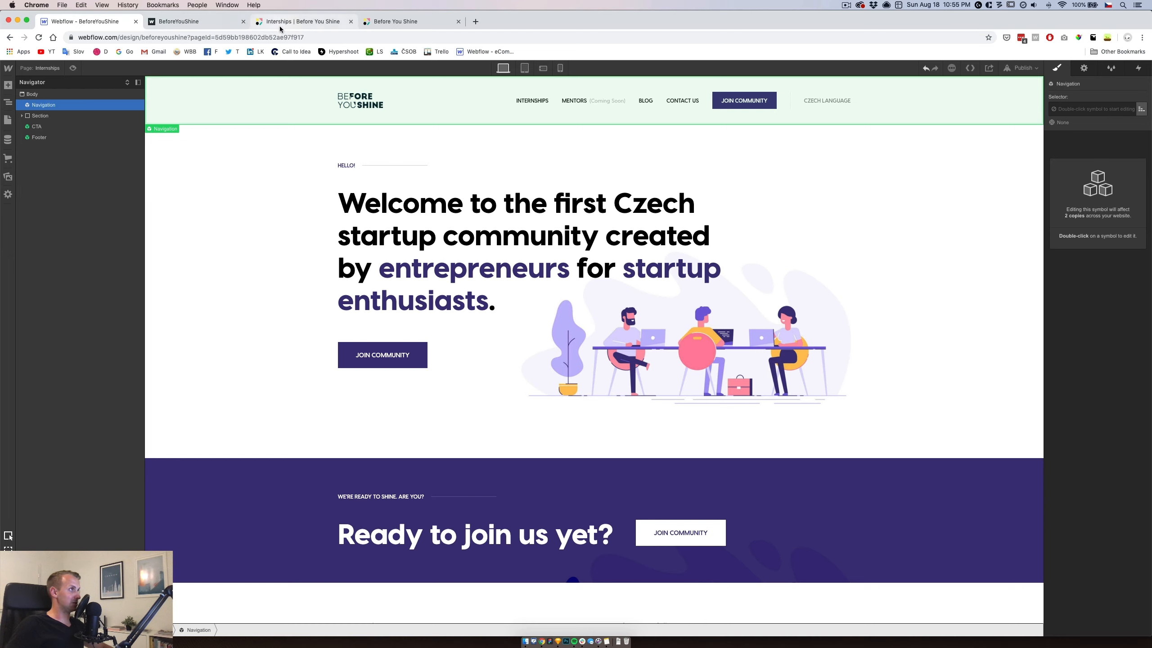
Delete the hero illustration and replace the main heading with "Looking for life-changing opportunity?" copied from the live page.
left_click(609, 366)
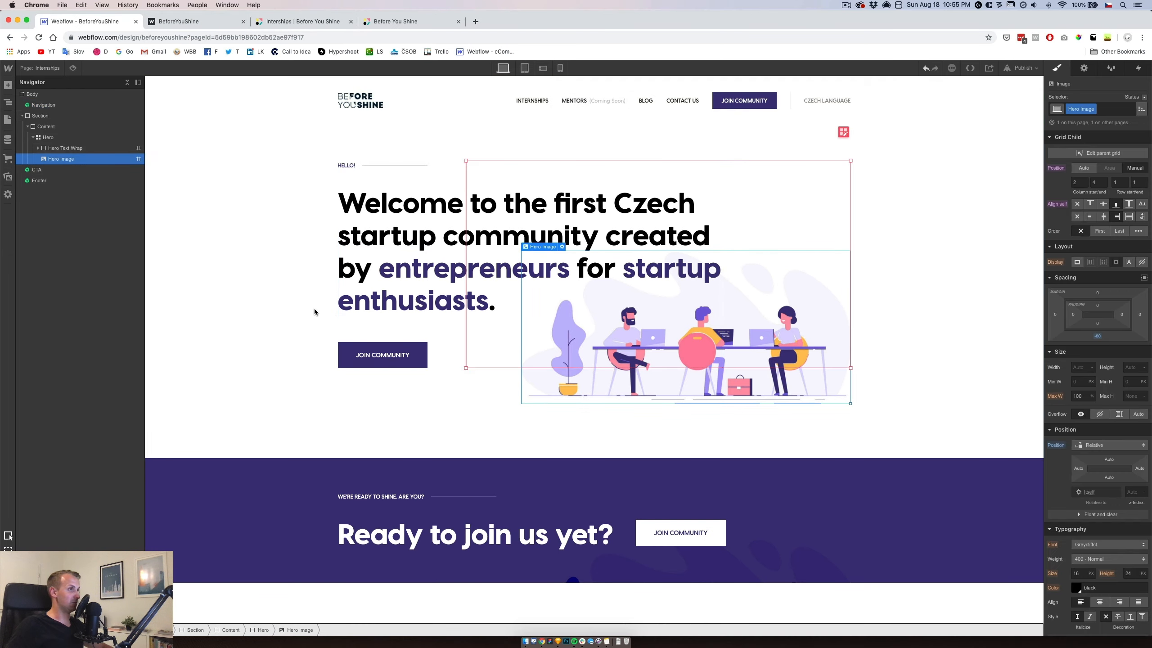
key("Delete")
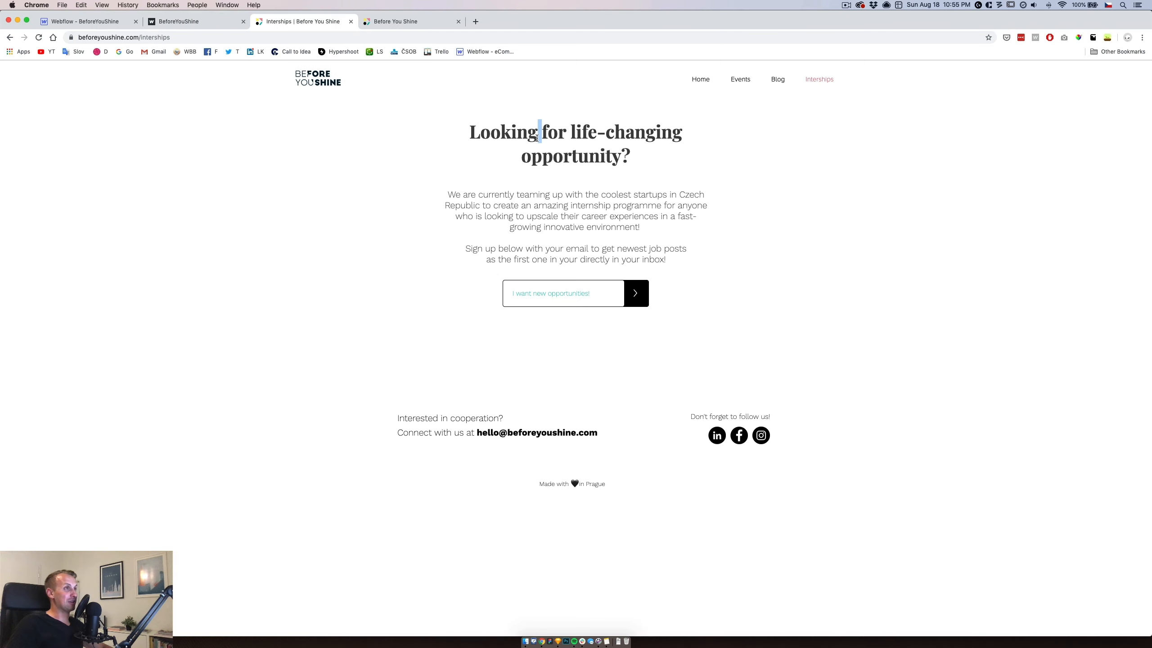
triple_click(555, 132)
key("super+c")
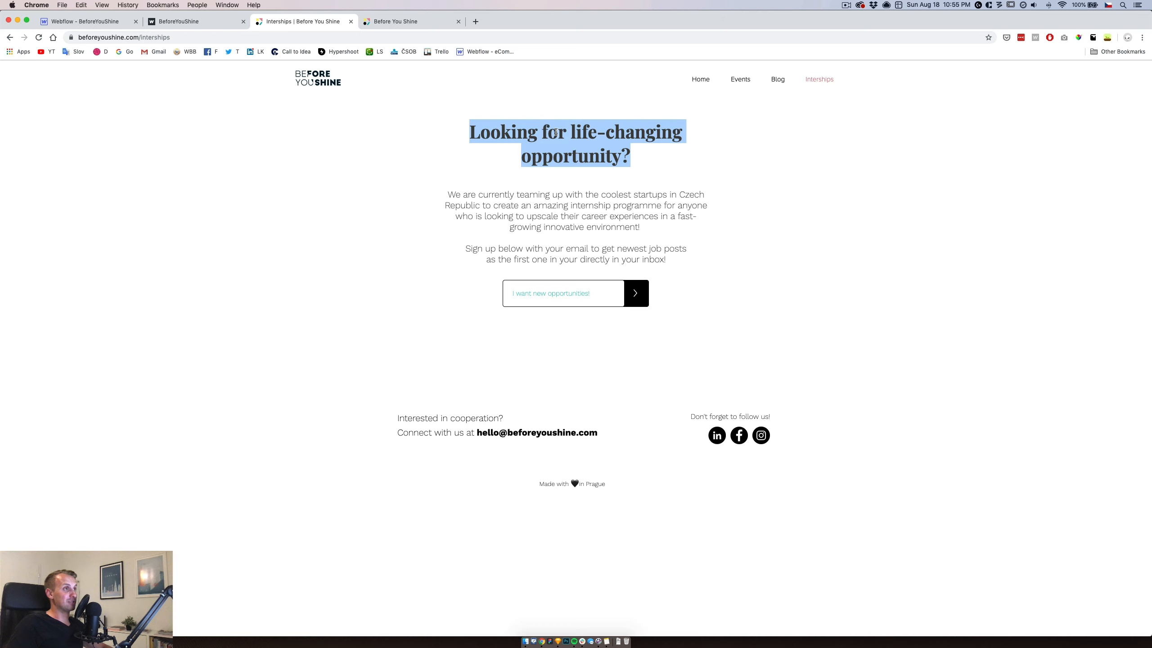
left_click(111, 22)
left_click(501, 207)
double_click(501, 207)
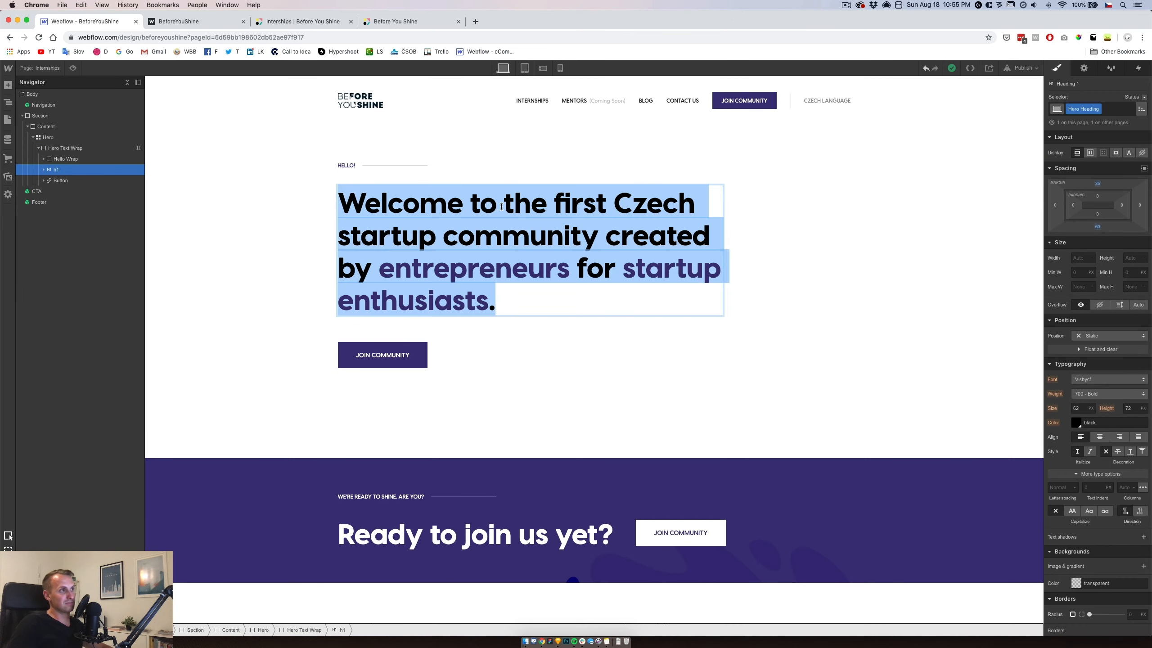
key("super+v")
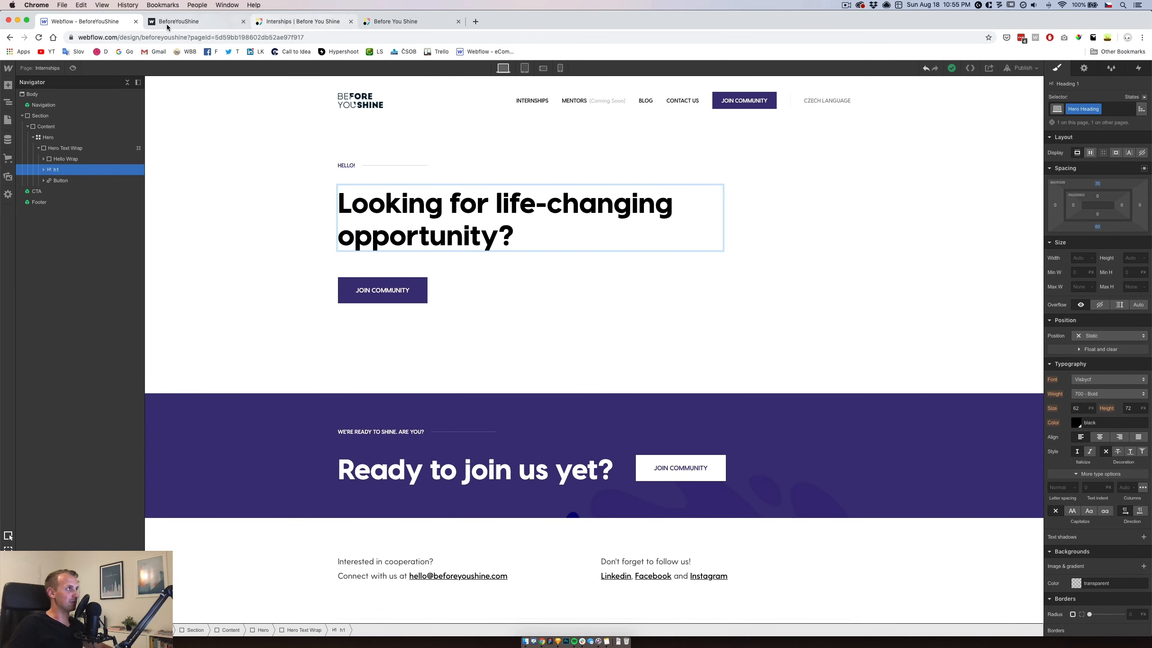
left_click(58, 181)
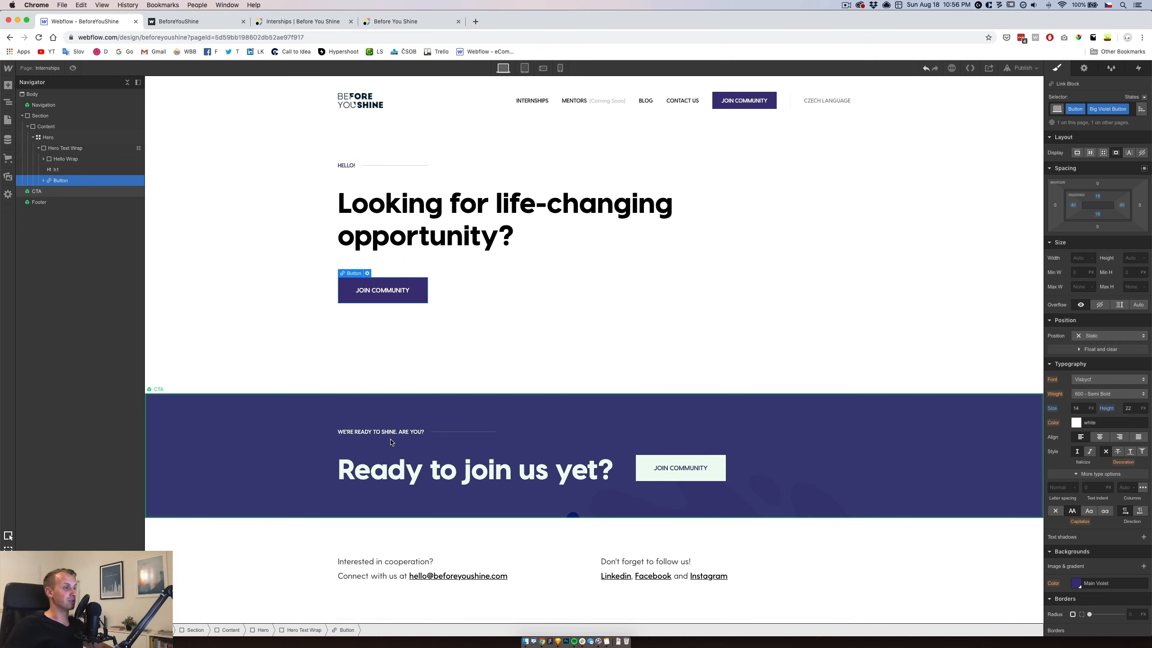
left_click(321, 363)
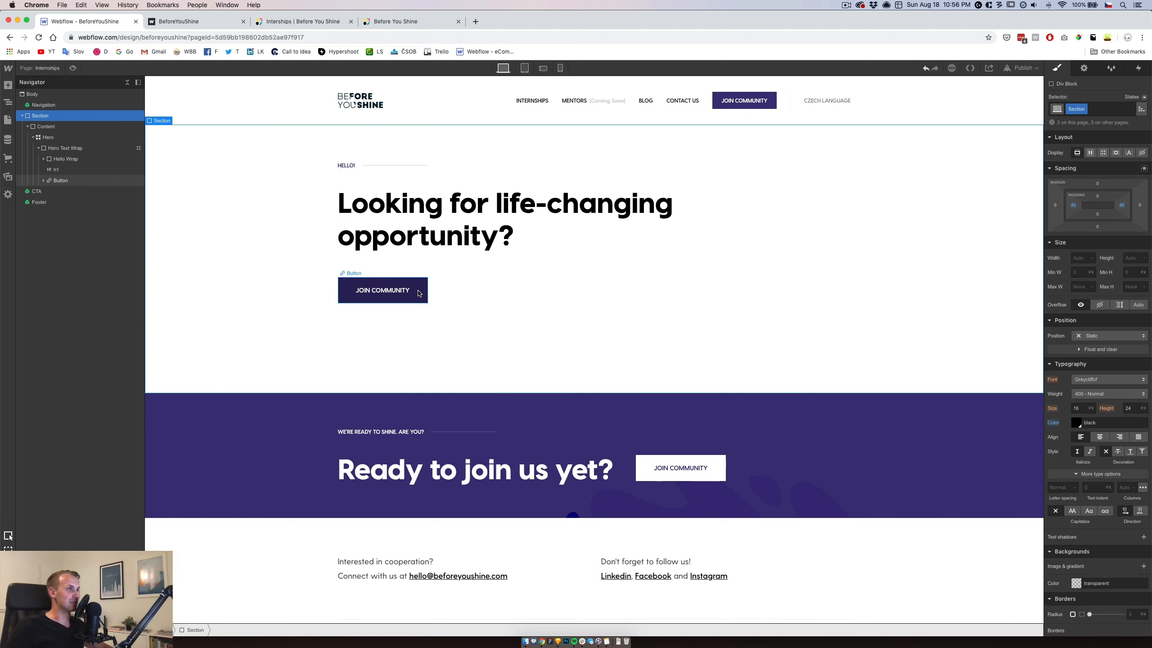
left_click(400, 290)
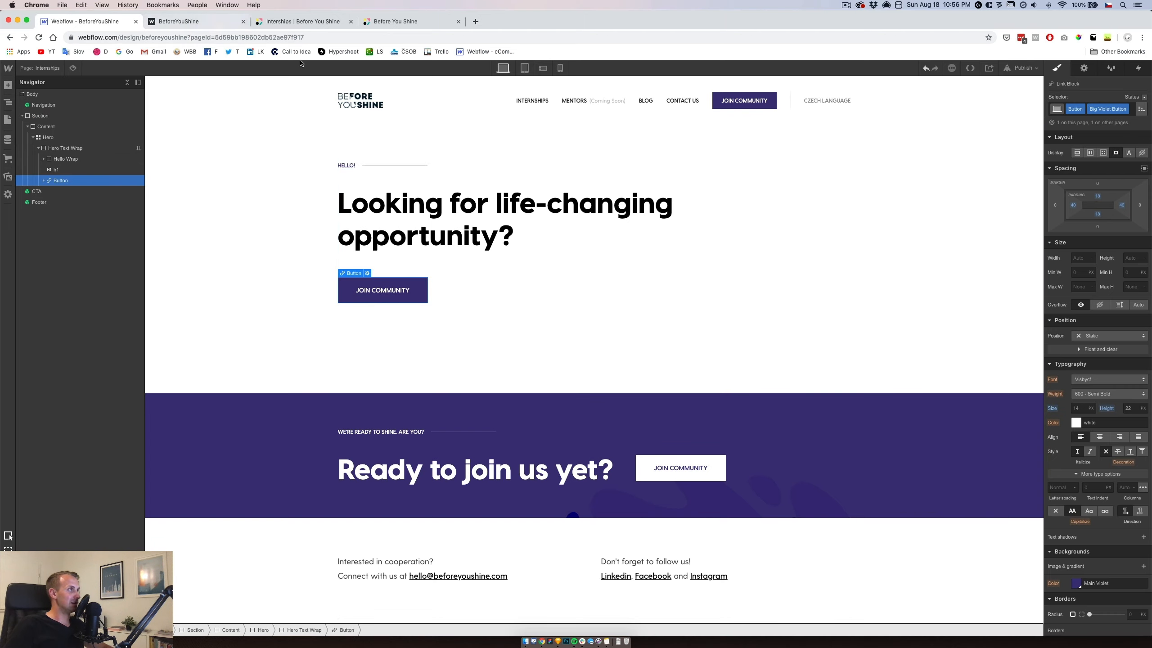
left_click(302, 22)
key("super+1")
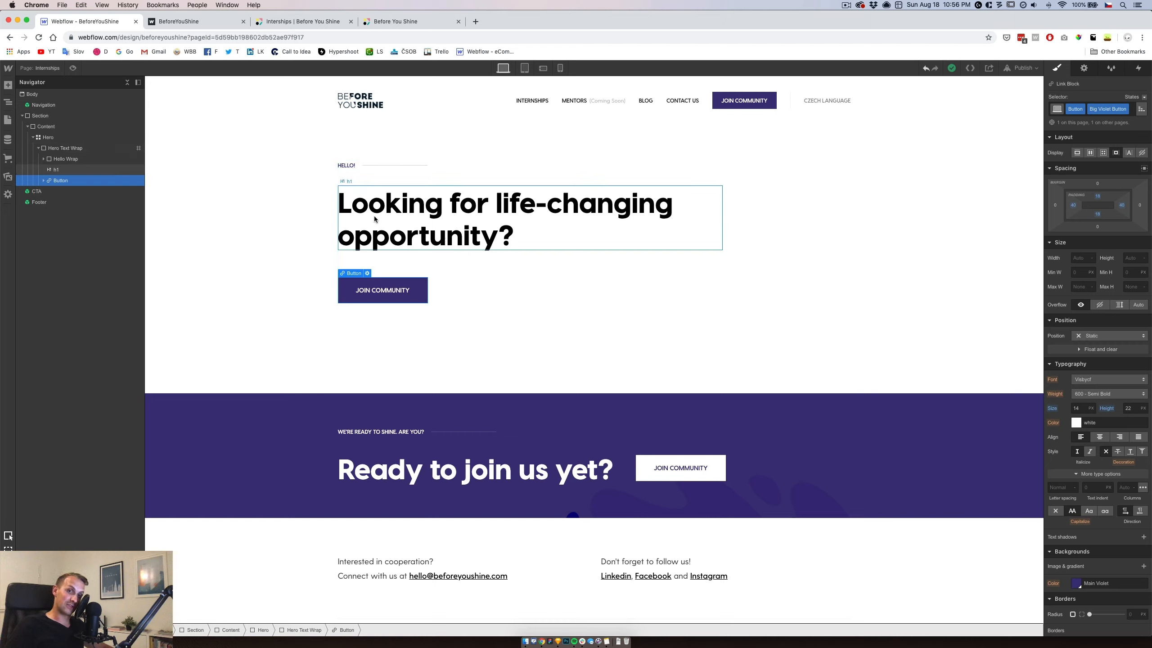
Replace the small label above the hero heading with "STARTUP INTERNSHIPS".
left_click(350, 169)
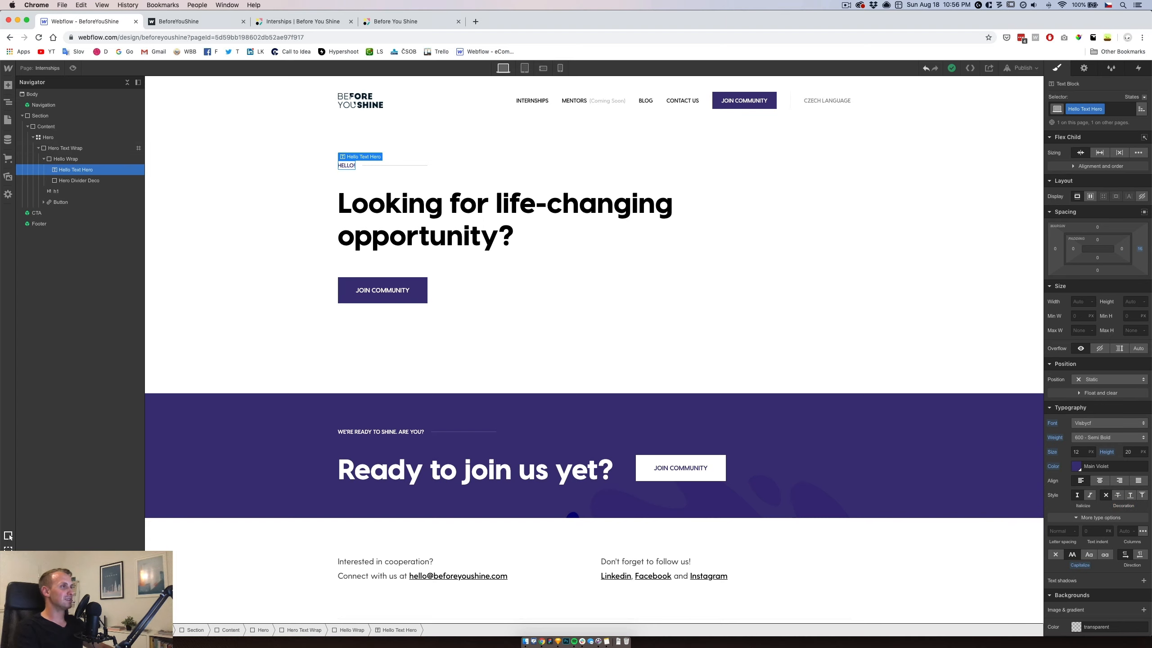
double_click(350, 167)
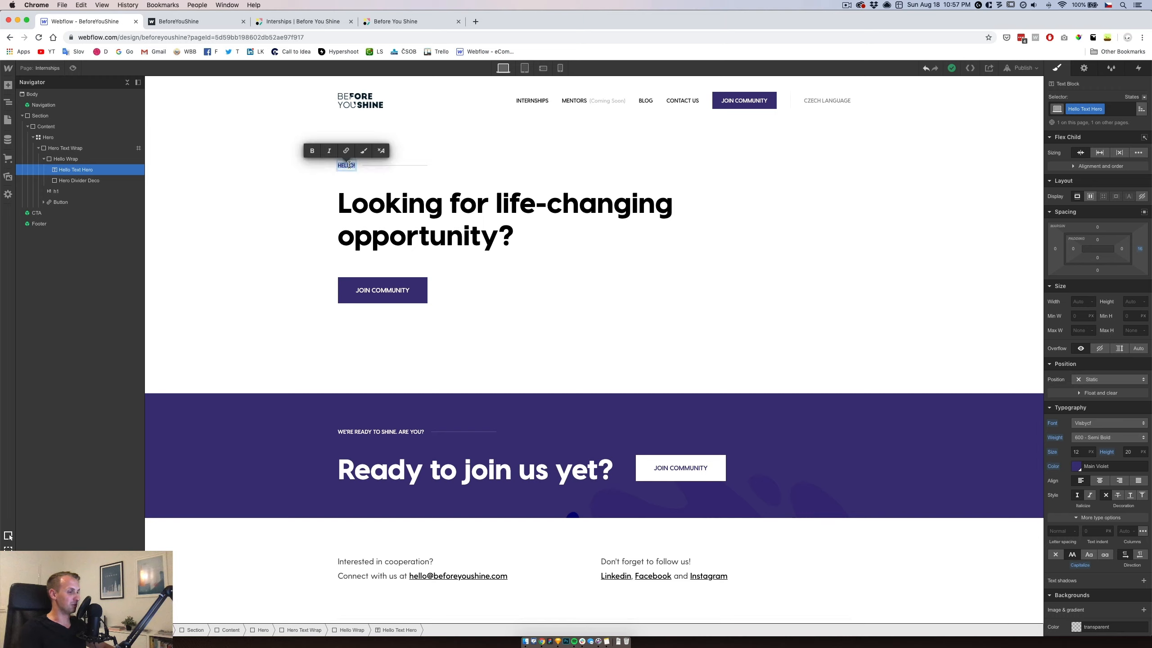
type("STARTUP INTERNSHIPS")
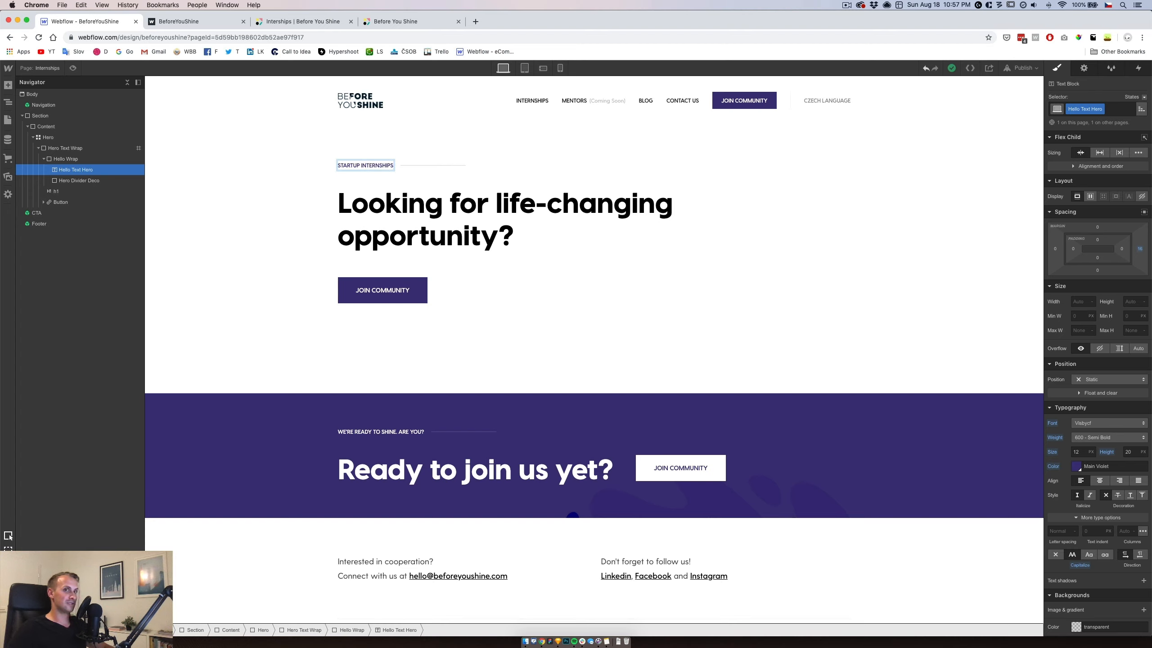
left_click(268, 159)
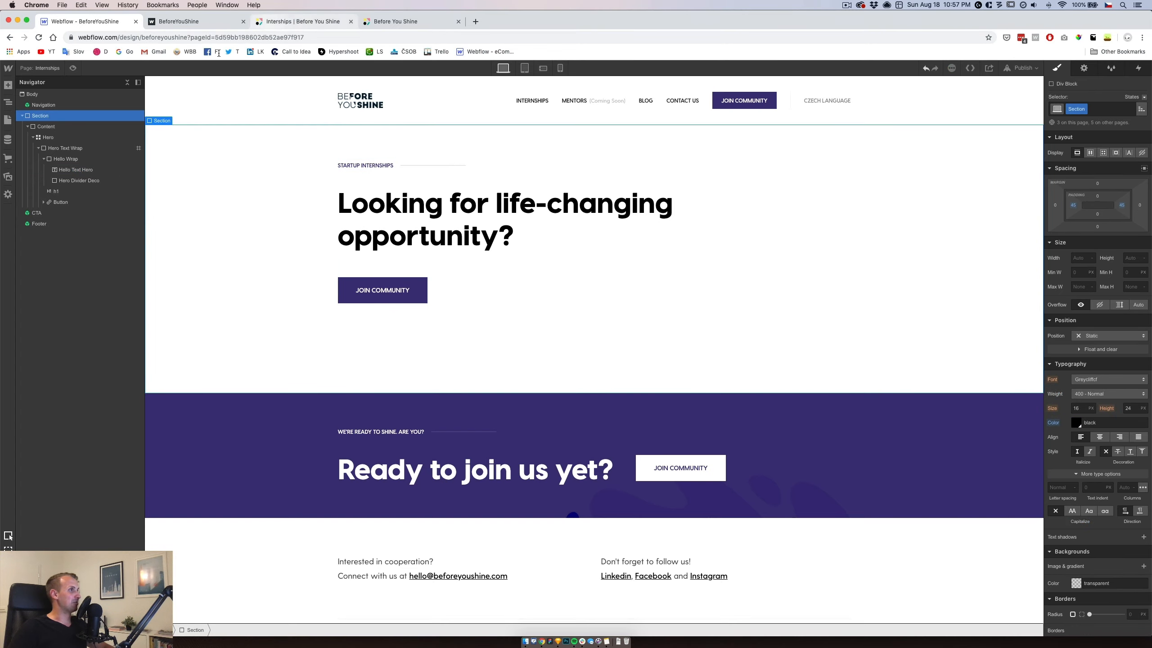
Copy the div block holding the paragraphs beside the About Us & Our Mission heading on the Home page.
left_click(10, 121)
left_click(65, 147)
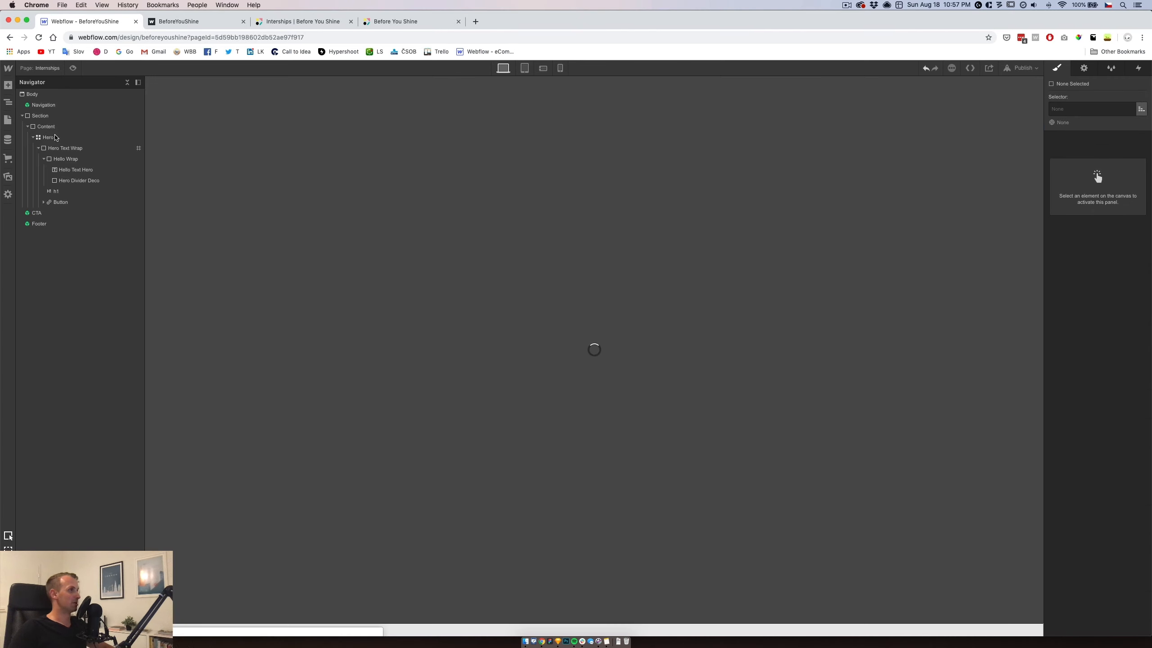
scroll(435, 376, "down", 10)
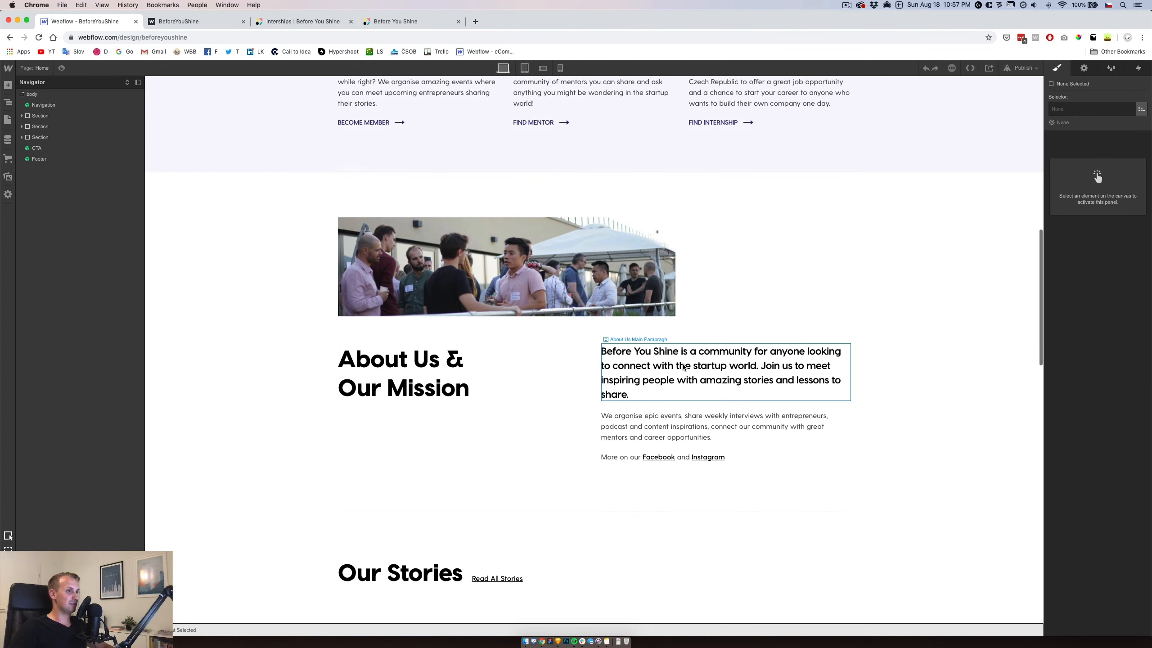
left_click(684, 366)
left_click(667, 424)
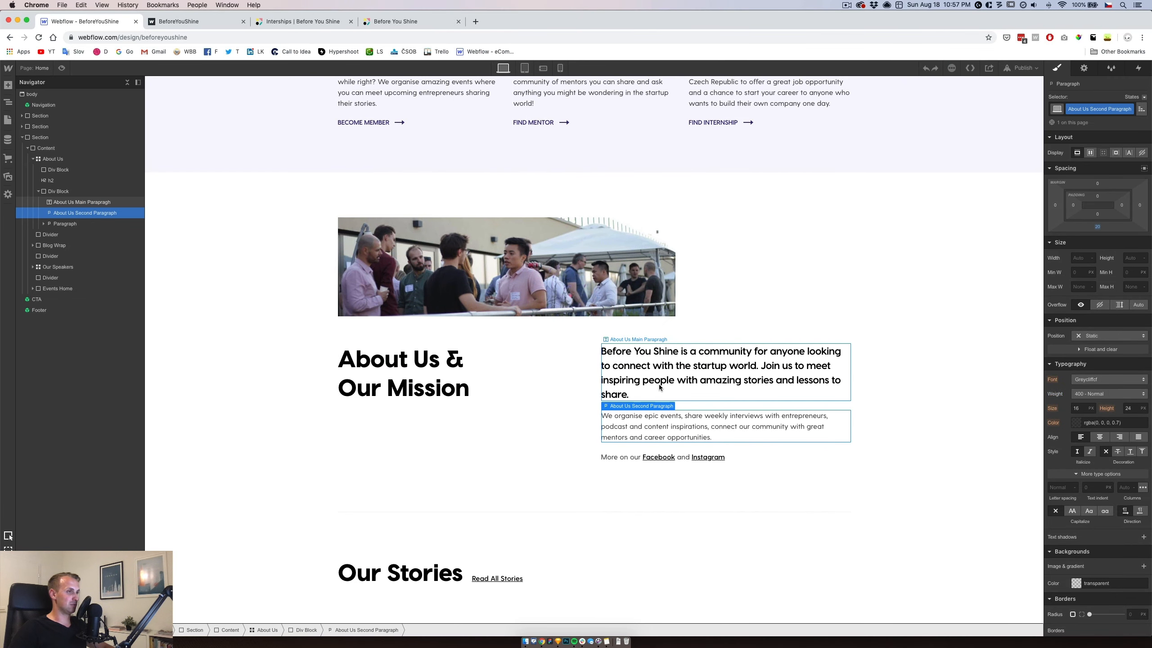
left_click(68, 193)
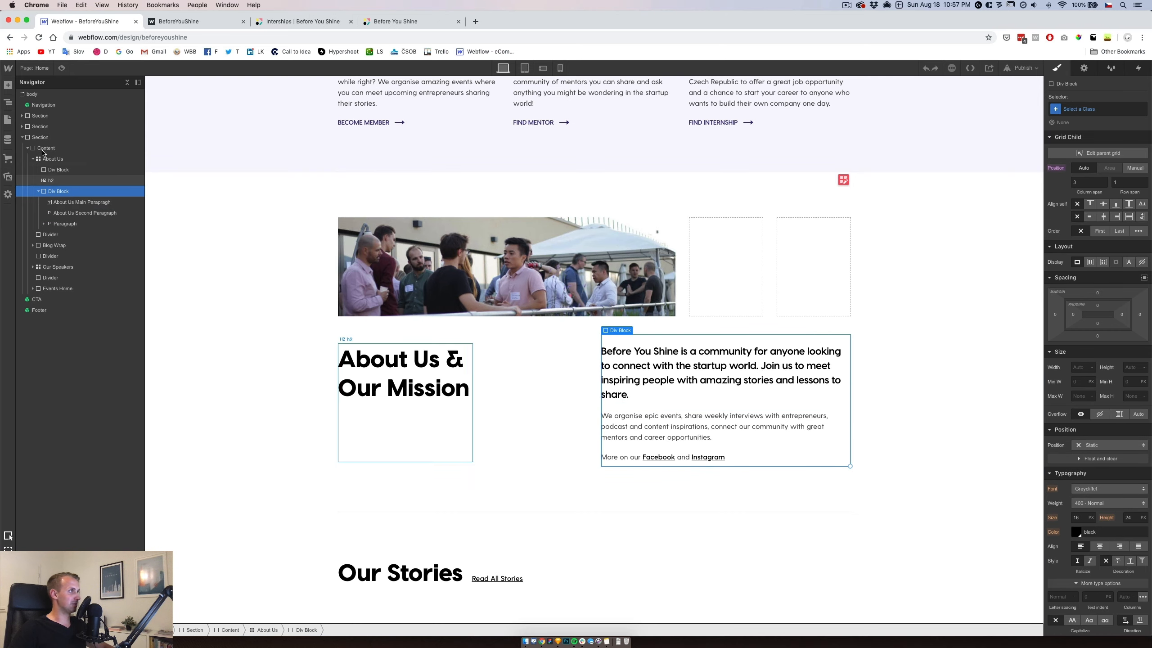
Paste the copied paragraph block into the Hero Text Wrap on the Internships page, below the Join Community button.
left_click(8, 120)
left_click(61, 149)
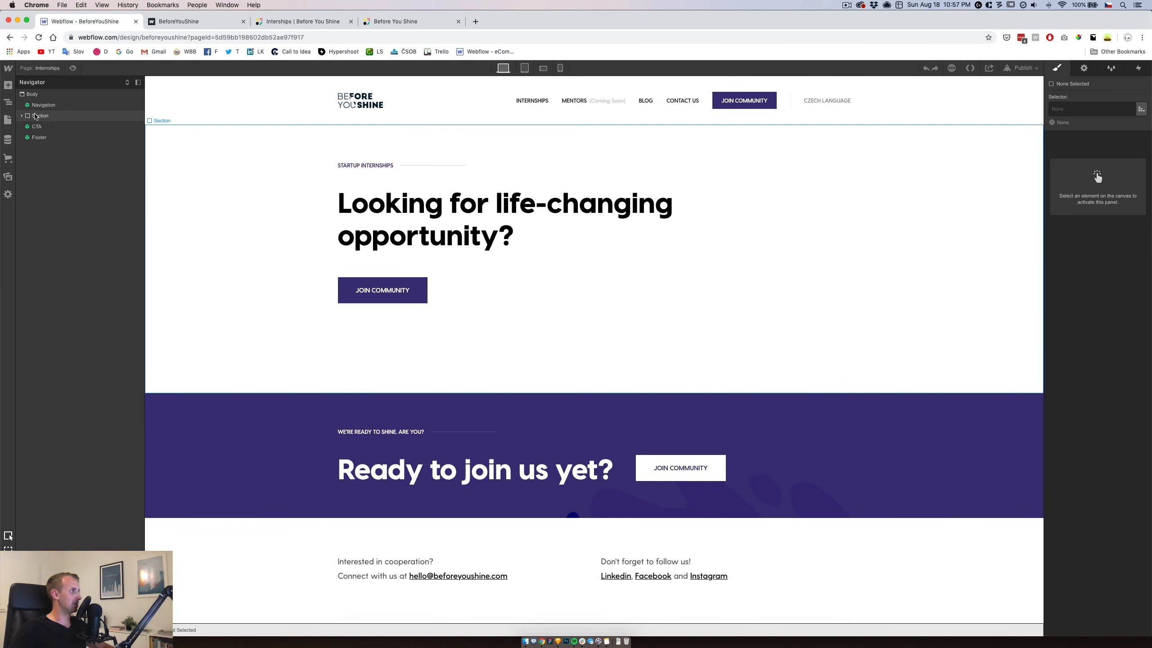
left_click(23, 117)
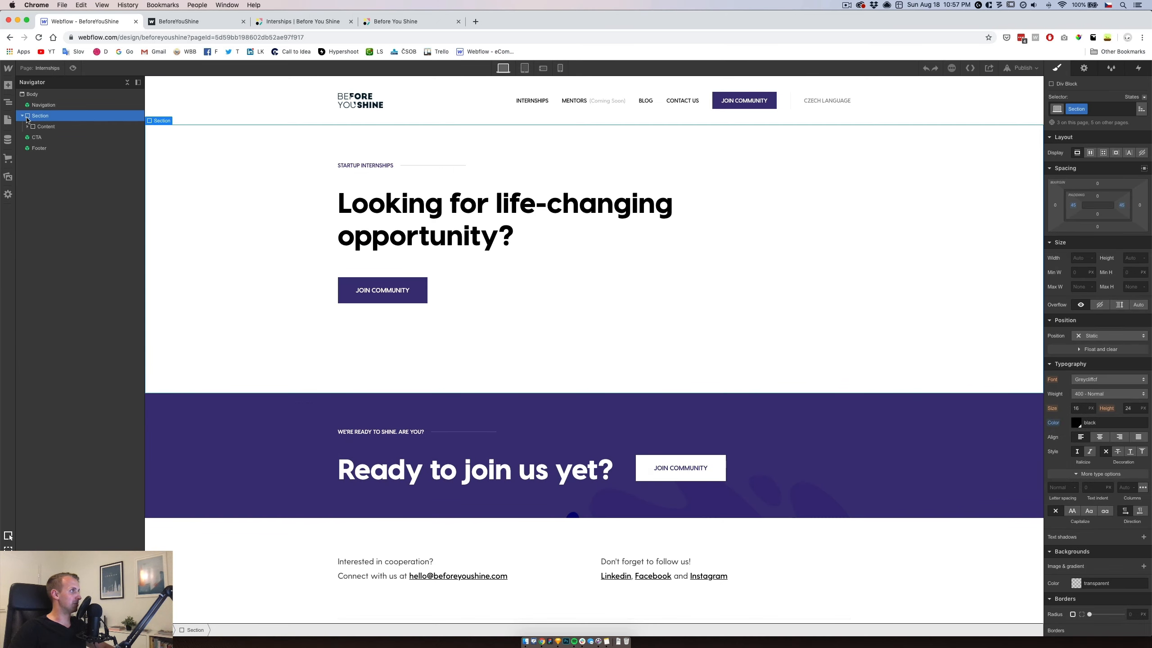
left_click(27, 126)
left_click(34, 138)
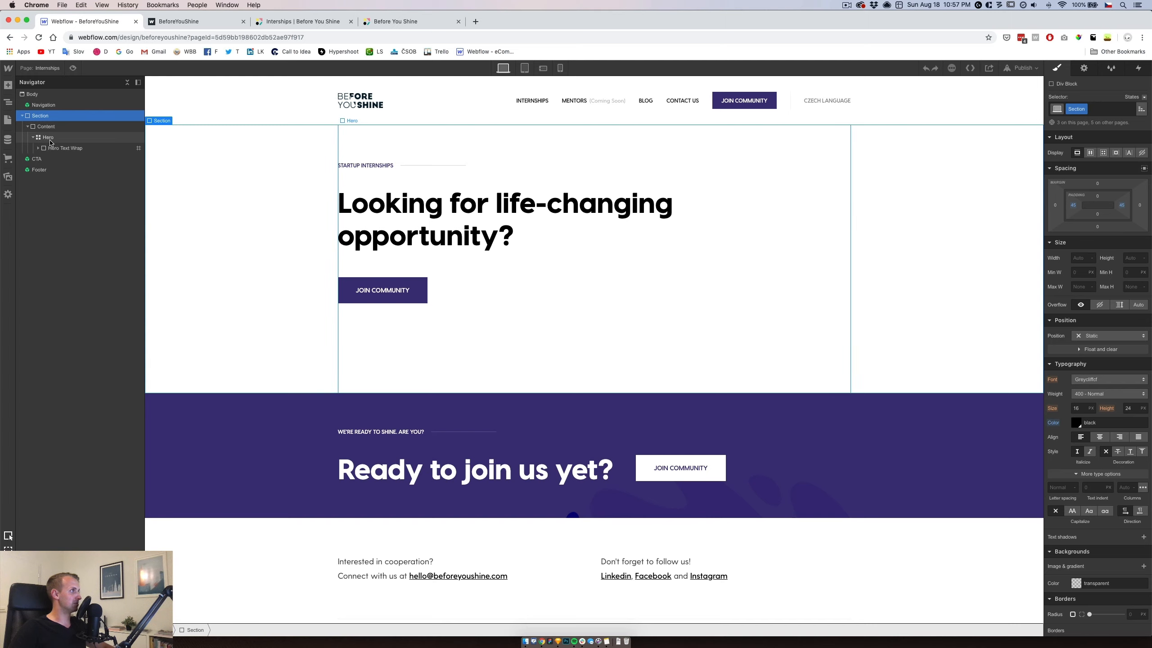
left_click(58, 148)
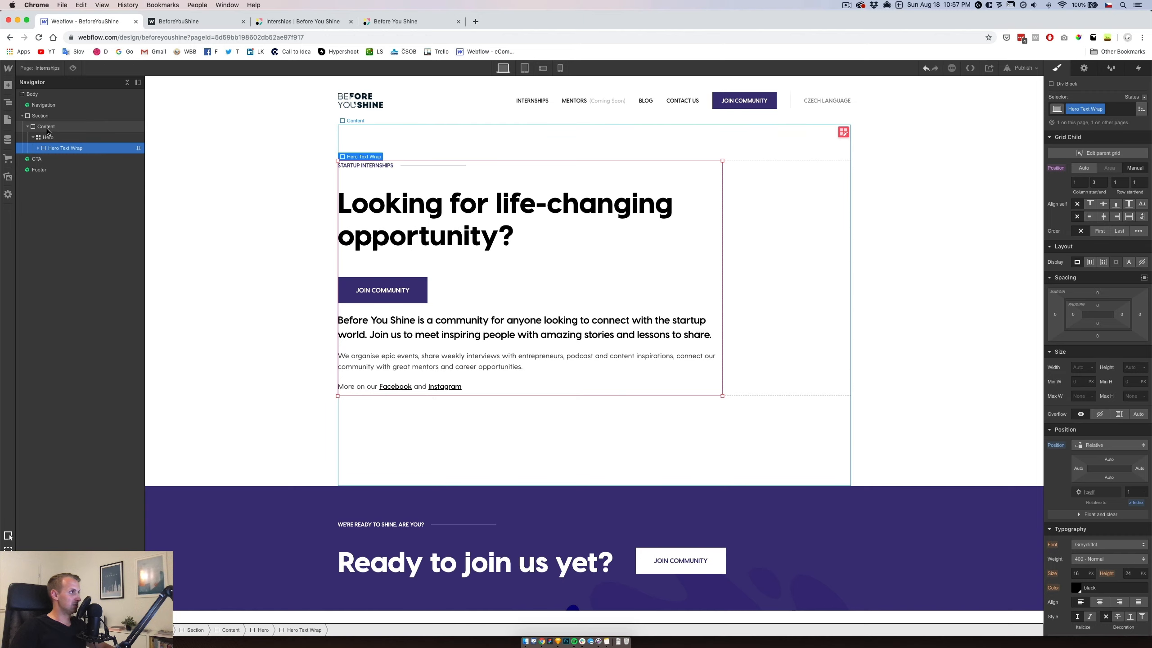
key("super+z")
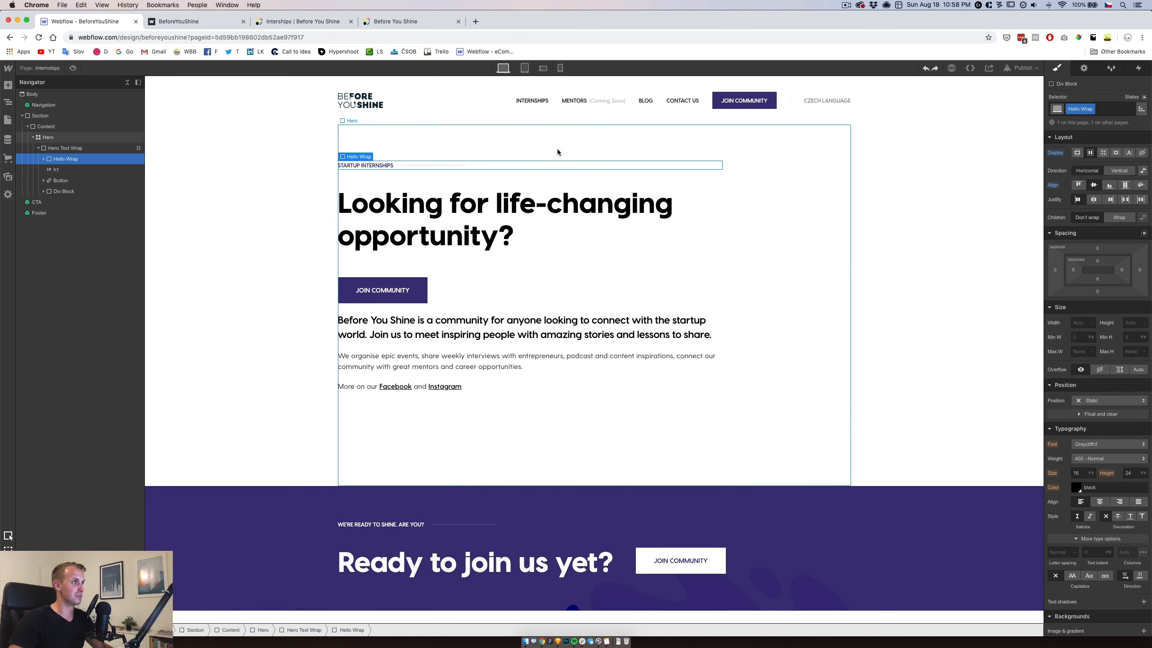
Duplicate the Hero class on the section's grid wrapper and name the duplicate Internships.
left_click(557, 151)
left_click(1079, 109)
left_click(1078, 133)
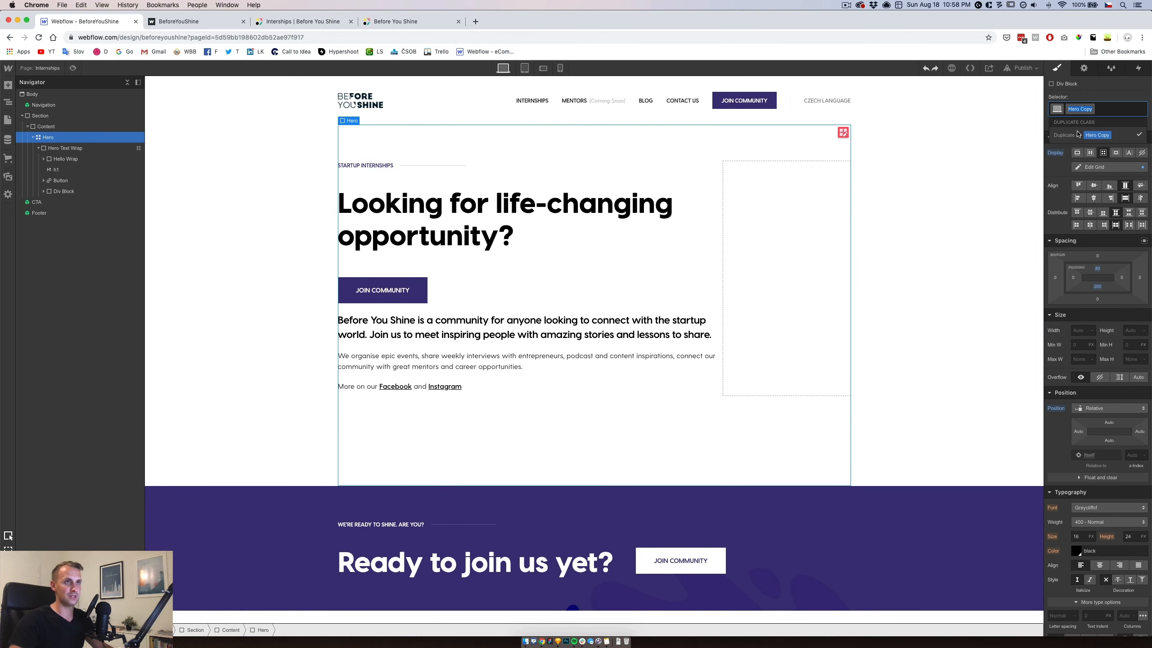
type("D")
key("BackSpace")
type("Internships")
key("Return")
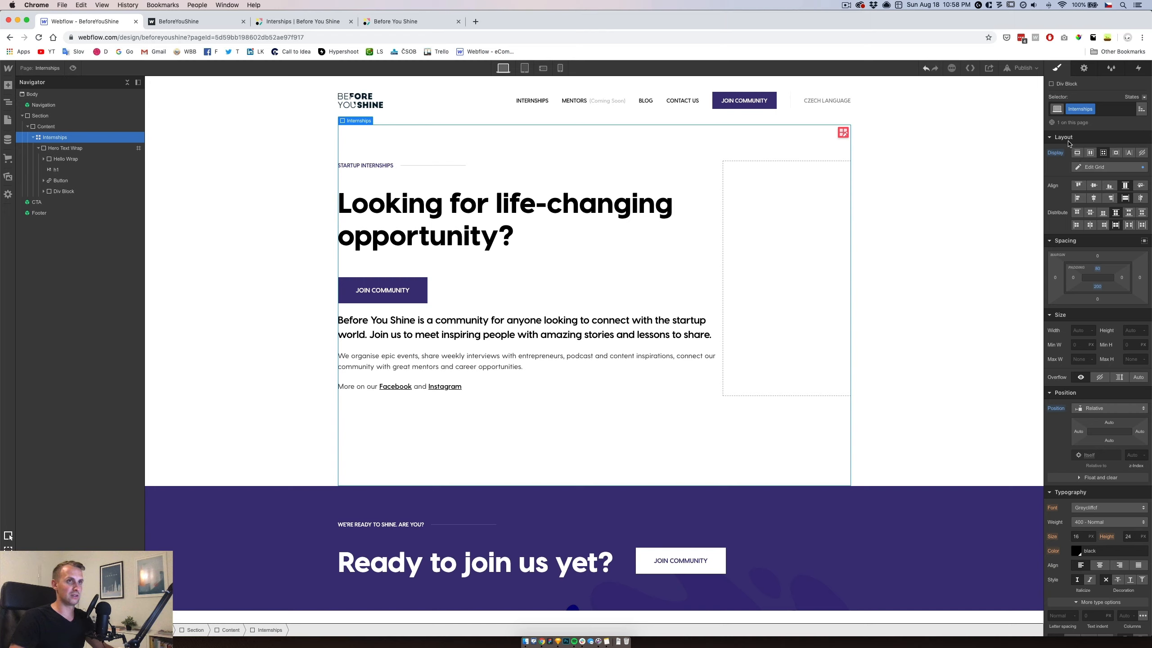
Reset the Internships block's grid display and set it to flex with vertical direction.
left_click(1055, 153, "alt")
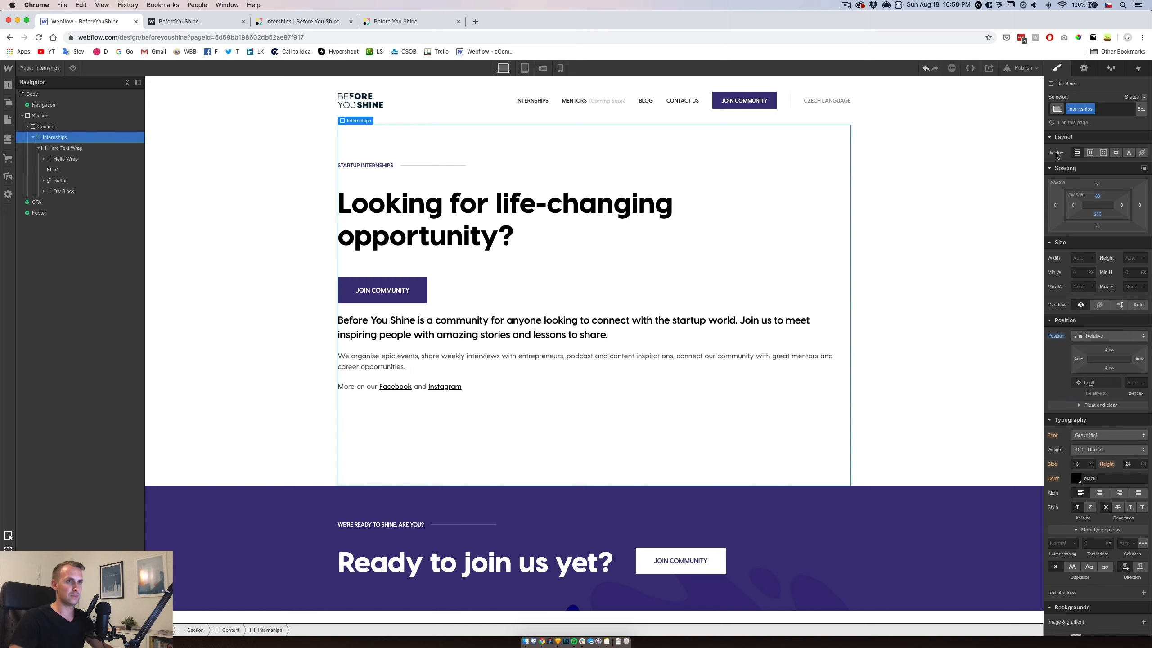
left_click(1091, 153)
left_click(1127, 171)
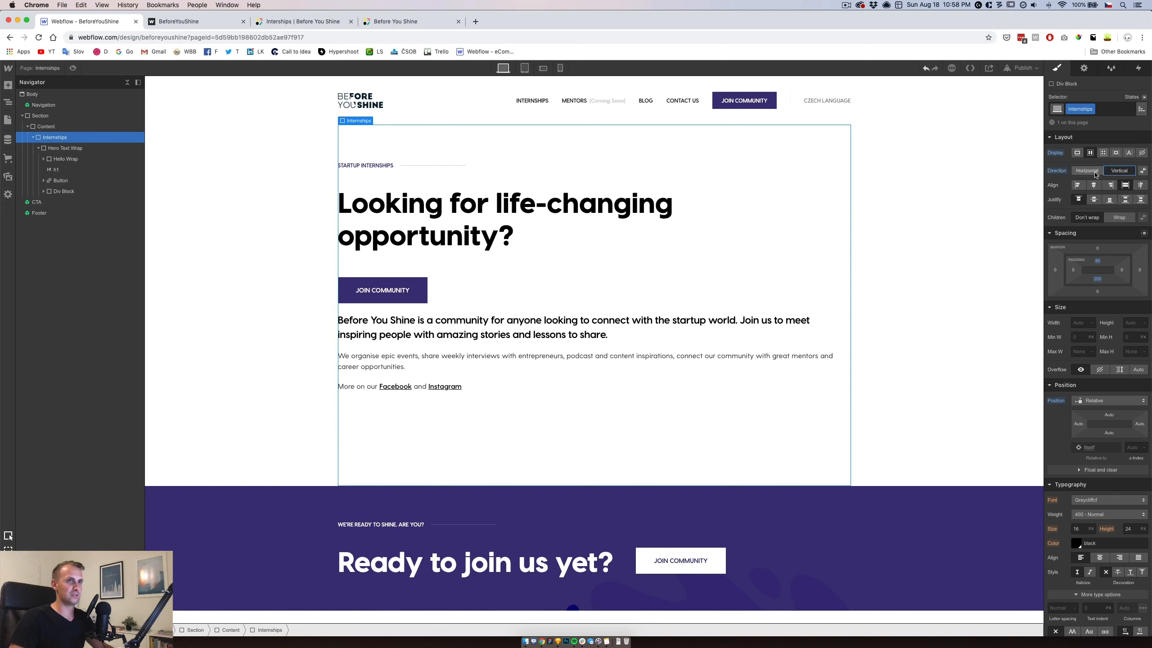
Remove the Hero Text Wrap class from the text wrapper inside the Internships block.
left_click(57, 149)
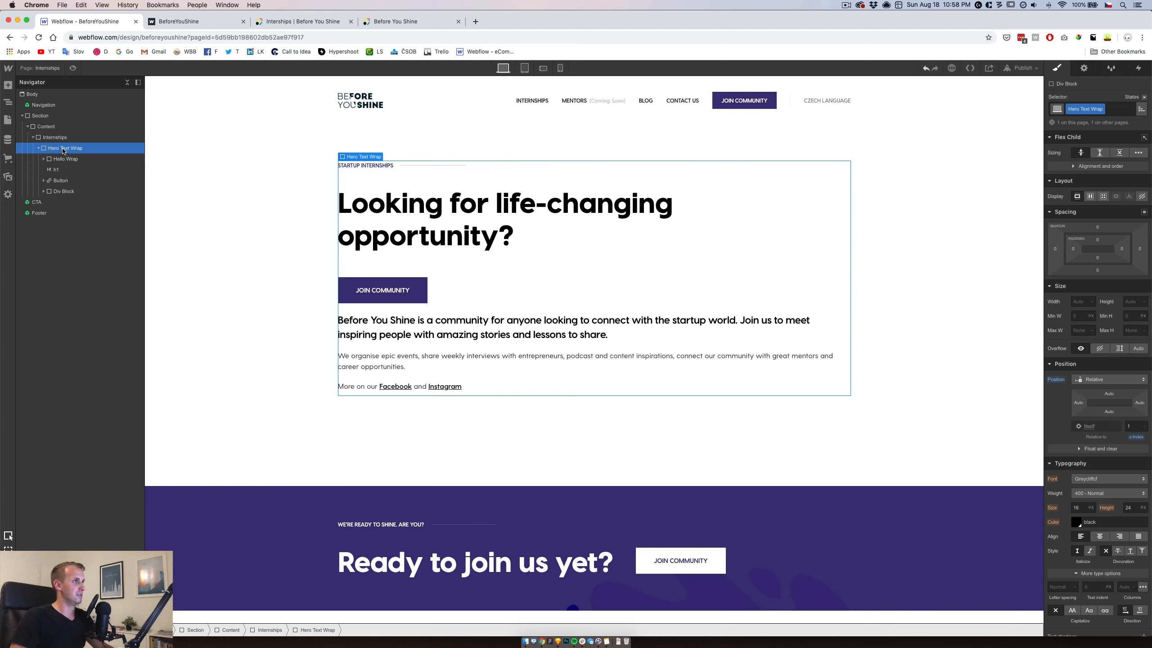
left_click(1110, 109)
key("BackSpace")
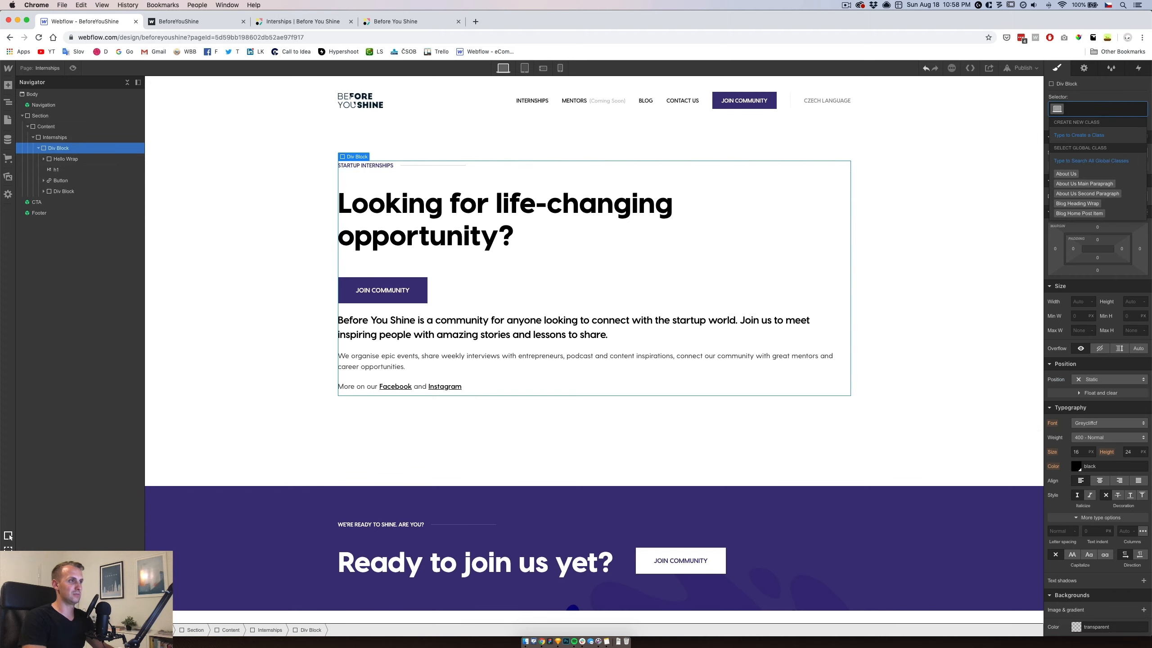
Move the text wrapper's contents directly into the Internships block and delete the emptied Div Block.
key("Escape")
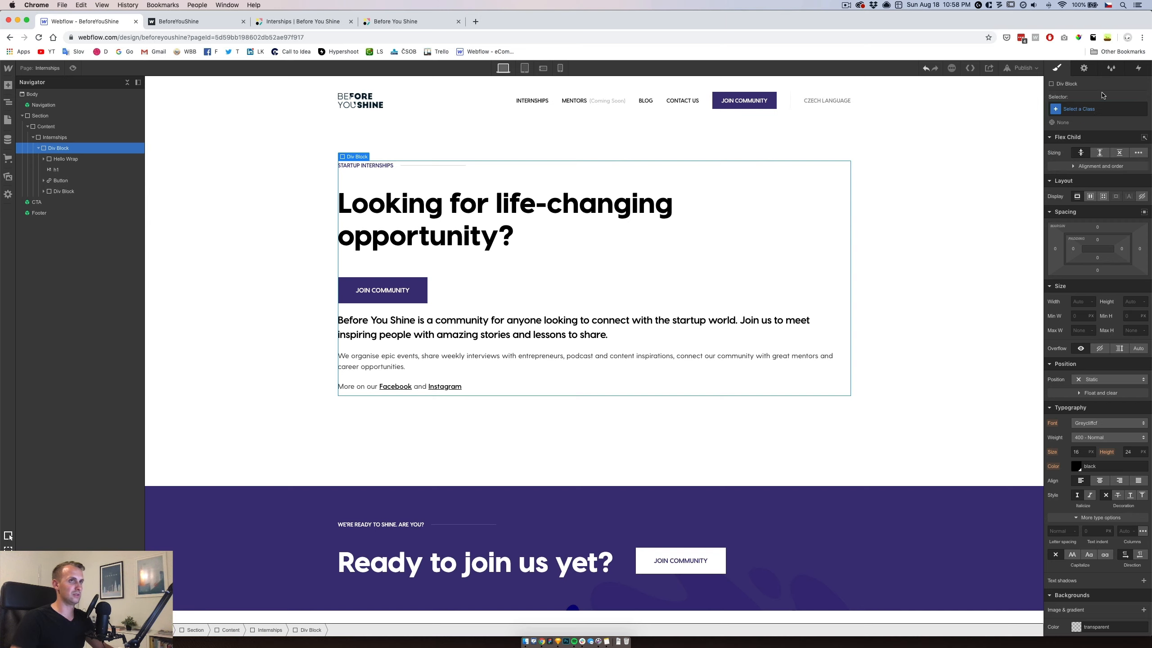
left_click(61, 160)
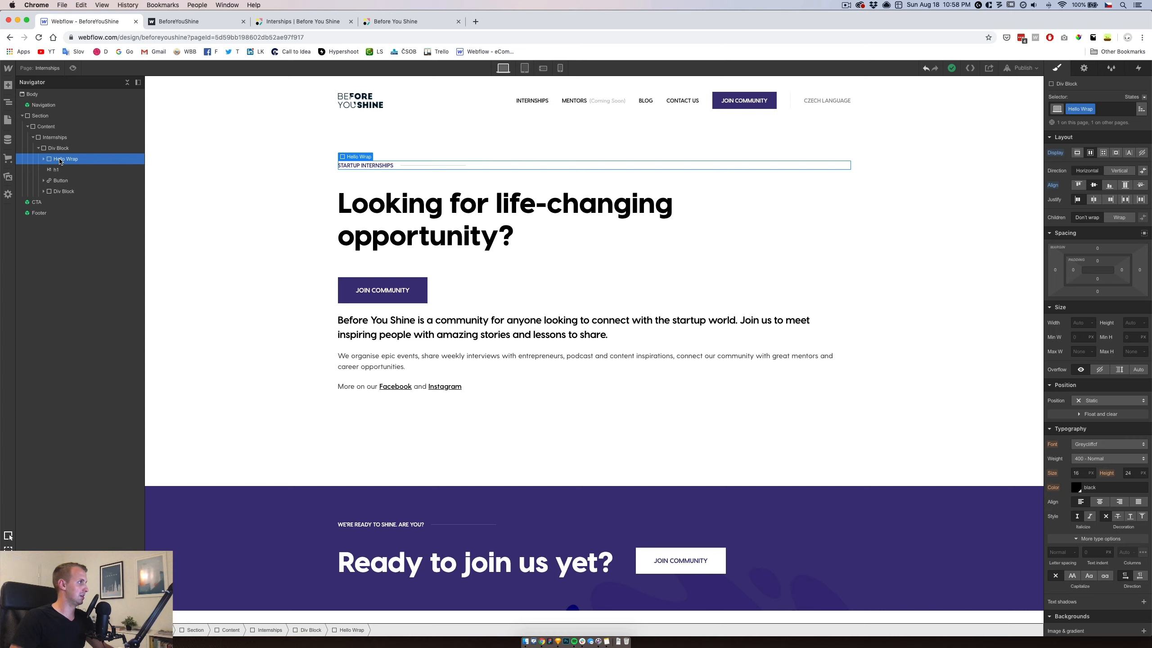
mouse_move(60, 159)
left_mouse_down()
mouse_move(58, 146)
mouse_move(59, 177)
left_mouse_up()
left_click(60, 192)
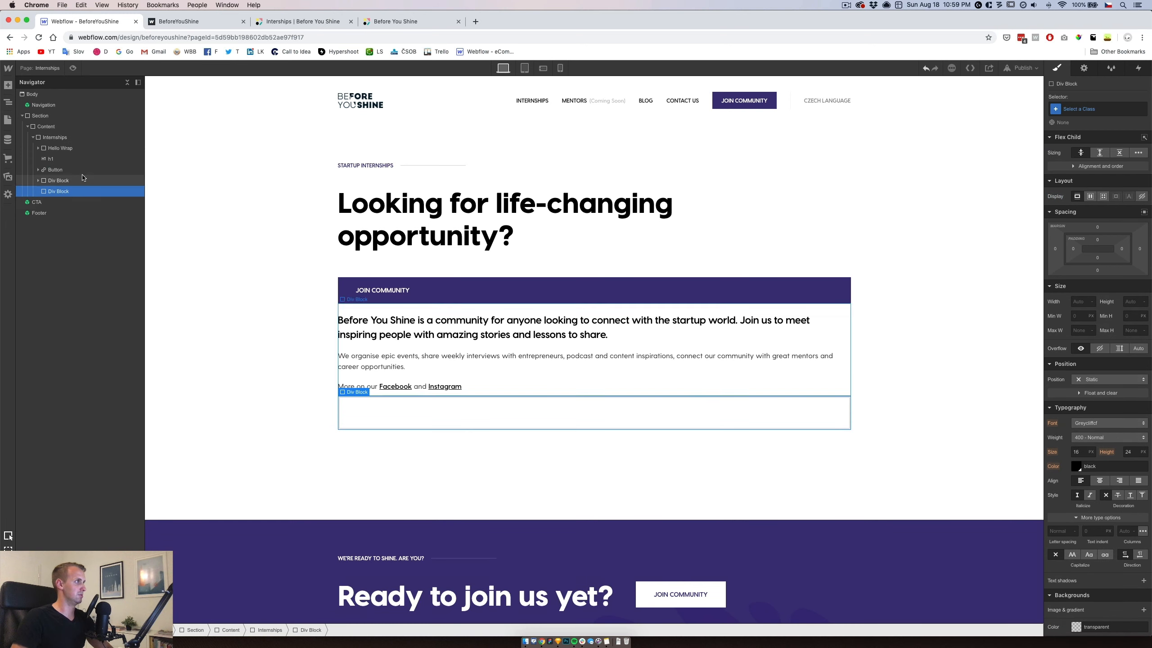
key("Delete")
Align the Internships block's flex items to the start.
left_click(63, 137)
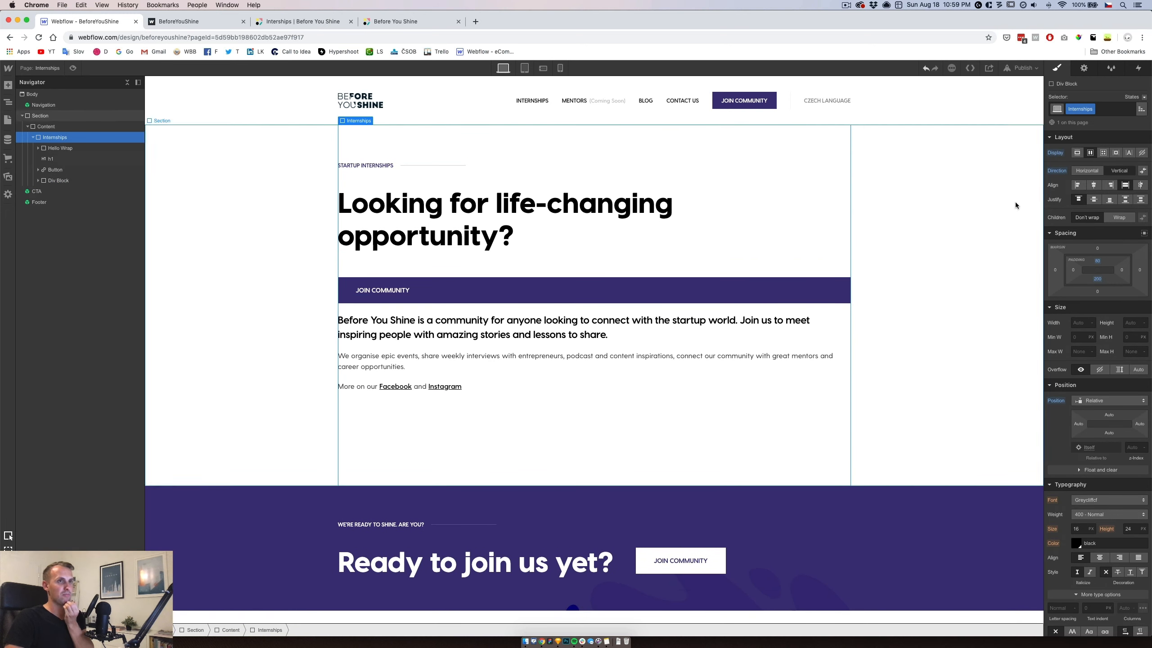
left_click(1078, 184)
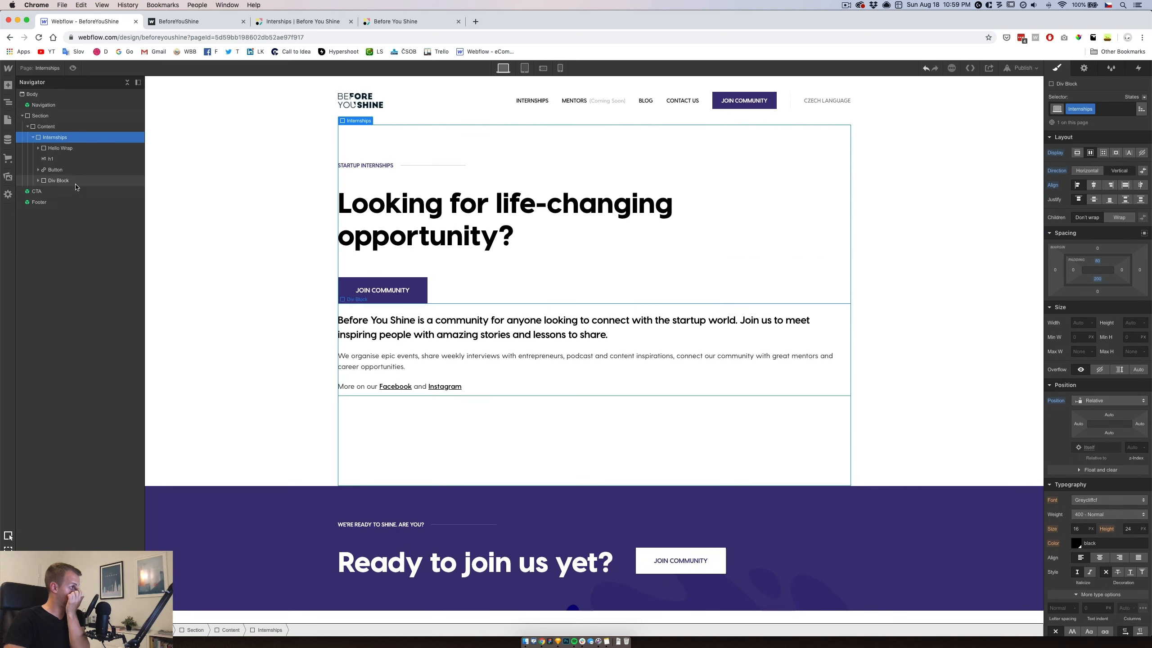
Move both About Us paragraphs into the Internships block above the button, removing their Div Block and the Facebook and Instagram paragraph.
left_click(39, 181)
left_click(64, 191)
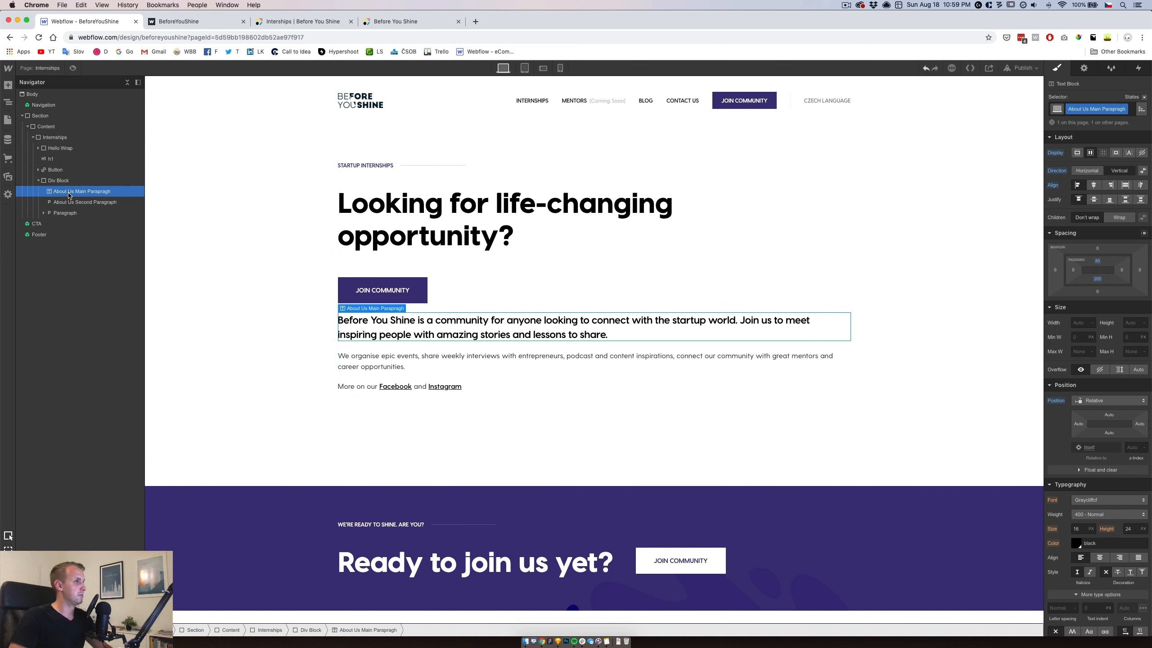
mouse_move(64, 180)
left_mouse_down()
mouse_move(67, 163)
mouse_move(71, 204)
mouse_move(68, 178)
left_mouse_up()
left_click(68, 192)
left_click(64, 202)
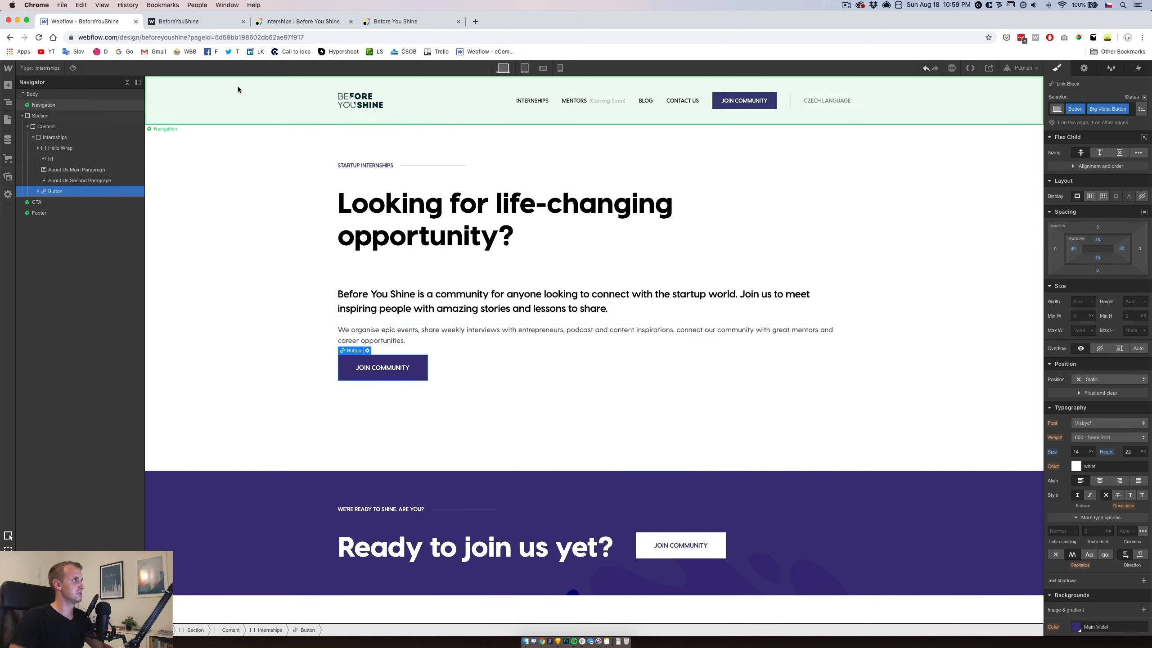
Copy both paragraphs under the live Internships page's heading and paste them over the About Us Main Paragraph text in Webflow.
left_click(302, 21)
triple_click(523, 199)
key("super+c")
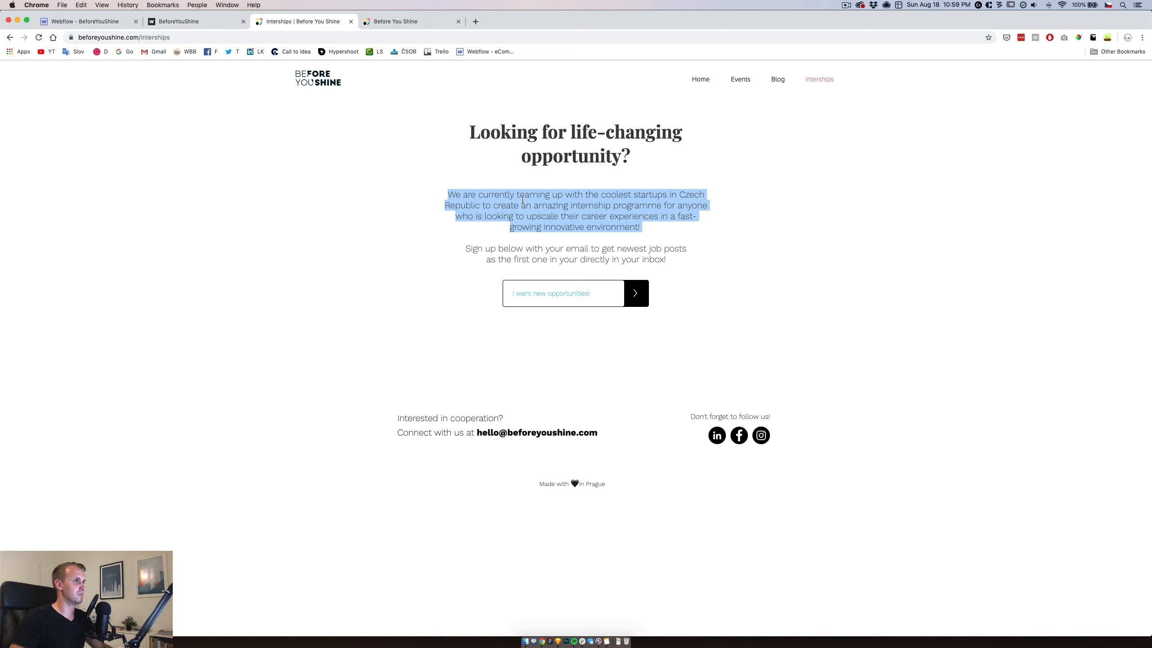
left_click(452, 194)
left_click_drag(455, 195, 674, 259)
left_click(101, 28)
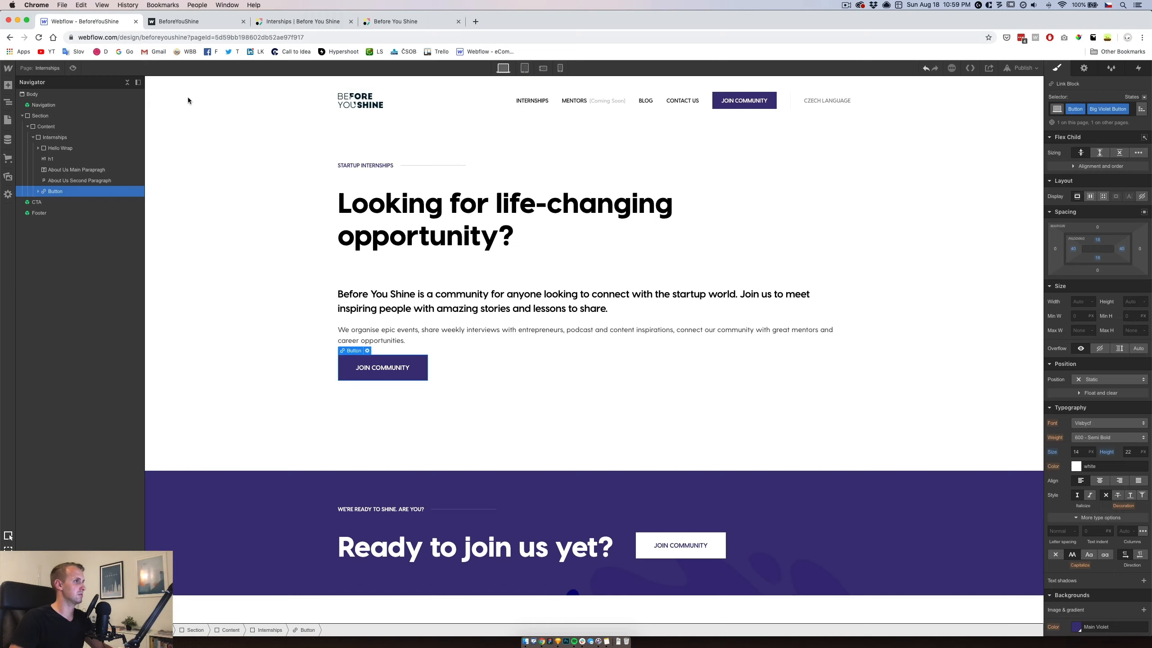
left_click(497, 299)
double_click(497, 300)
key("super+v")
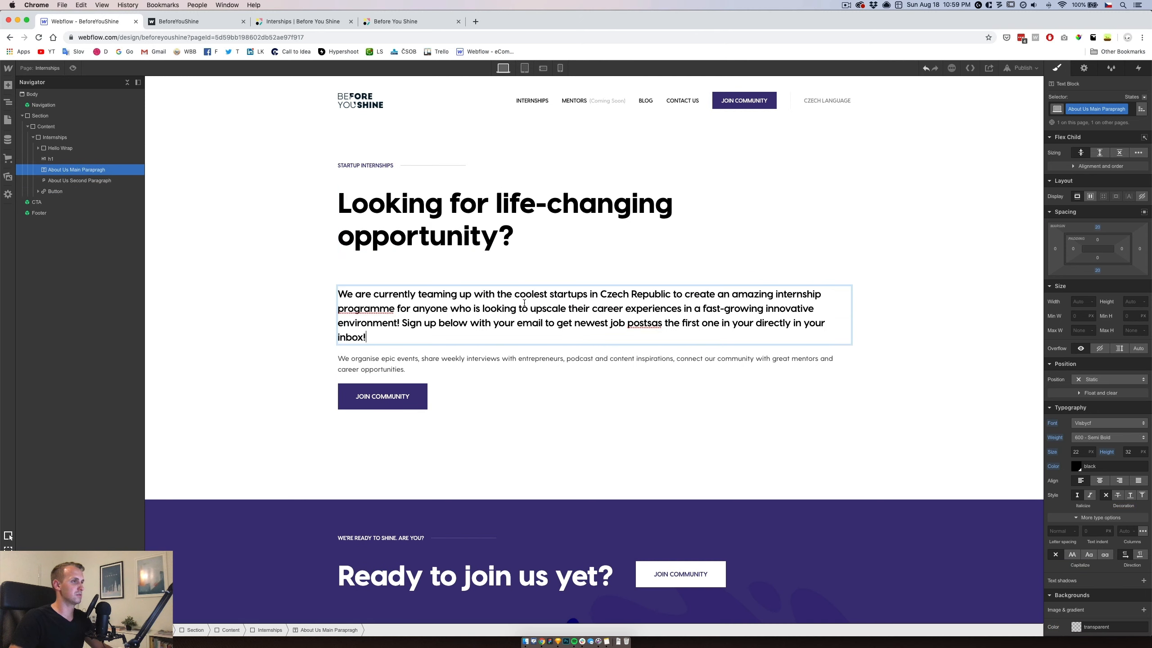
Add the missing space in "posts as" and move the "Sign up below" sentence into the About Us Second Paragraph, replacing its text.
left_click(654, 324)
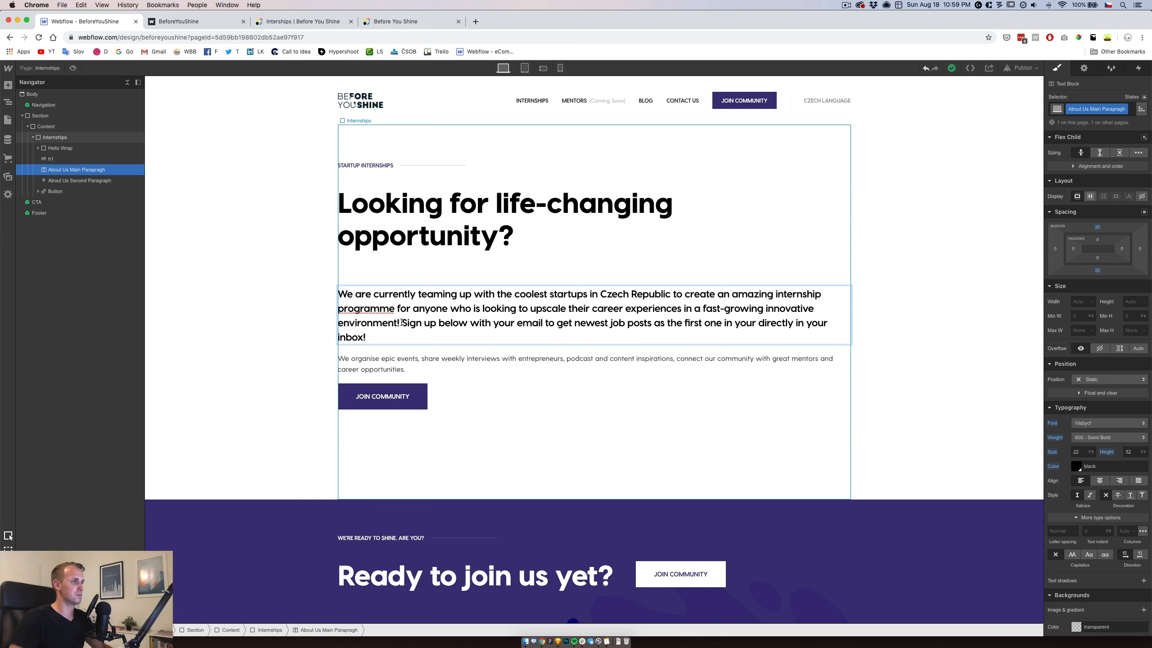
left_click_drag(402, 322, 367, 338)
key("super+c")
key("BackSpace")
left_click(434, 343)
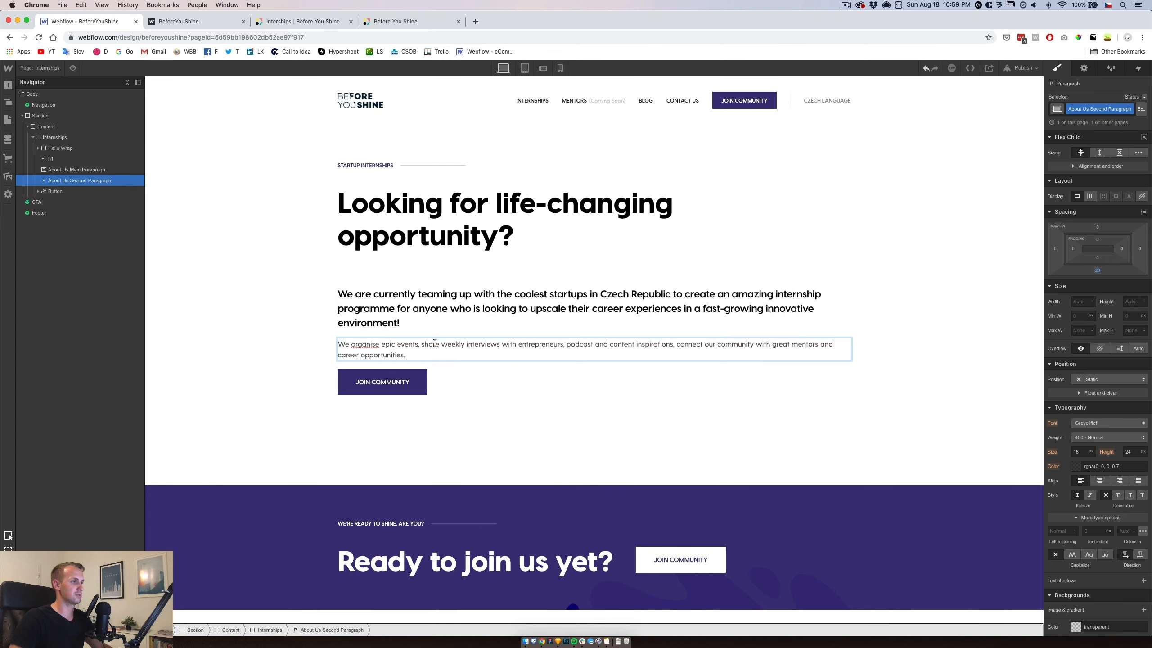
key("super+a")
key("super+v")
left_click(434, 309)
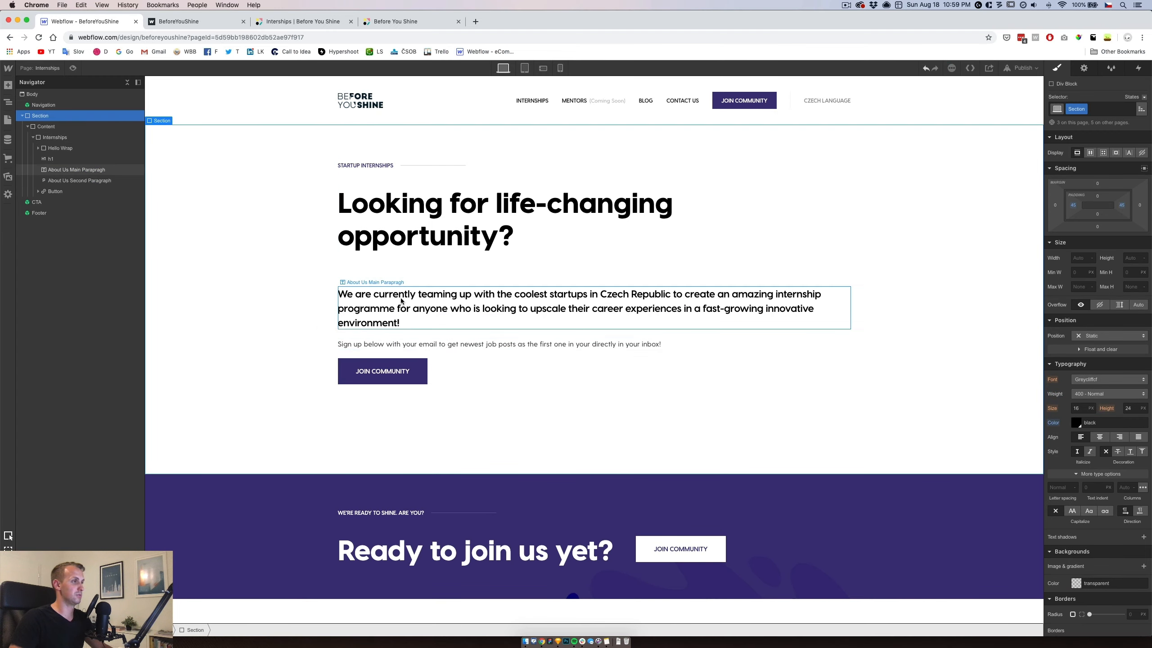
Duplicate the Hero Heading class on the page's heading and name the duplicate Internships Heading.
left_click(433, 234)
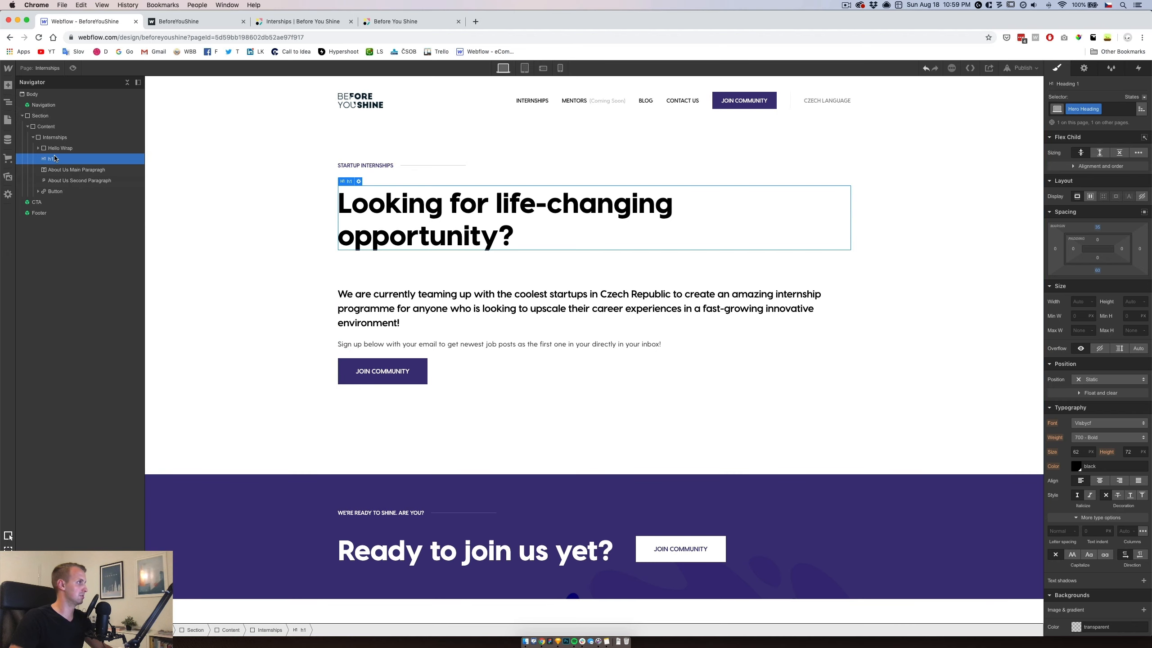
left_click(1098, 110)
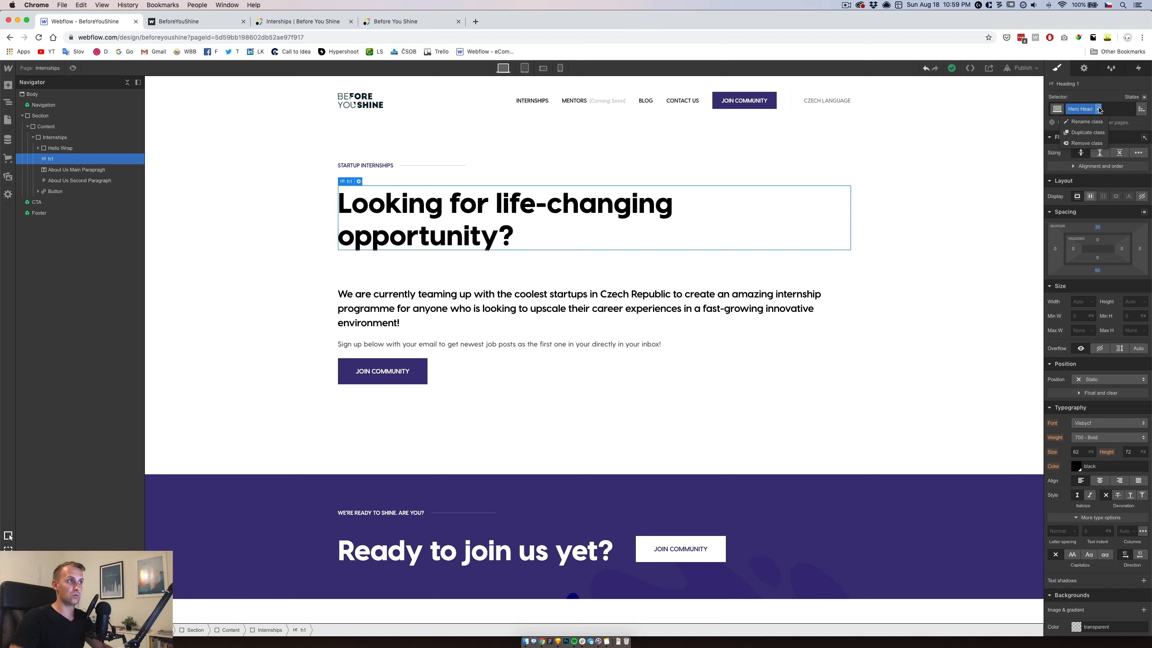
left_click(1088, 132)
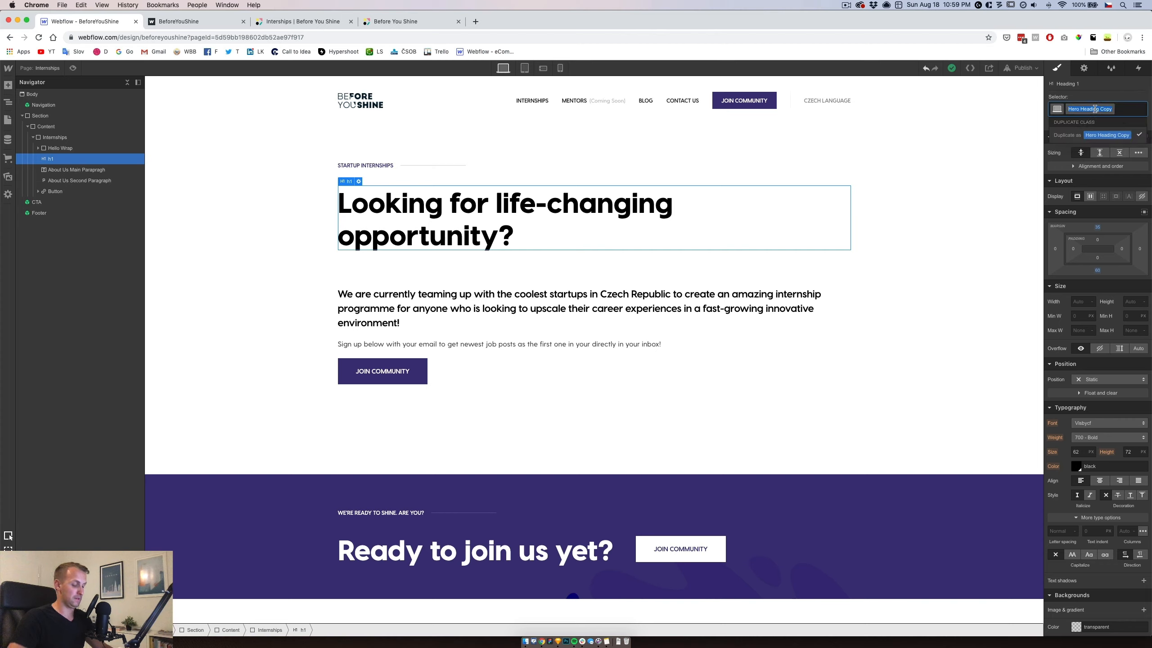
type("Intern")
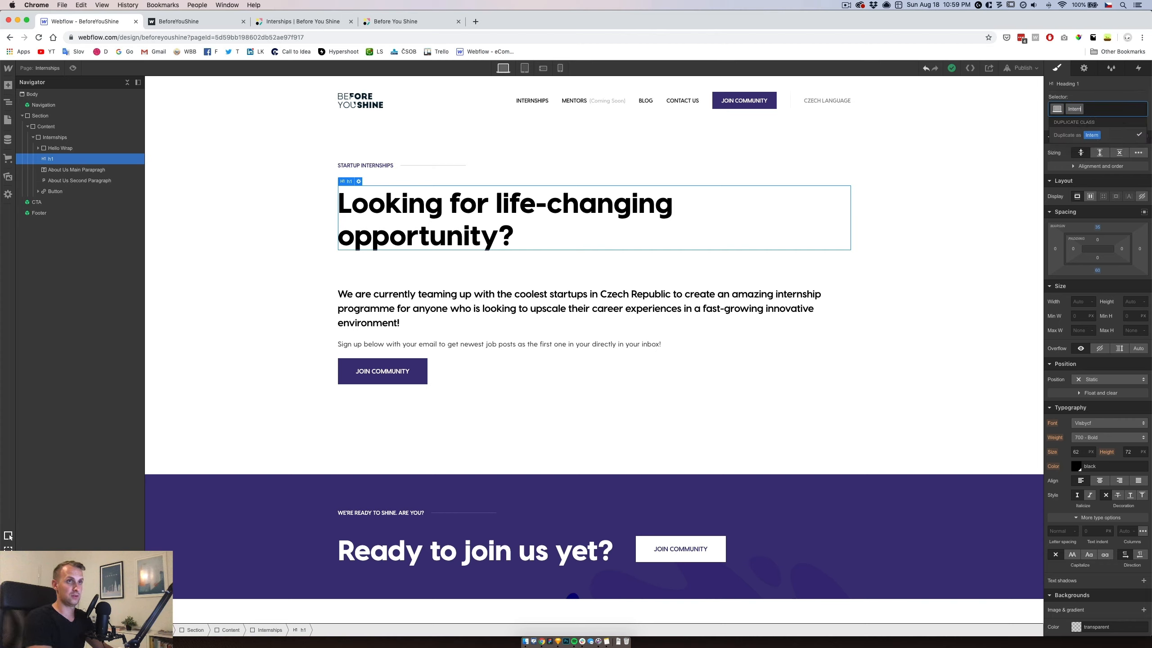
type("ships Heading")
key("Return")
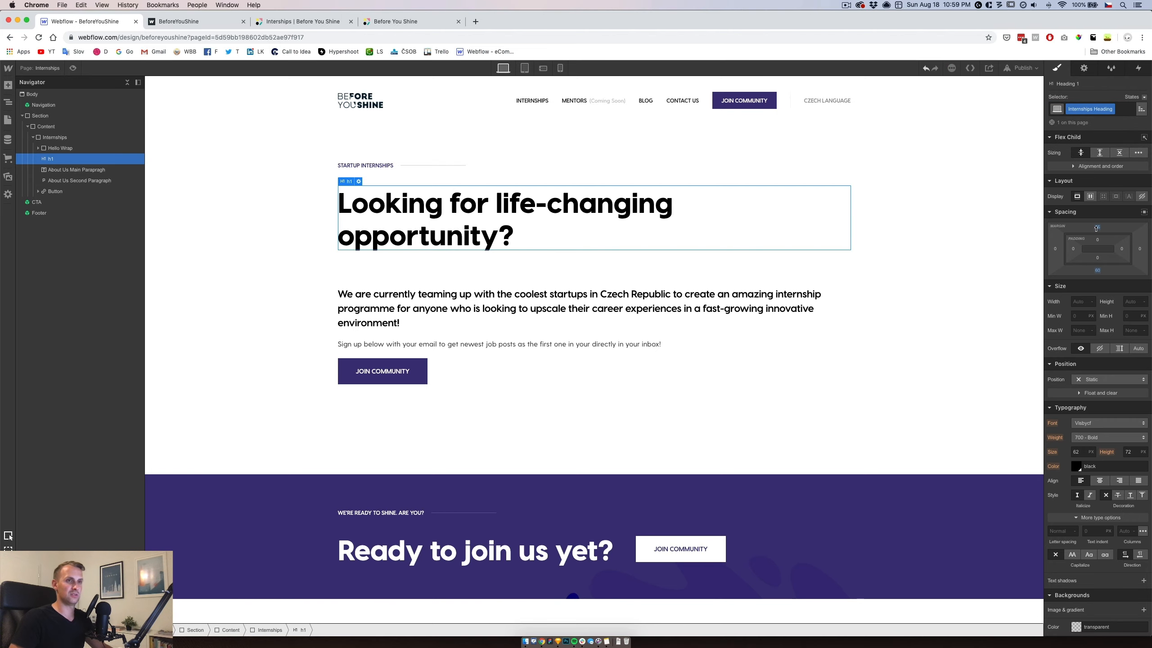
Reset the Internships Heading's bottom margin to the value inherited from All H1 Headings.
left_click(1097, 271)
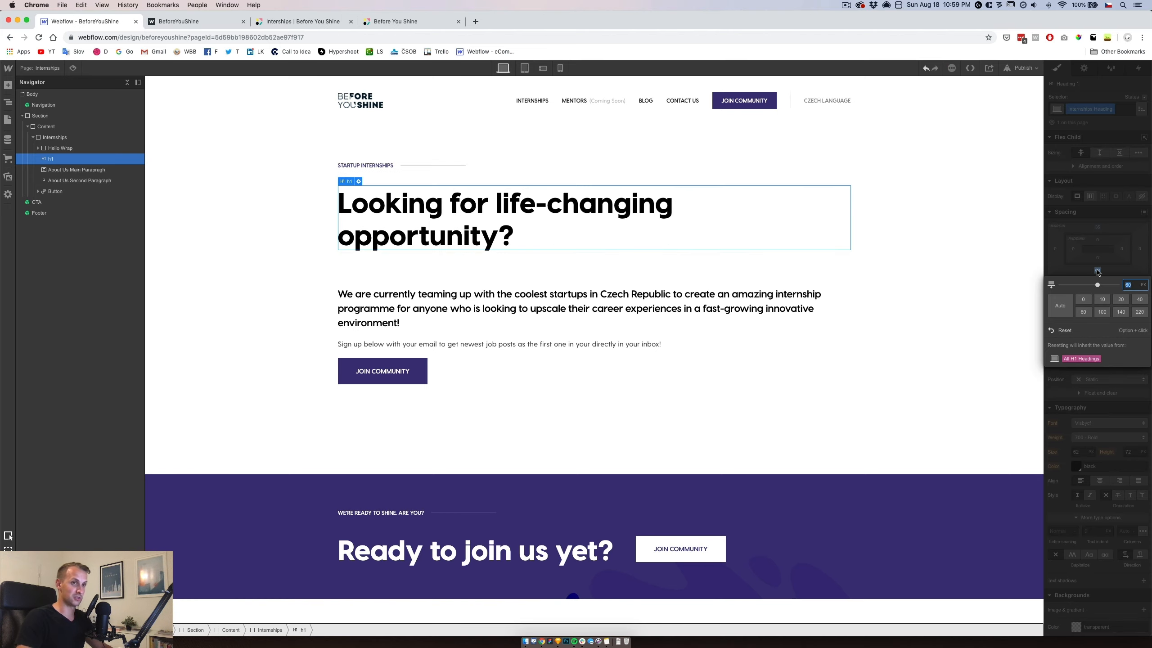
key("Return")
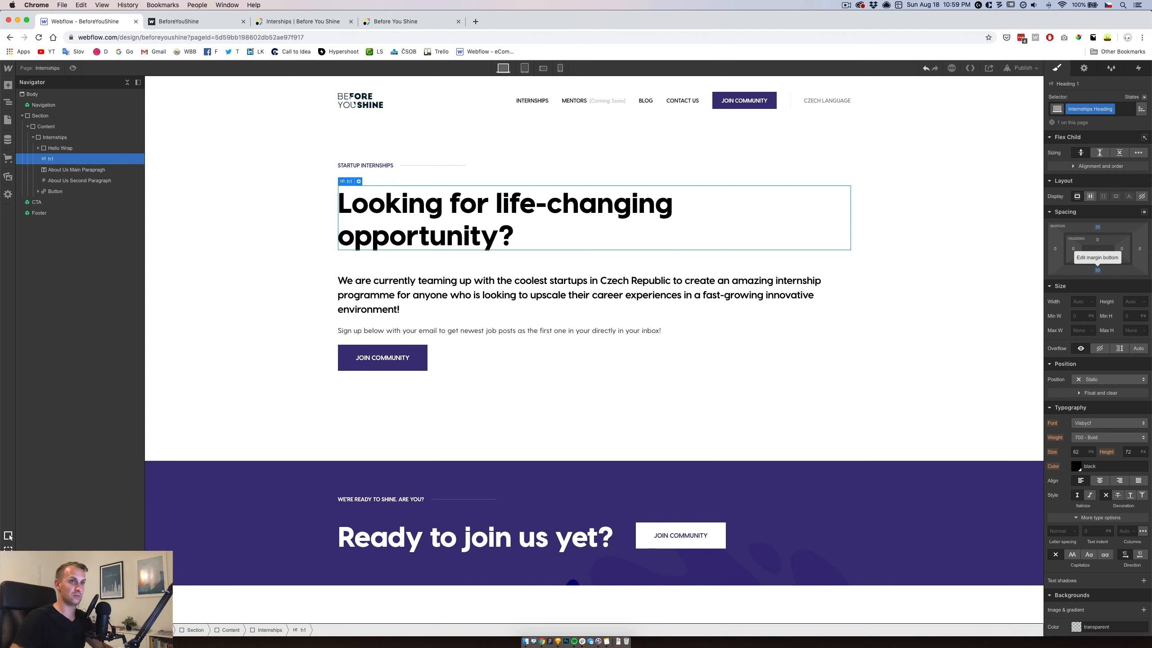
left_click(1098, 273, "alt")
left_click(526, 286)
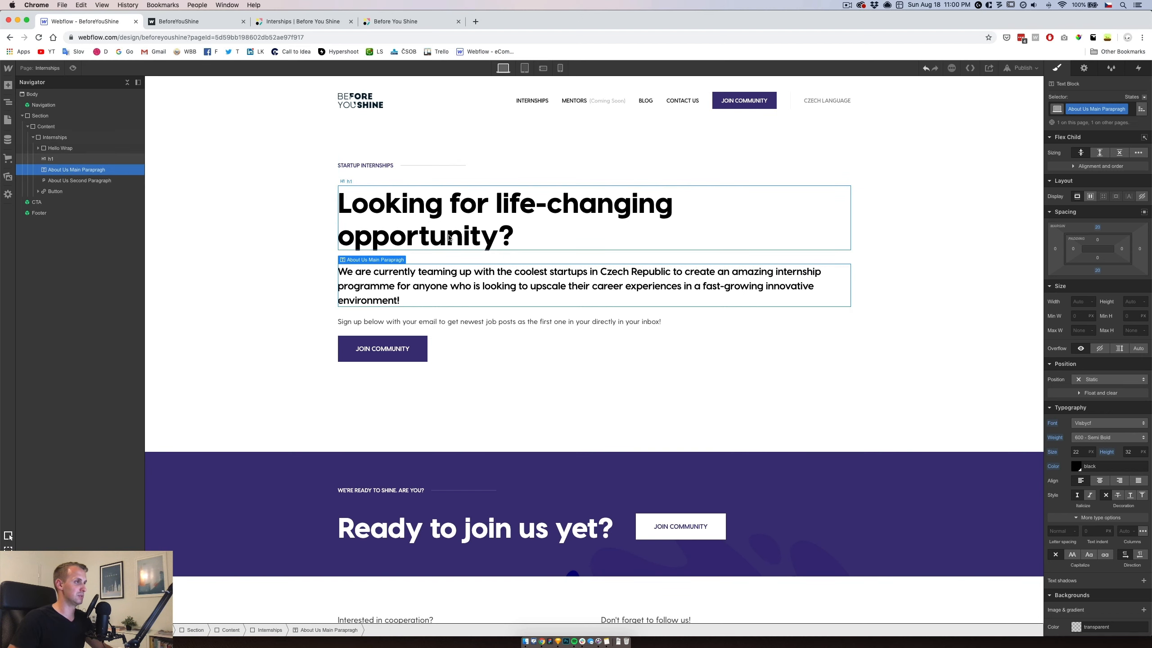
left_click(410, 216)
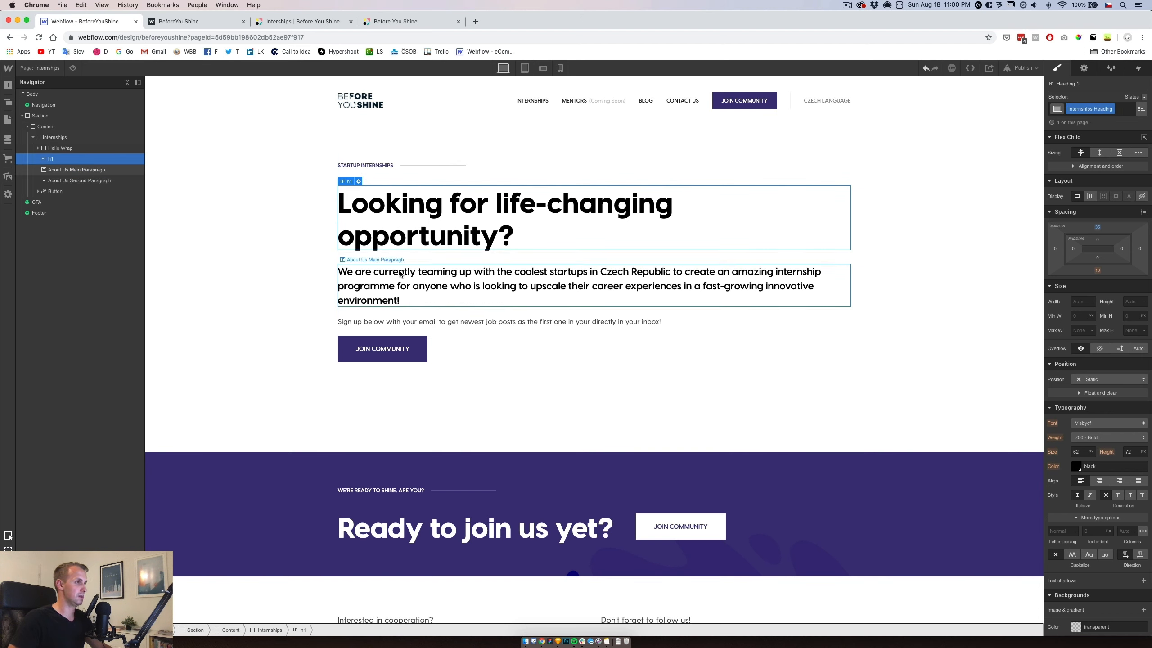
left_click(404, 321)
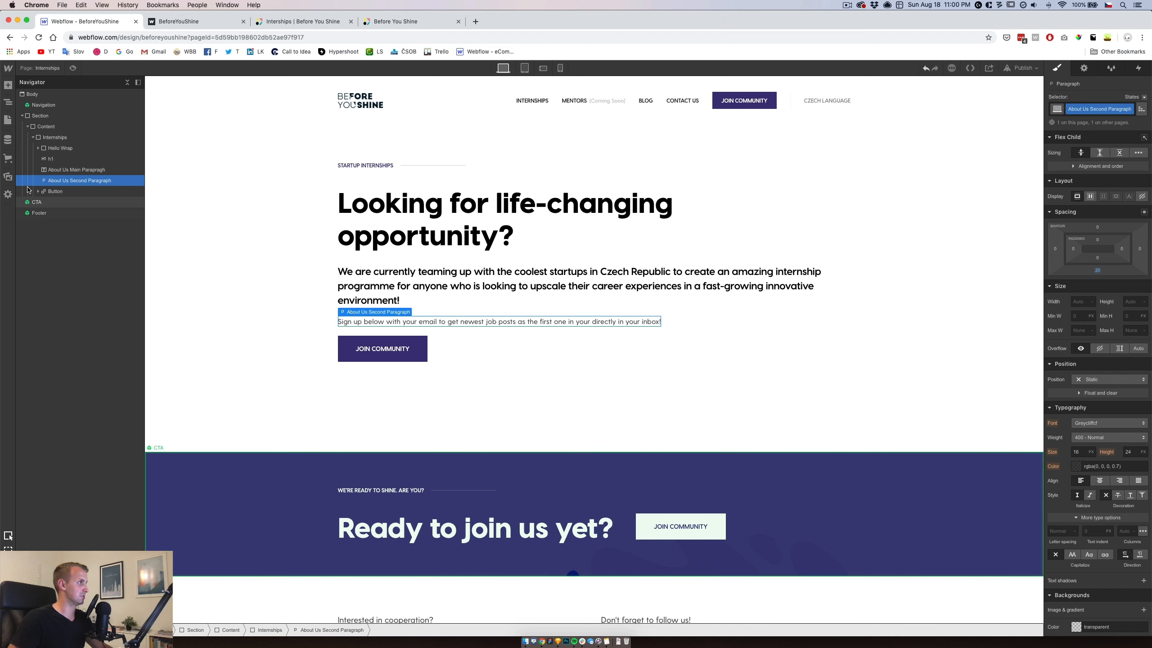
left_click(58, 149)
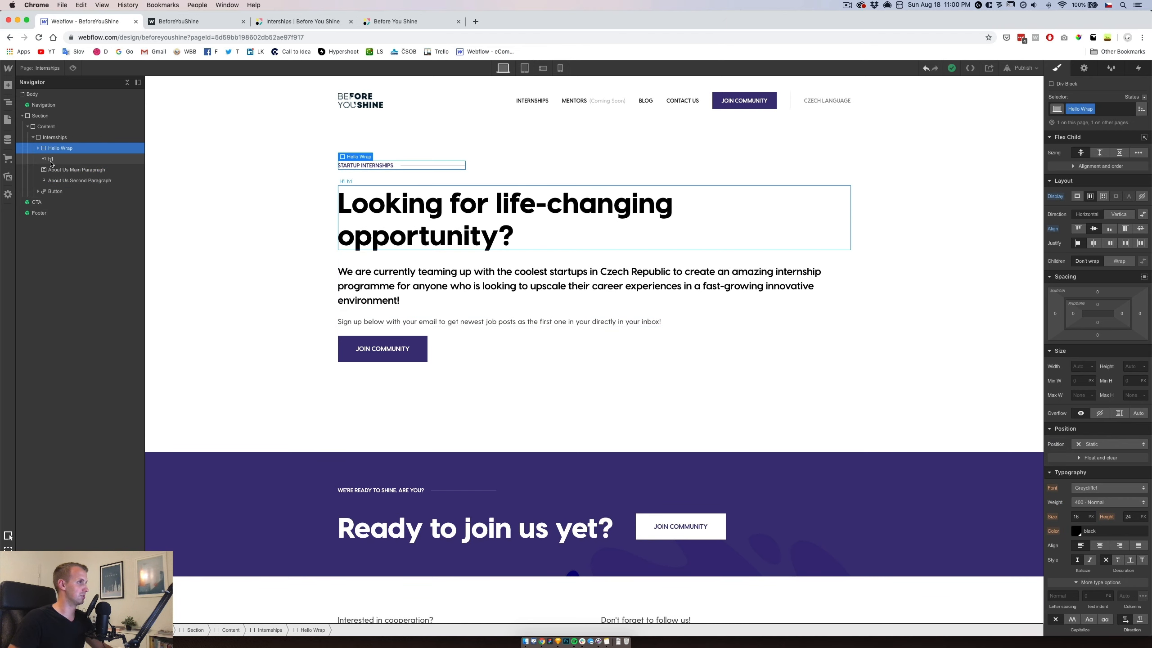
left_click(58, 158)
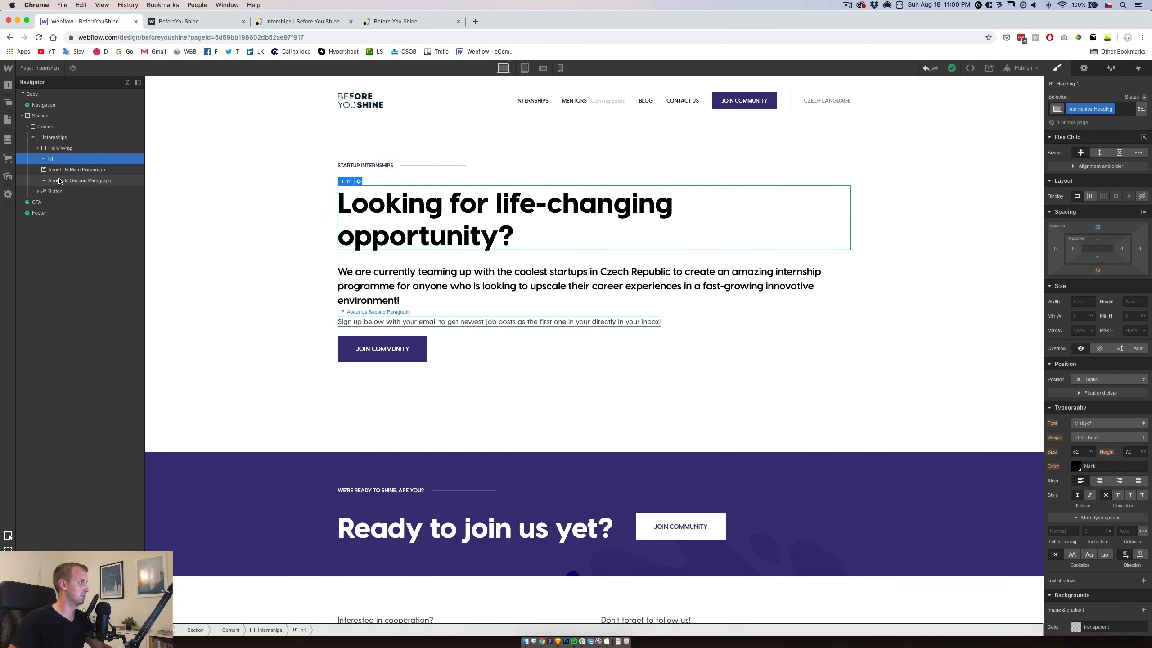
left_click(53, 148)
Add a Div Block inside the Internships block above the button and move the Hello Wrap, heading and both paragraphs into it.
left_click(55, 138)
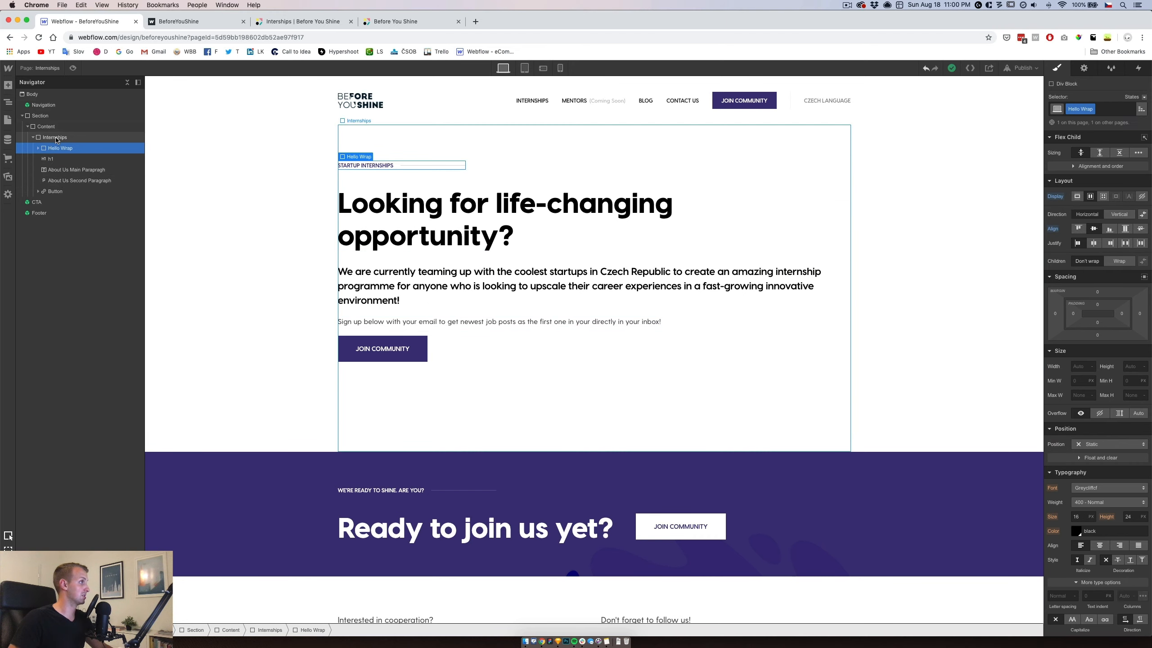
left_click(8, 85)
left_click(37, 240)
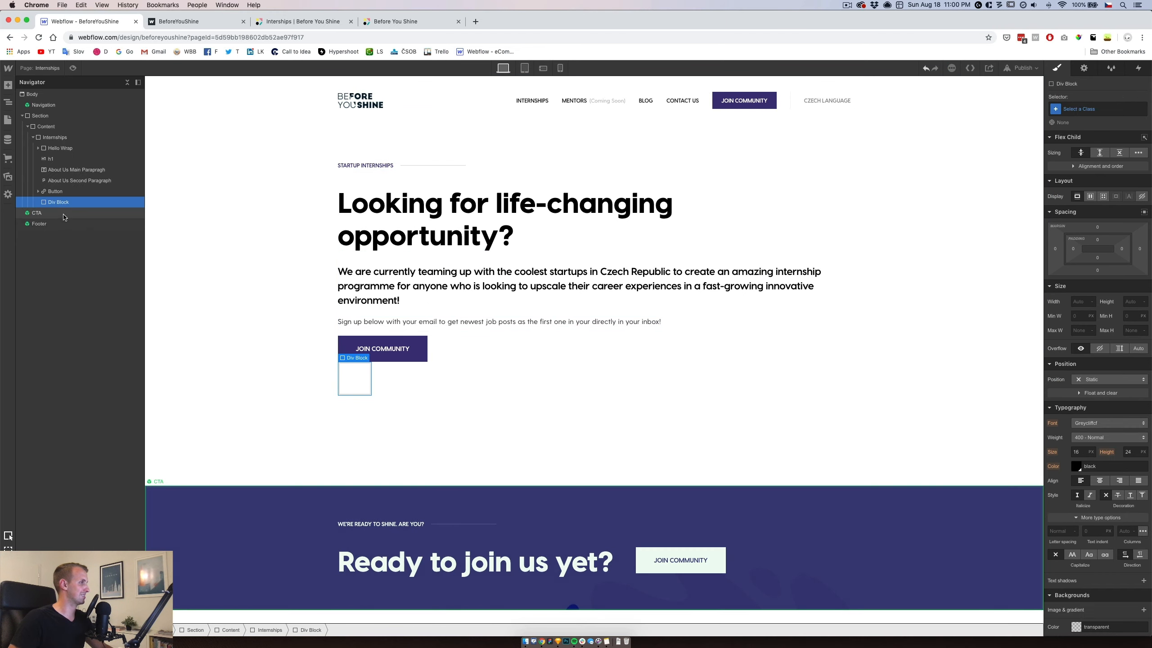
left_click(62, 202)
left_click_drag(59, 159, 82, 192)
left_click(53, 170)
left_click(53, 192)
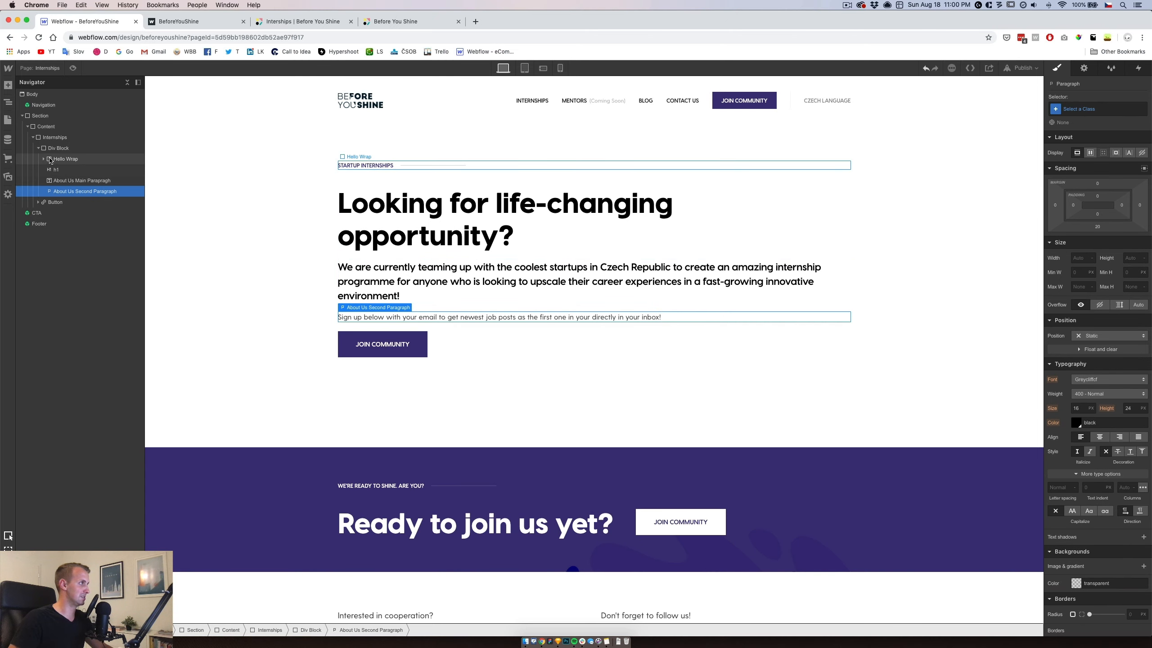
Set the Internships block's display to grid with four 1fr columns, one auto row and a 30 px column gap.
left_click(39, 148)
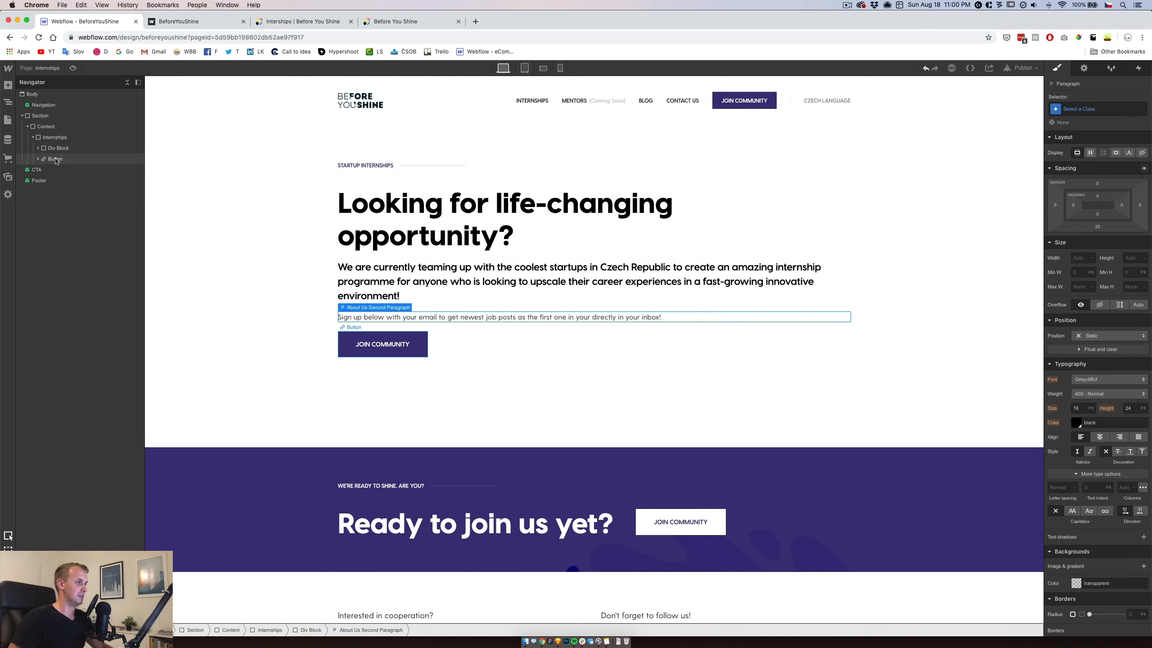
left_click(56, 159)
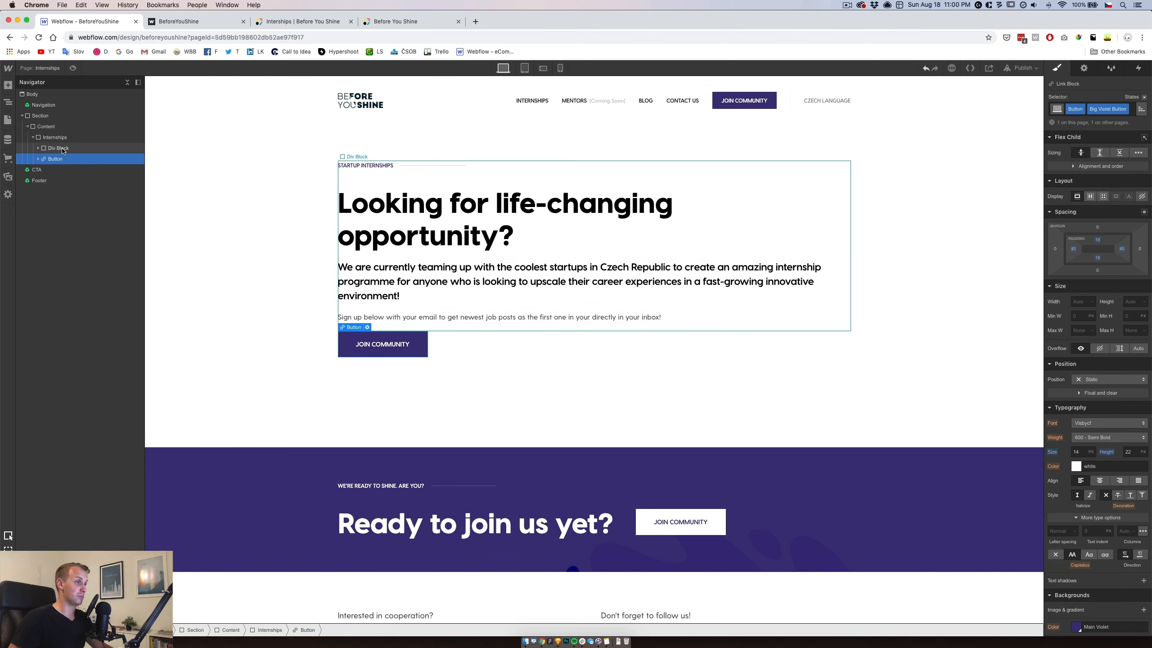
left_click(62, 150)
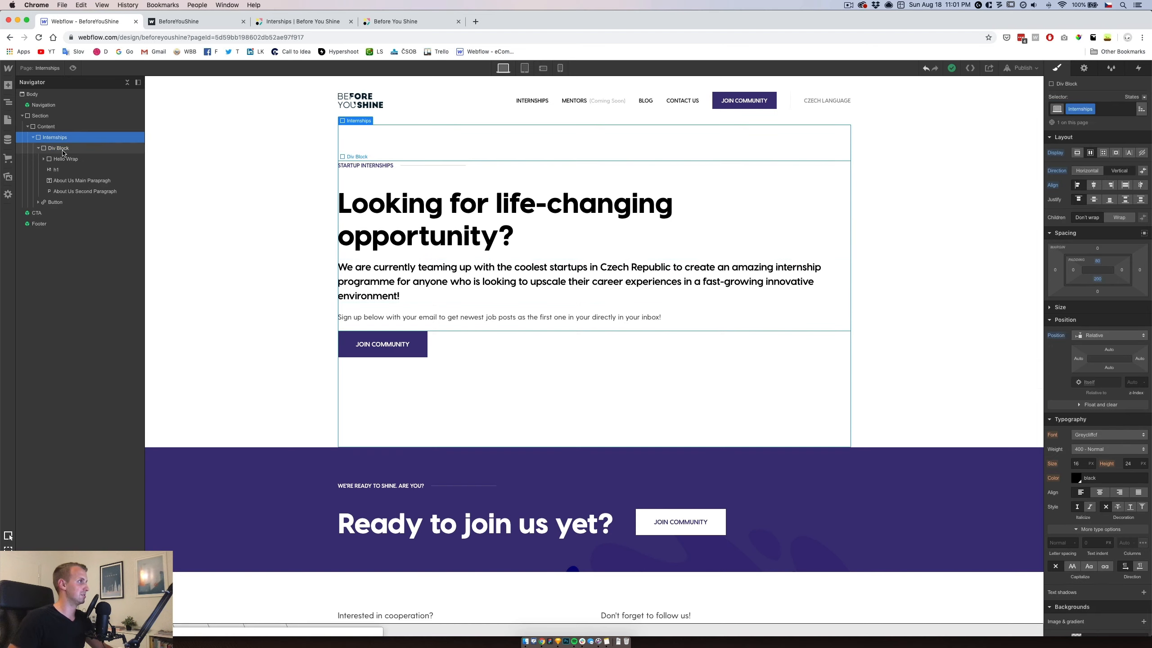
left_click(1104, 153)
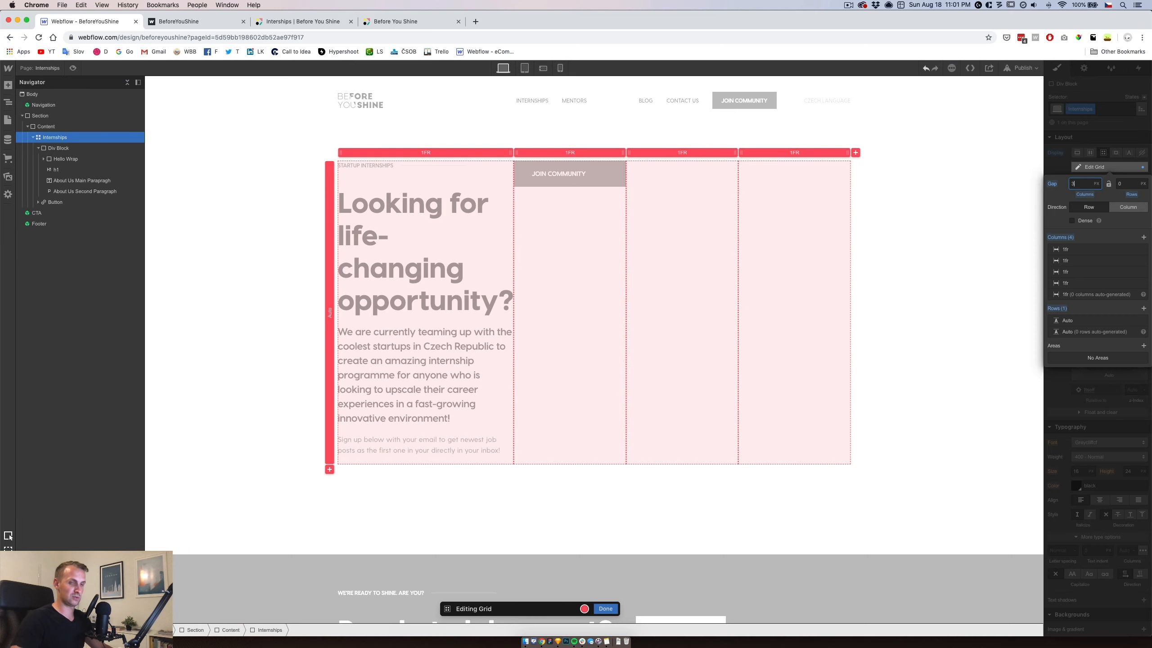
type("30")
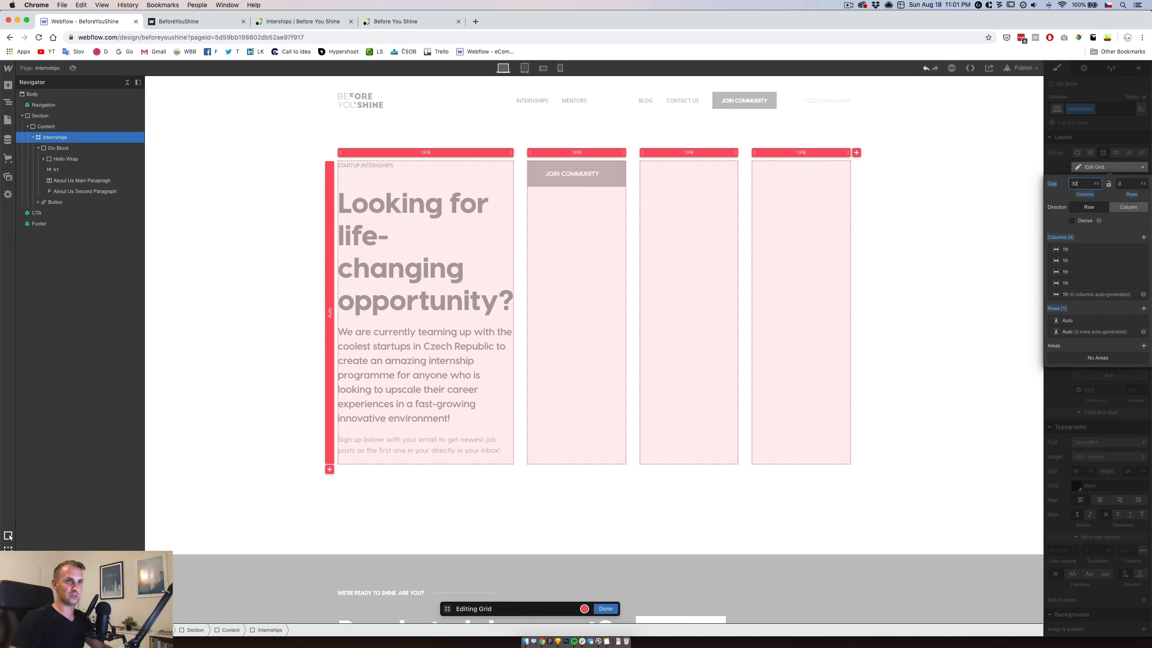
left_click(1096, 148)
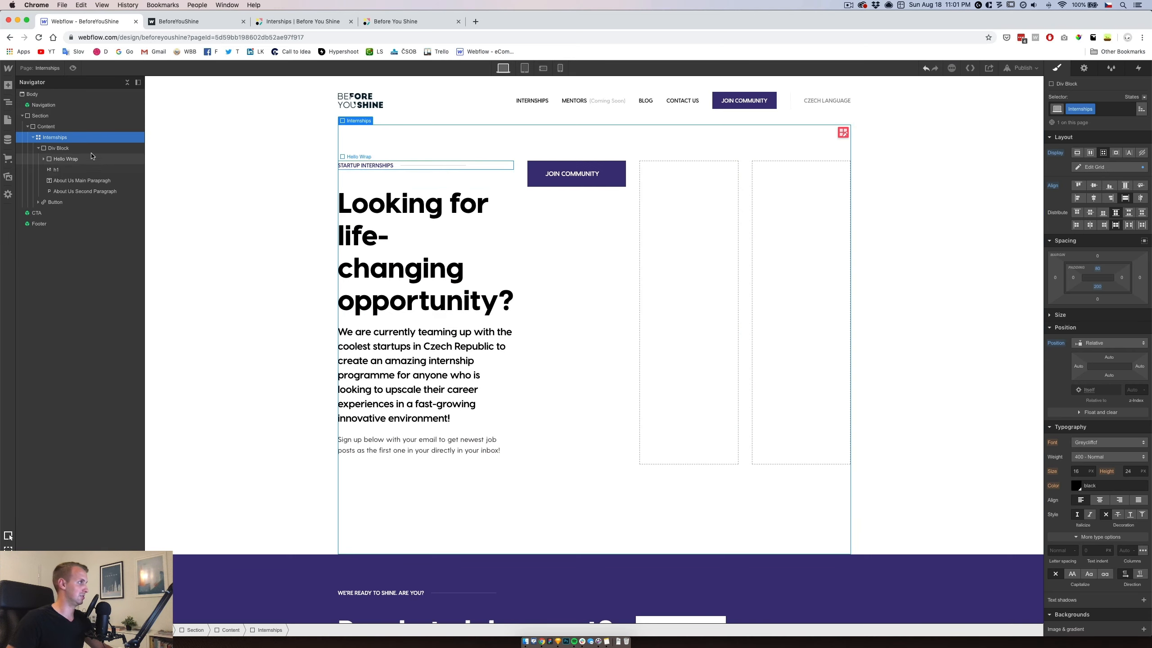
Extend the text Div Block in the Internships grid to span the first three columns.
left_click(61, 149)
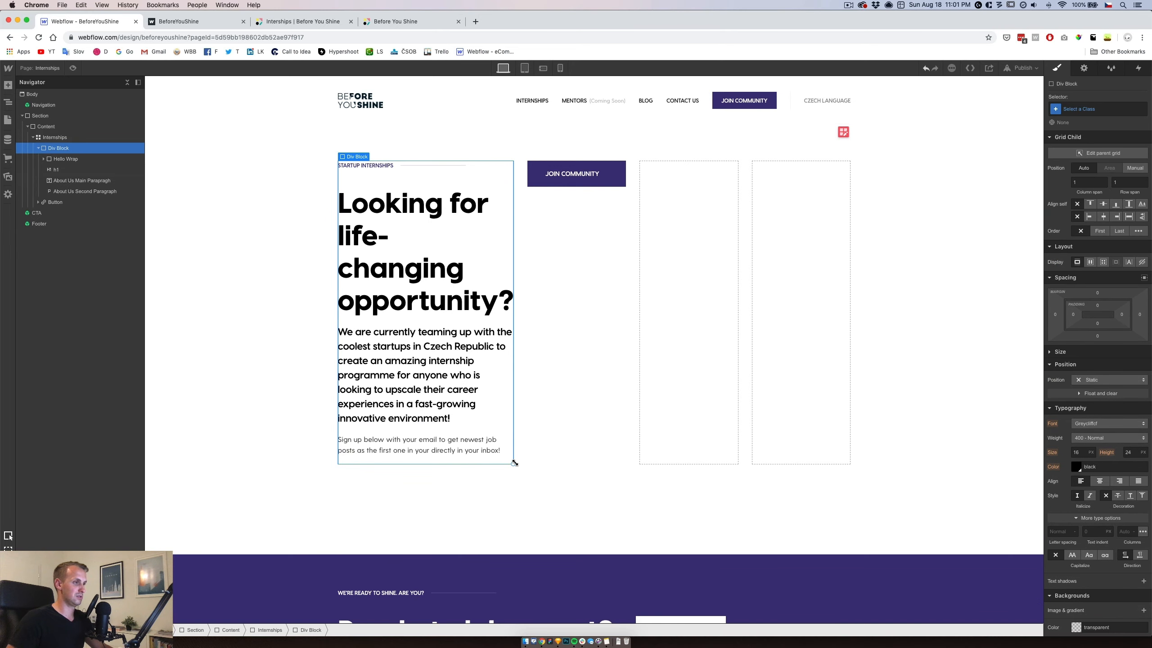
left_click_drag(514, 462, 740, 465)
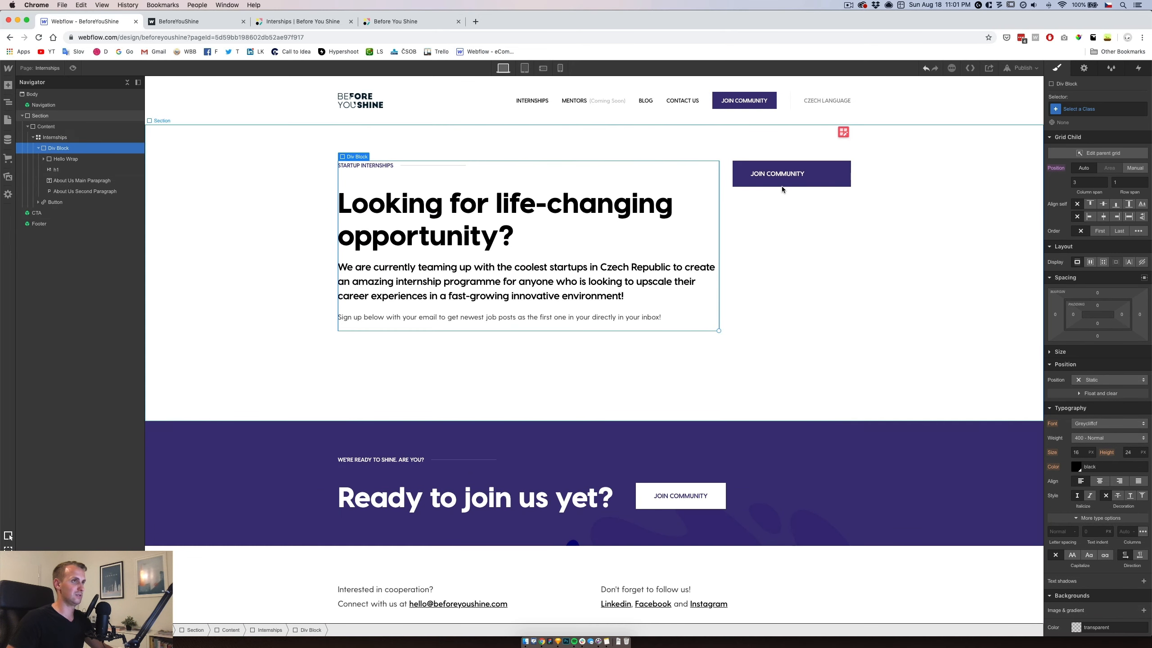
left_click(39, 150)
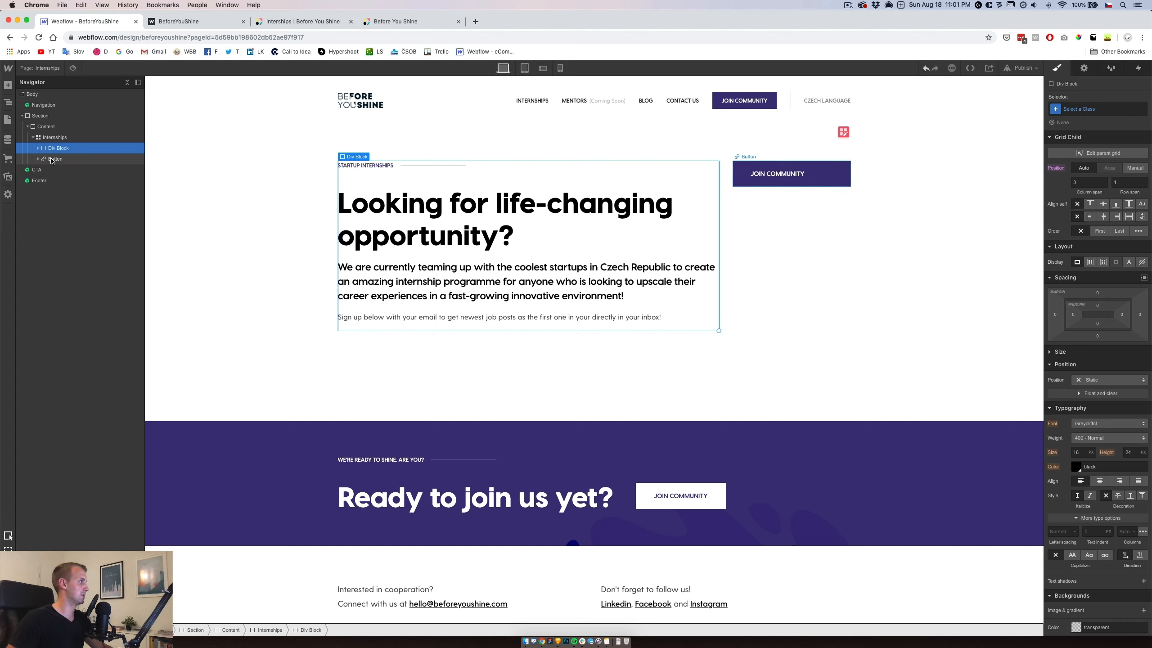
Add a Div Block to the Internships grid, move the Join Community button into it and set its column span to 3.
left_click(50, 159)
left_click(8, 85)
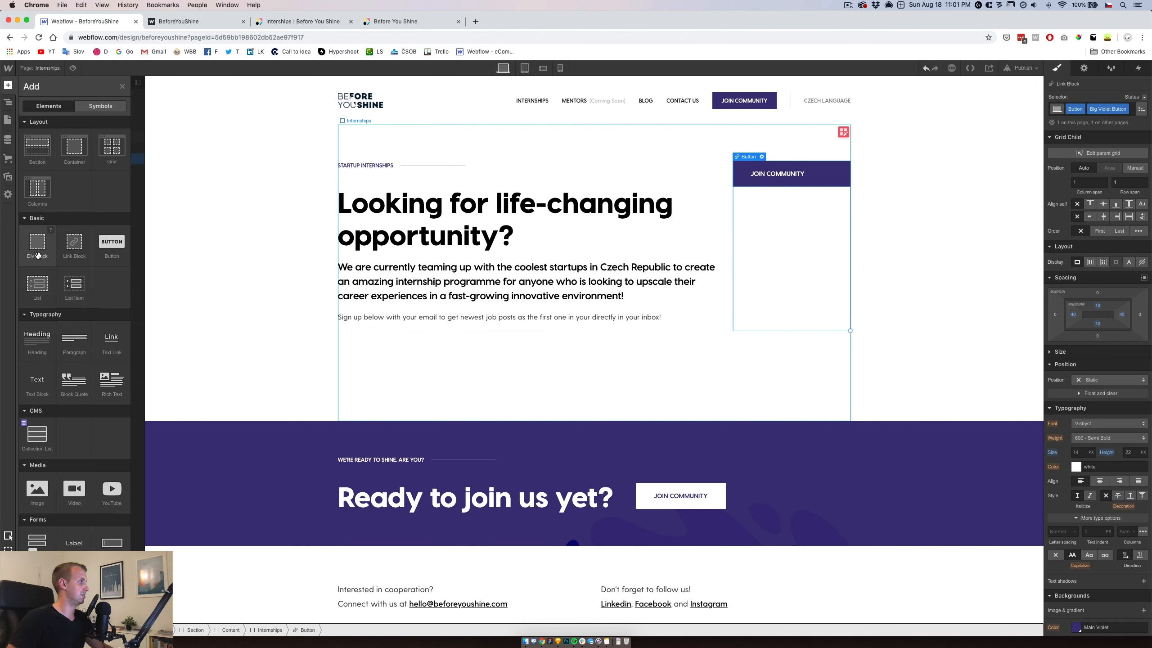
left_click(37, 287)
left_click_drag(58, 180, 58, 164)
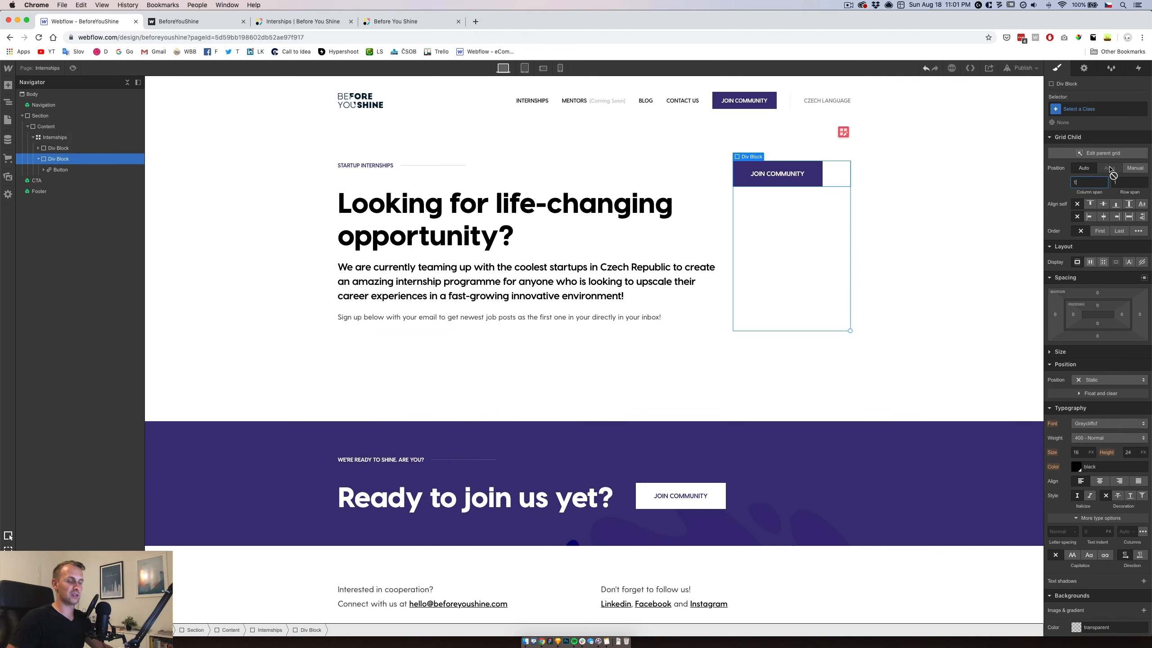
type("3")
key("Return")
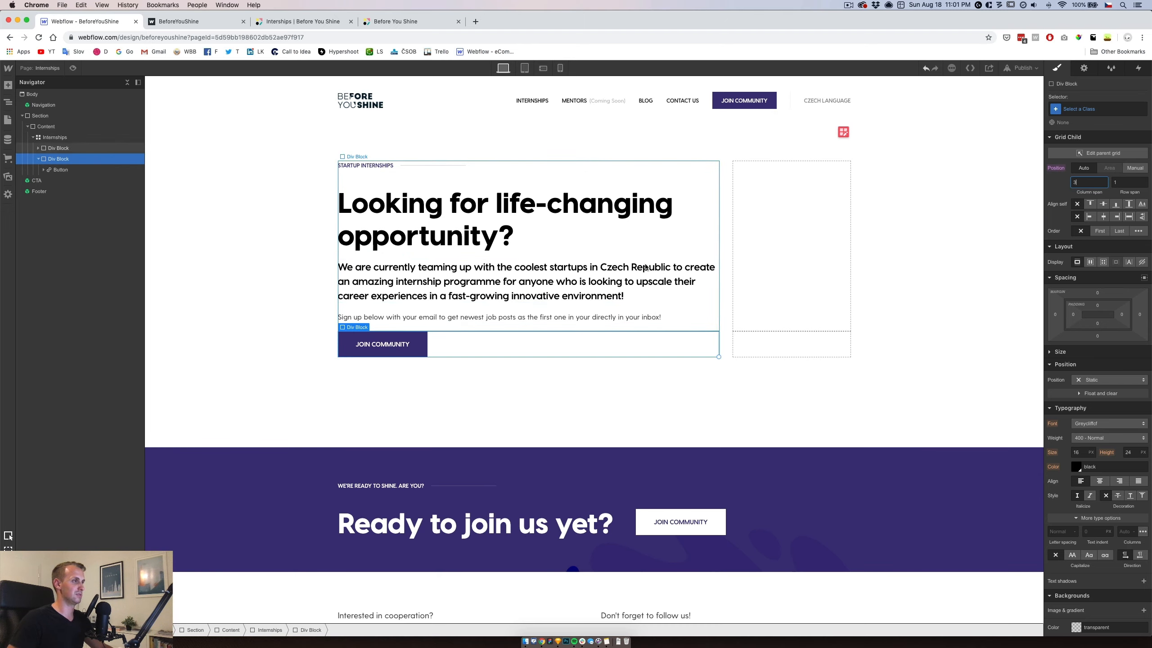
Set the row gap of the Internships grid to 50 px.
left_click(640, 316)
left_click(639, 310)
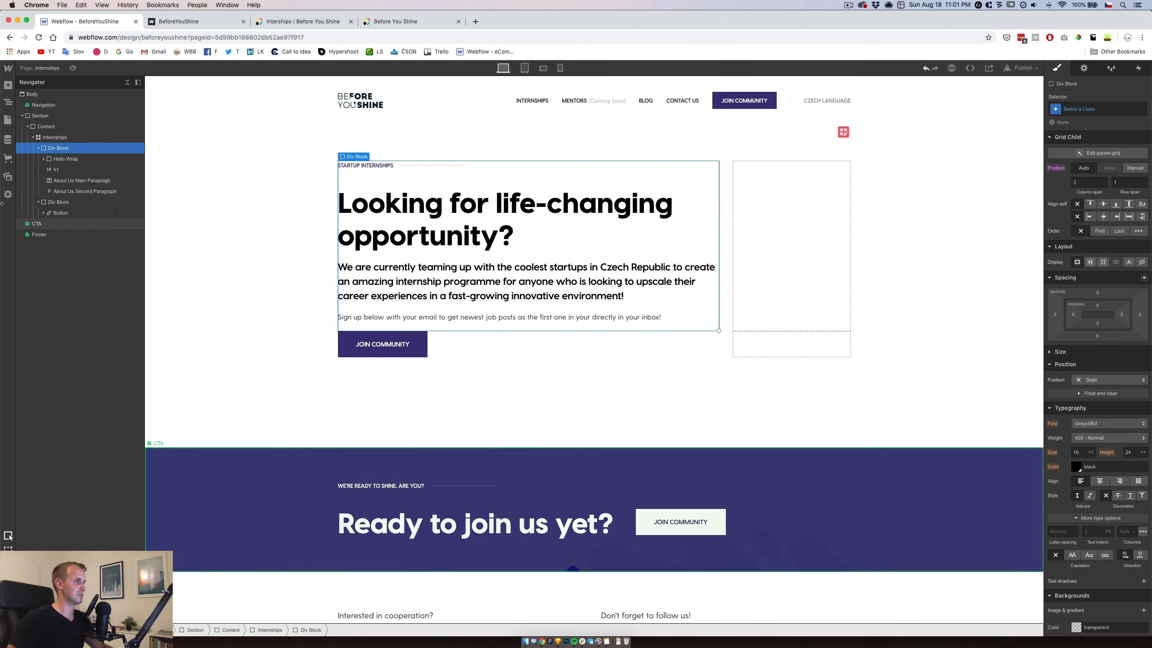
left_click(38, 148)
left_click(55, 138)
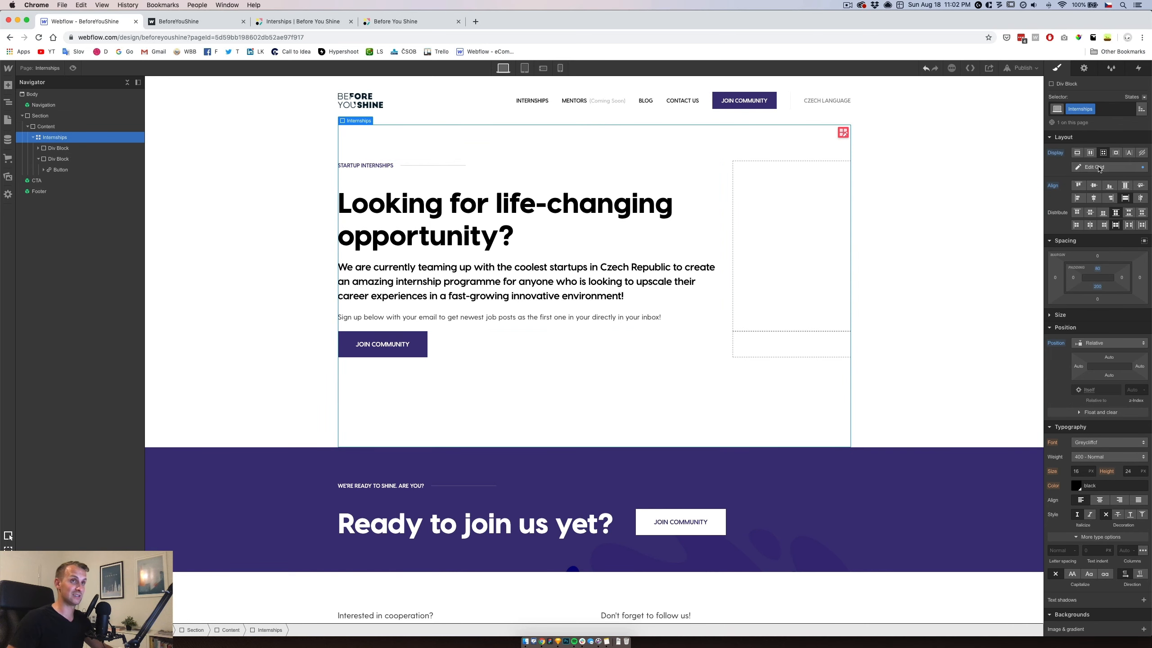
left_click(1108, 169)
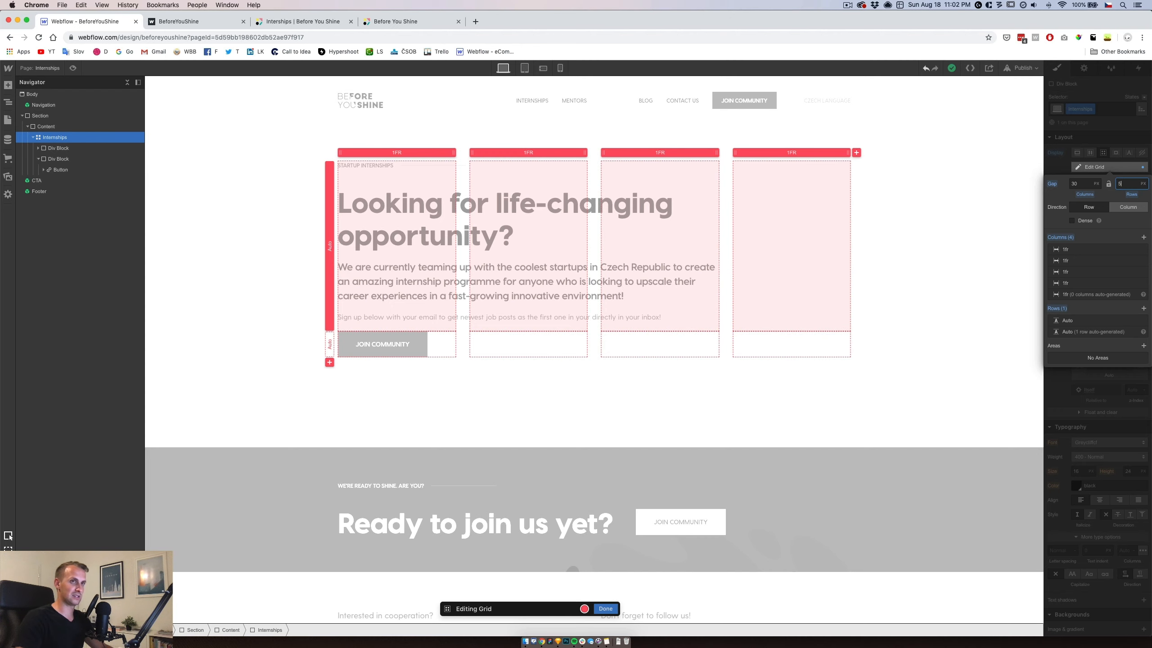
key("Return")
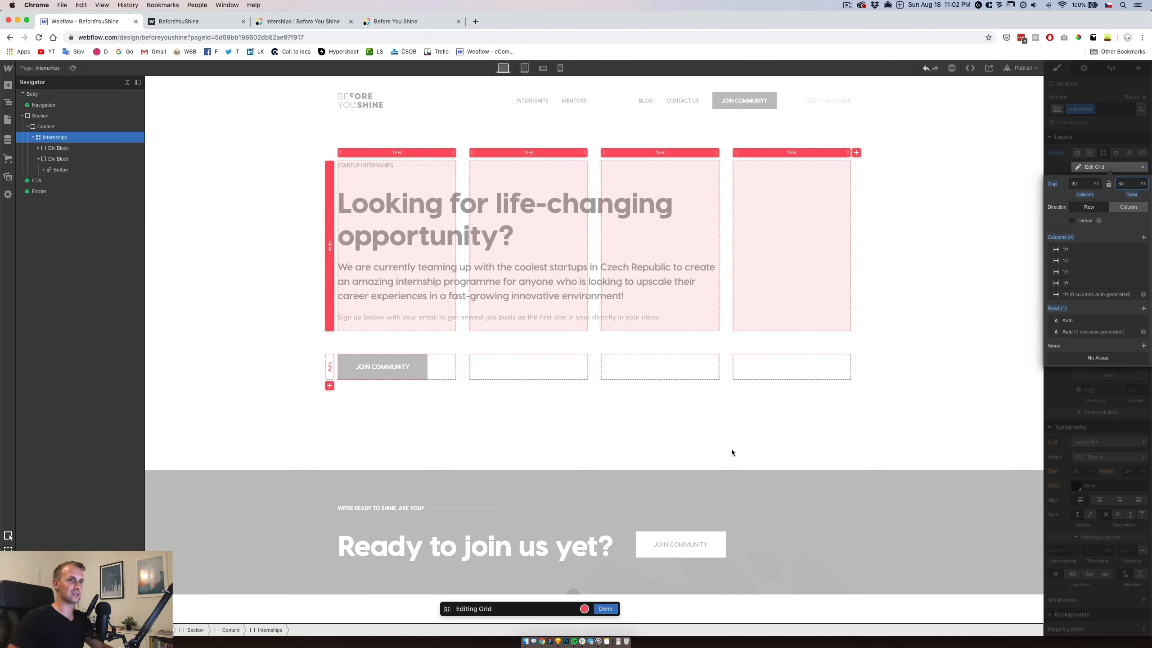
left_click(607, 609)
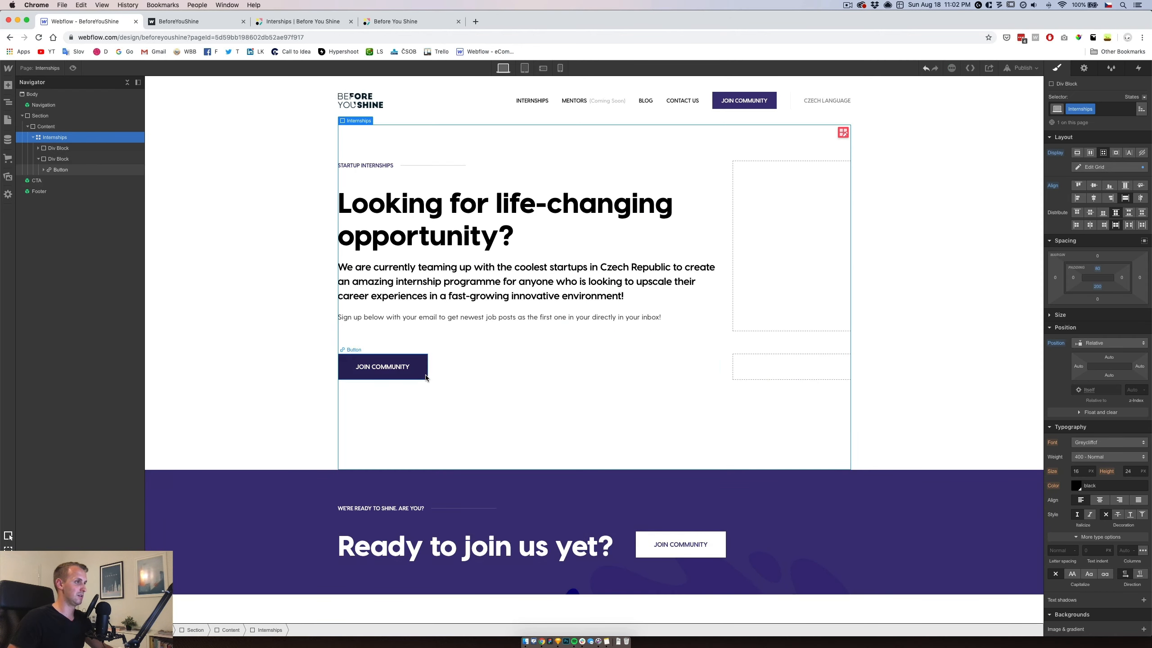
Add a Form Block below the Join Community button inside its Div Block.
left_click(444, 376)
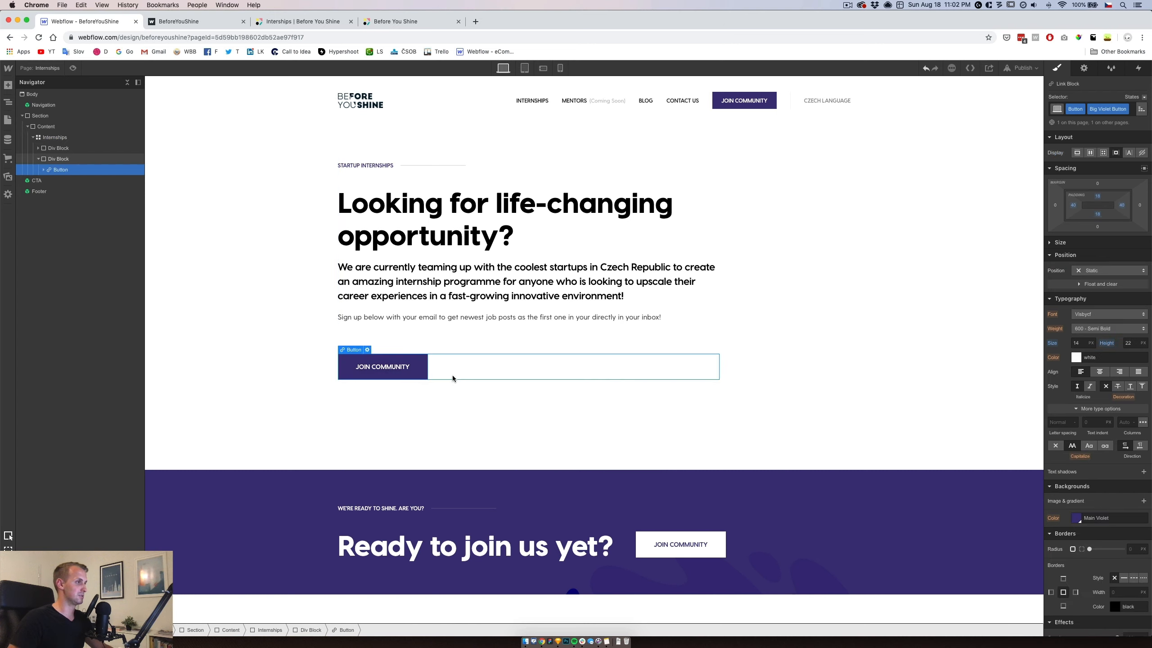
left_click(8, 86)
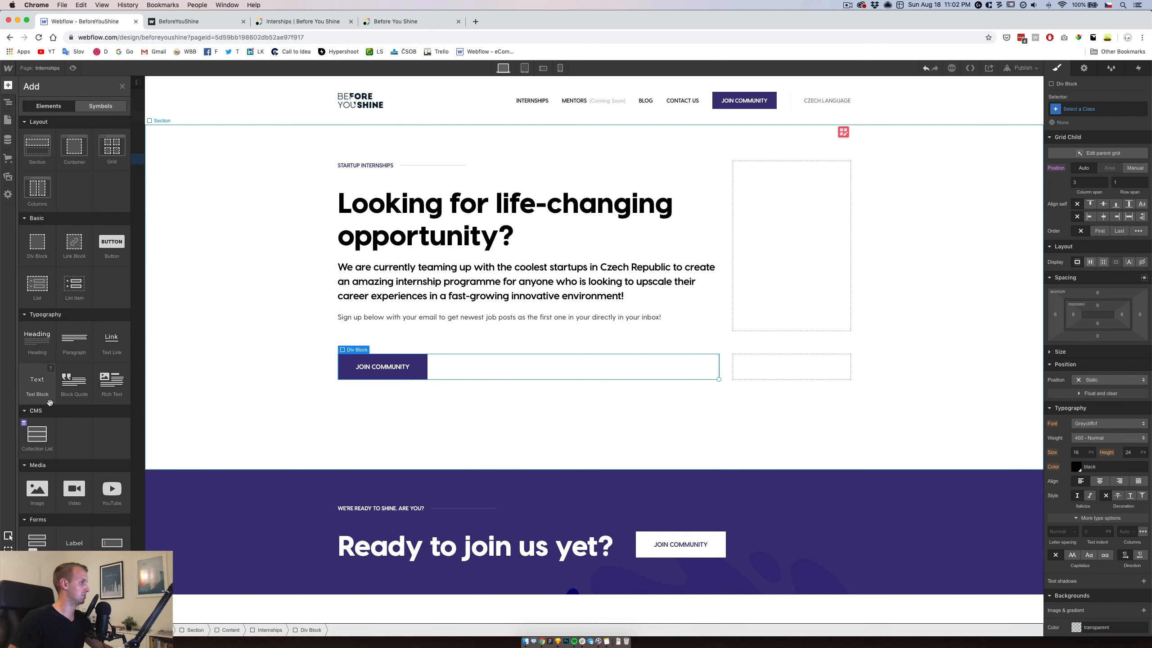
left_click(36, 541)
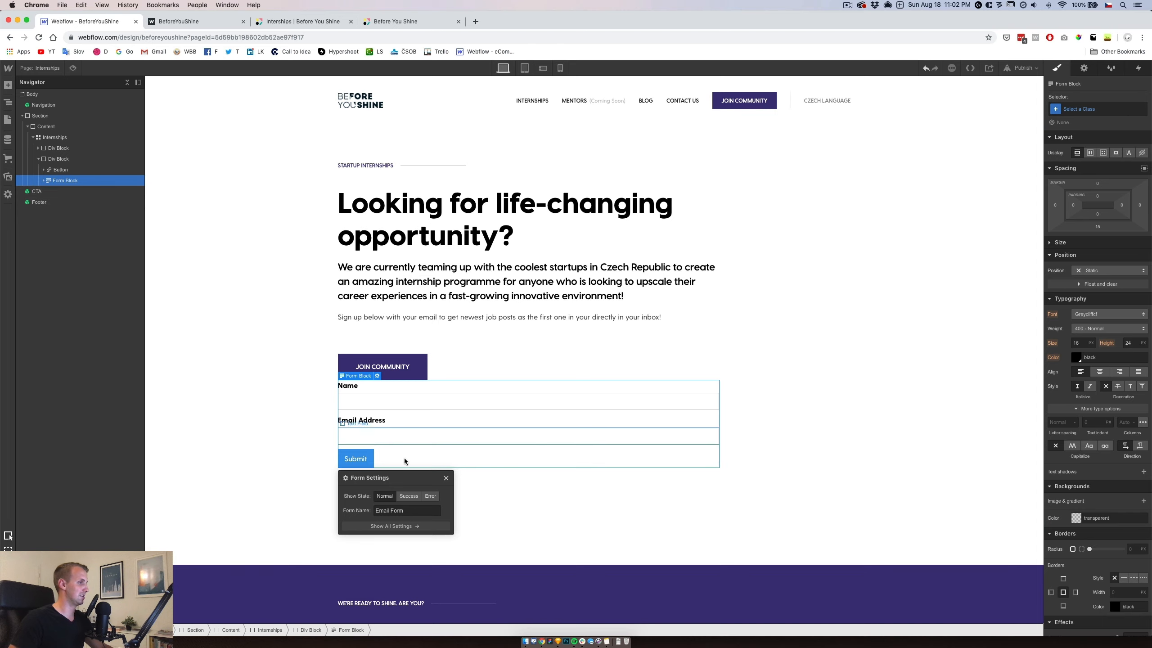
left_click(446, 478)
Apply the Button class and the Big Violet Button combo class to the form's submit button.
left_click(368, 456)
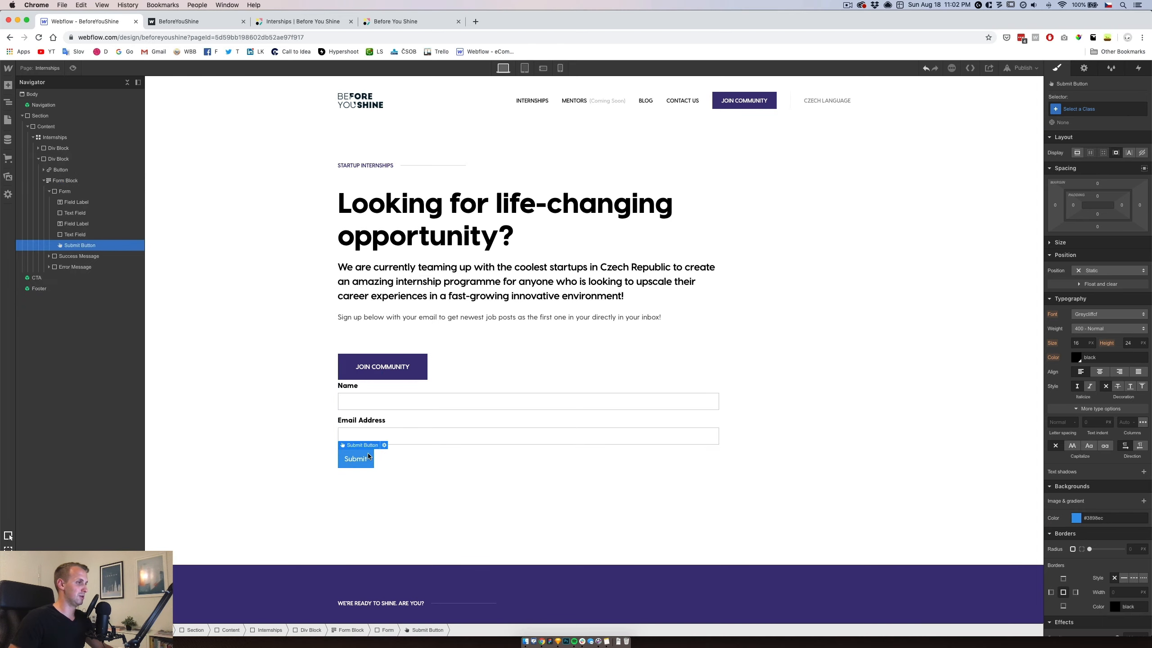
left_click(408, 367)
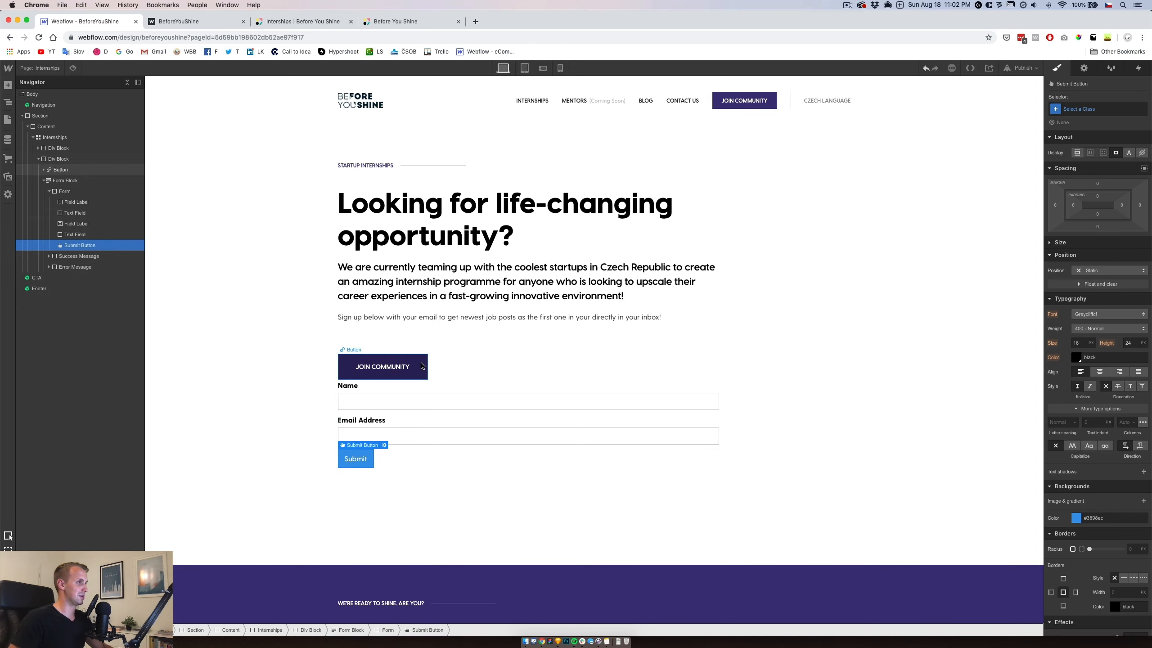
left_click(371, 455)
left_click(1097, 112)
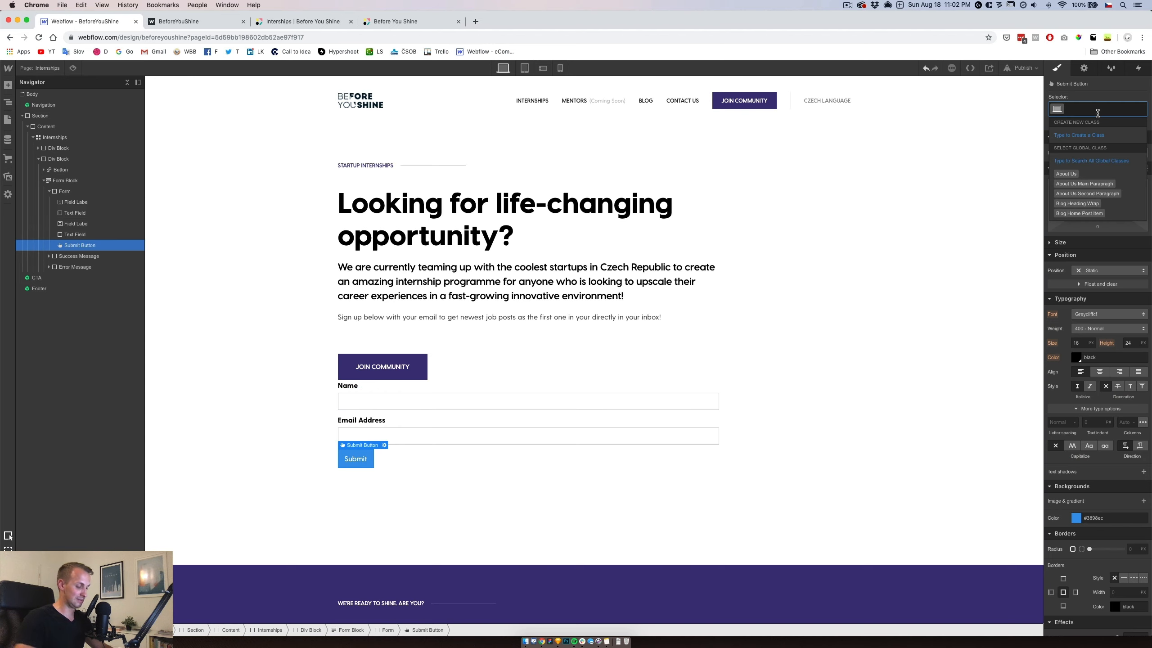
type("Buto")
key("Down")
key("Return")
left_click(1098, 107)
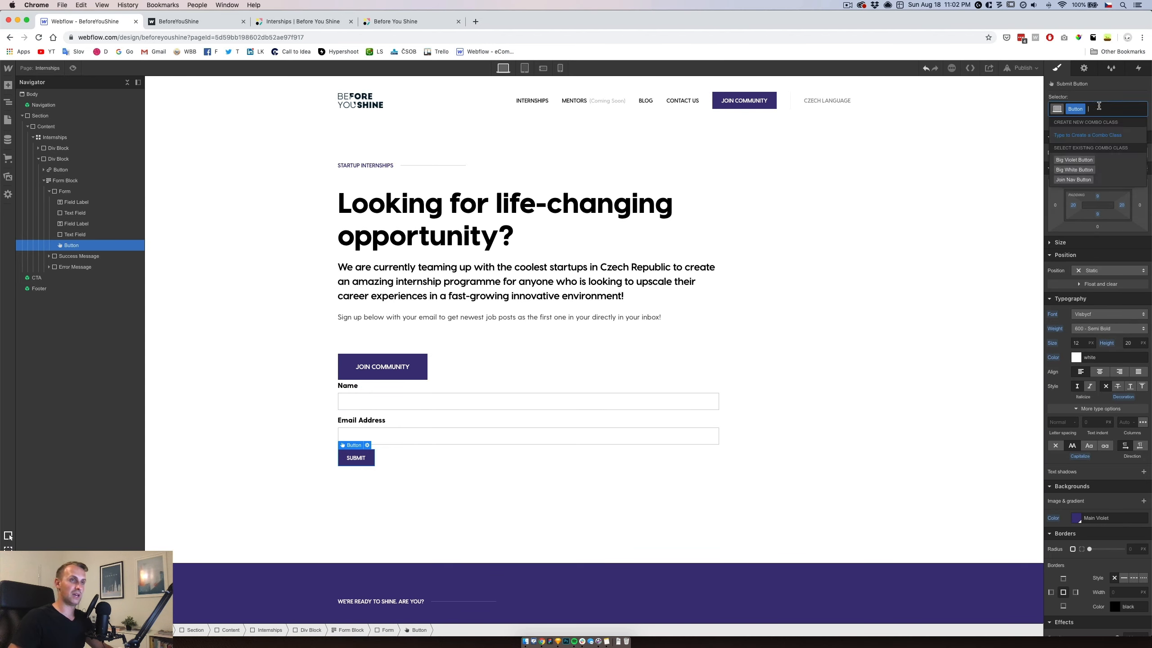
left_click(1082, 161)
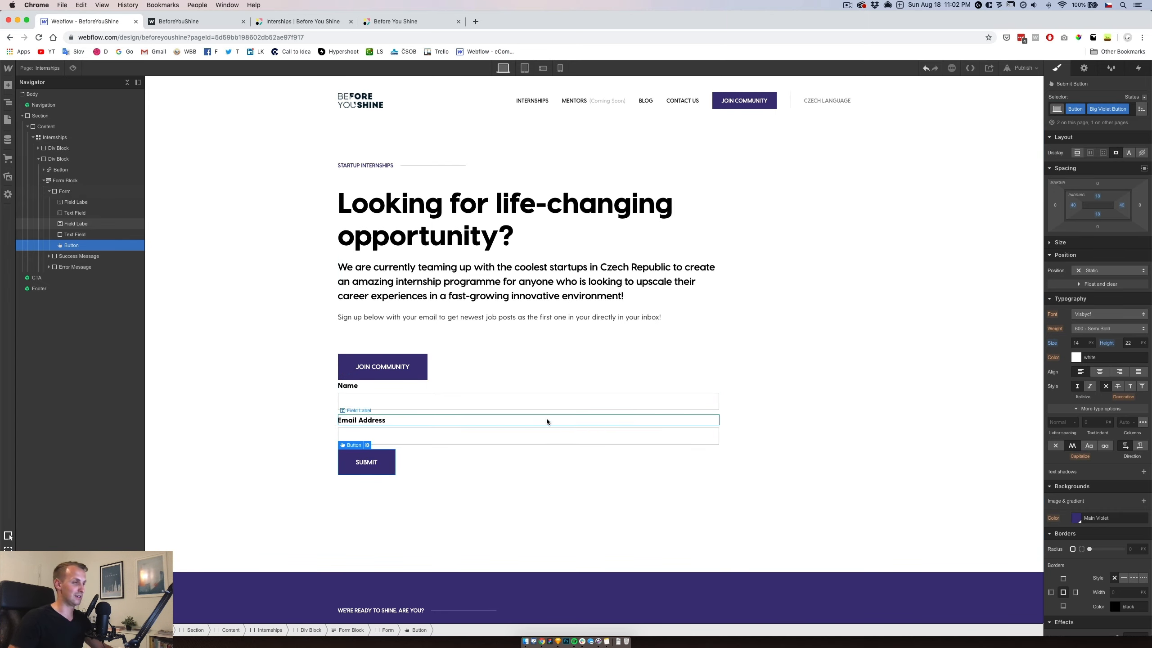
Compare the form with the live internships page, then delete the Name label, its text field and the Join Community button above the form.
left_click(373, 384)
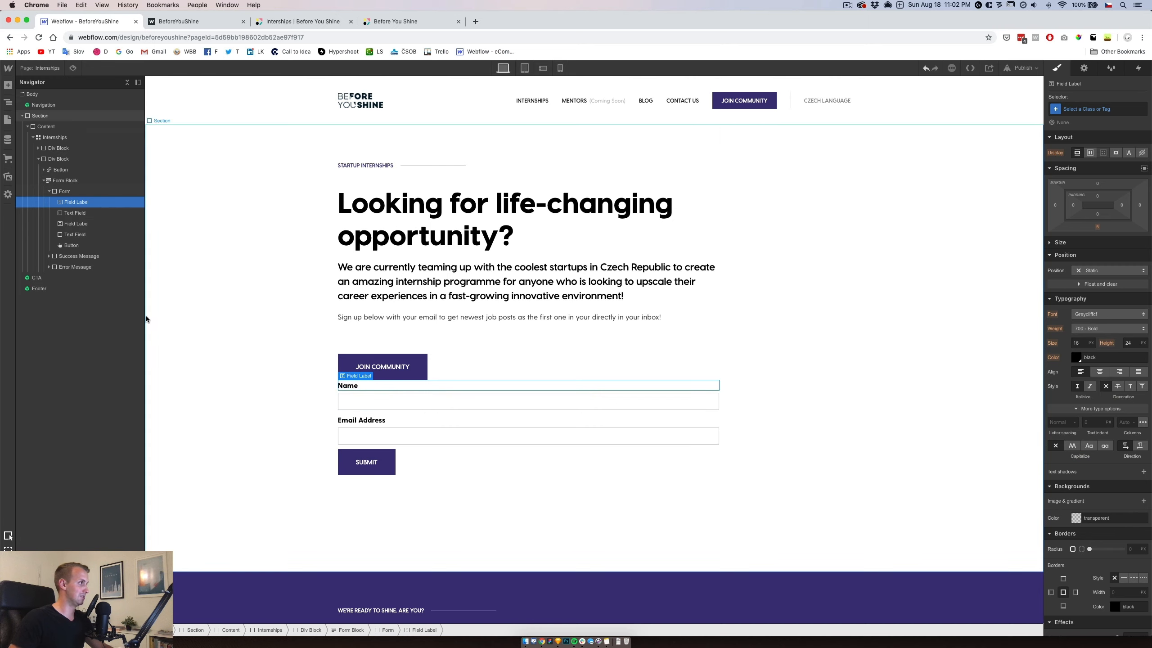
key("super+3")
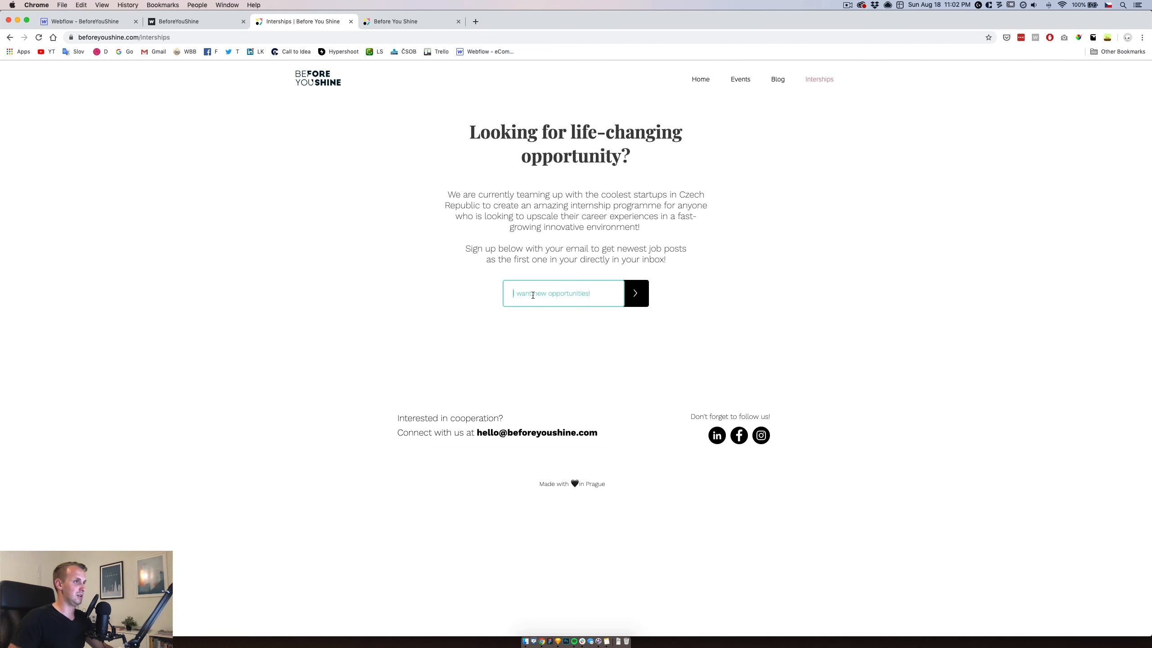
key("super+1")
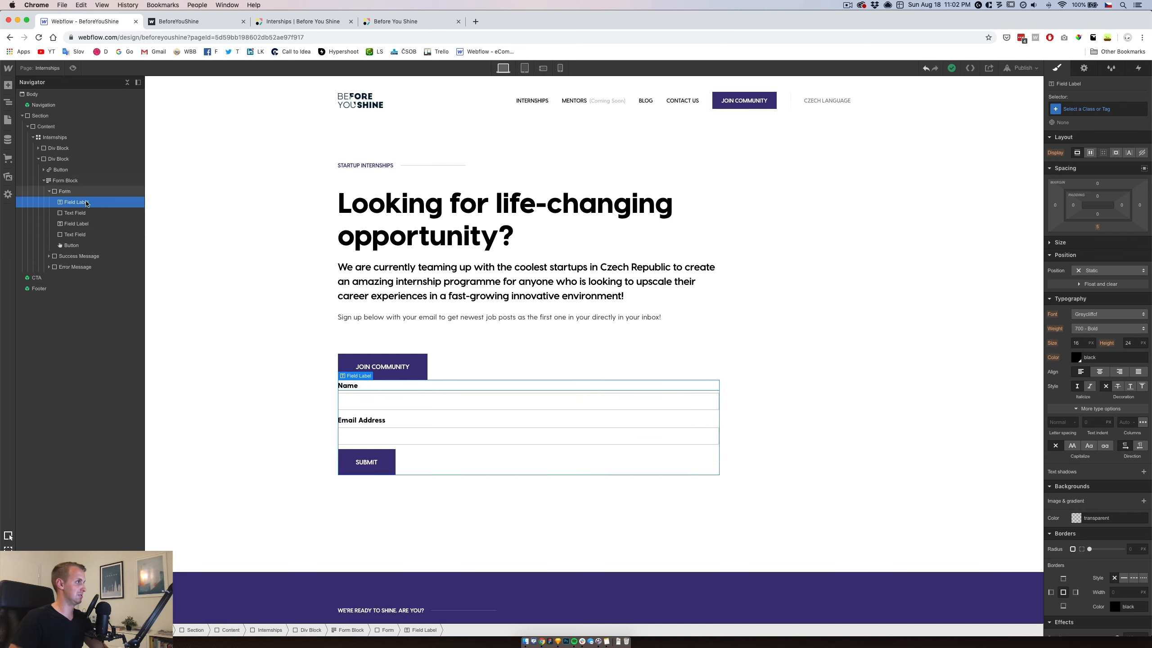
key("Delete")
key("Delete")
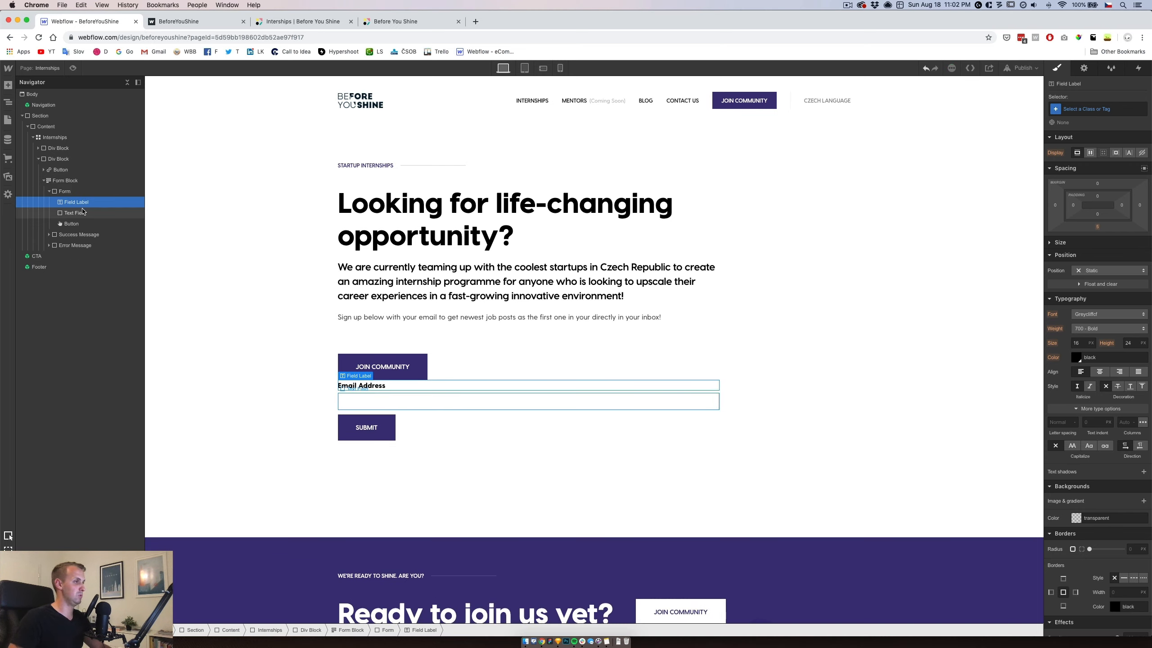
left_click(61, 170)
key("Delete")
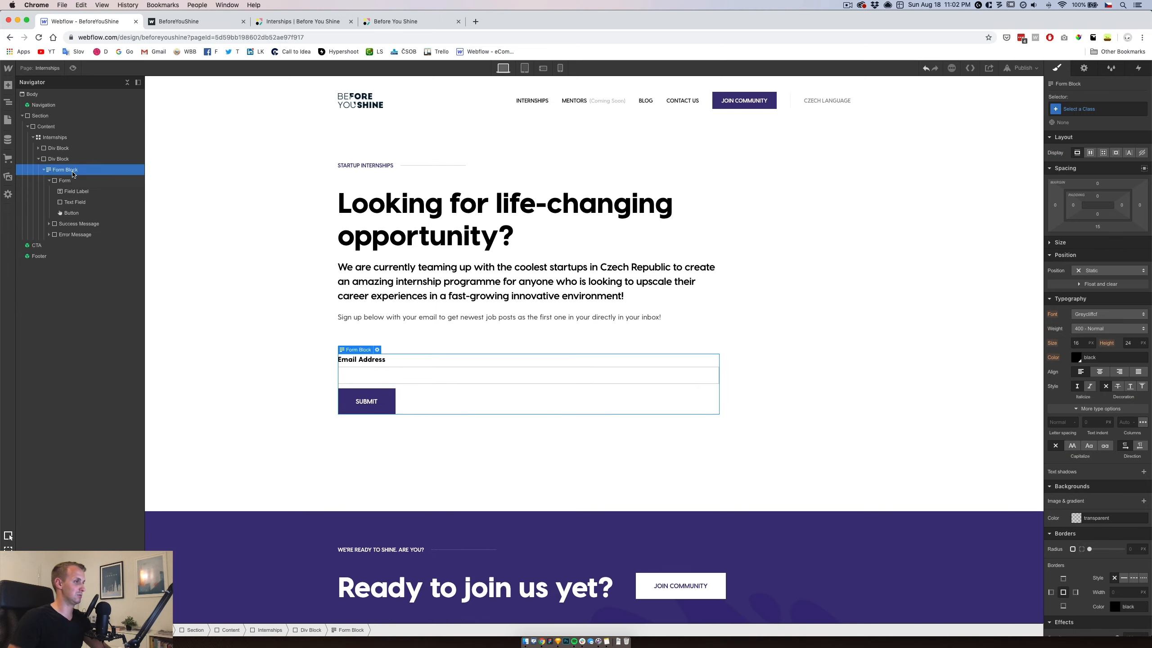
Set the form's display to horizontal flex with its children aligned to the end.
left_click(64, 180)
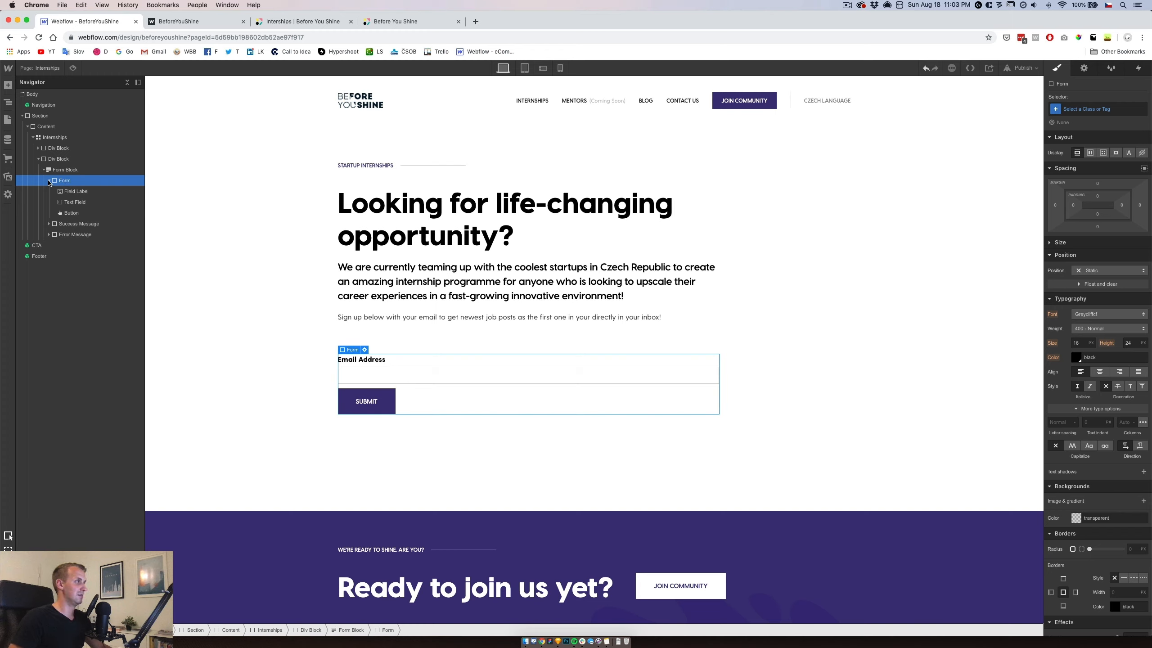
left_click(49, 181)
left_click(49, 181)
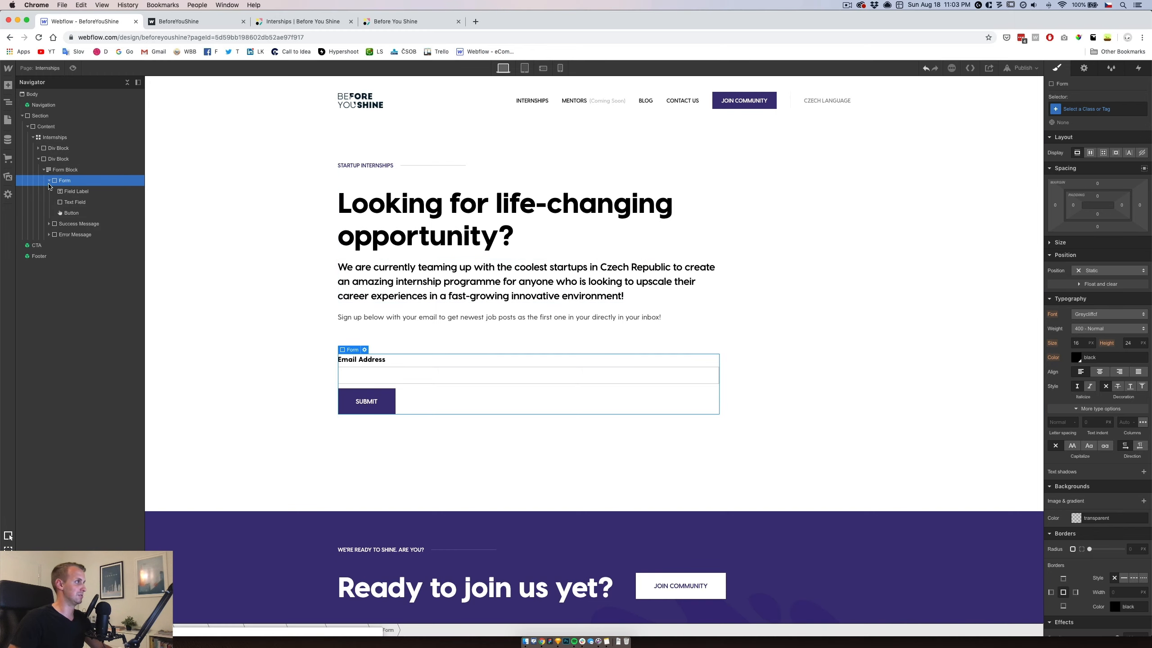
left_click(76, 203)
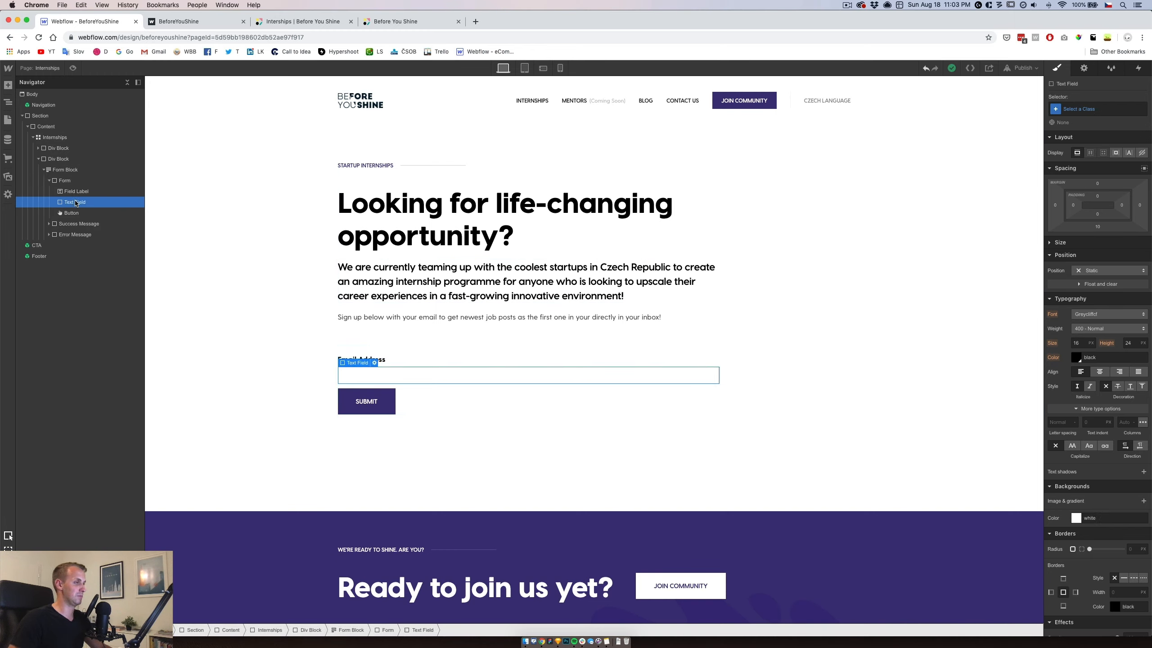
left_click(65, 180)
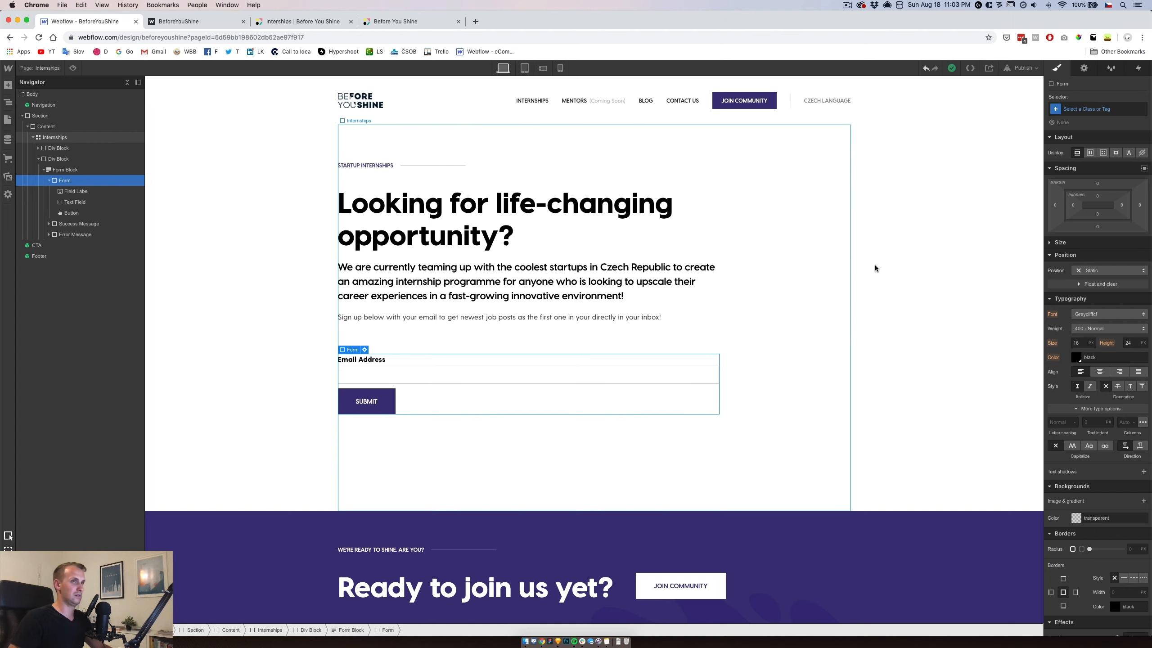
left_click(1091, 153)
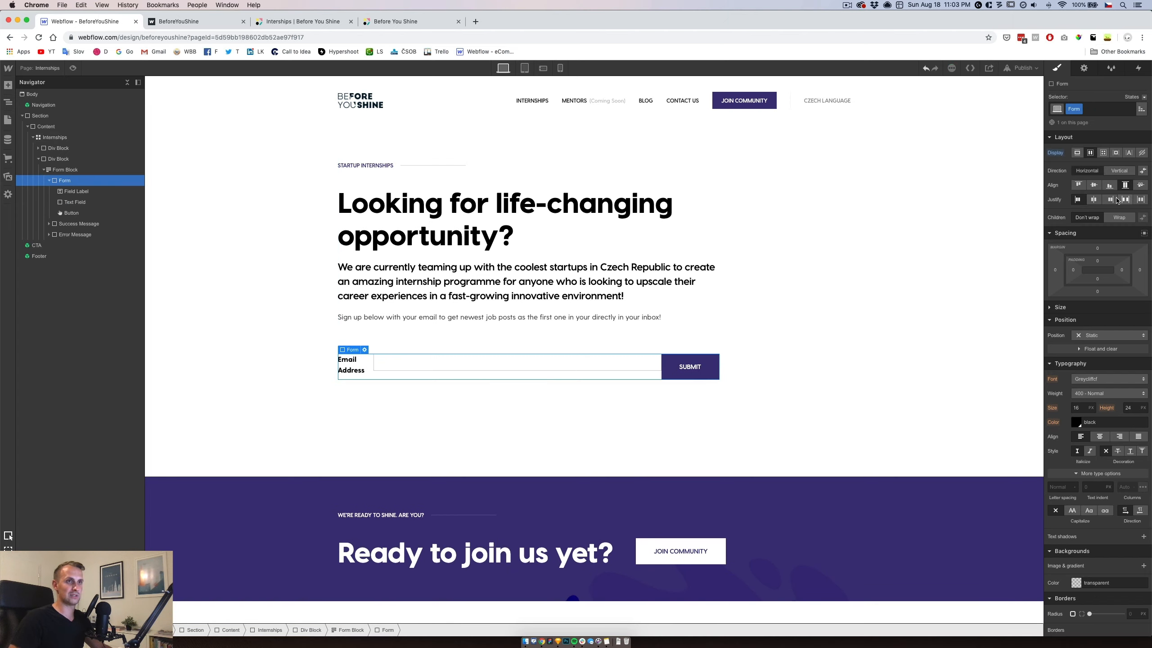
left_click(1109, 186)
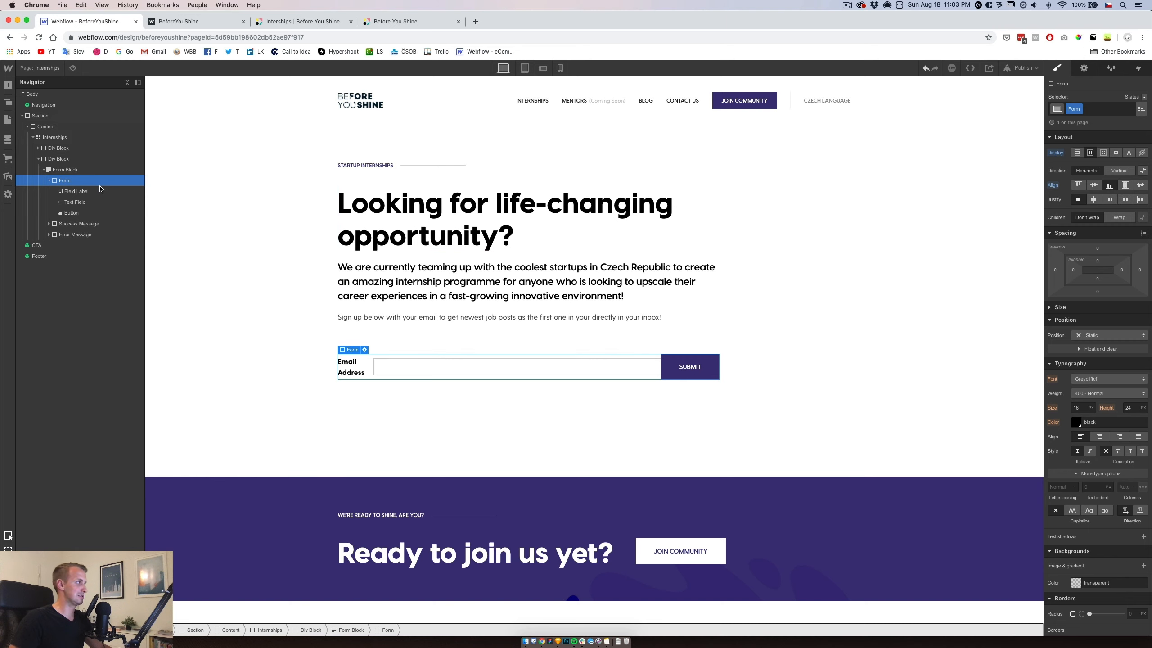
Add a Div Block inside the form before the submit button and move the Email Address label and text field into it.
left_click(76, 192)
left_click(8, 85)
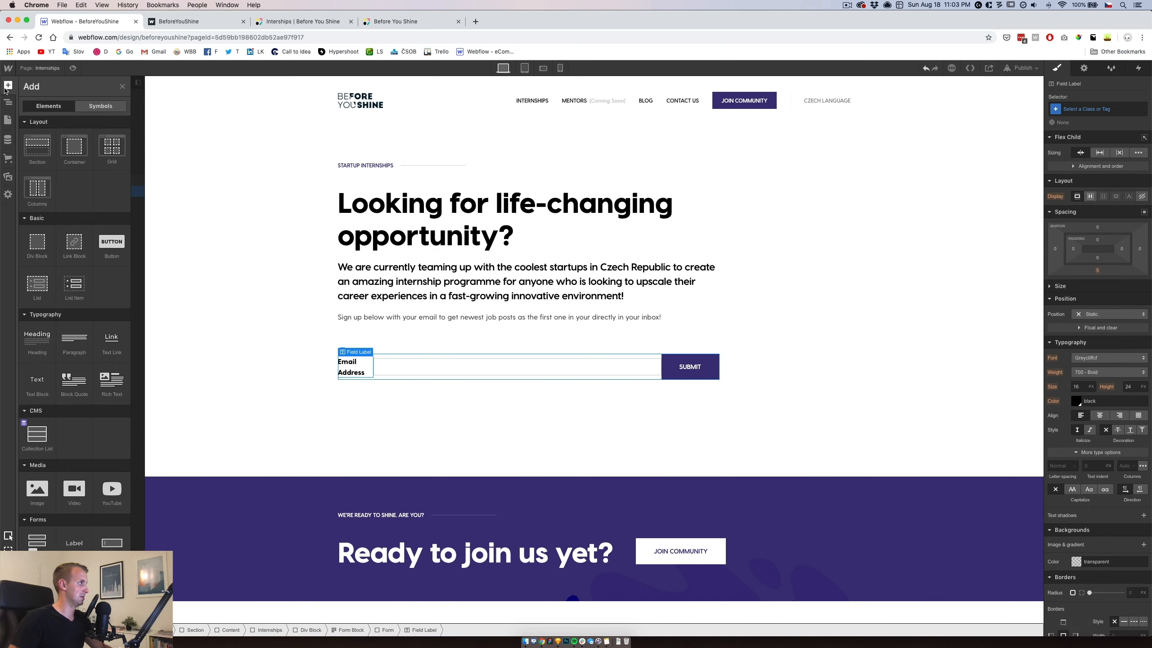
left_click(35, 245)
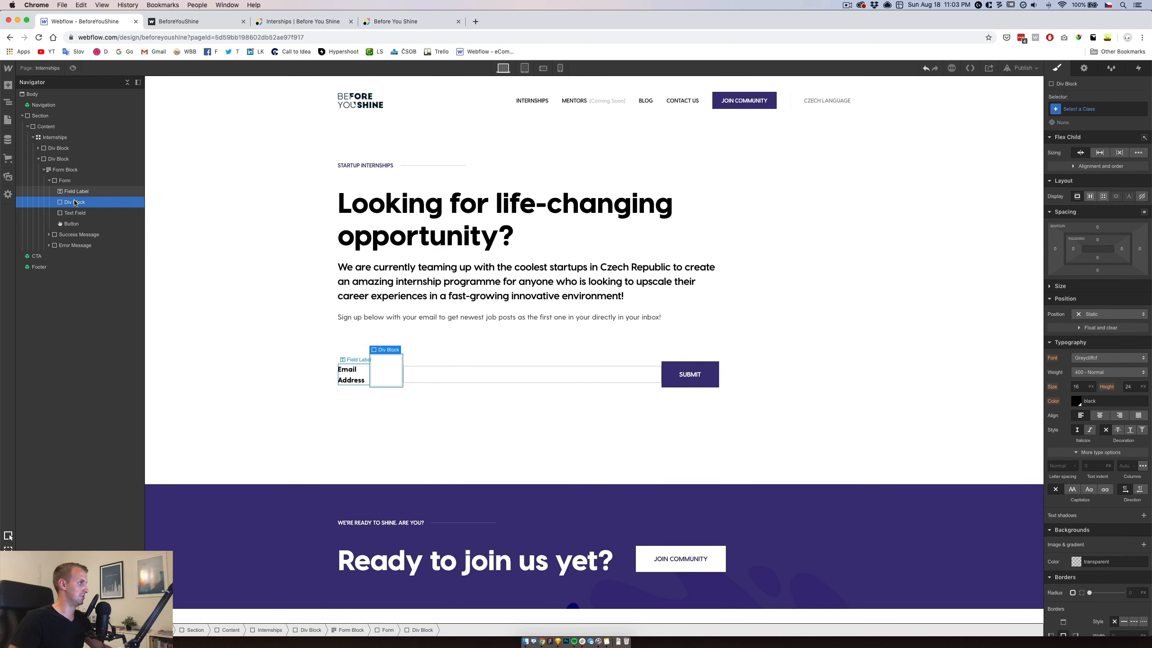
left_click_drag(75, 191, 74, 212)
left_click(54, 192)
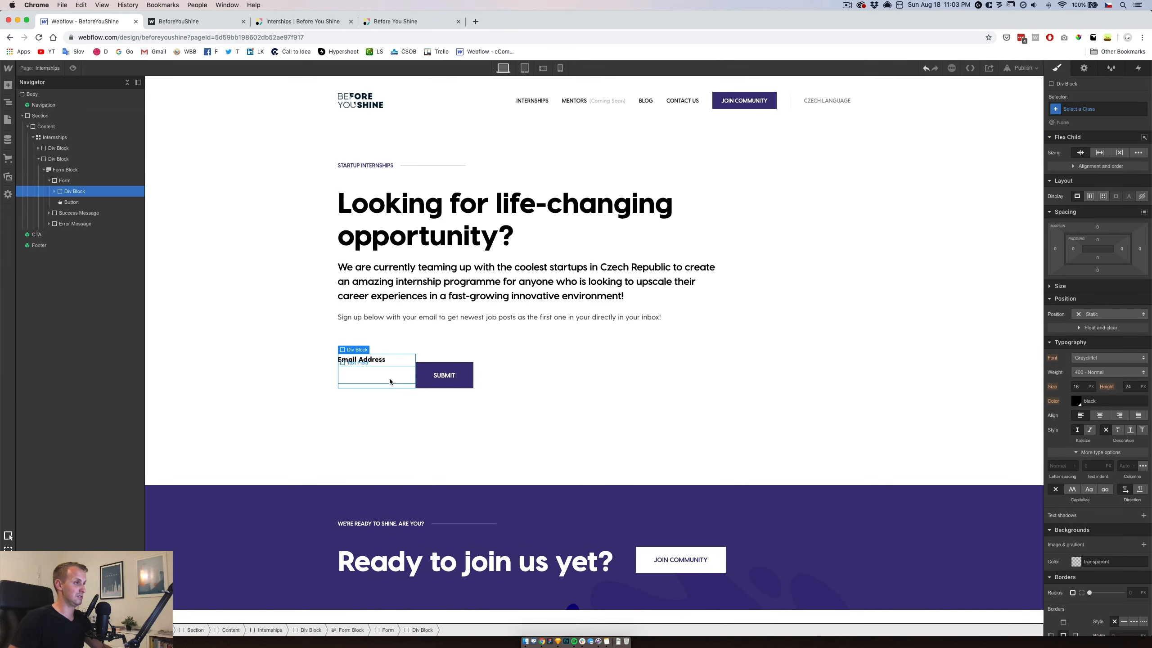
Set the email text field's font size to 14 px and its line height to 22 px.
left_click(376, 376)
left_click(466, 381)
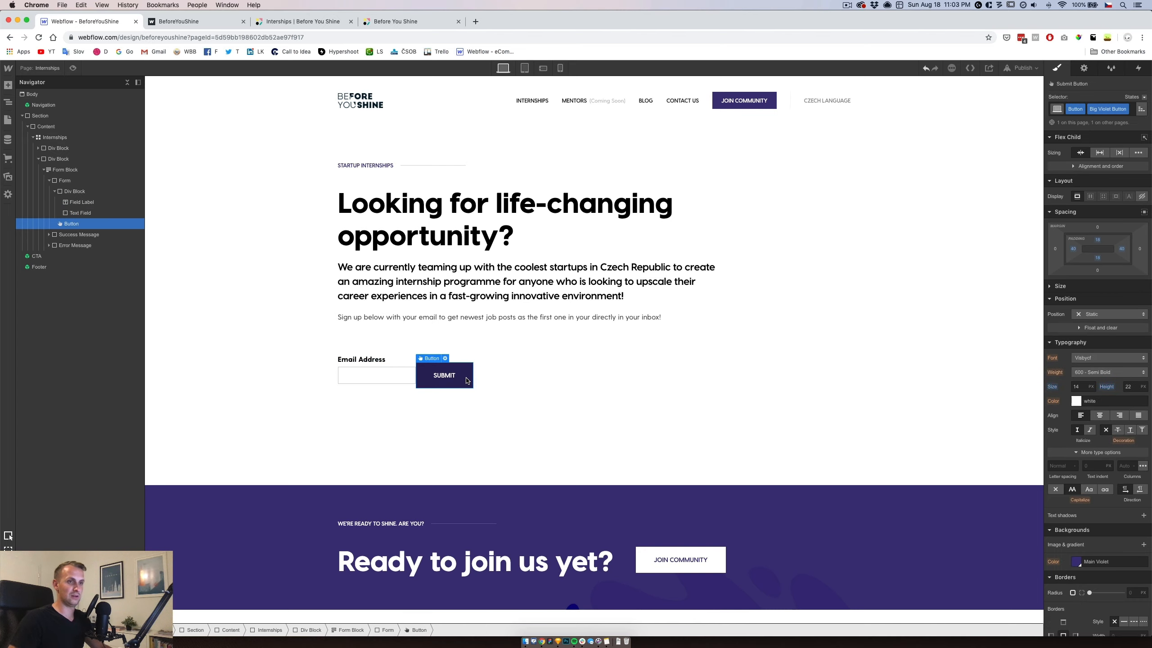
left_click(405, 375)
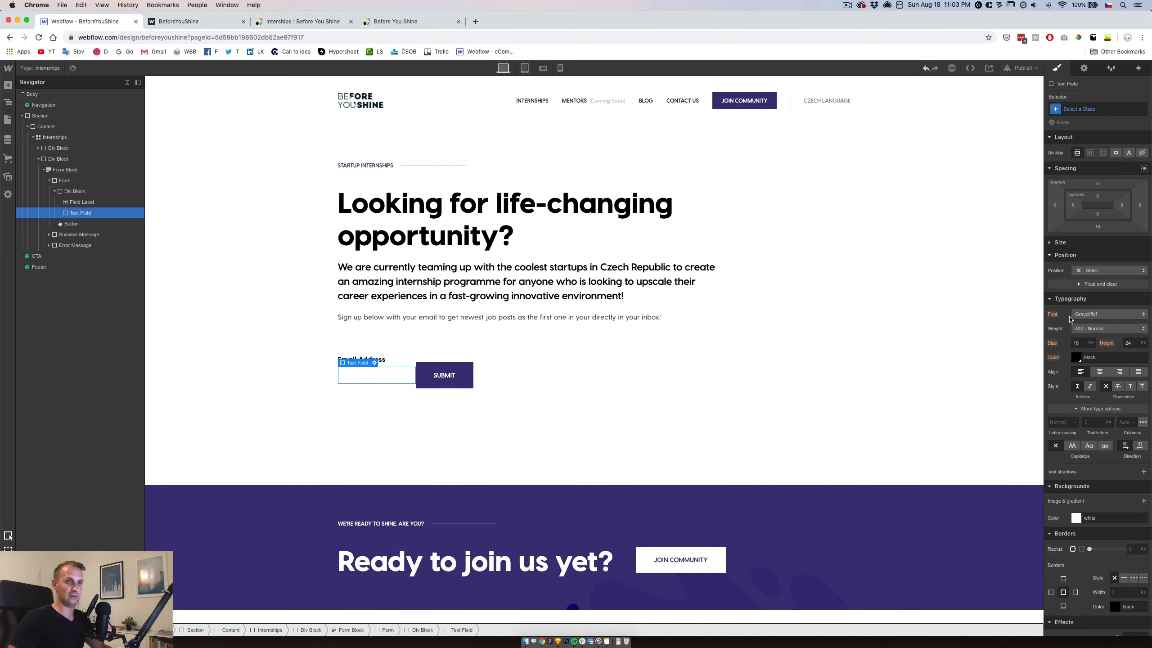
left_click(1085, 343)
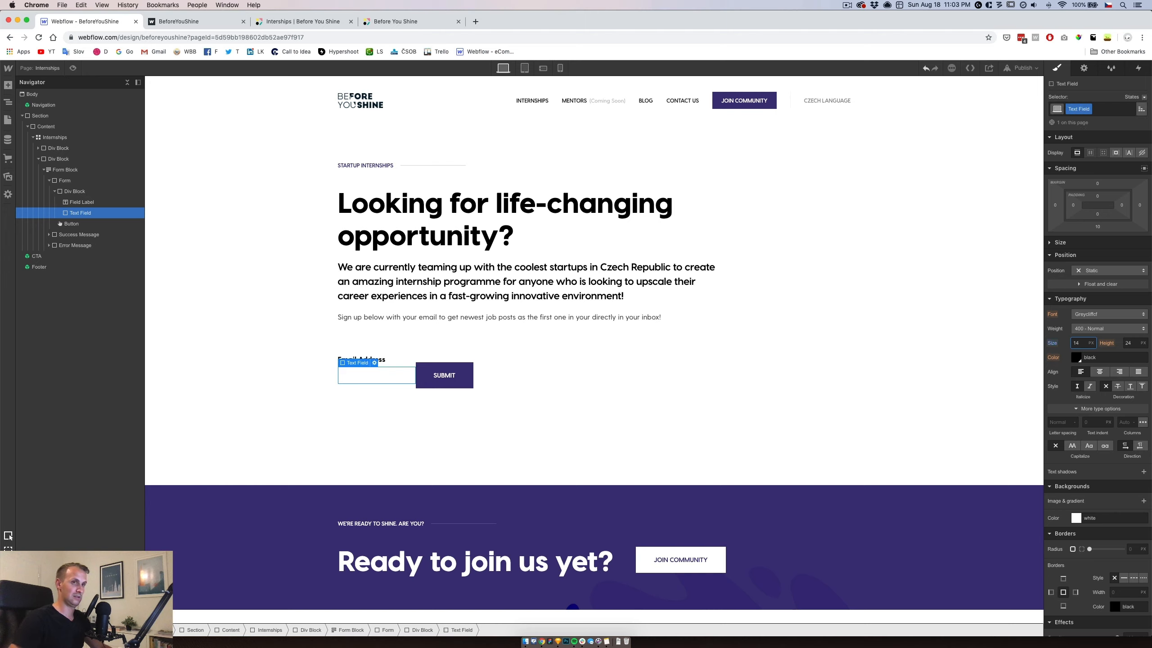
left_click(1133, 343)
type("22")
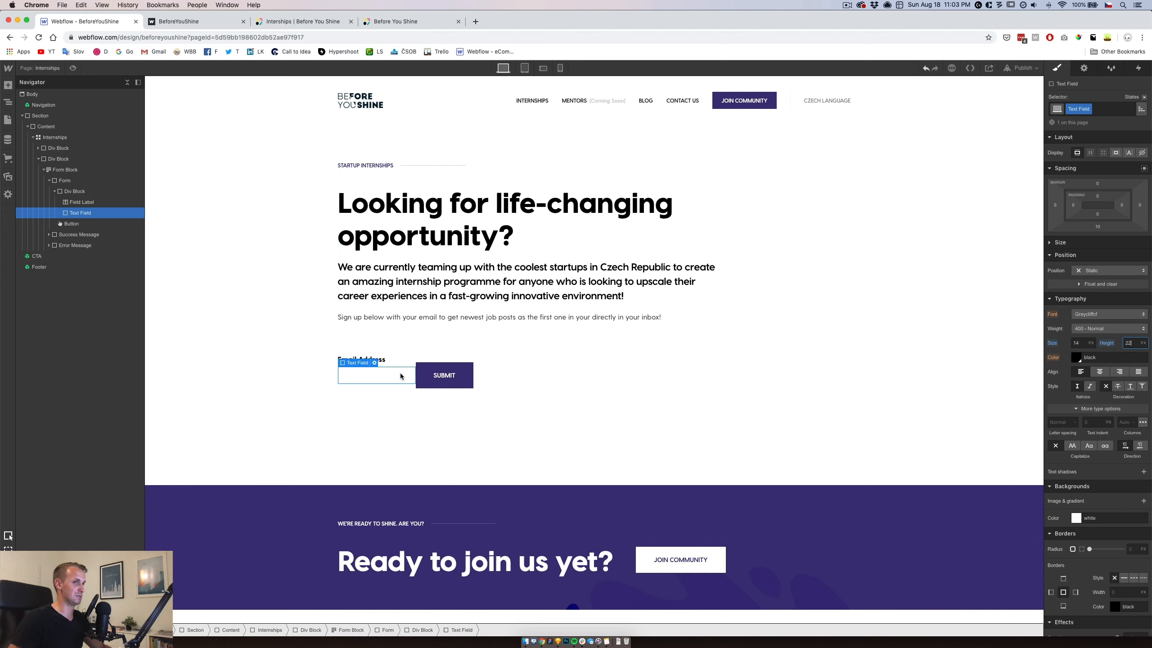
Set the email text field's bottom margin to 0 and its padding to 18 px on all sides.
left_click(1097, 226)
type("0")
key("Return")
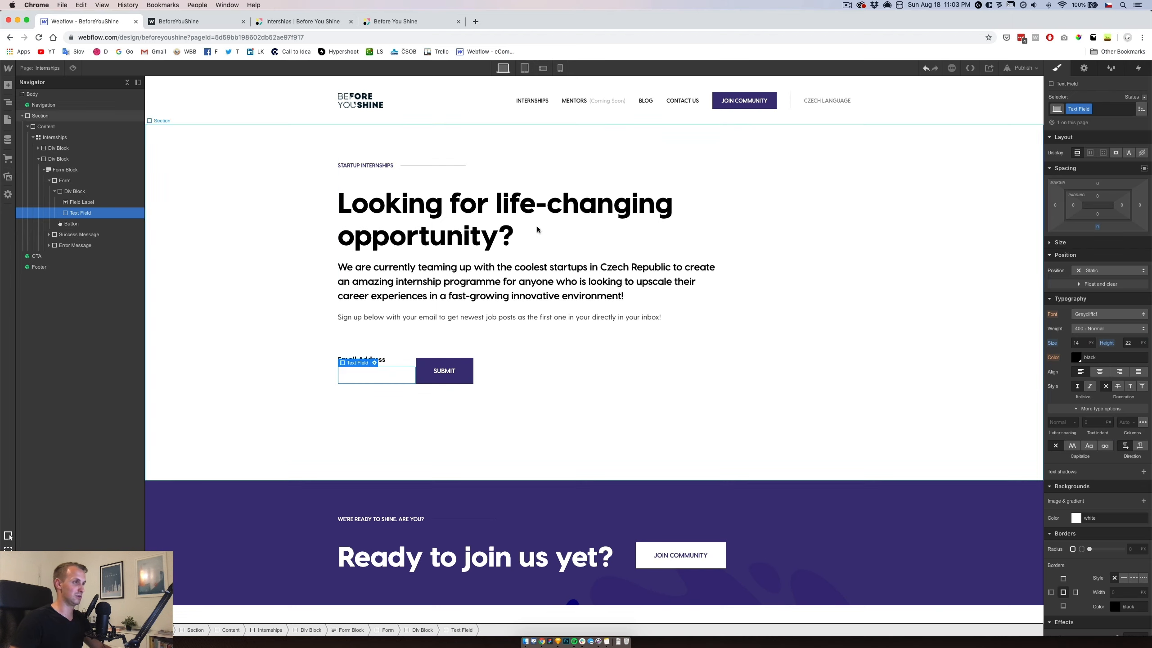
left_click(425, 364)
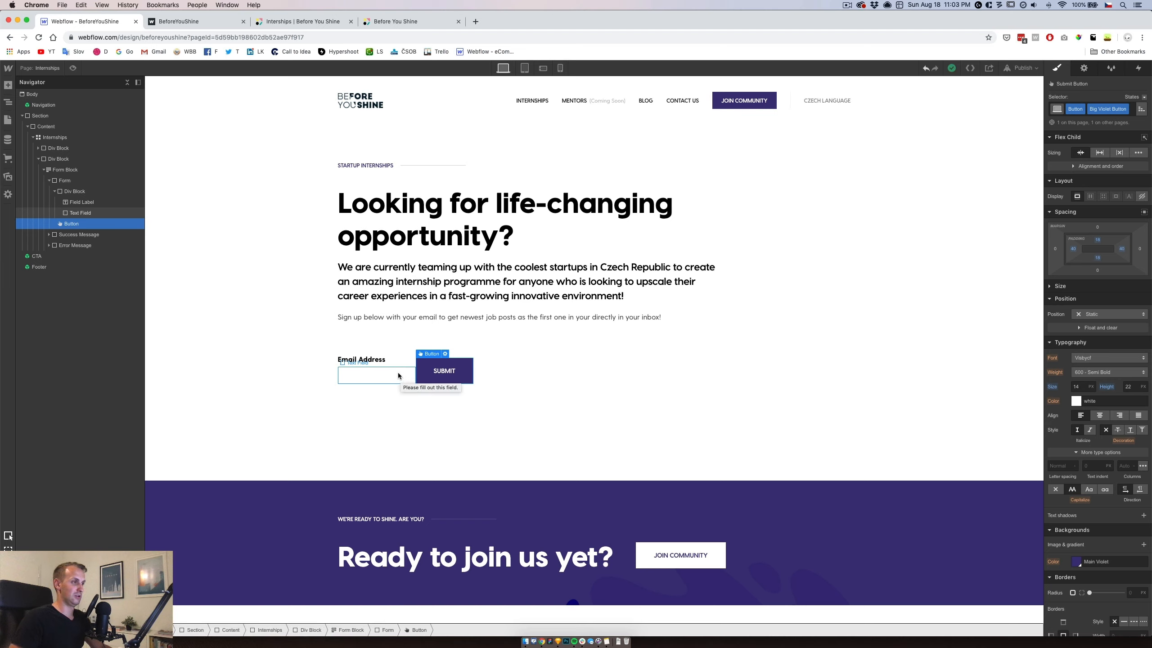
left_click(398, 373)
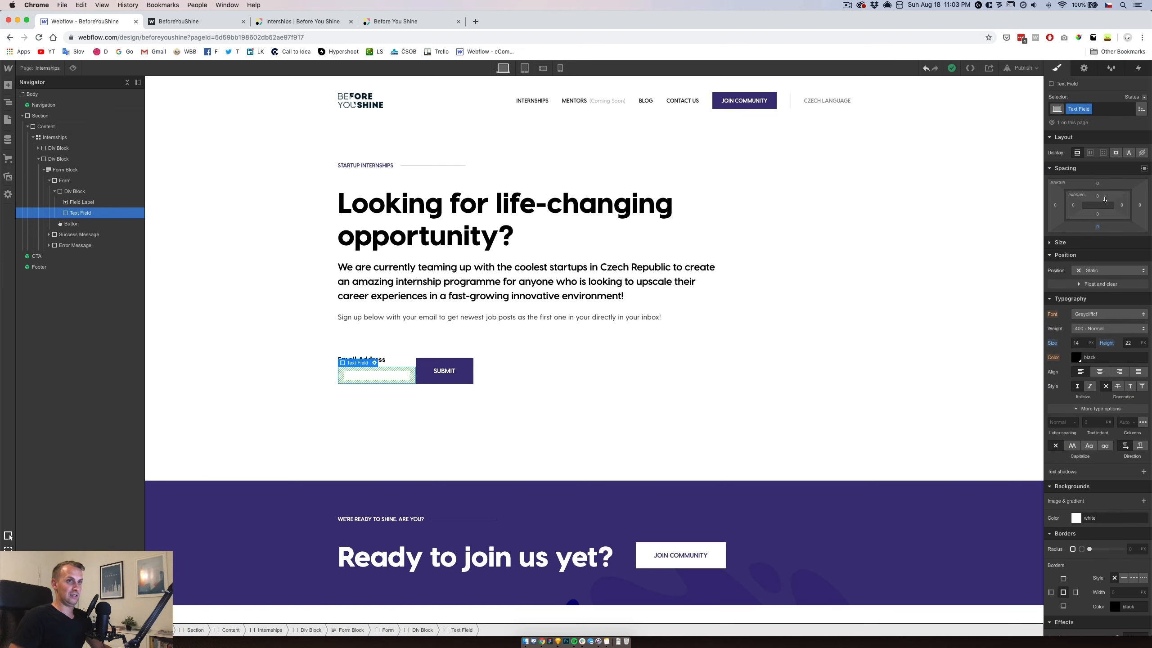
mouse_move(1105, 199)
left_mouse_down()
mouse_move(1104, 223)
mouse_move(1084, 207)
left_mouse_up()
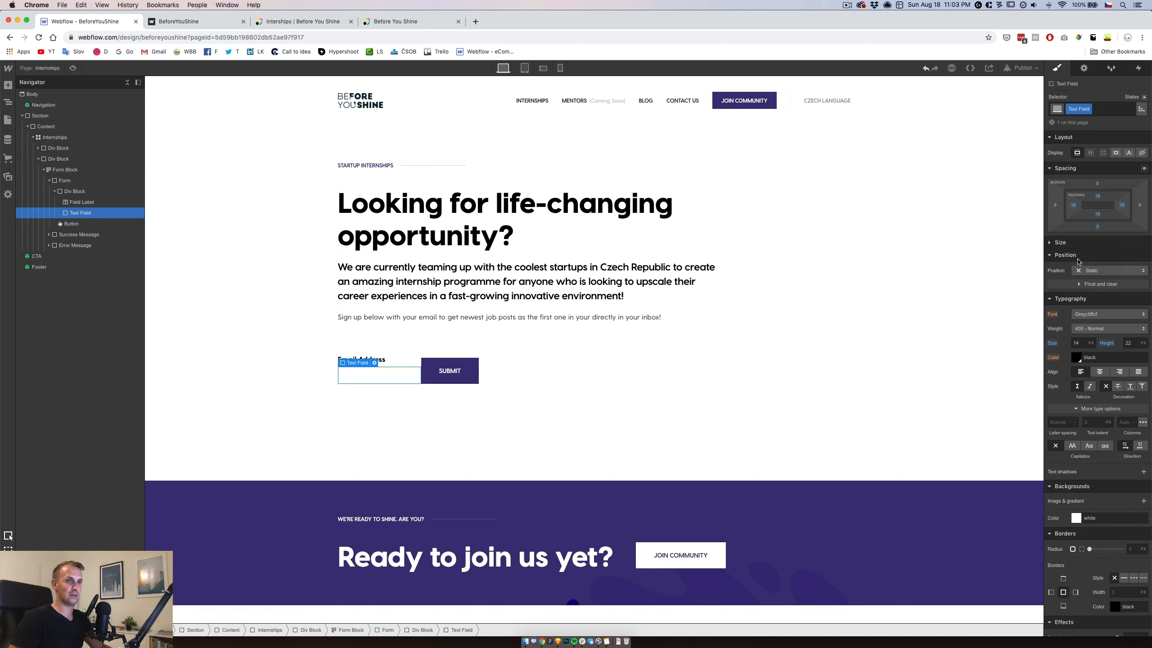
left_click(1061, 243)
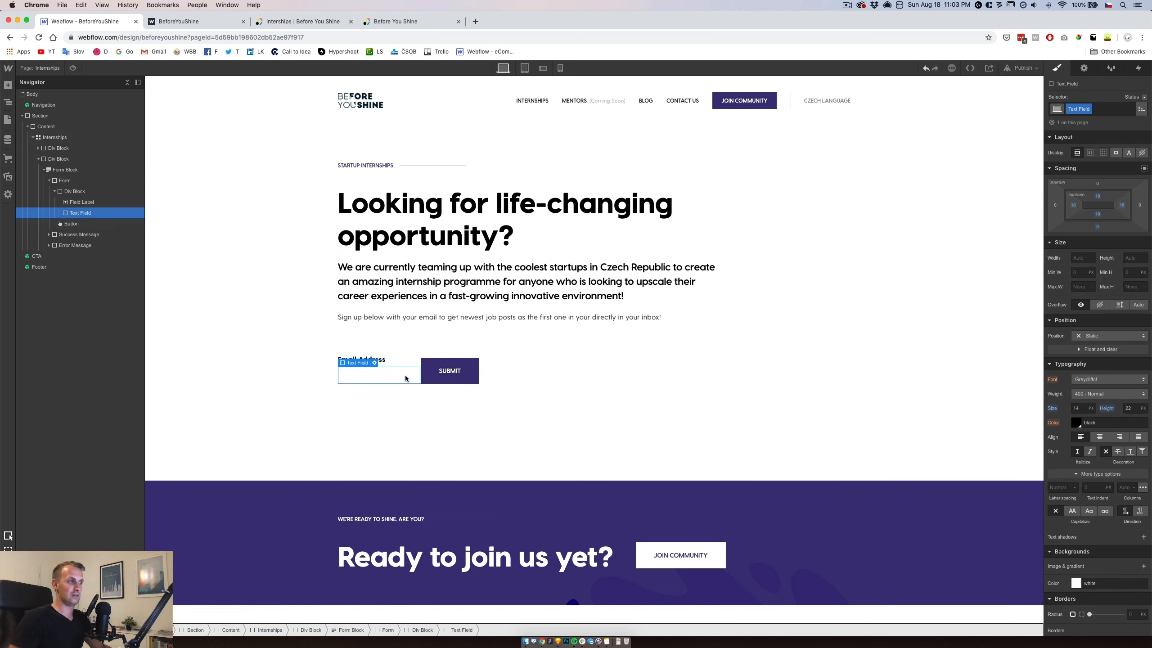
Check the sign-up field on the live internships page and give the text field the same placeholder, "I want new opportunities!".
left_click(374, 364)
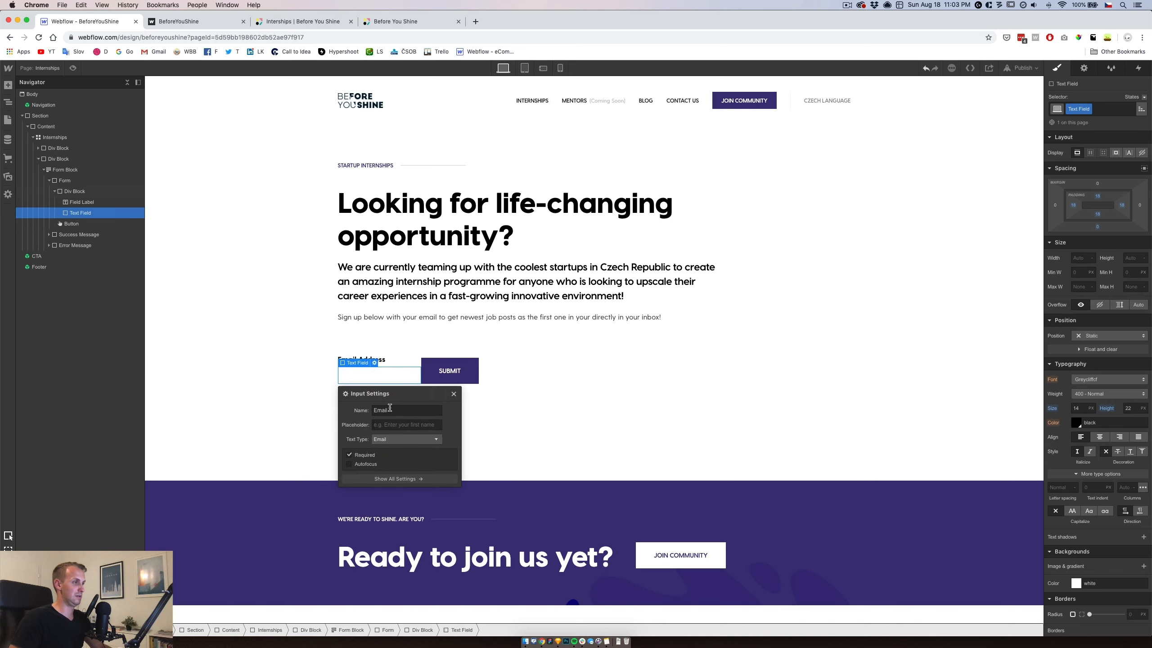
left_click(201, 23)
left_click(301, 21)
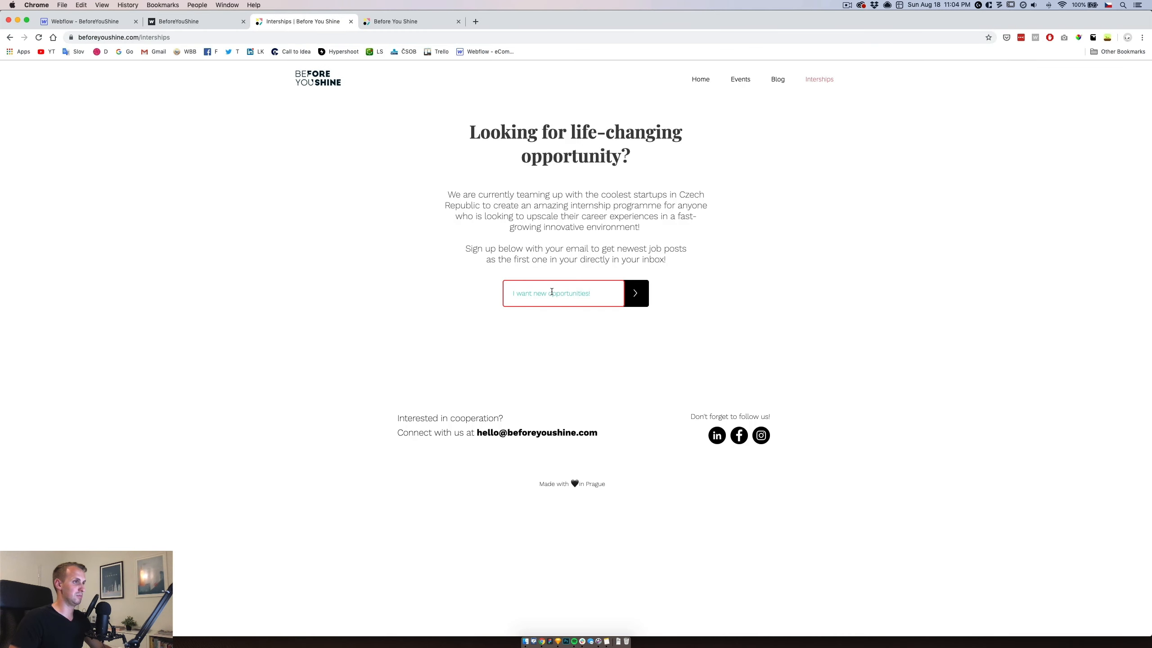
right_click(553, 296)
left_click(540, 294)
left_click(108, 22)
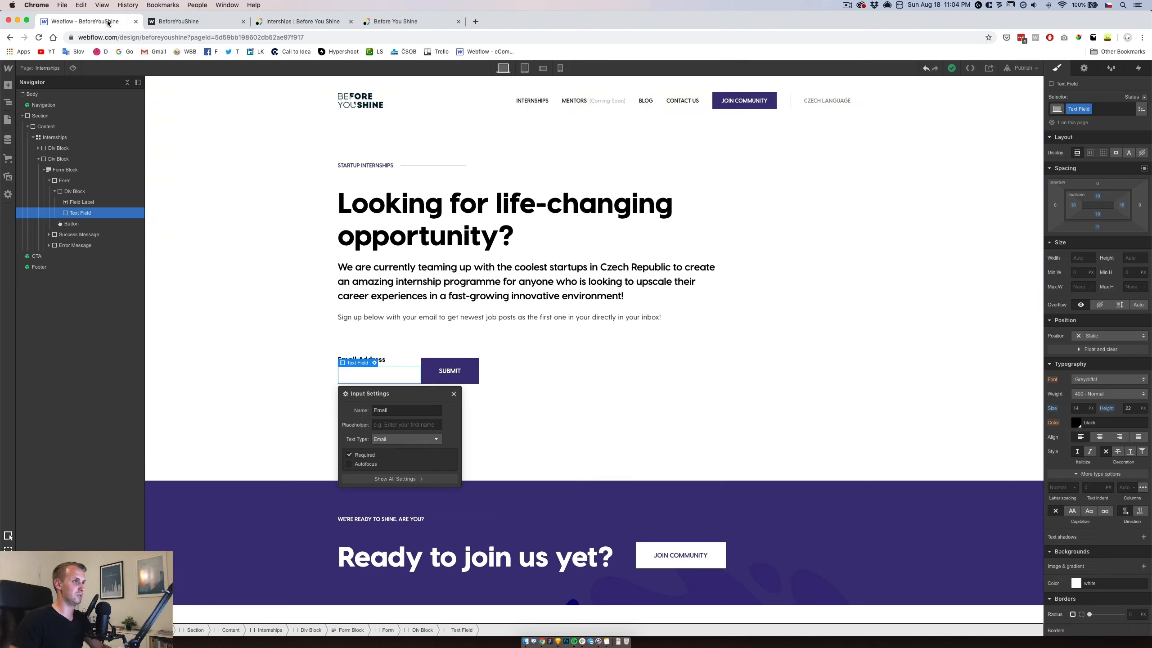
left_click(389, 423)
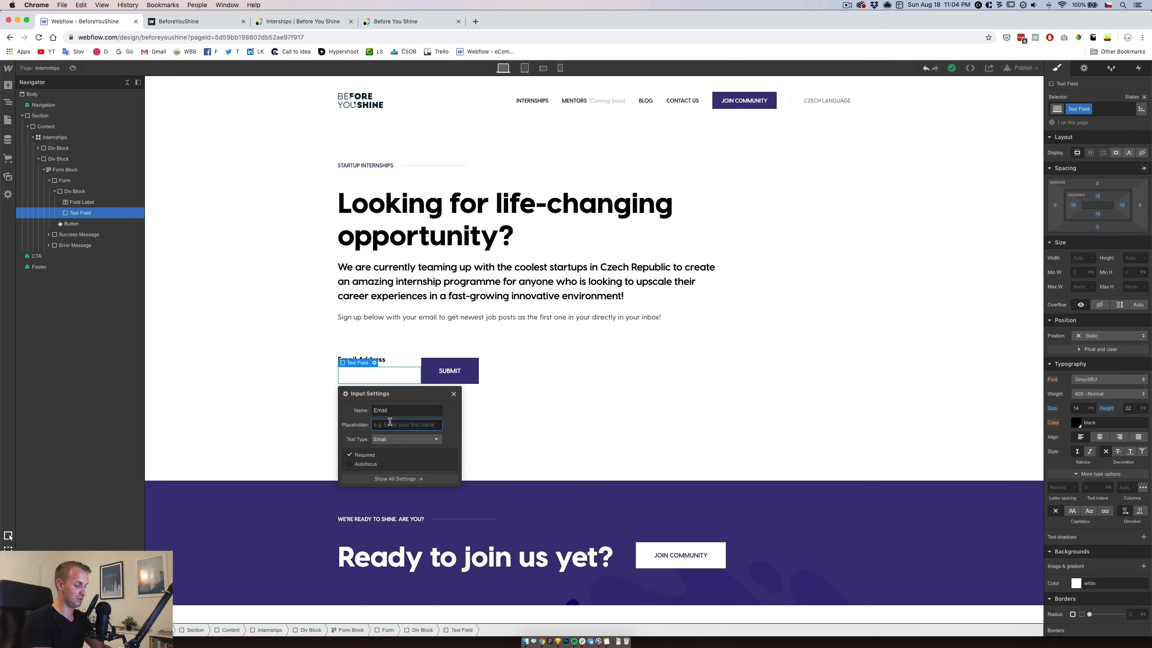
type("I want new oppor")
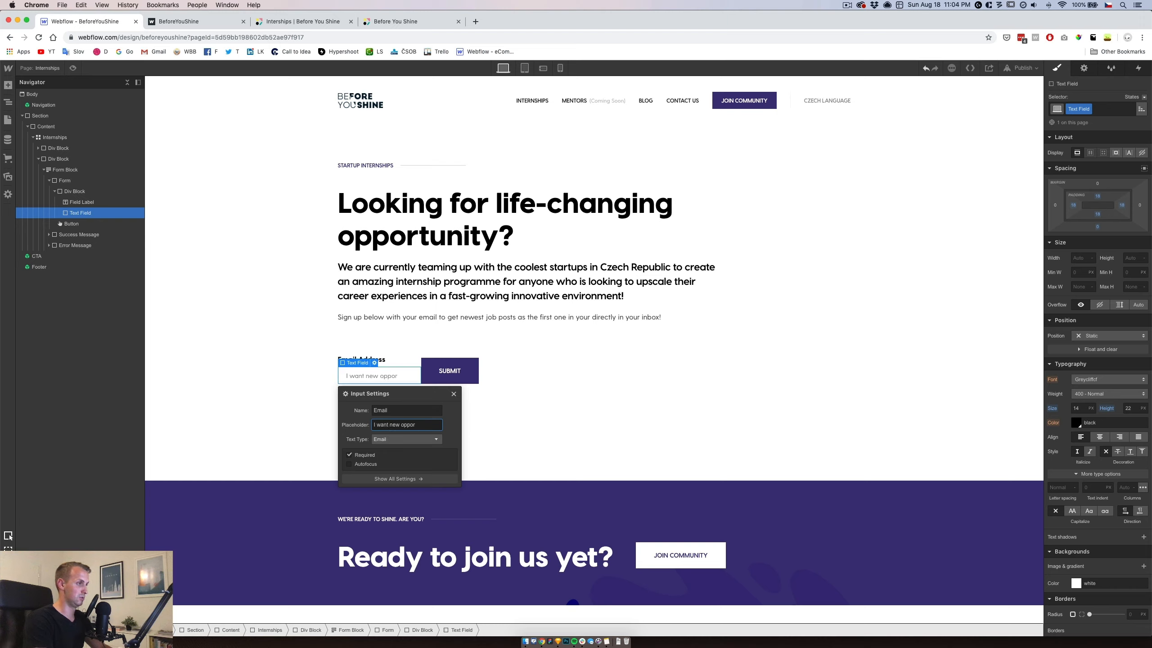
type("tunities!")
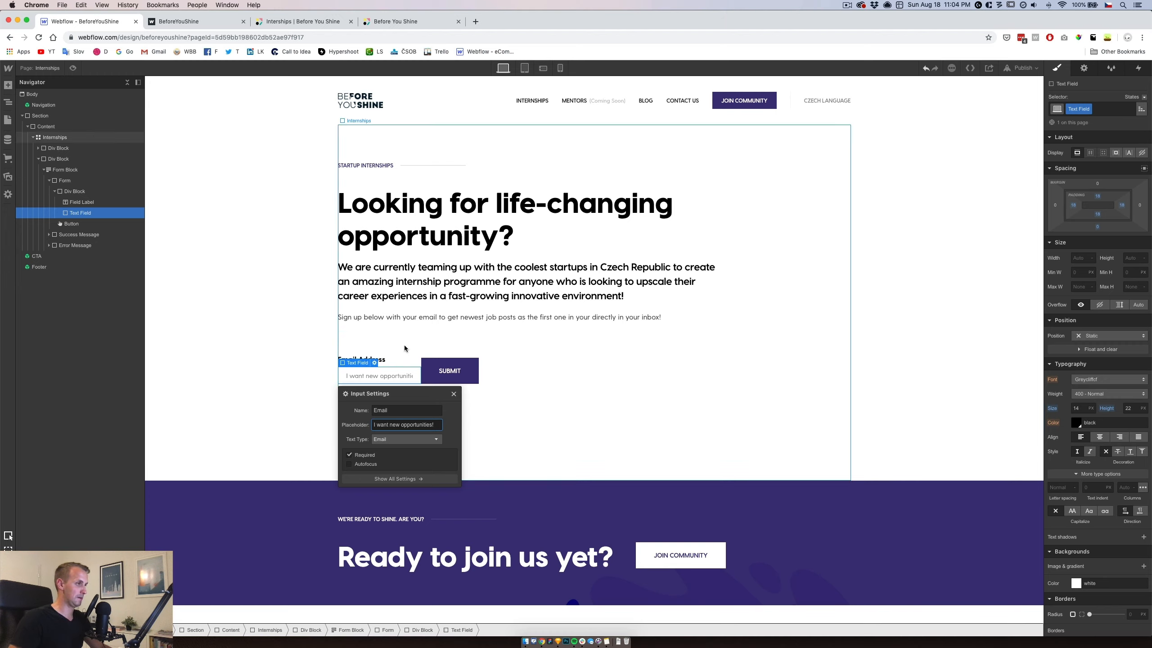
left_click(453, 393)
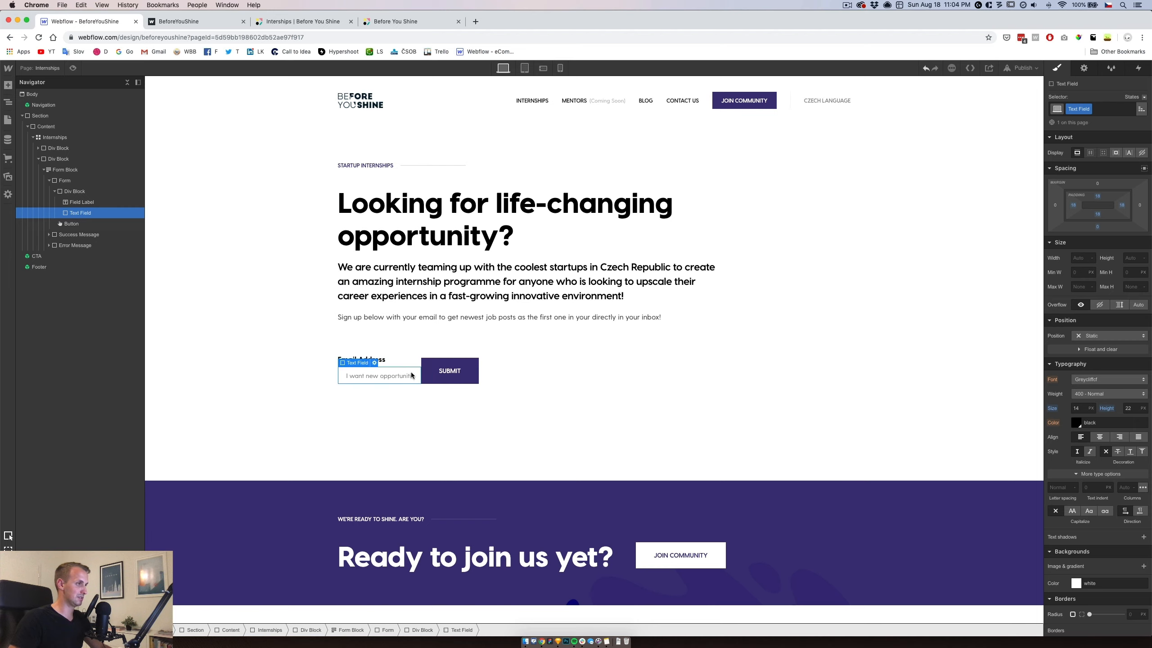
Style the text field's text in all caps with the Visbycf font at 600 - Semi Bold weight.
left_click(1072, 512)
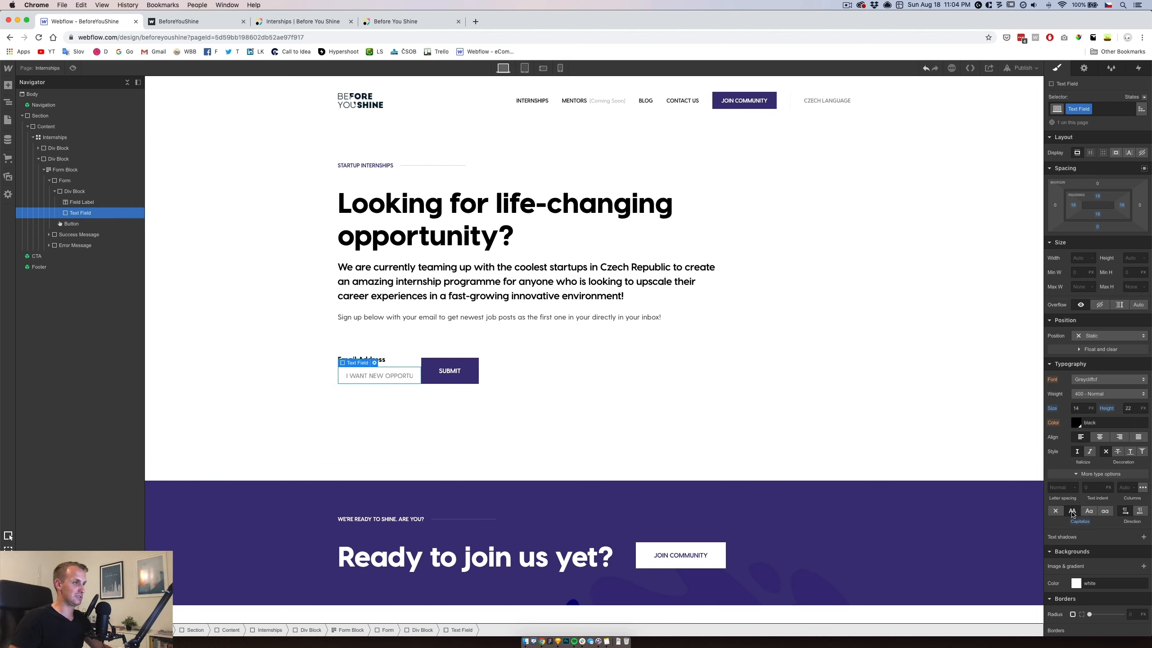
left_click(1091, 394)
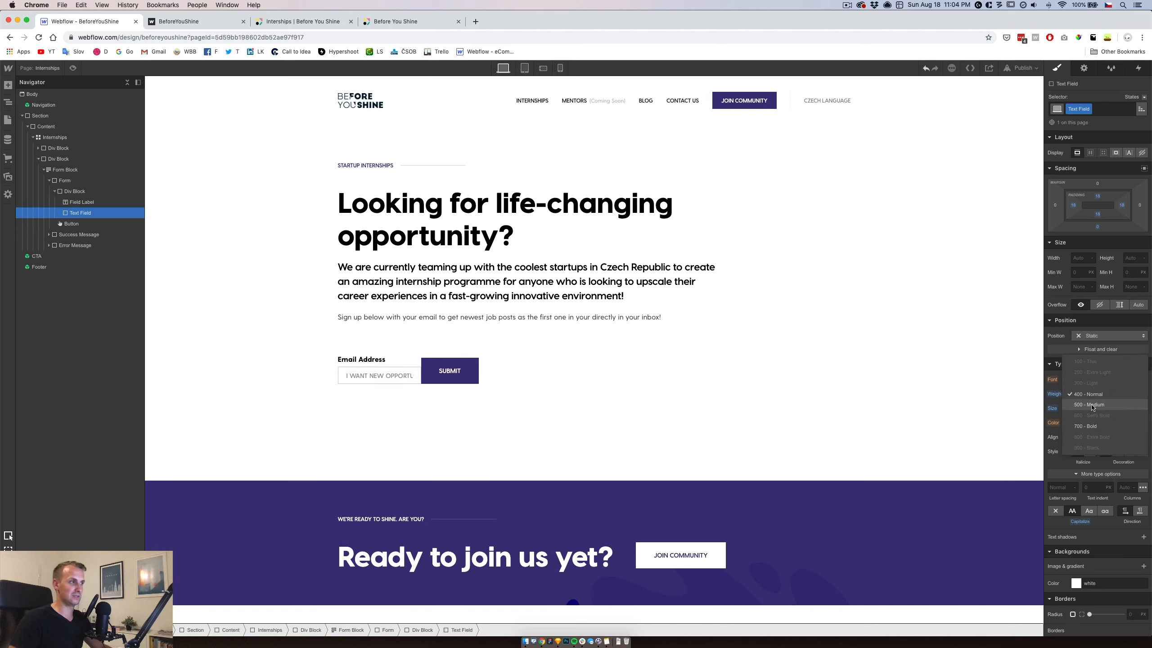
left_click(1091, 406)
left_click(476, 375)
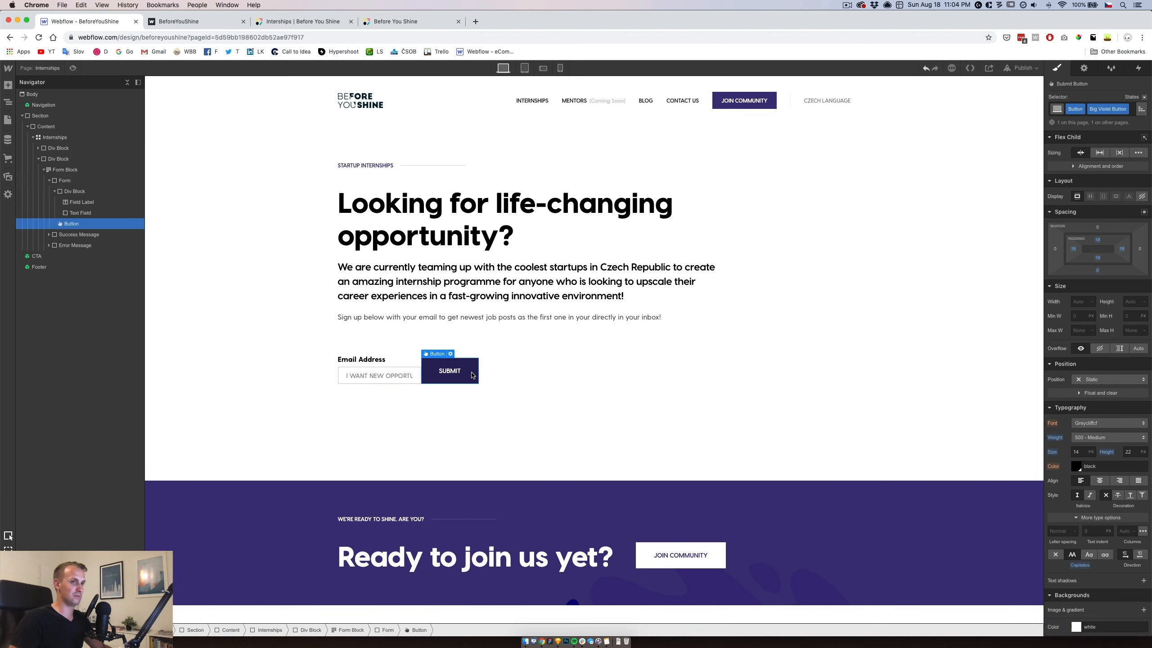
left_click(416, 375)
left_click(1109, 380)
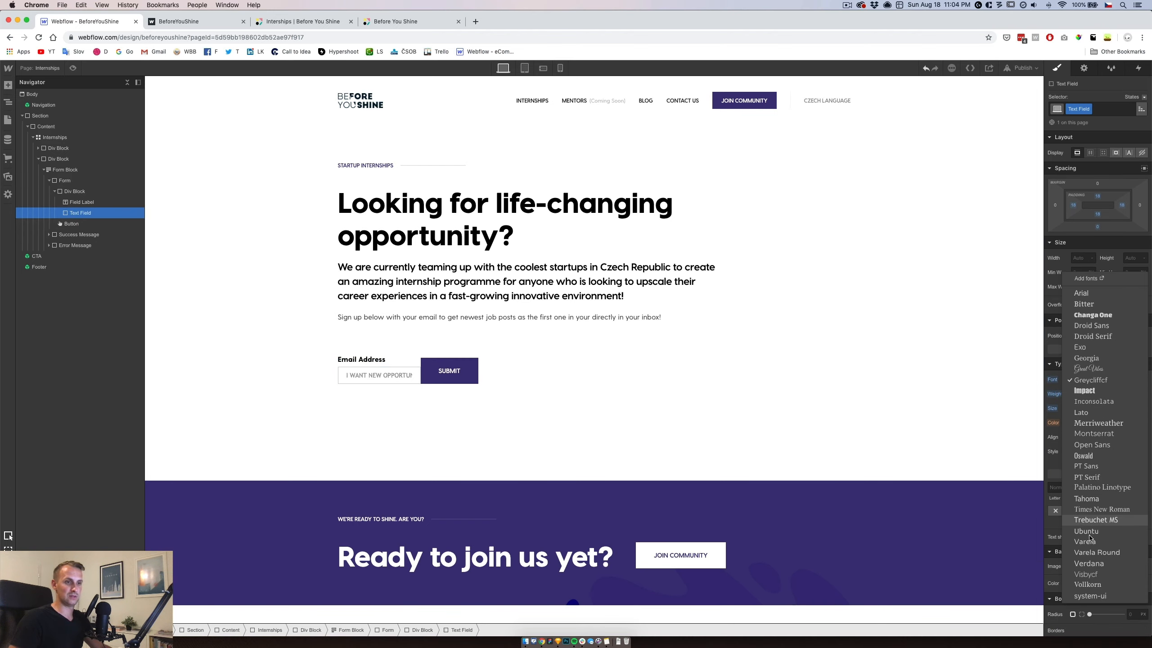
left_click(1086, 574)
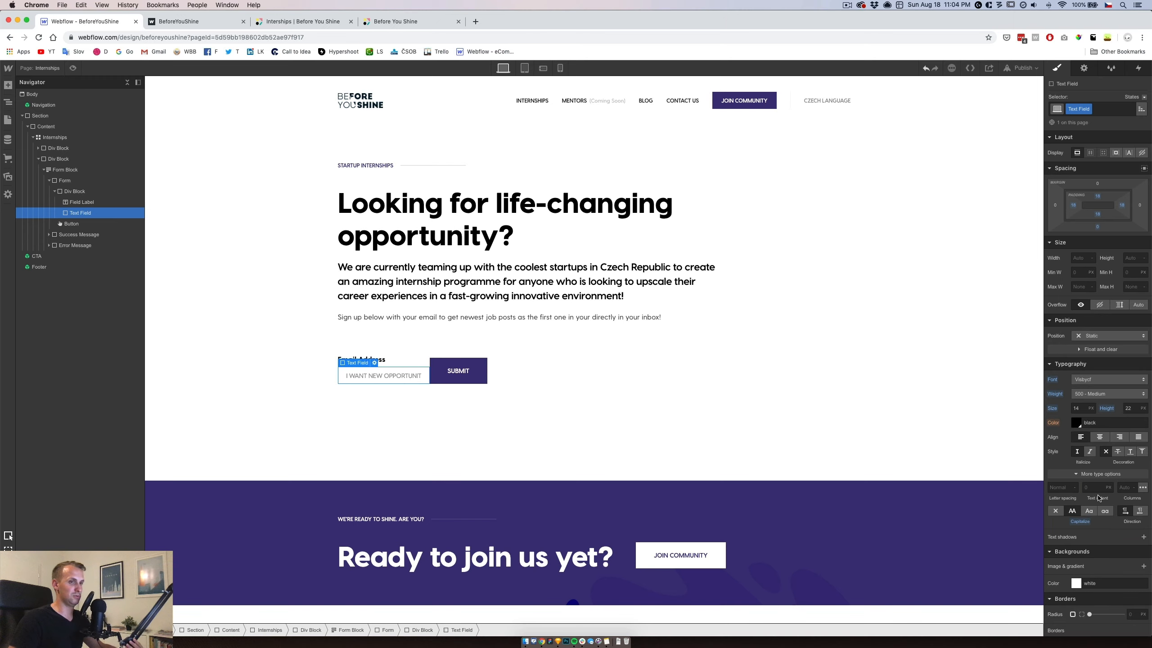
left_click(1107, 393)
left_click(1088, 403)
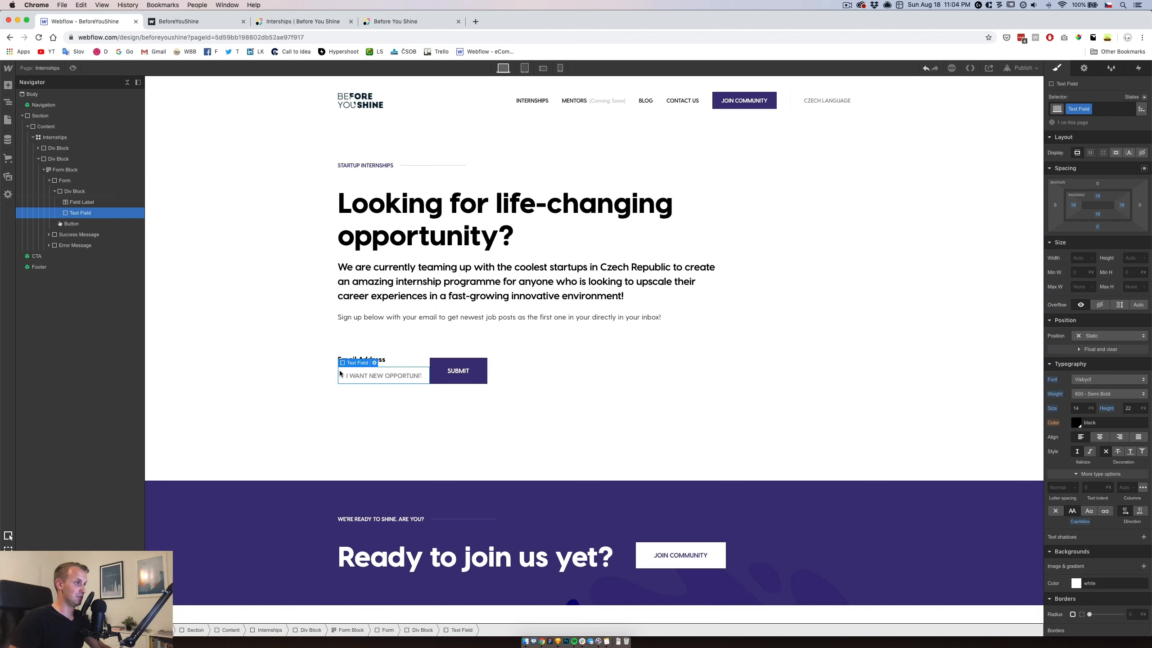
Style the Email Address label in all-caps Visbycf with a 14 px font size and 22 px line height.
left_click(79, 192)
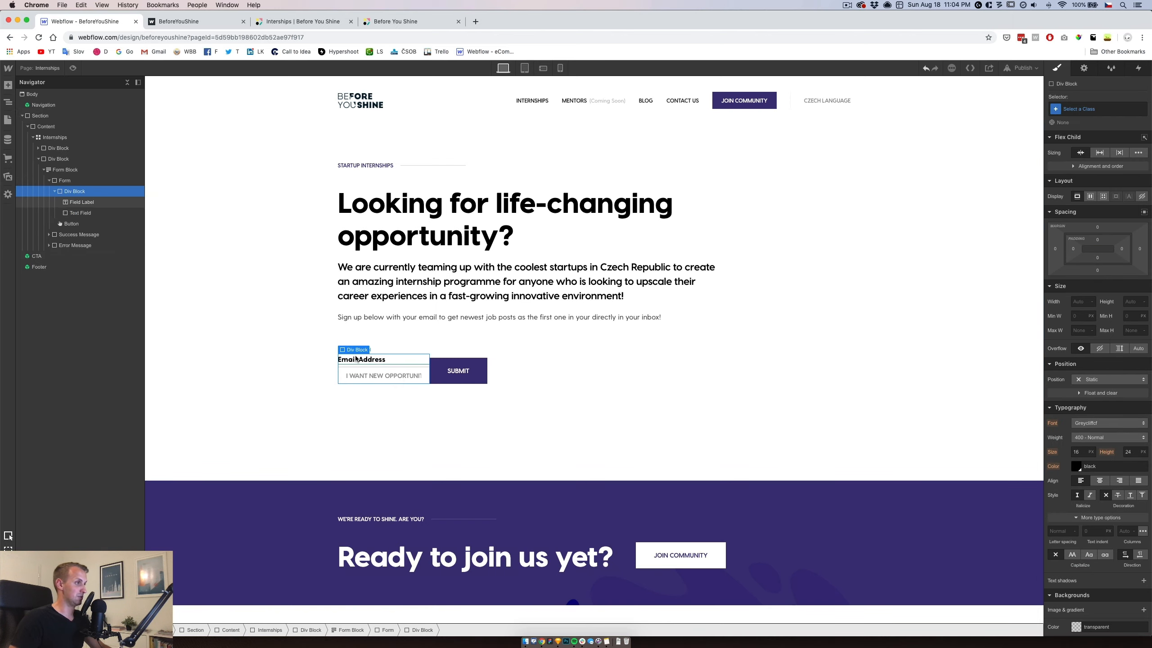
left_click(81, 203)
left_click(1076, 408)
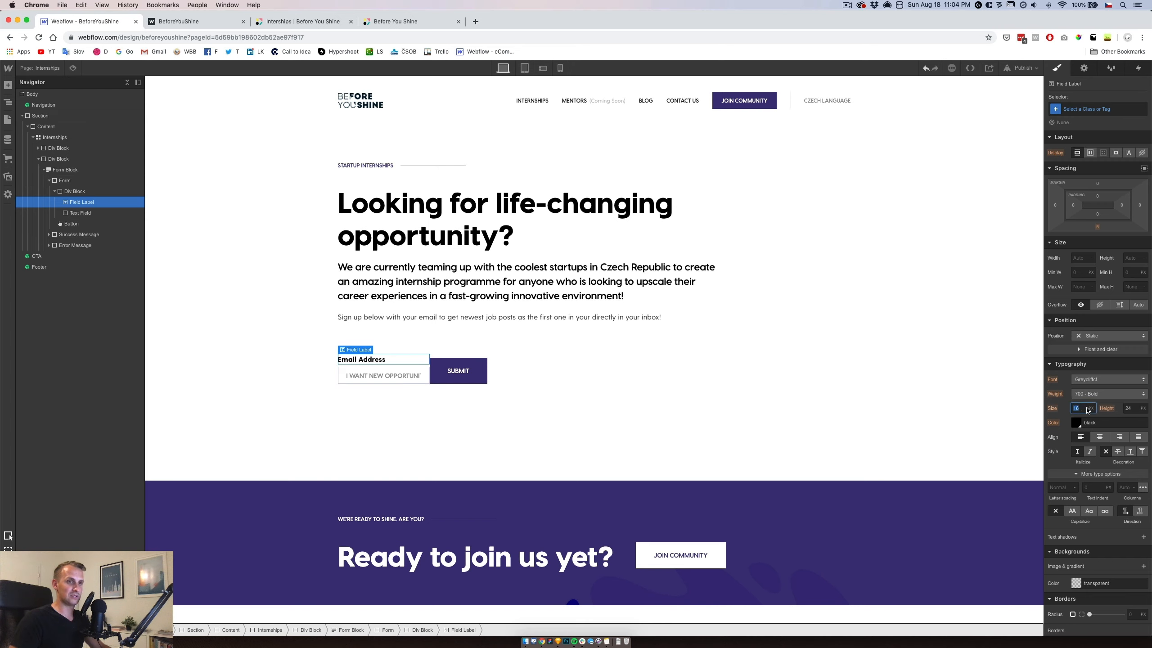
type("14")
key("Tab")
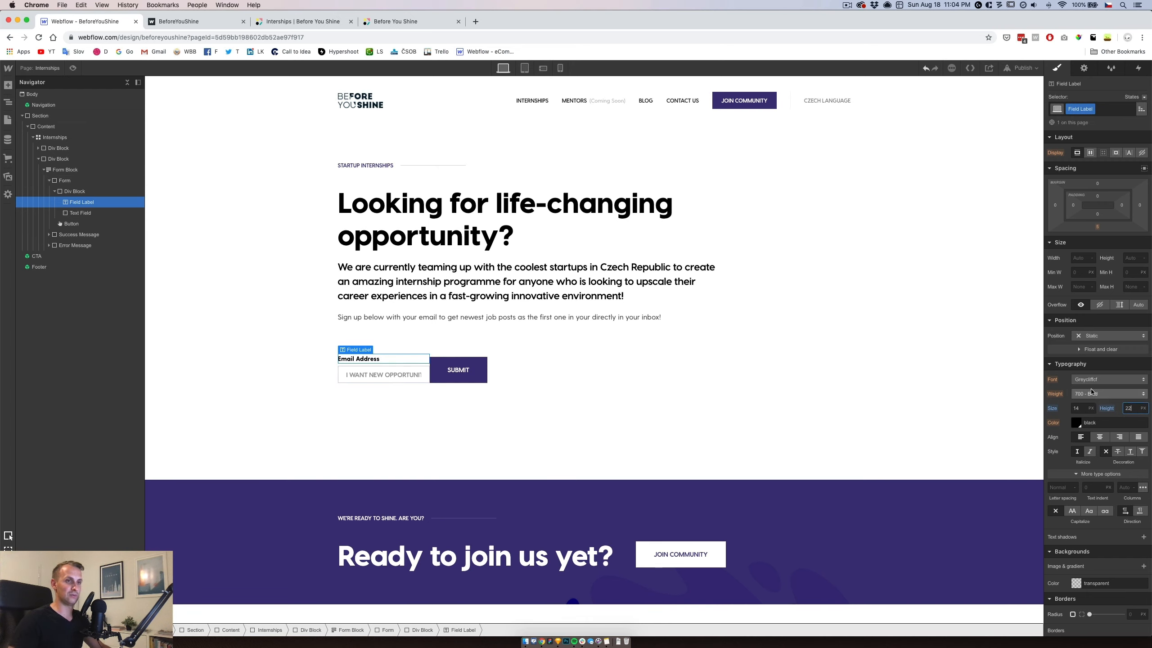
left_click(1109, 380)
left_click(1086, 574)
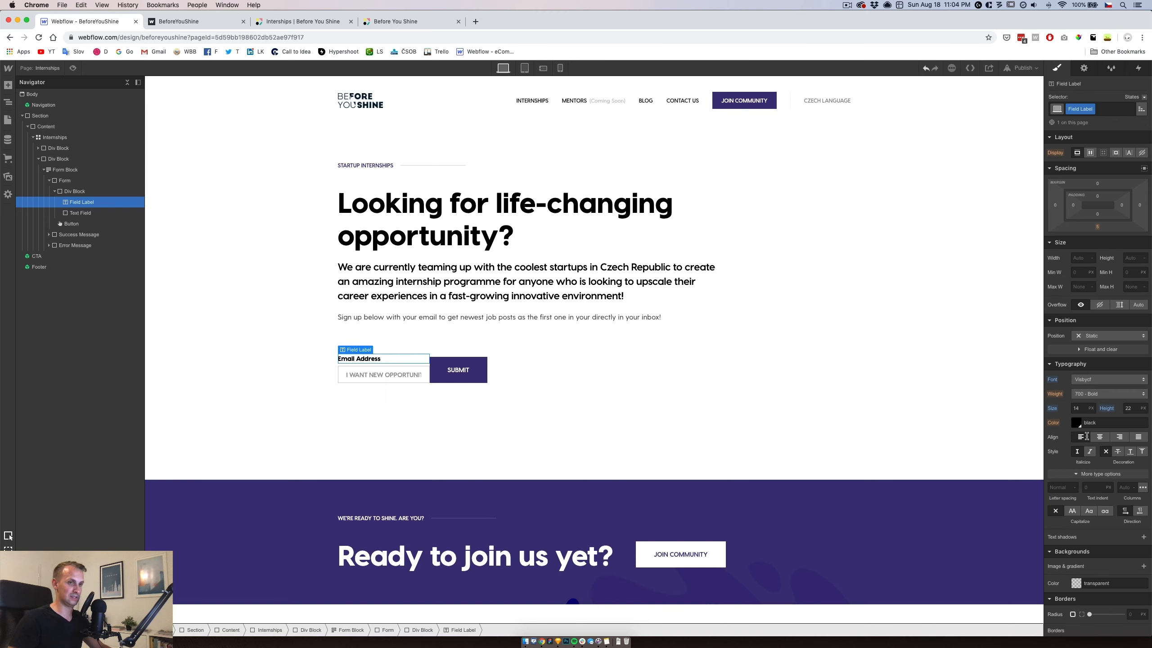
left_click(1073, 512)
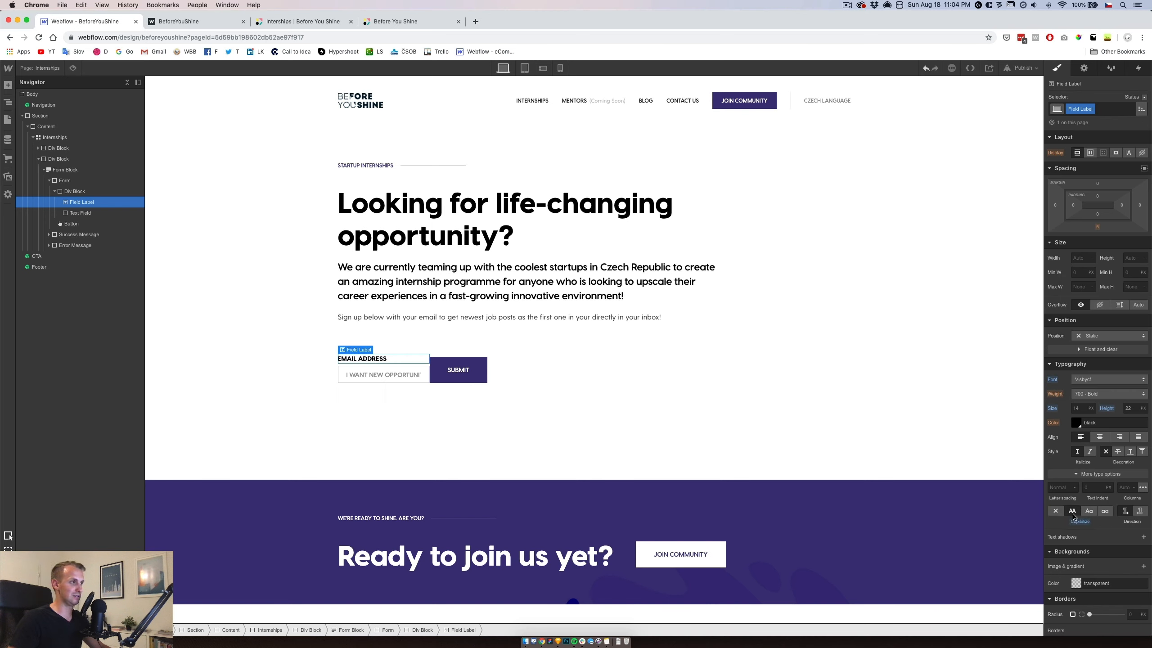
Check the submit button's padding, then size the email text field to 22+18+18 (58 px) high and 500 px wide.
left_click(415, 369)
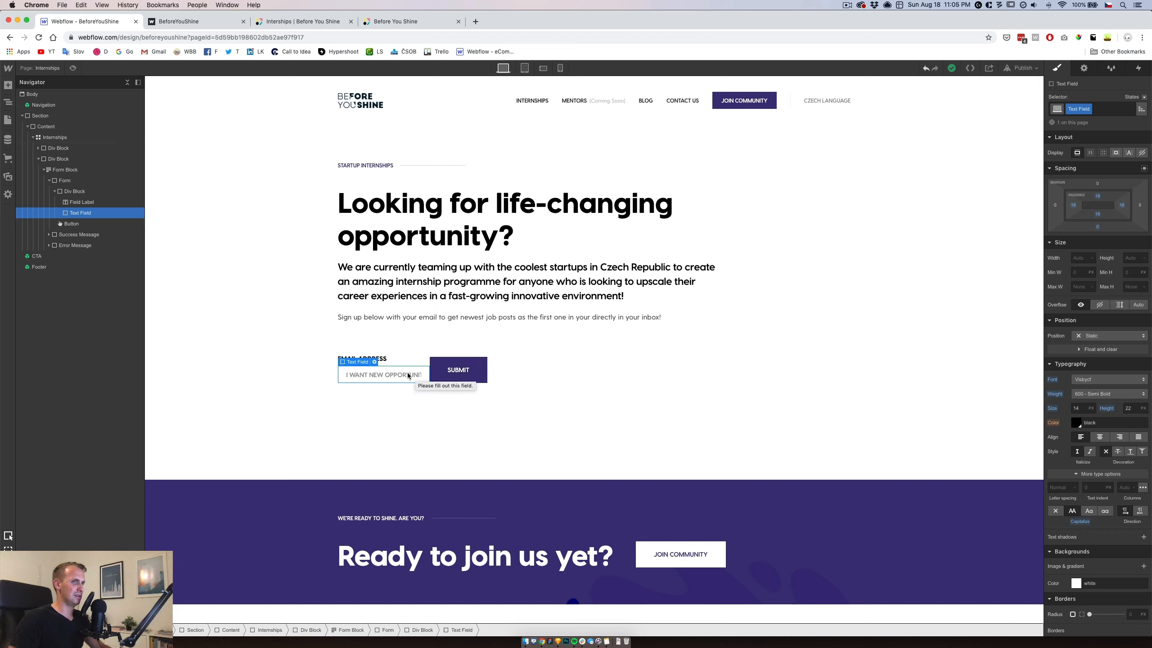
left_click(443, 366)
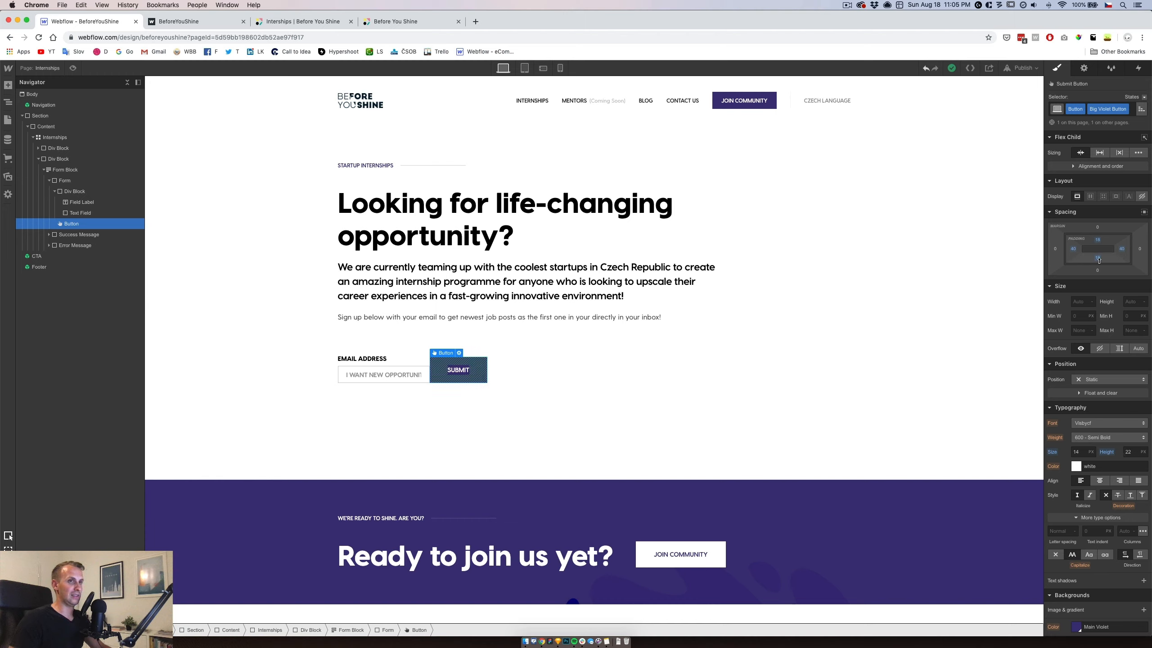
left_click(390, 374)
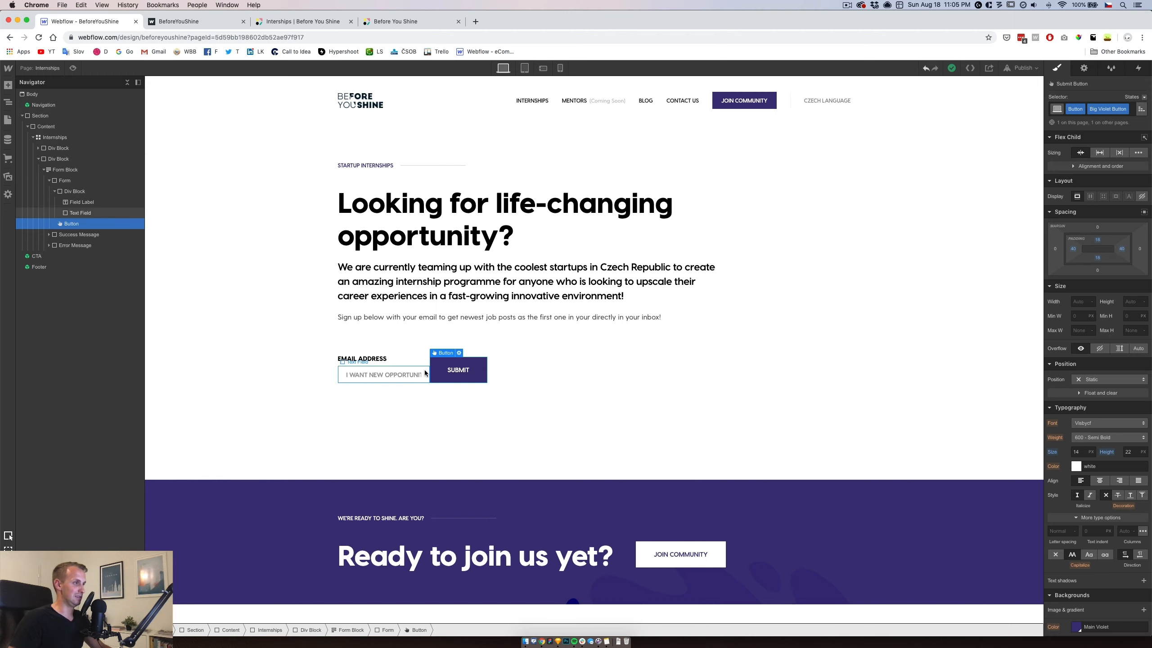
left_click(1128, 258)
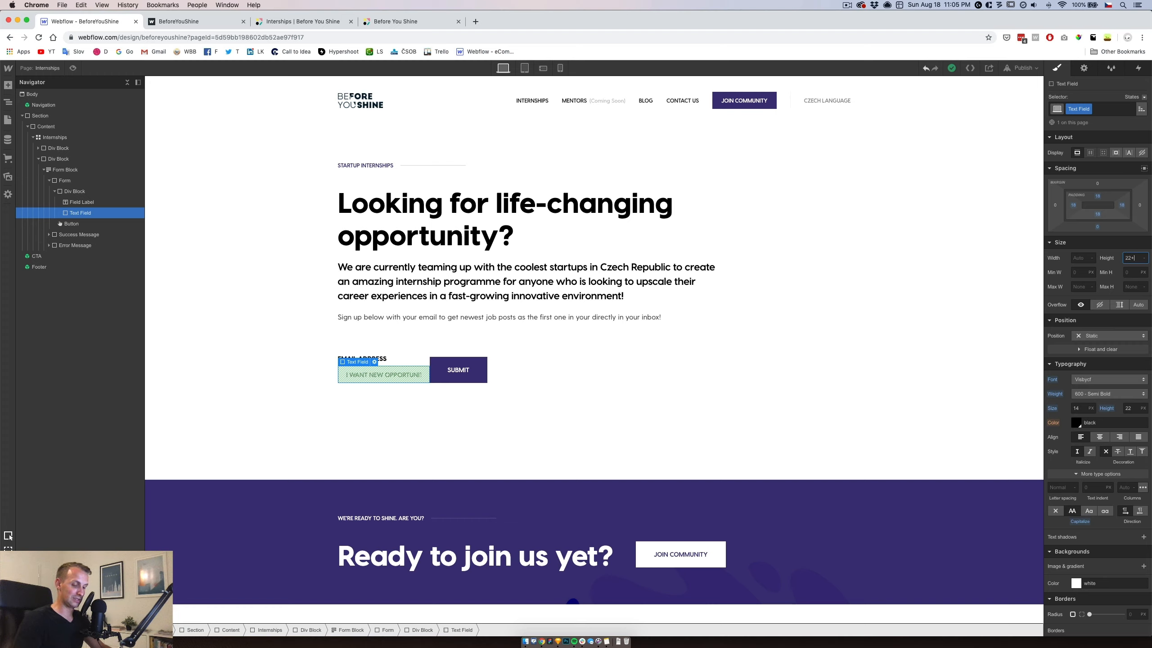
type("22+18+18")
key("Return")
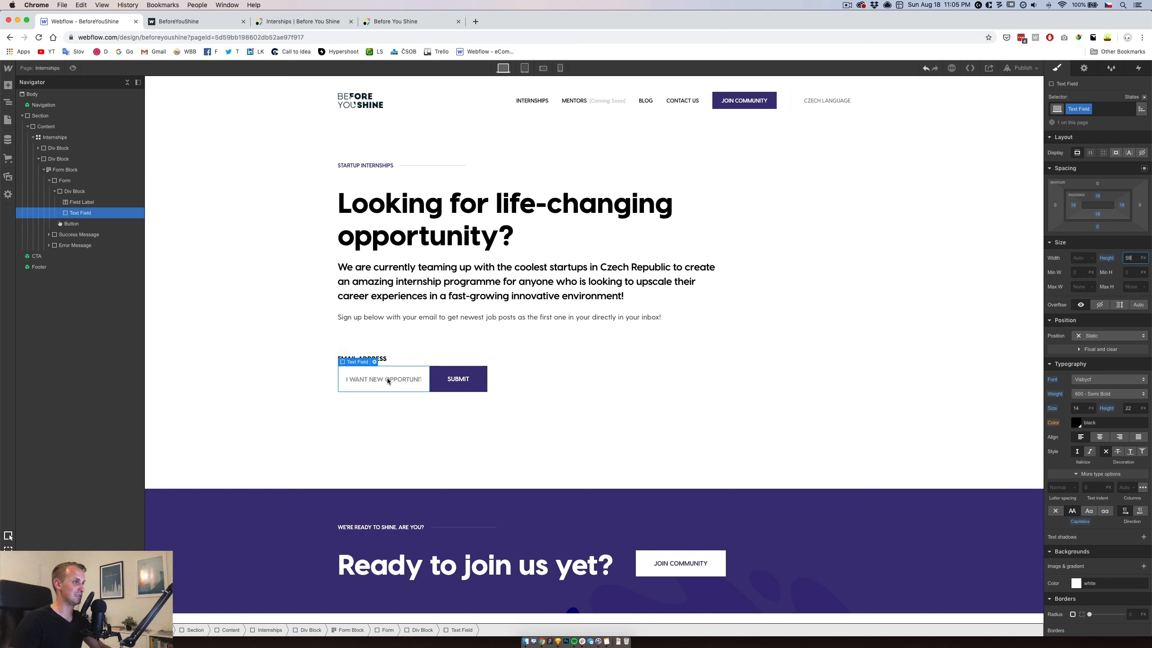
left_click(1080, 257)
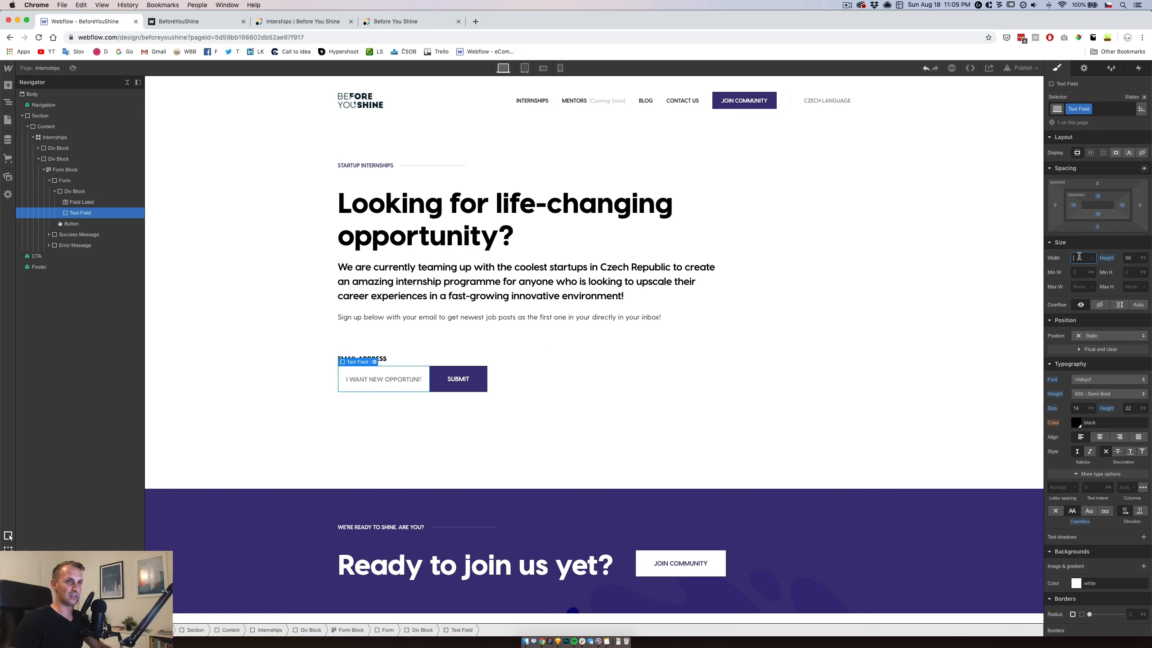
type("50")
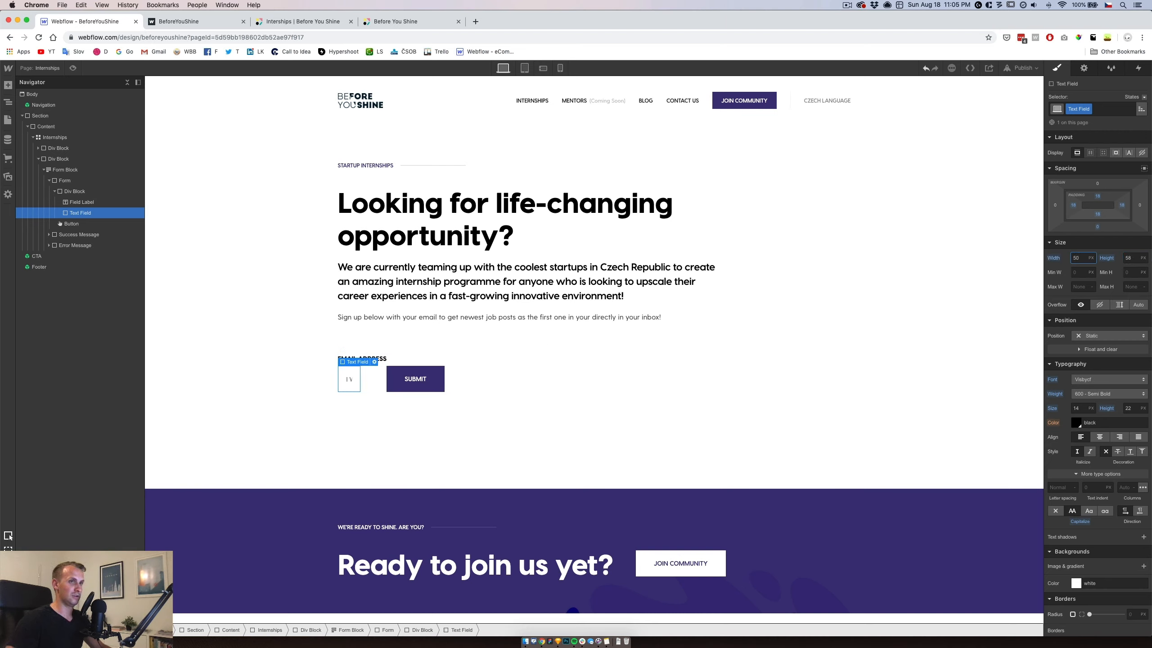
type("0")
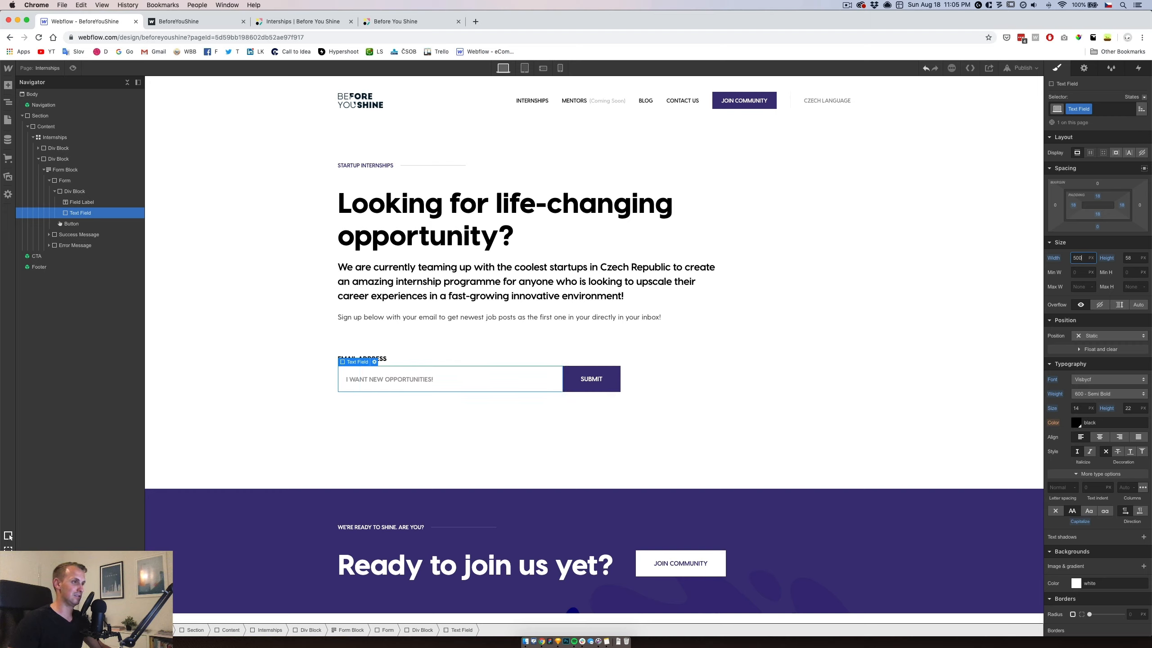
Reduce the email text field's width to 400 px.
key("shift+Down")
key("shift+Down")
key("shift+Down")
key("shift+Down")
key("shift+Down")
key("shift+Down")
key("shift+Down")
key("shift+Down")
key("shift+Down")
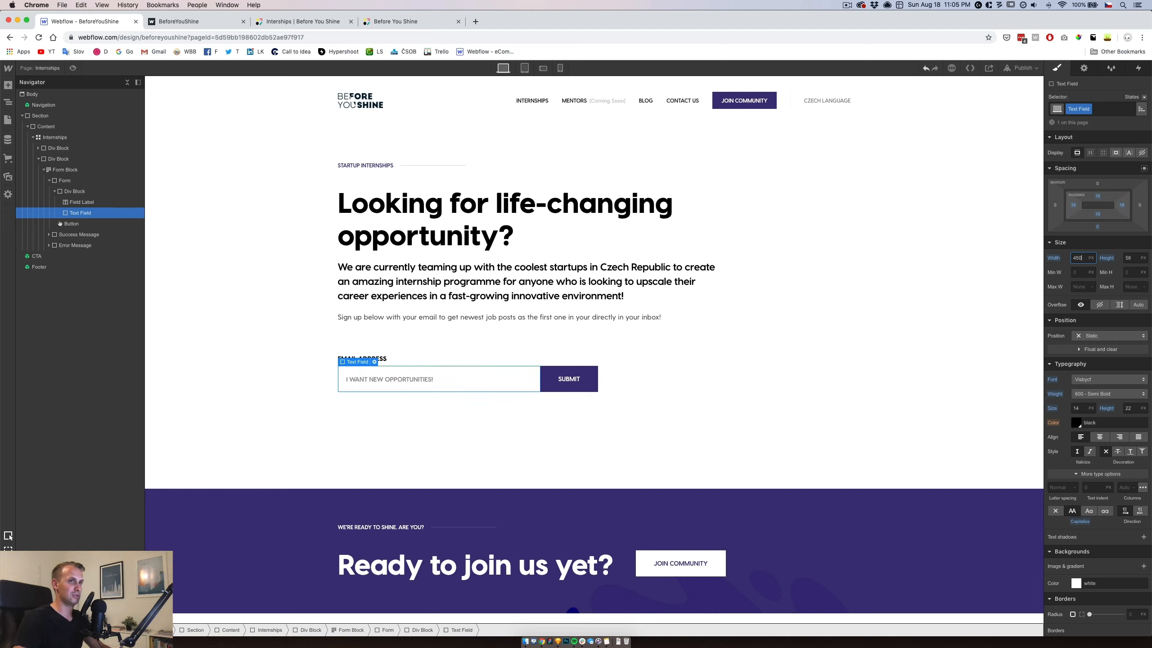
key("shift+Down")
key("shift+Down")
key("shift+Up")
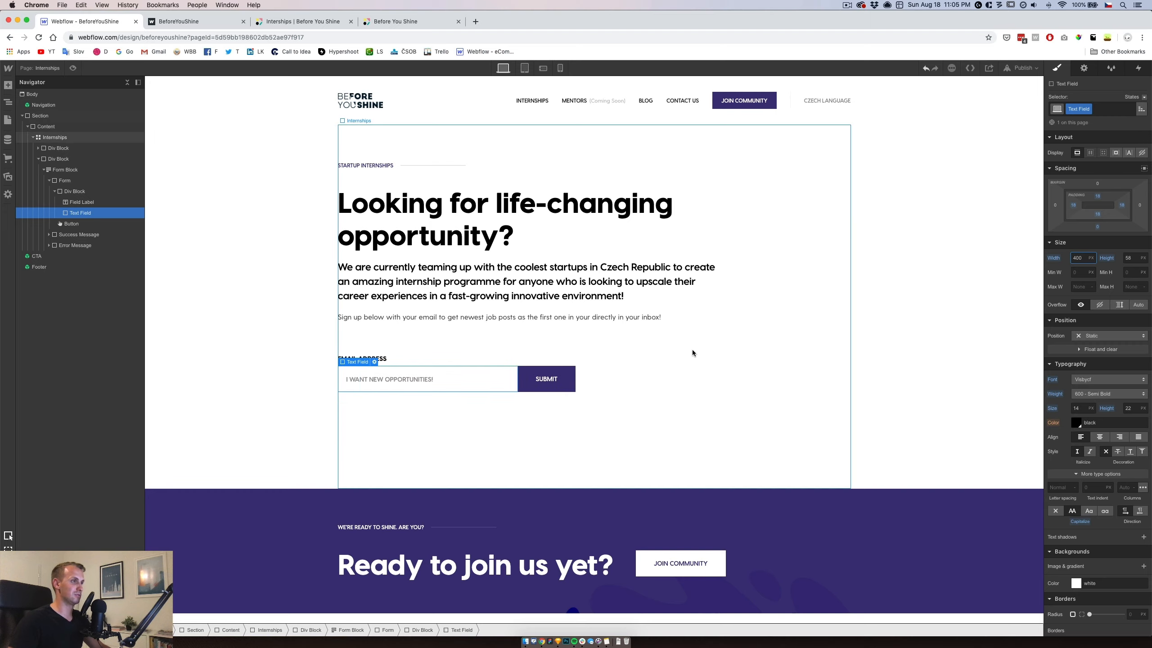
Give the email text field a right margin of 10 px to separate it from the submit button.
left_click(1139, 205)
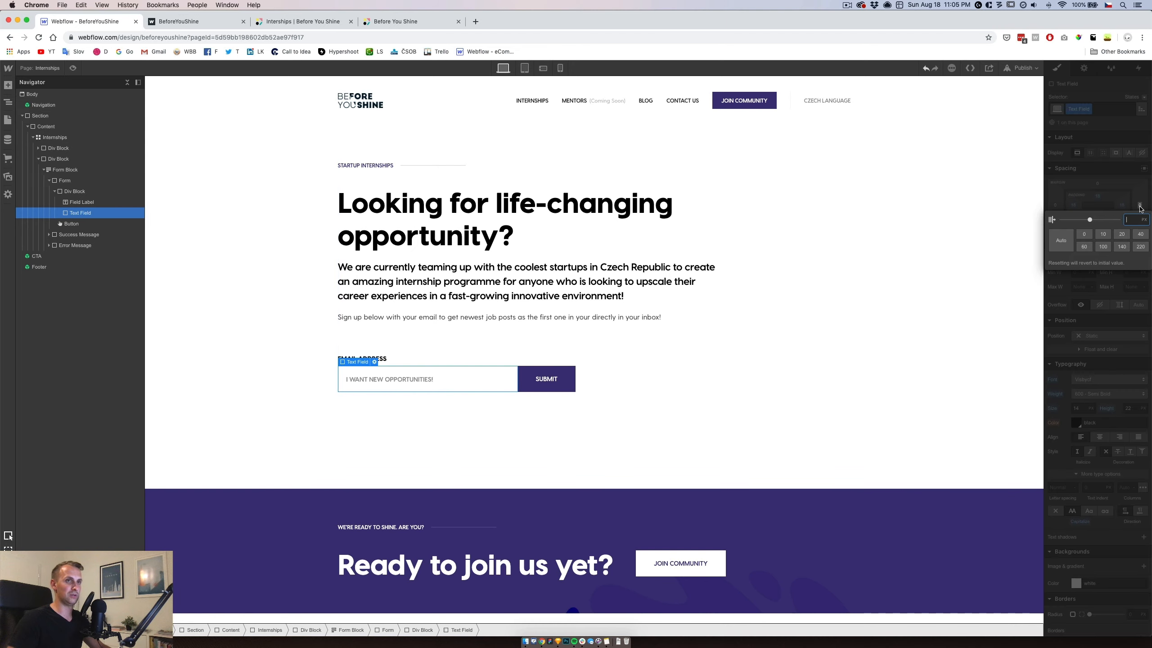
type("10")
key("Return")
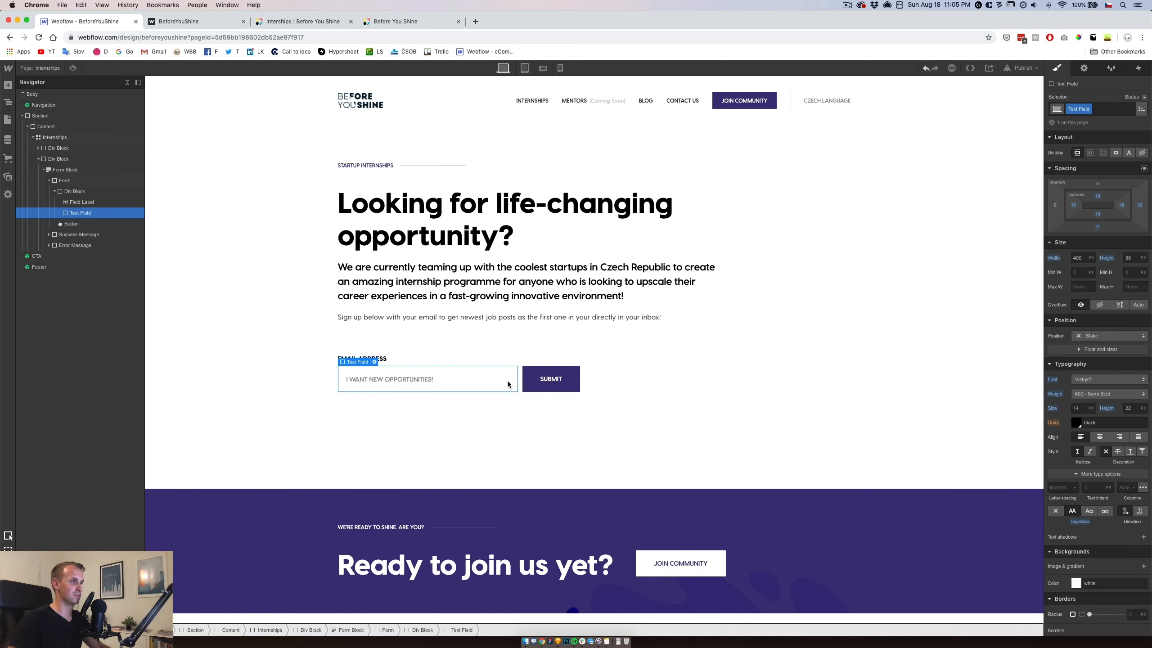
left_click(399, 334)
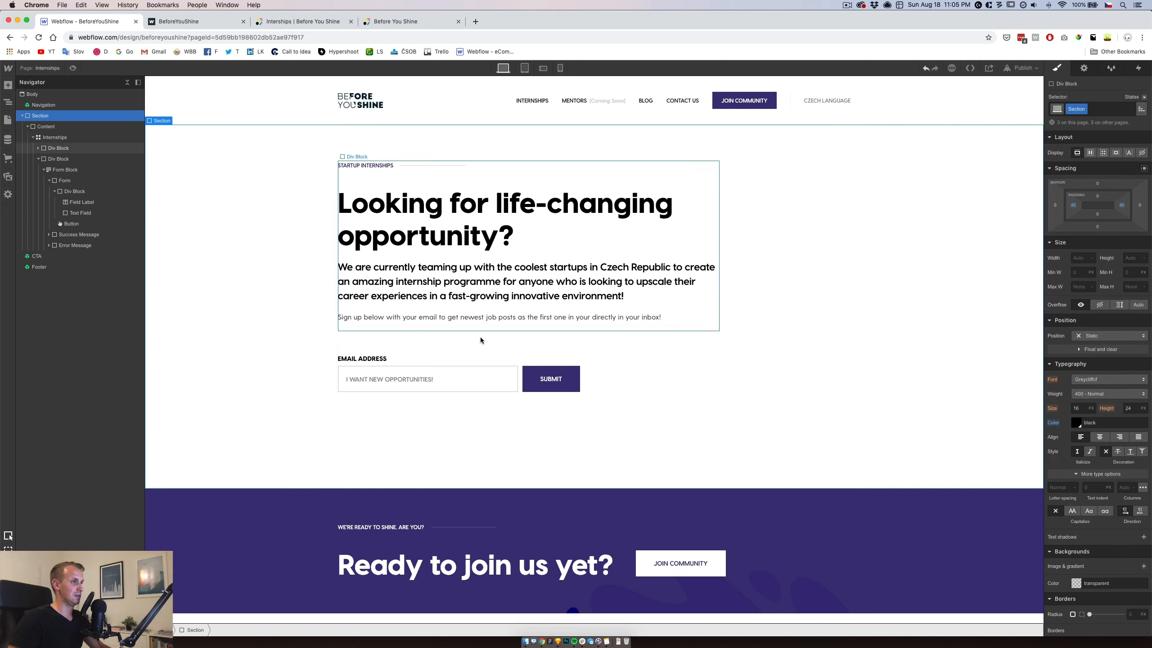
left_click(594, 362)
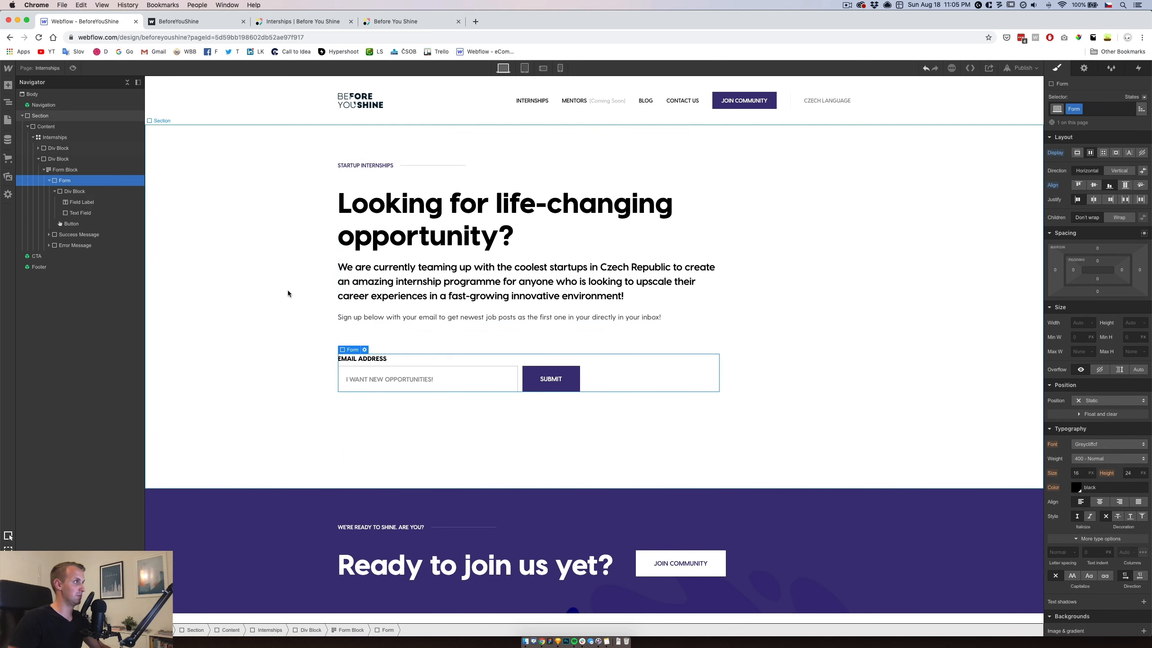
Set the row gap of the Internships grid to 30 px and finish editing the grid.
left_click(63, 158)
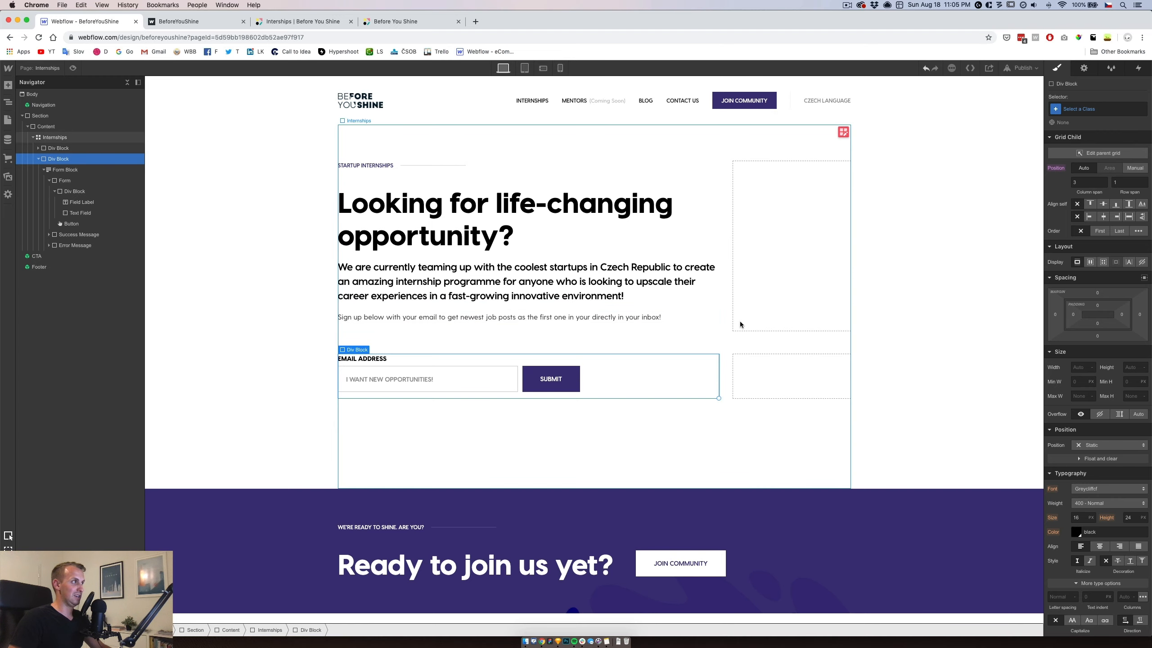
left_click(56, 137)
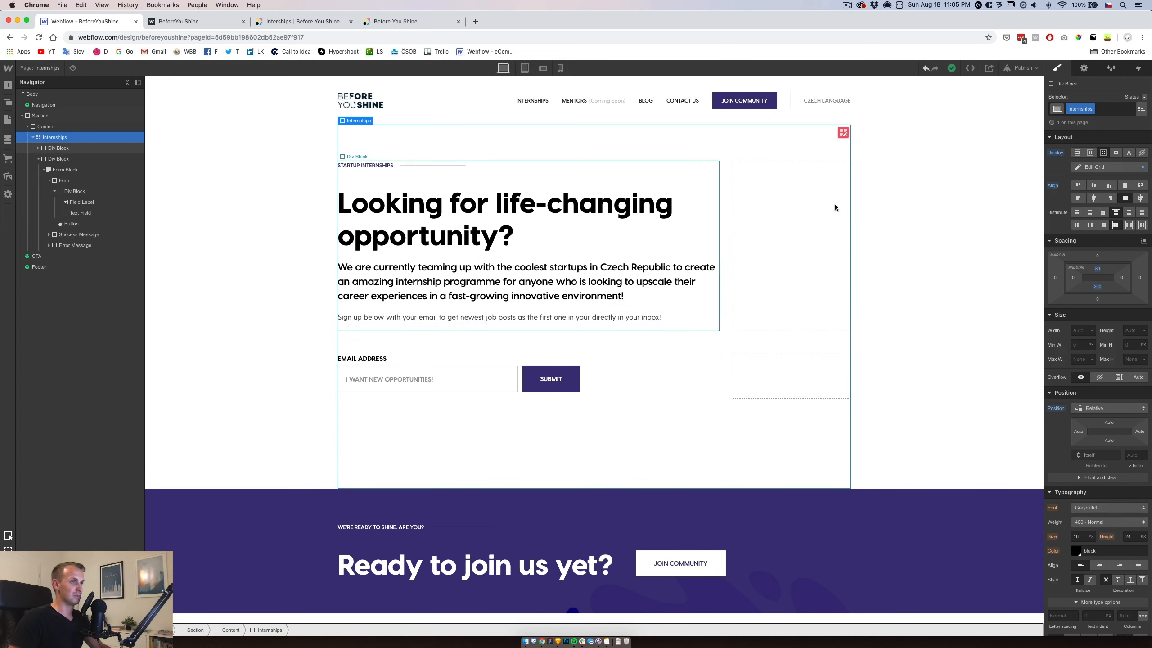
left_click(1098, 167)
left_click(1127, 182)
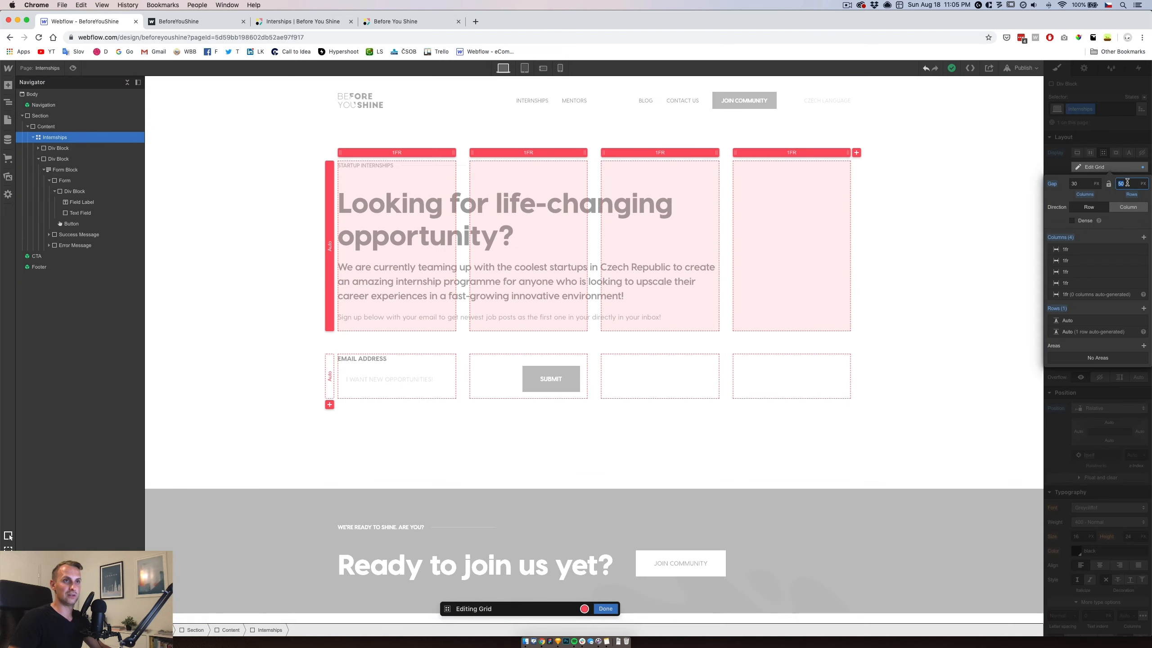
type("40")
key("Return")
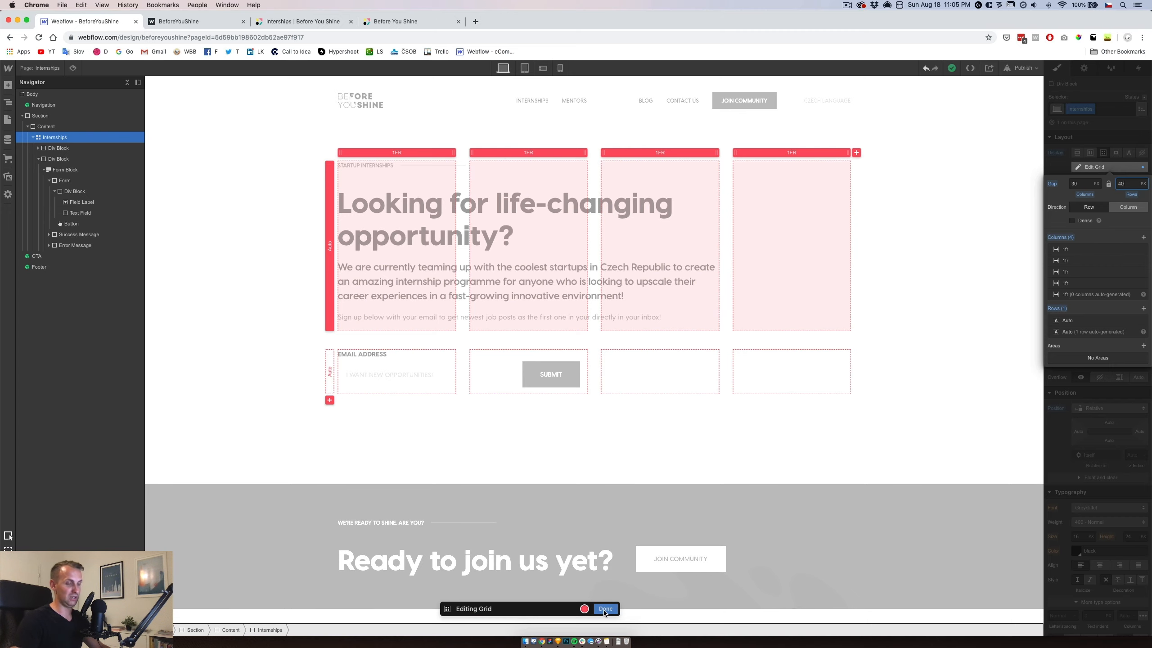
key("shift+Down")
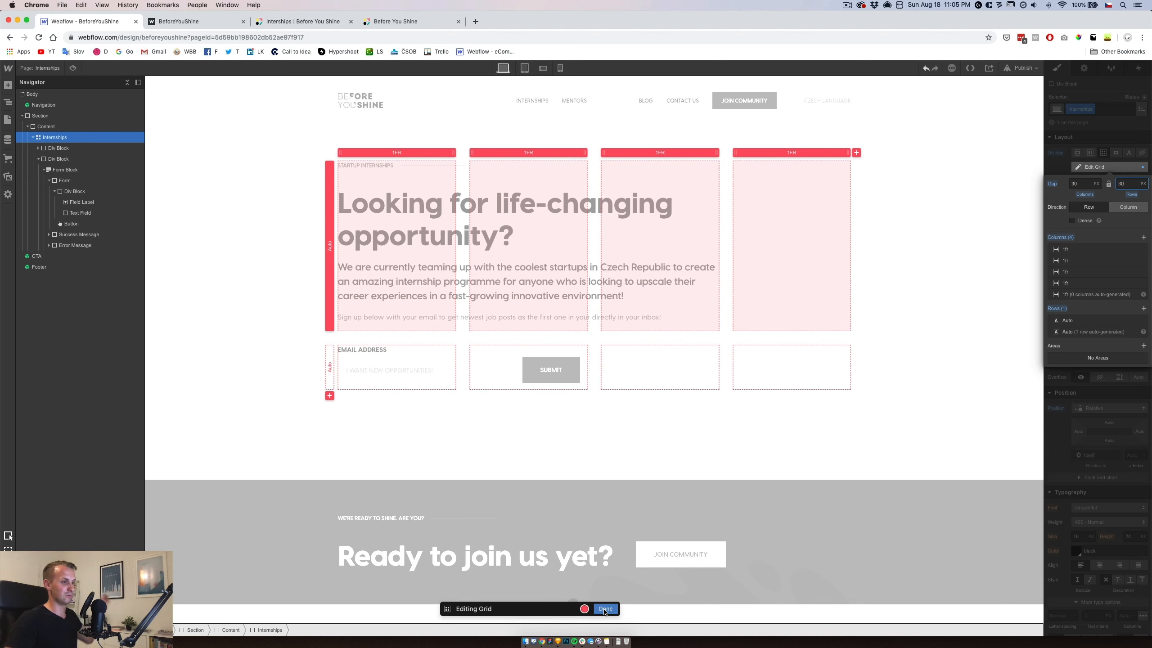
left_click(604, 608)
left_click(288, 395)
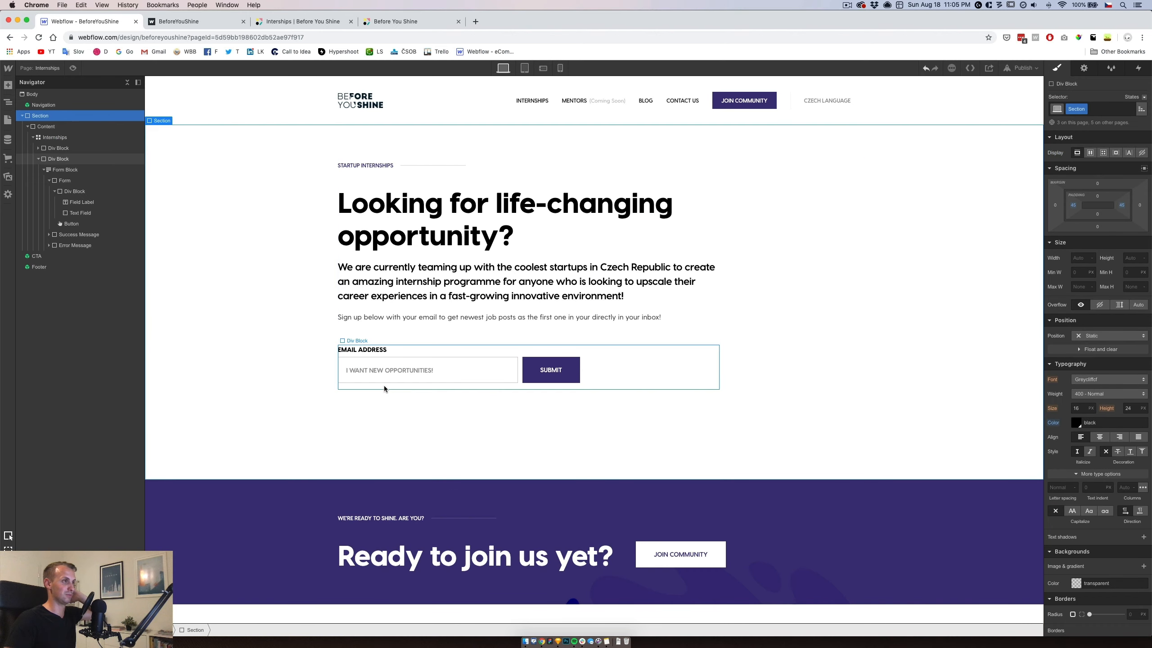
Style the Email Address label with a 12 px font size, 20 px line height and 10 px bottom margin.
left_click(382, 351)
left_click(1084, 409)
type("12")
left_click(1130, 408)
type("20")
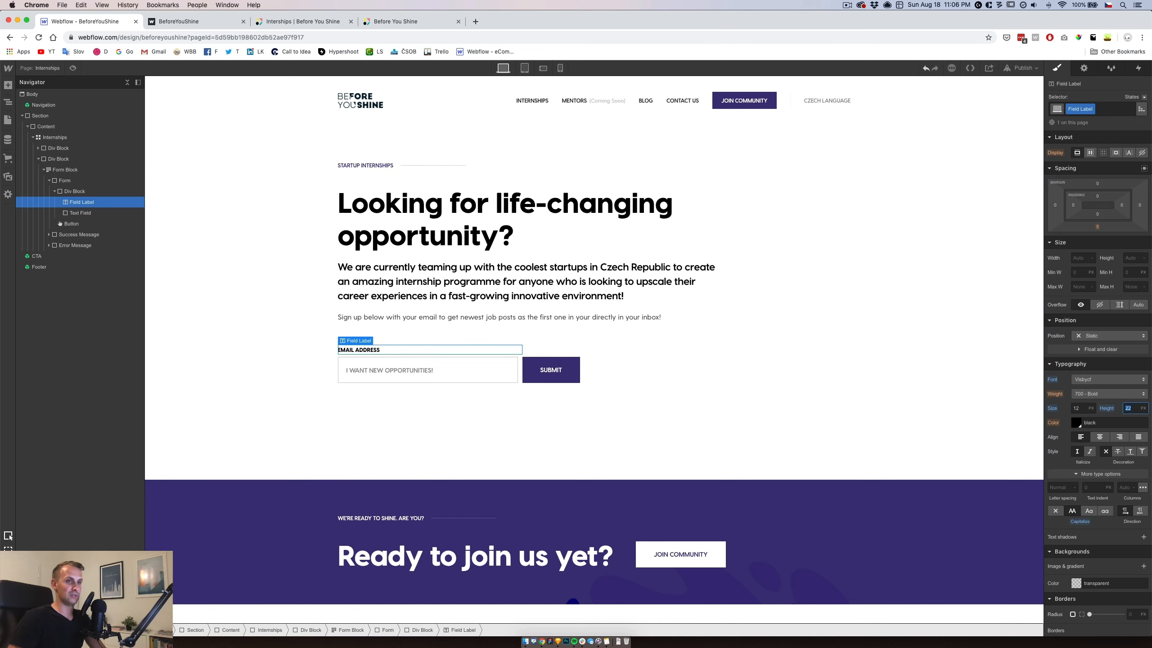
left_click(1097, 227)
type("10")
key("Return")
left_click(358, 319)
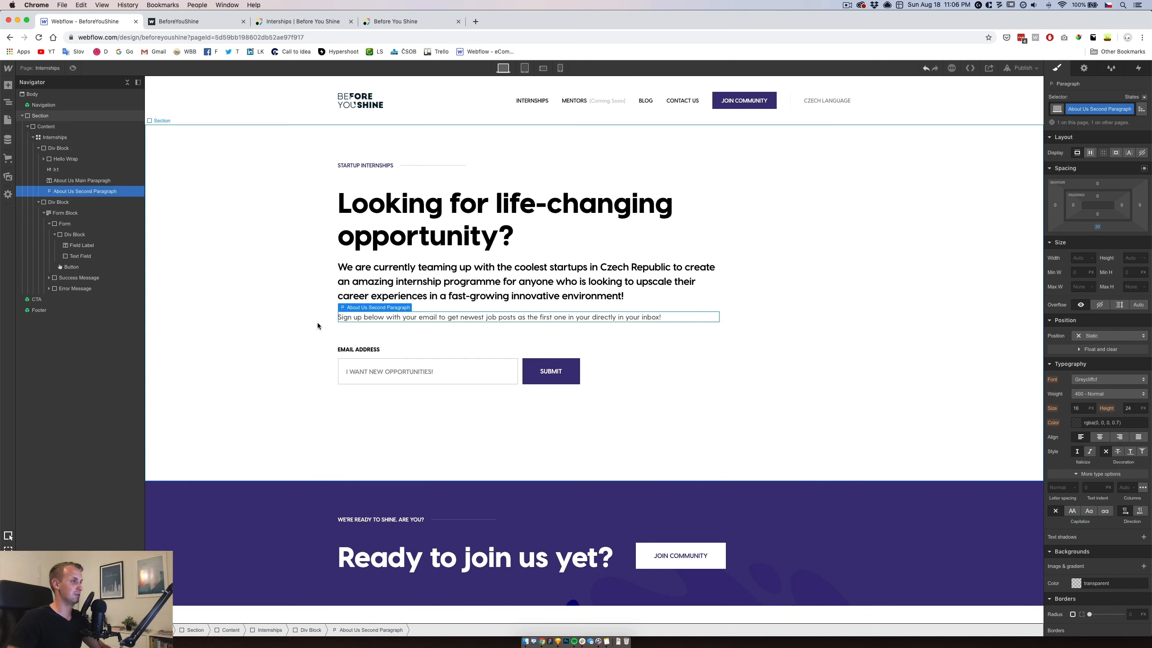
left_click(307, 326)
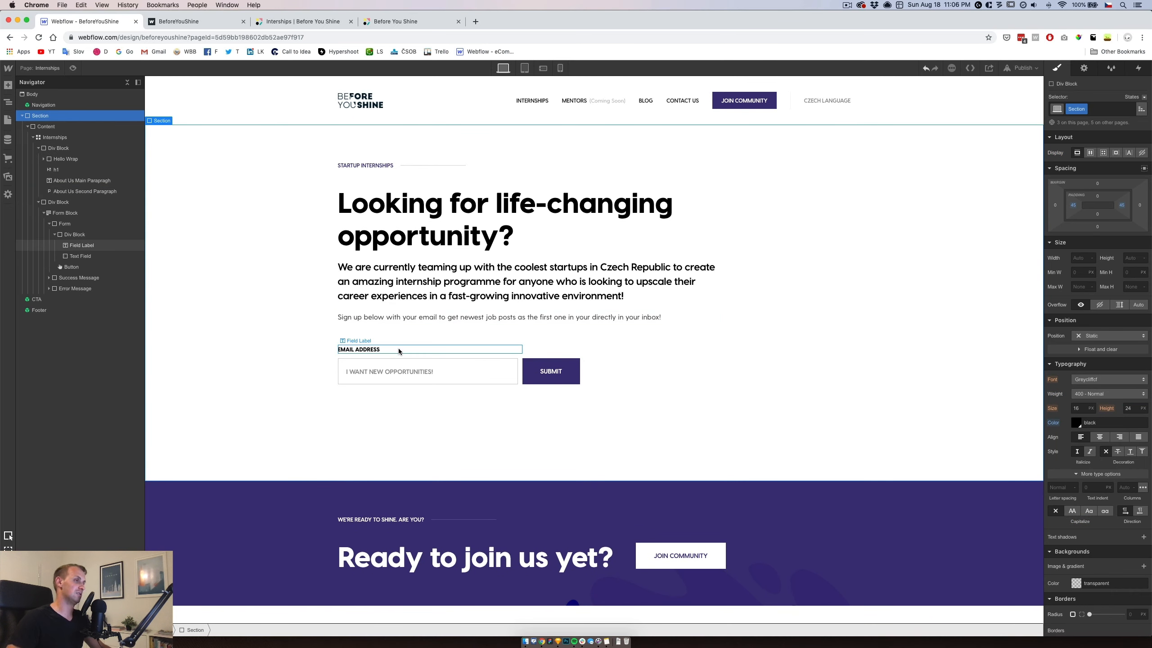
Try an inline-block display on the Email Address label.
left_click(465, 351)
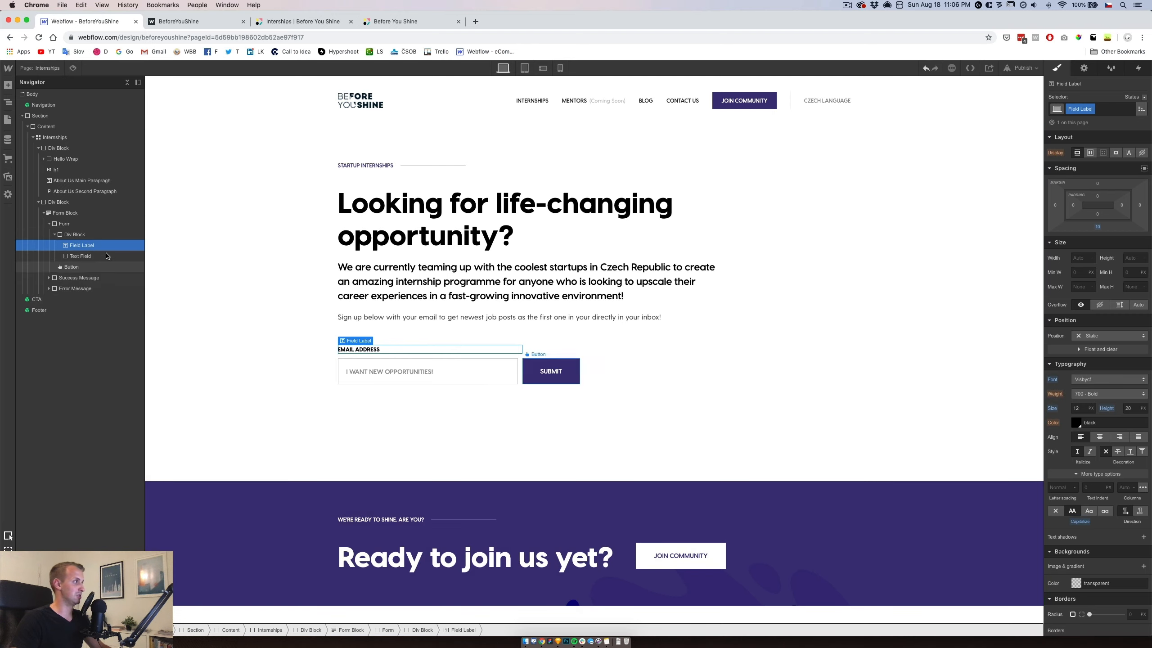
left_click(79, 236)
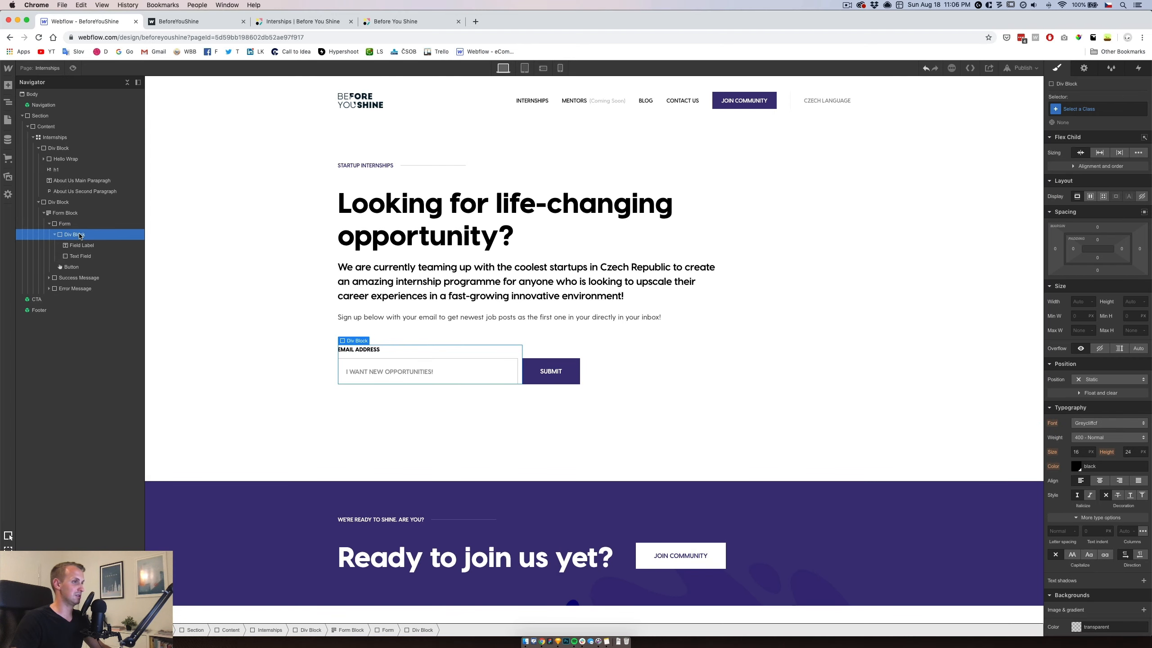
left_click(411, 349)
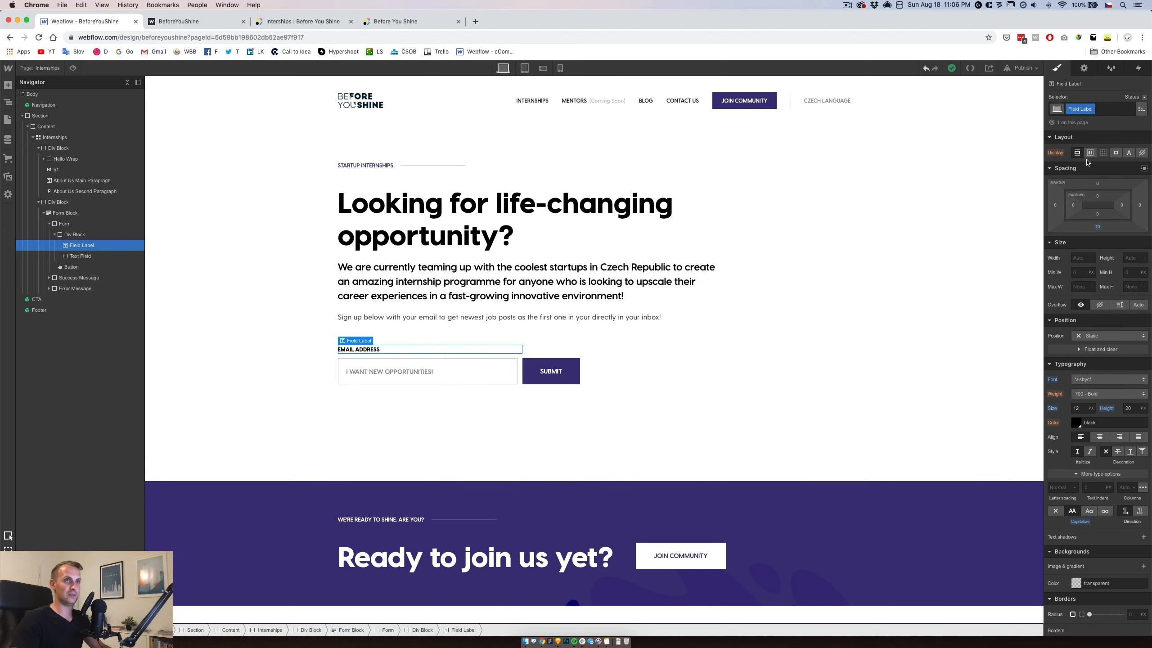
left_click(1115, 154)
left_click(394, 352)
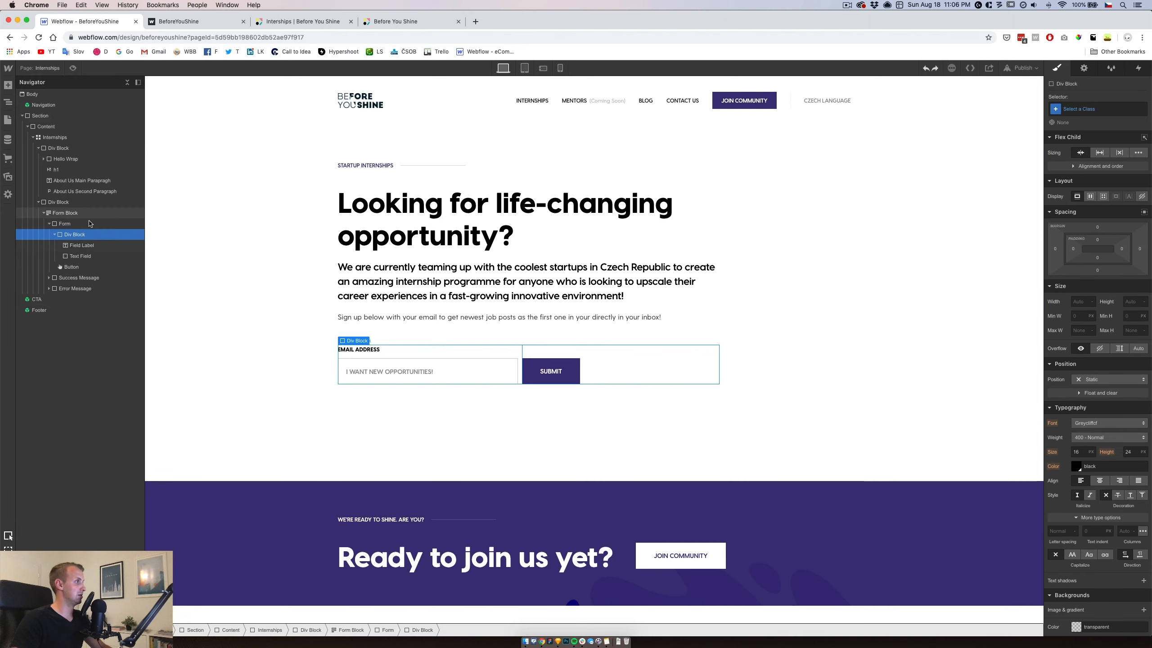
Give the div block around the label and text field a vertical flex layout with its children aligned to the start.
left_click(1089, 199)
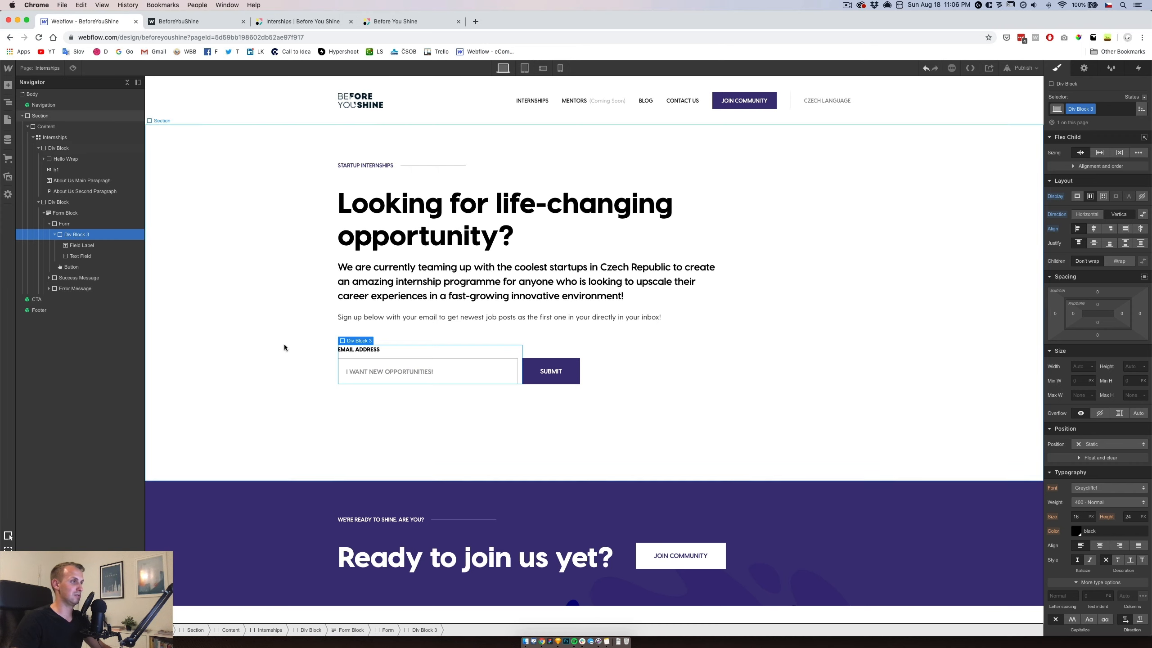
left_click(360, 350)
left_click(413, 354)
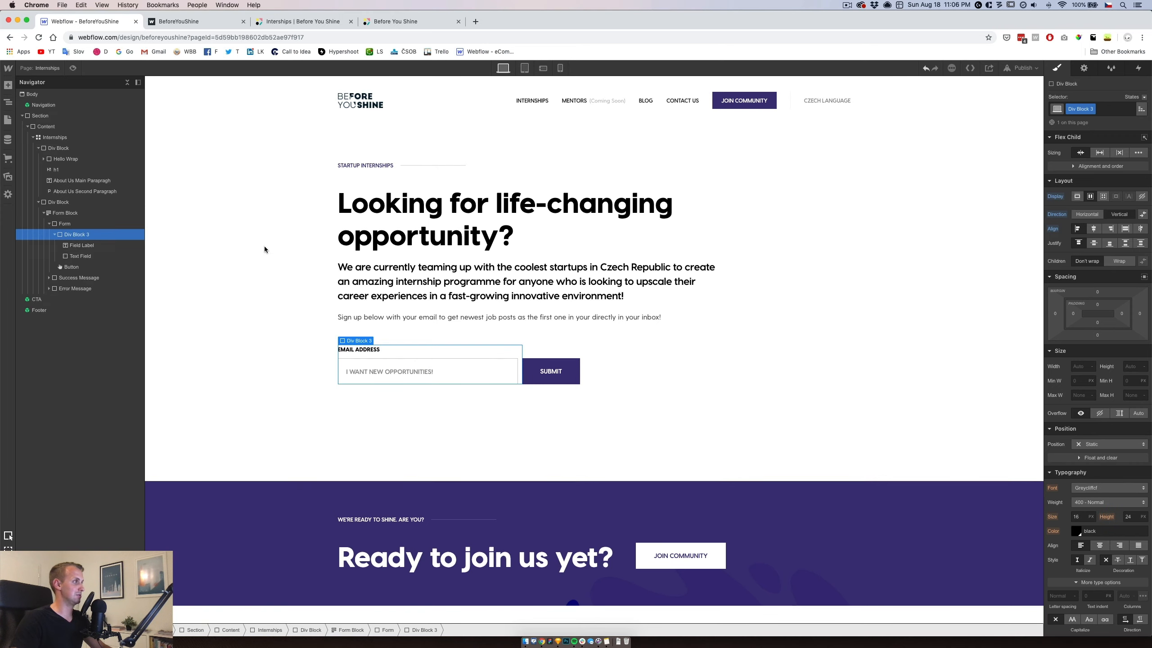
Rename the class of the div block around the label and text field to "Internships Text Field Wrap".
left_click(1094, 109)
left_click(1089, 122)
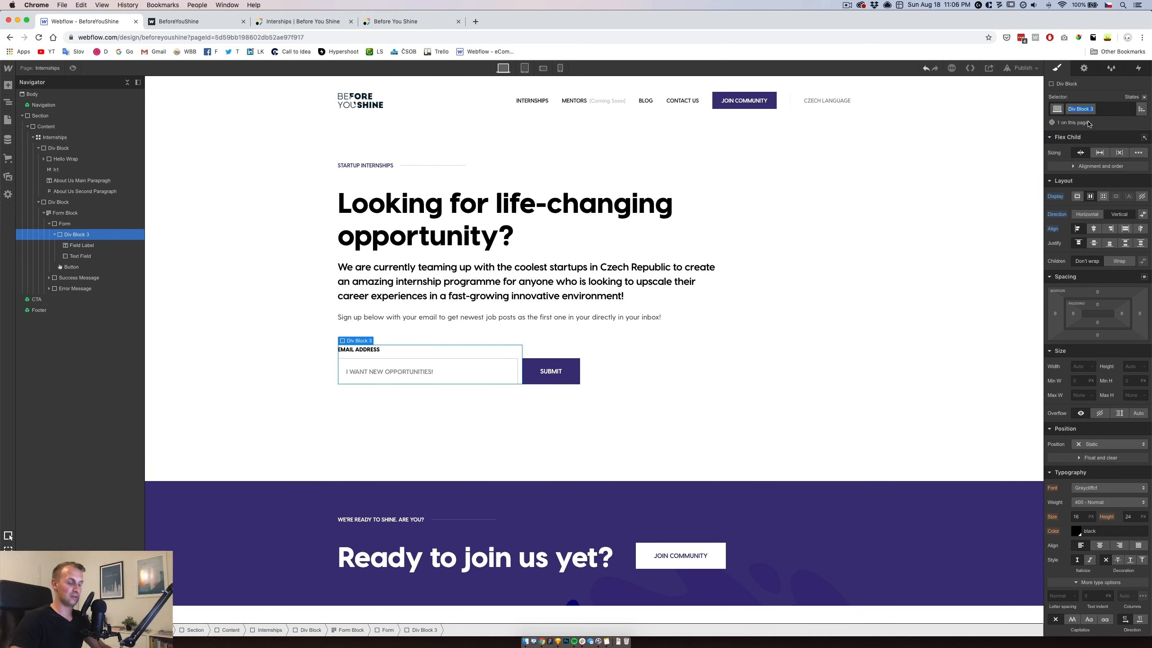
type("Text W")
key("BackSpace")
type("Field")
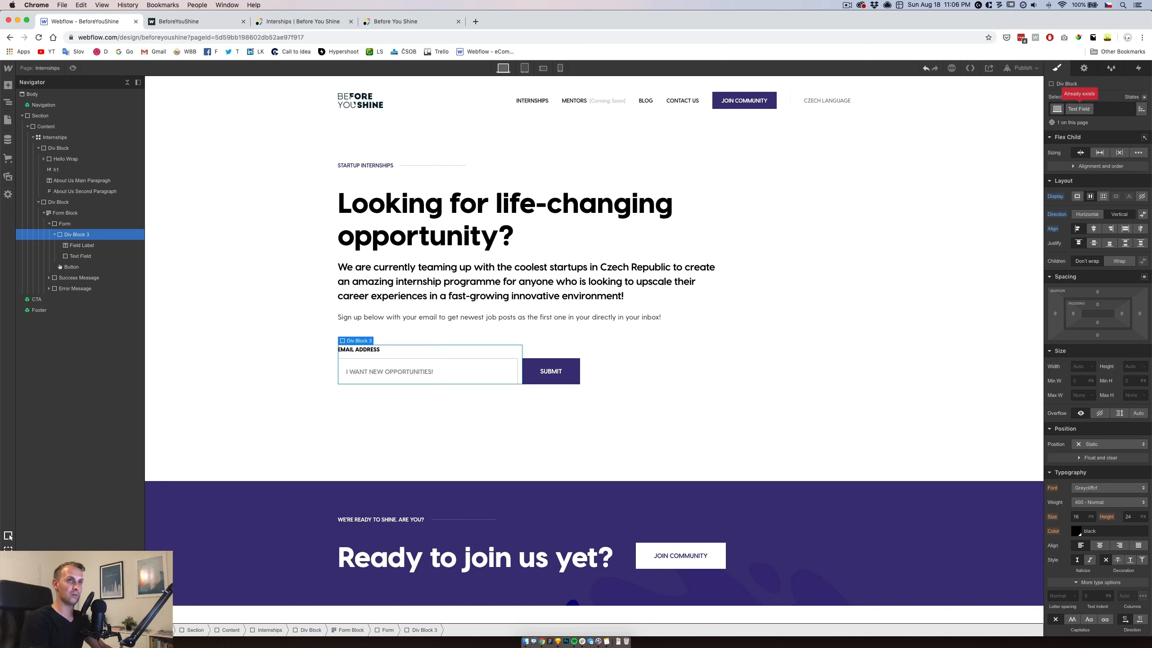
type("ternships")
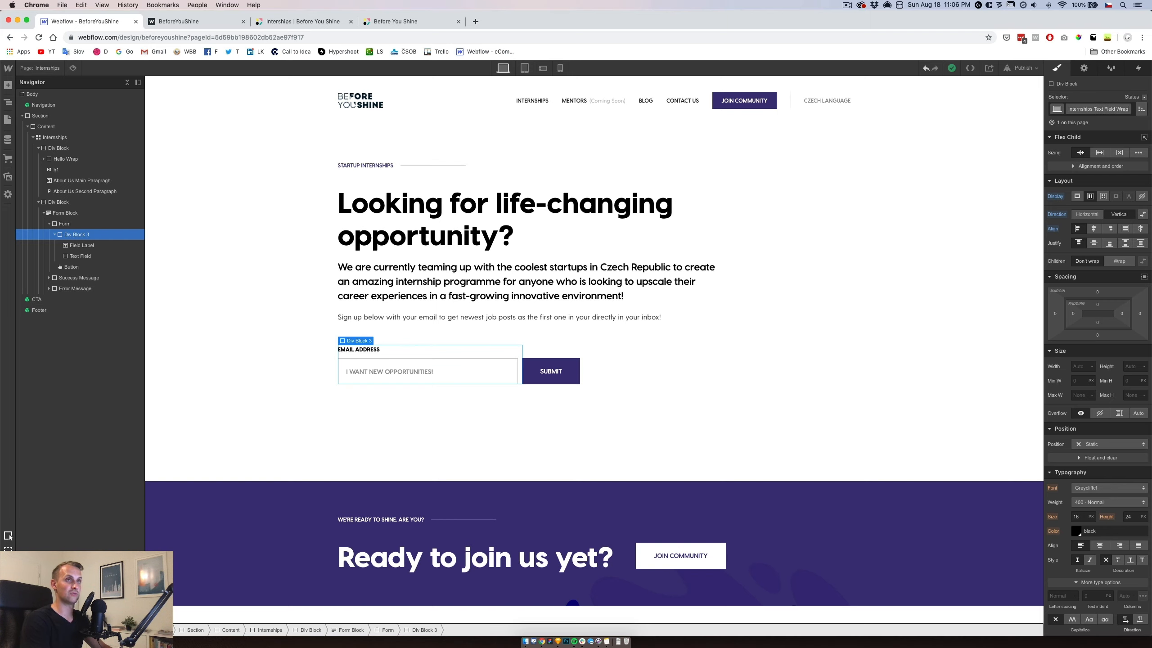
key("Return")
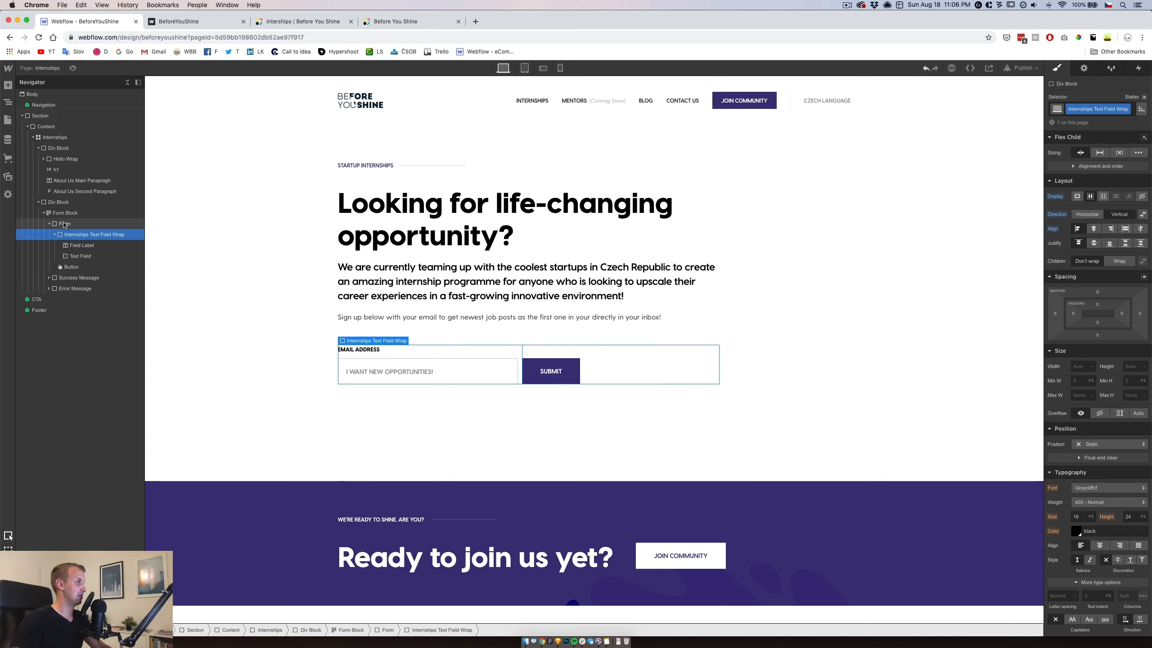
Clear the text field's right margin and give the Internships Text Field Wrap a 10 px right margin instead.
left_click(90, 246)
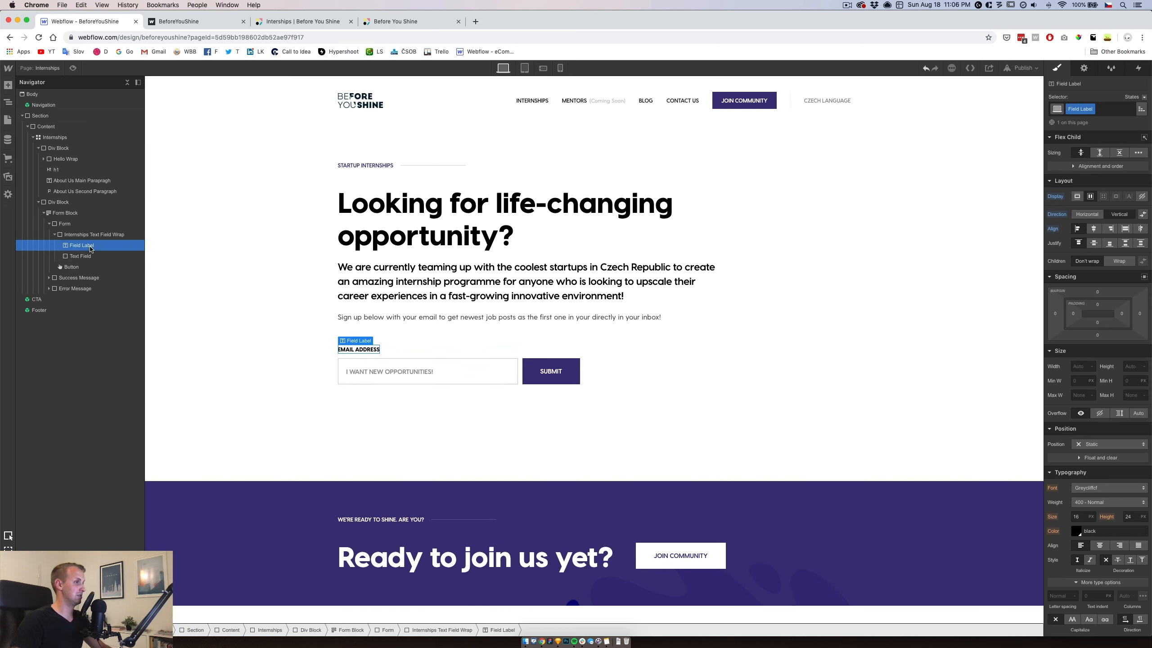
left_click(517, 371)
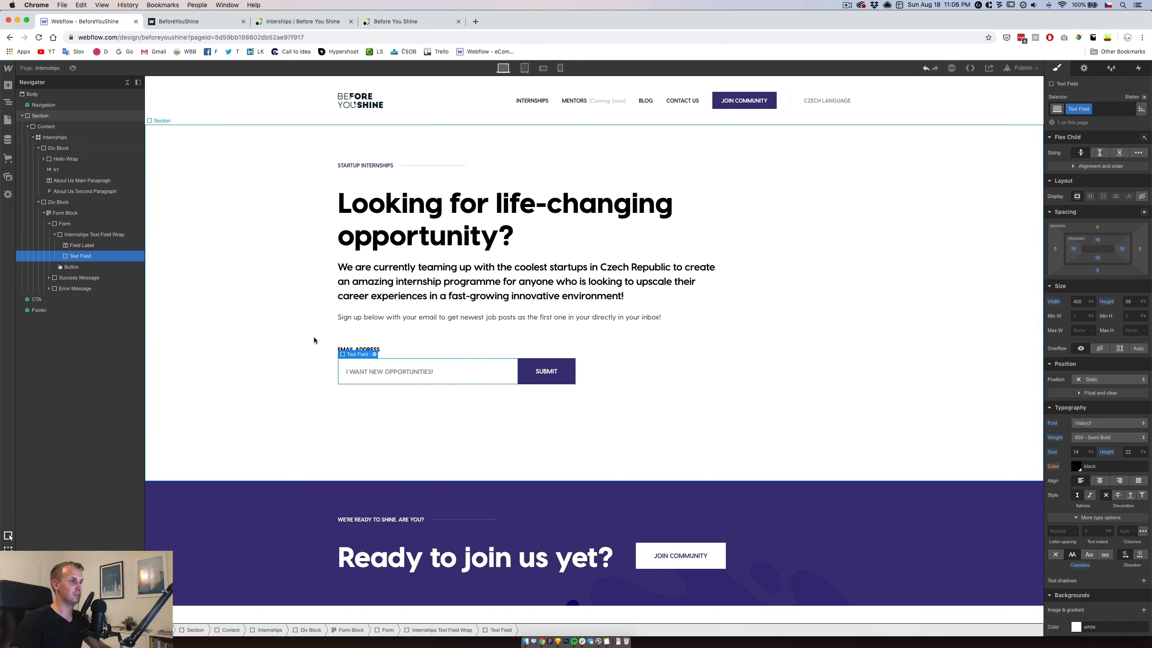
left_click(408, 351)
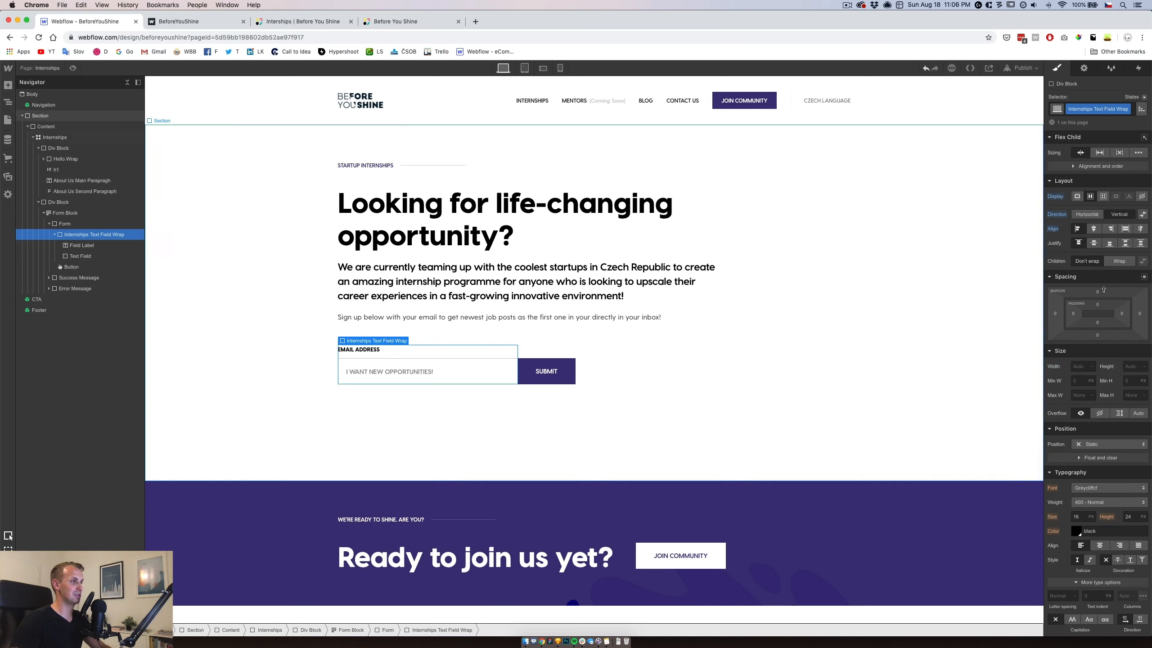
left_click(1141, 314)
type("10")
key("Return")
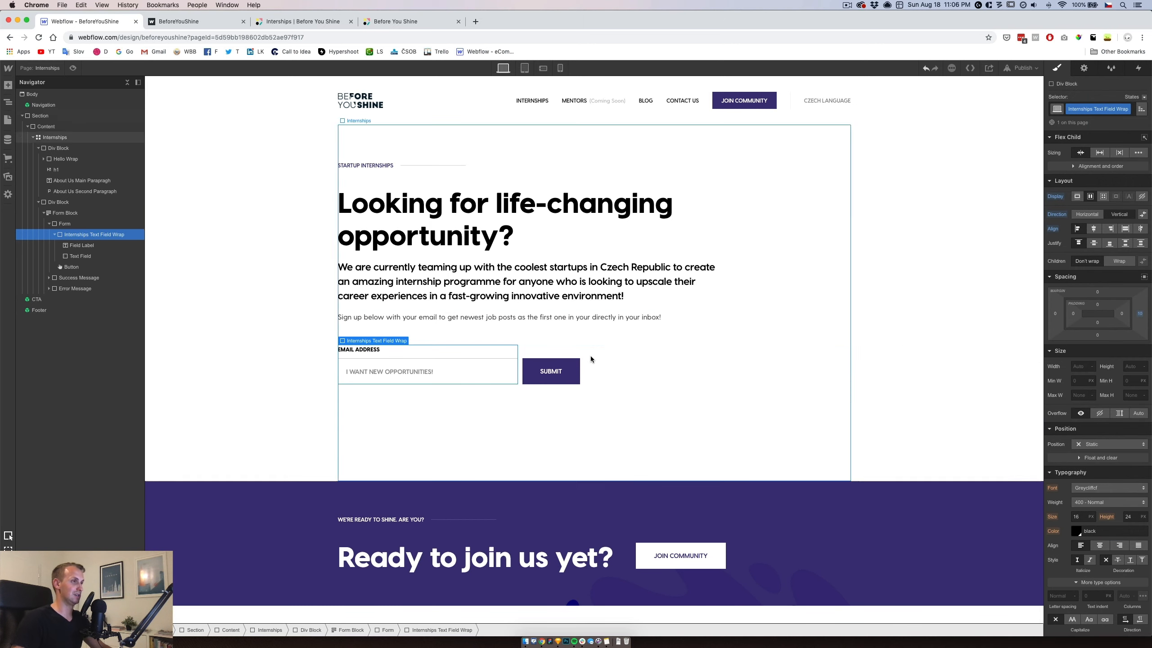
Select the form block's Success Message and show the form's success state on the canvas, with the element's style settings open.
left_click(523, 333)
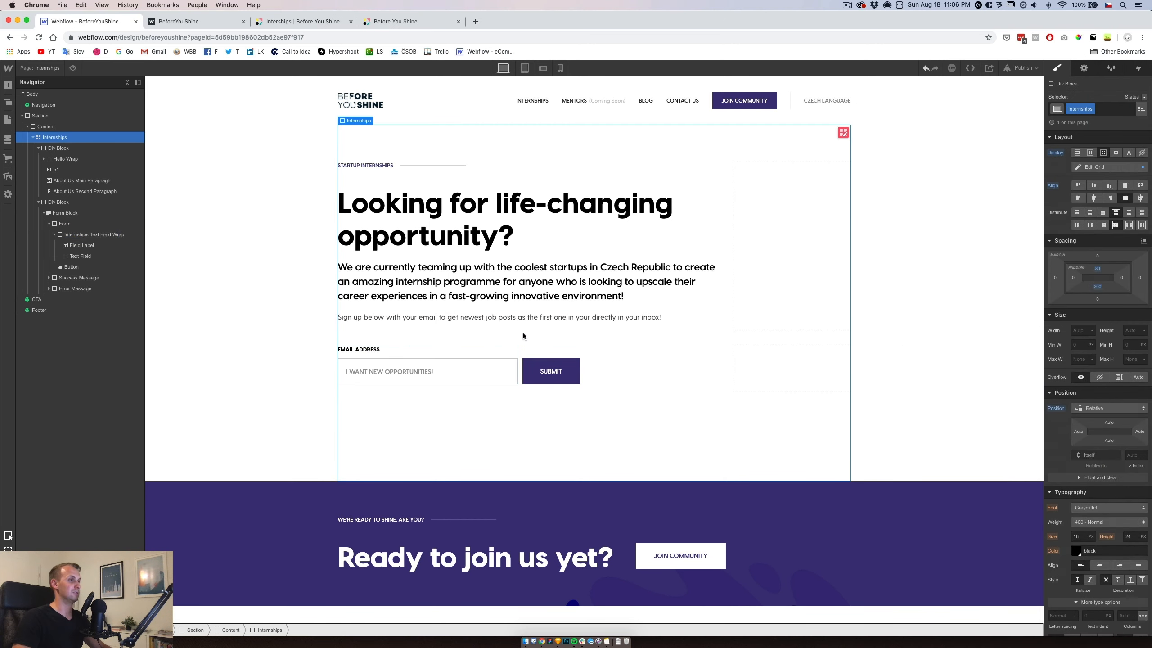
left_click(64, 223)
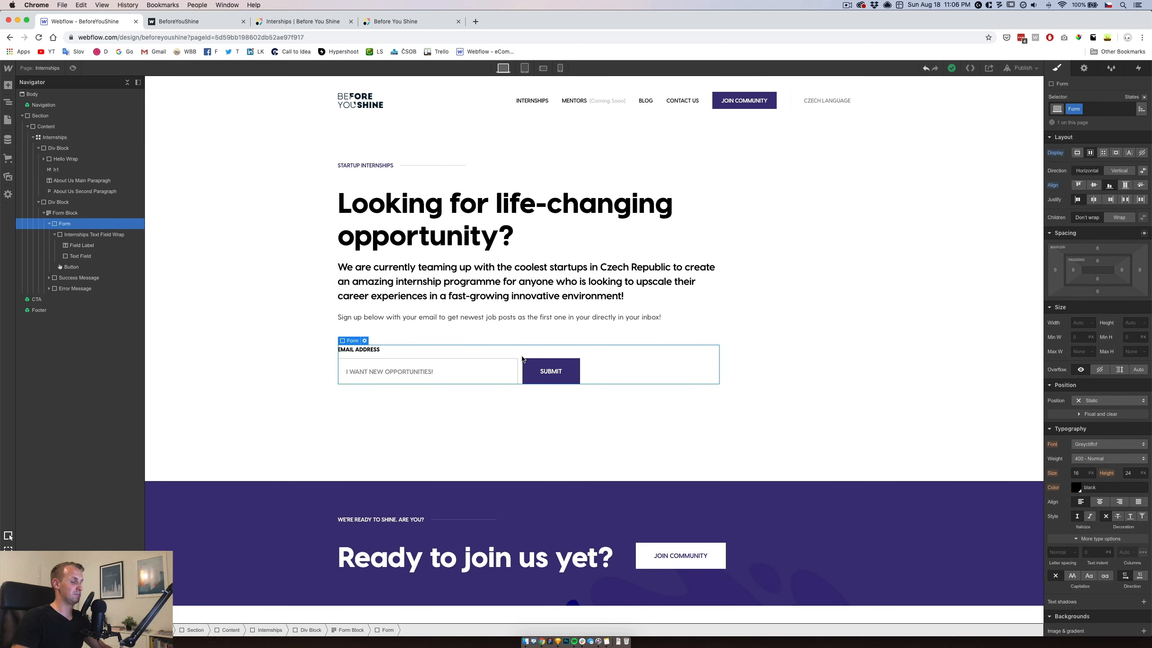
left_click(55, 234)
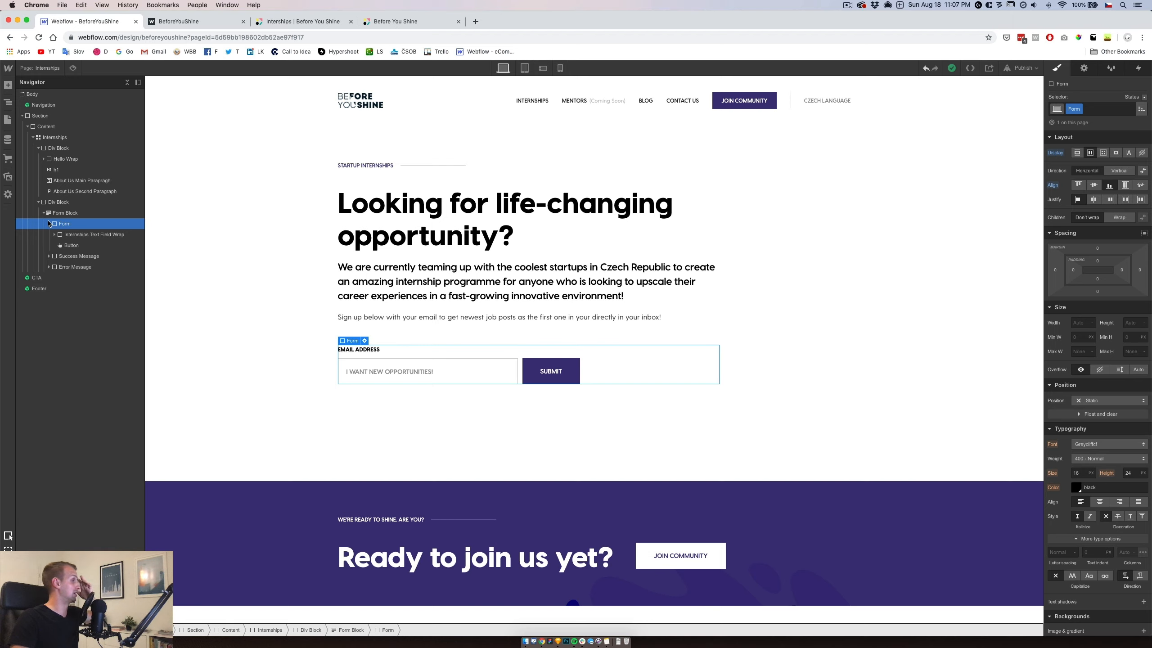
left_click(49, 223)
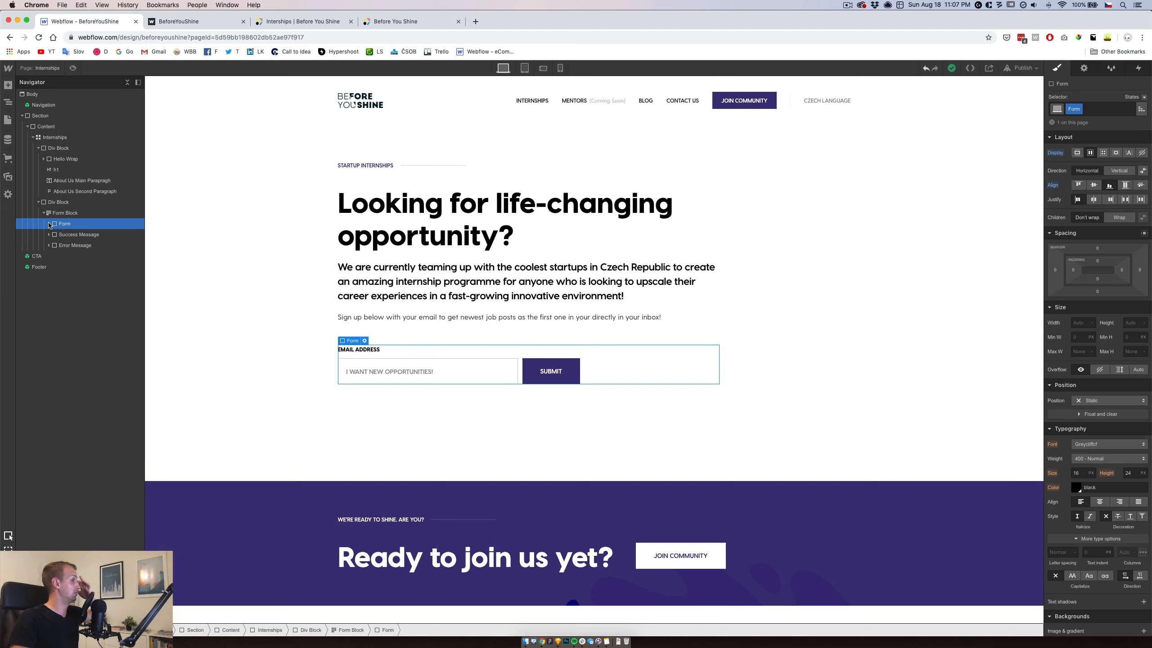
left_click(76, 235)
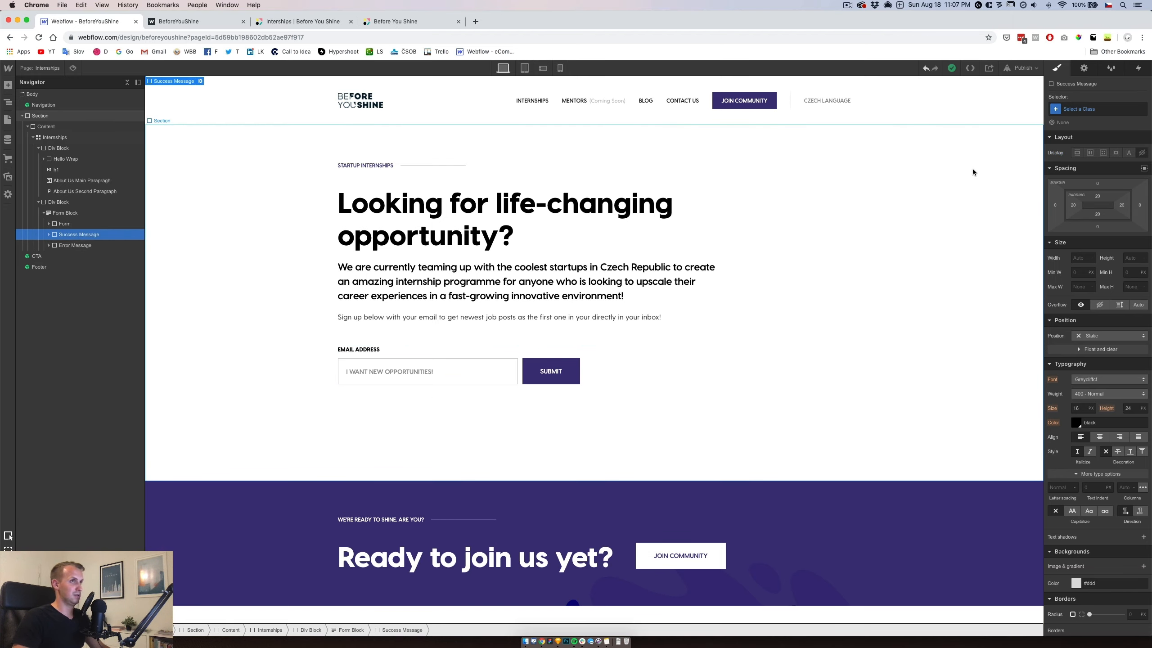
left_click(1084, 68)
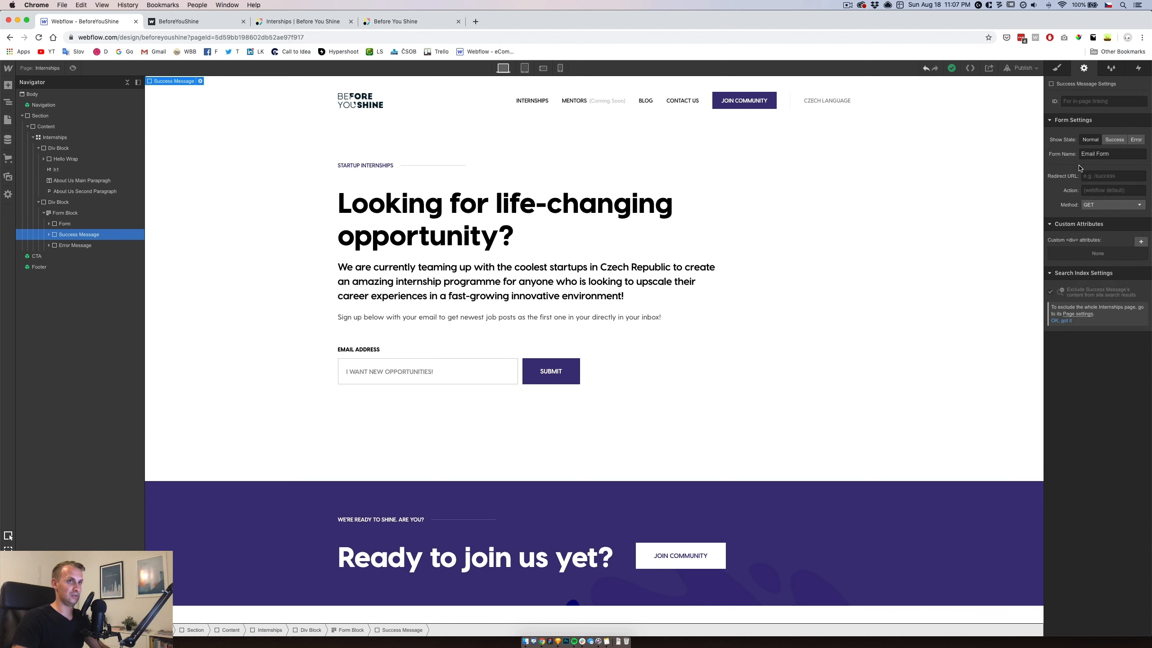
left_click(1114, 139)
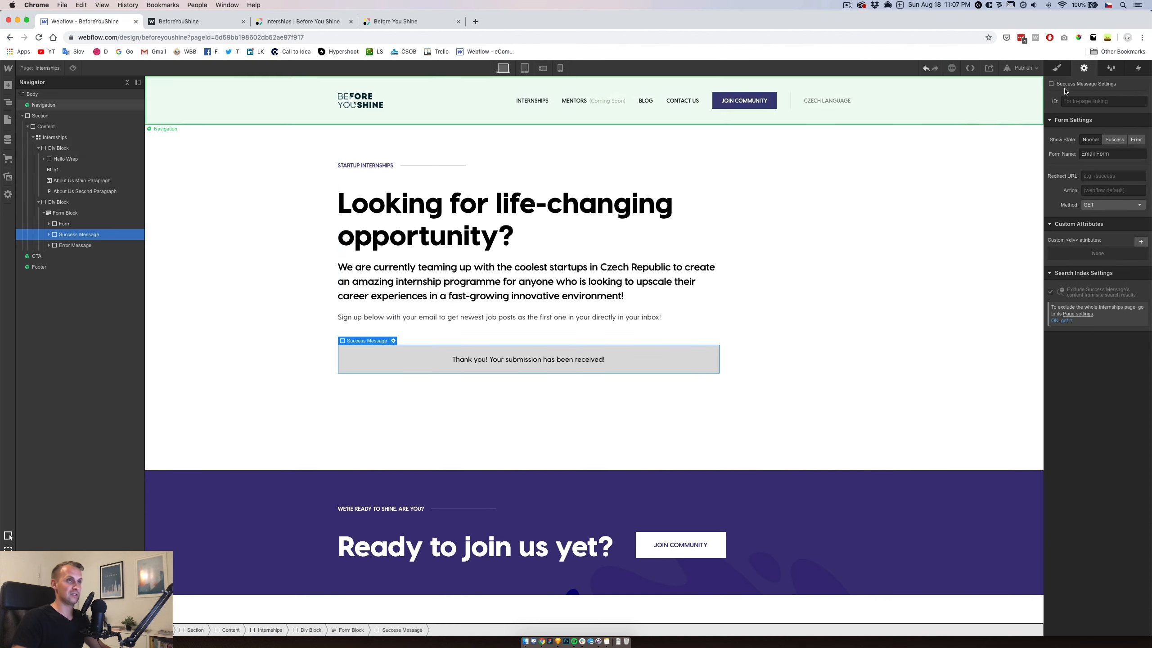
left_click(1057, 68)
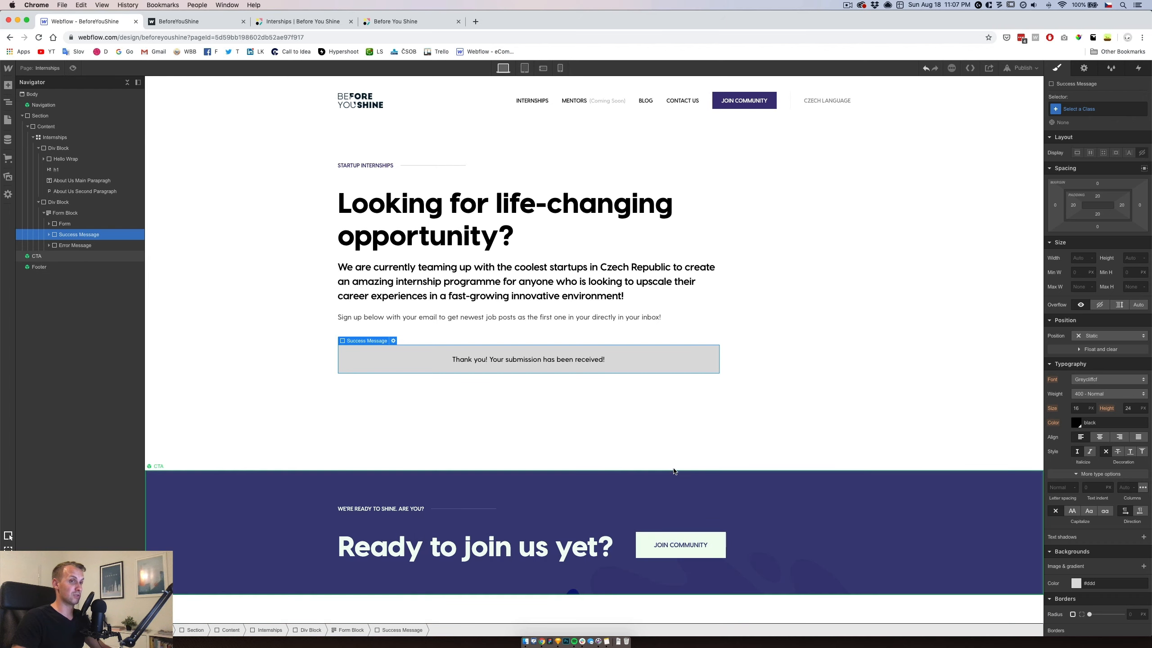
Switch to the BYS.sketch design in Sketch and draw a small rounded rectangle, about 48 by 43 px, beside the artboard's main heading.
left_click(559, 641)
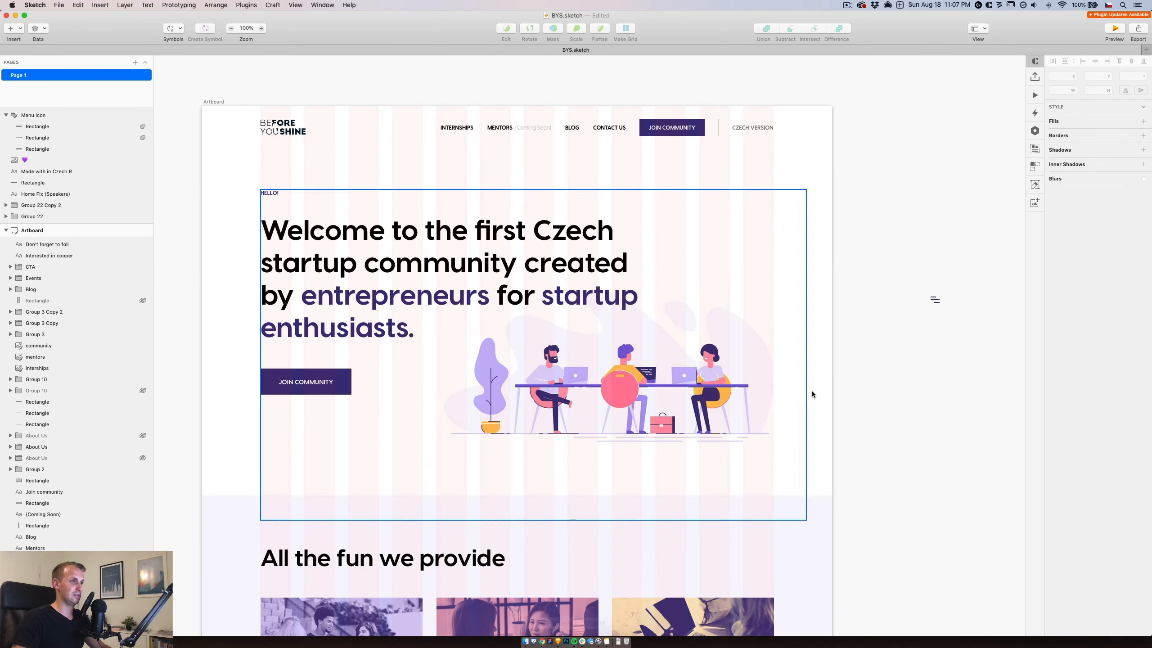
left_click_drag(817, 425, 828, 347)
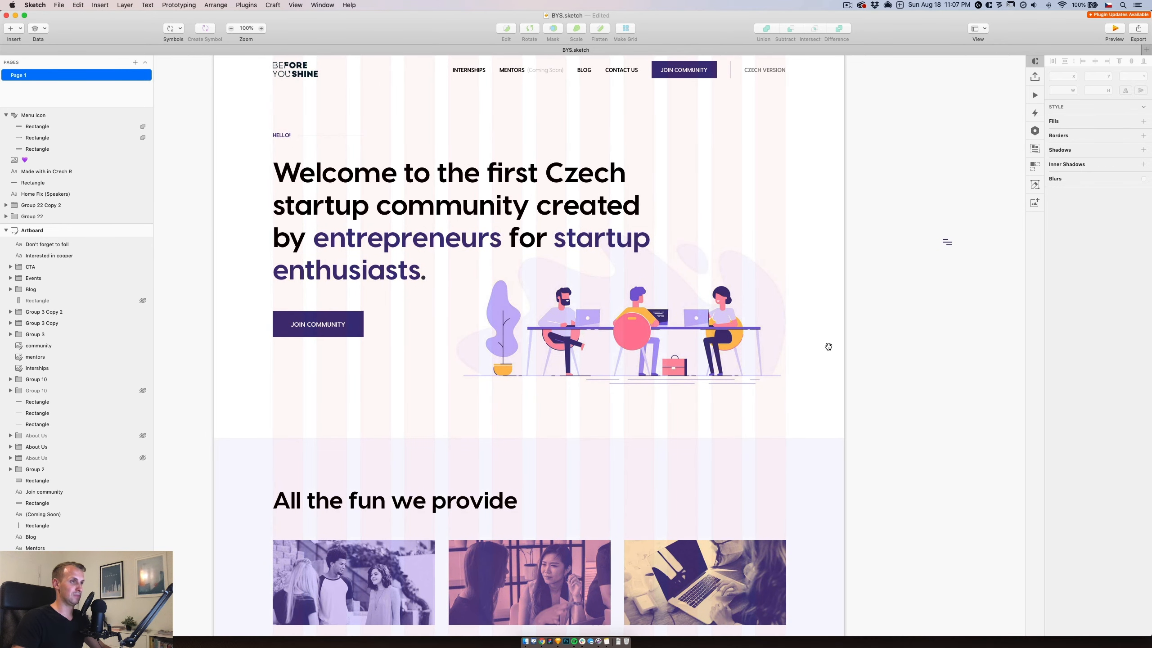
scroll(819, 408, "down", 5)
scroll(820, 345, "up", 7)
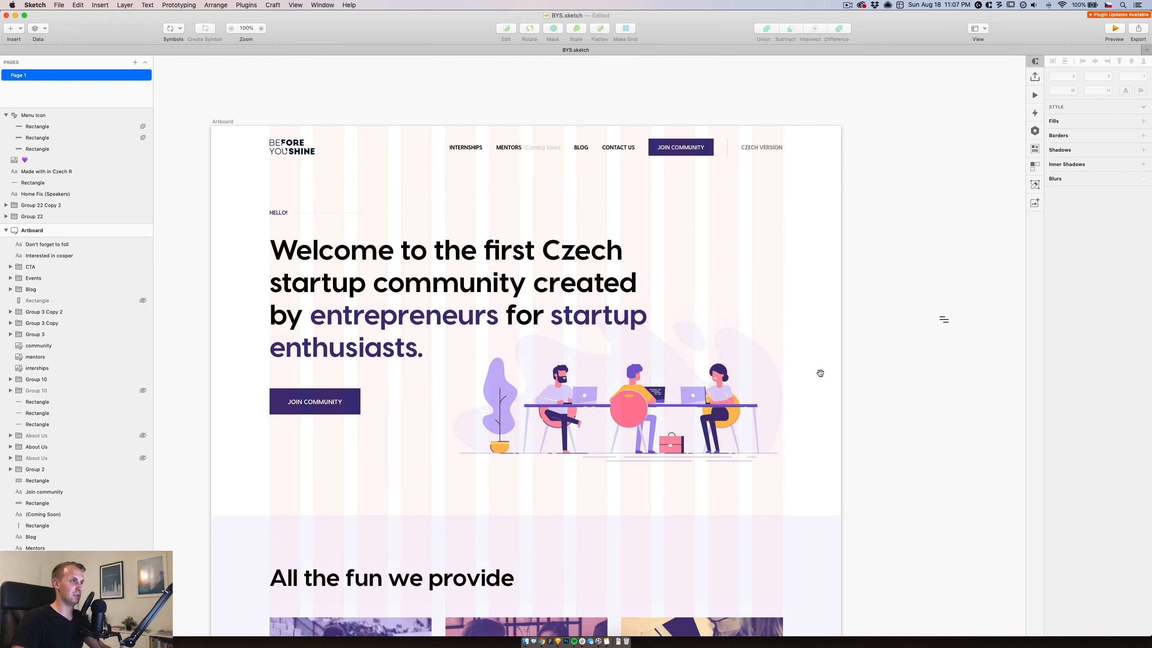
scroll(817, 367, "down", 2)
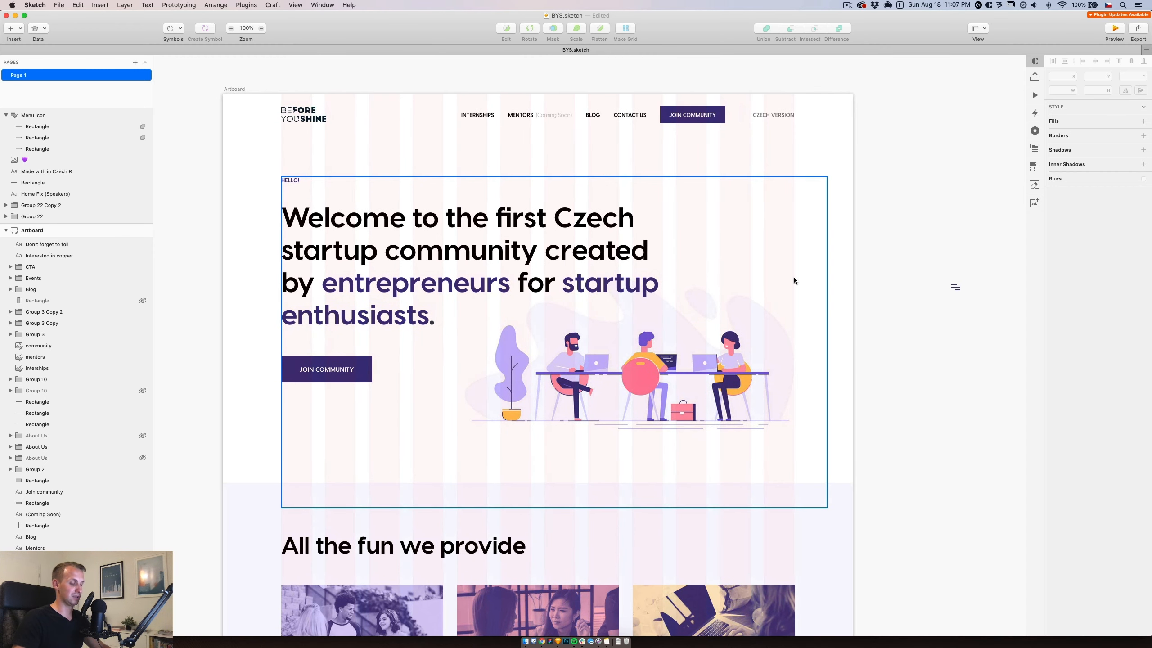
key("u")
left_click_drag(767, 271, 788, 290)
Fill the small rounded rectangle with the orange #FEC45D sampled from the hero illustration, with the layout grid hidden for sampling.
left_click(1066, 292)
key("ctrl+l")
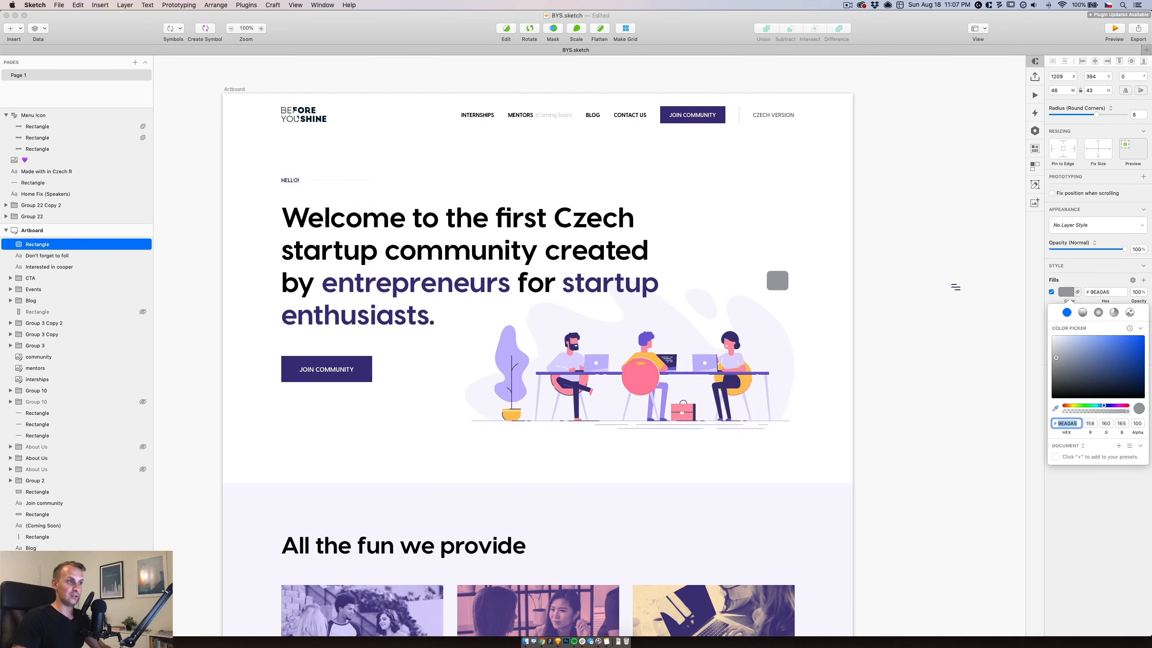
key("ctrl+c")
left_click(651, 360)
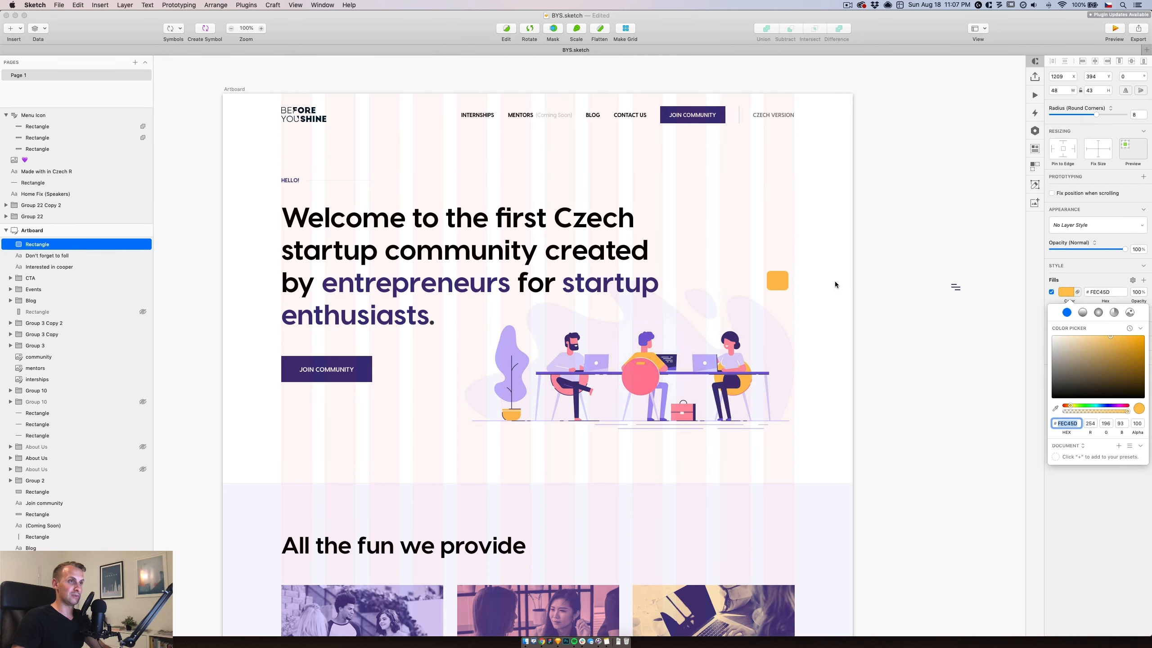
left_click(1055, 408)
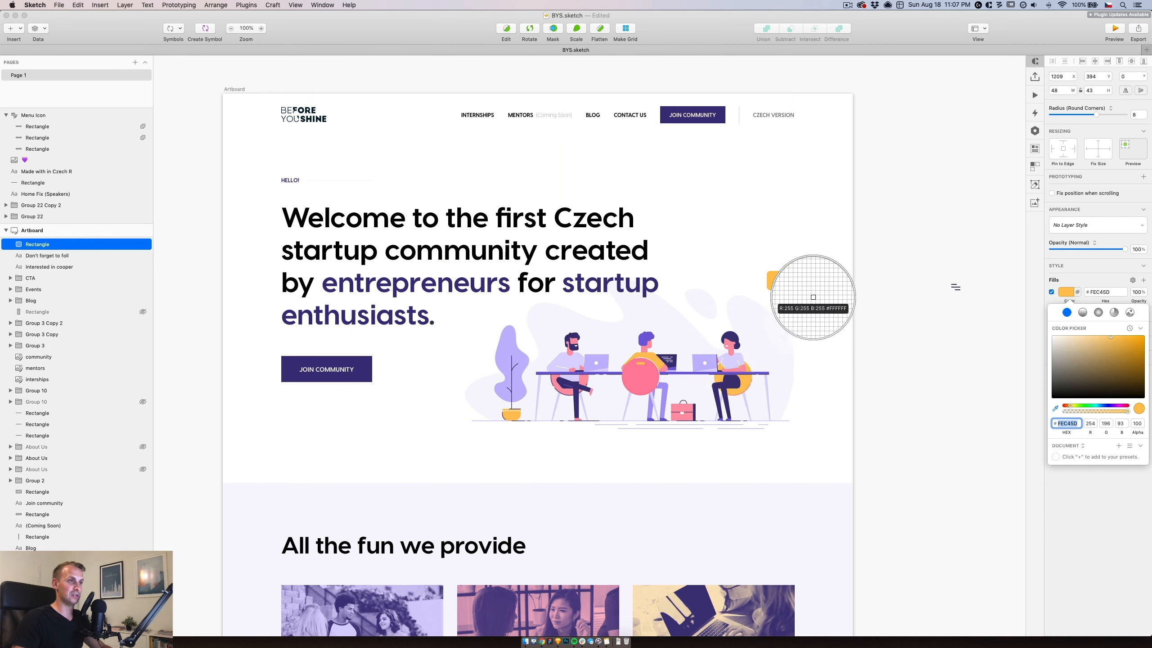
Duplicate the yellow swatch beside the original and fill the copy with the pink #FF809F sampled from the illustration.
key("Escape")
left_click_drag(782, 284, 757, 282)
left_click(1055, 408)
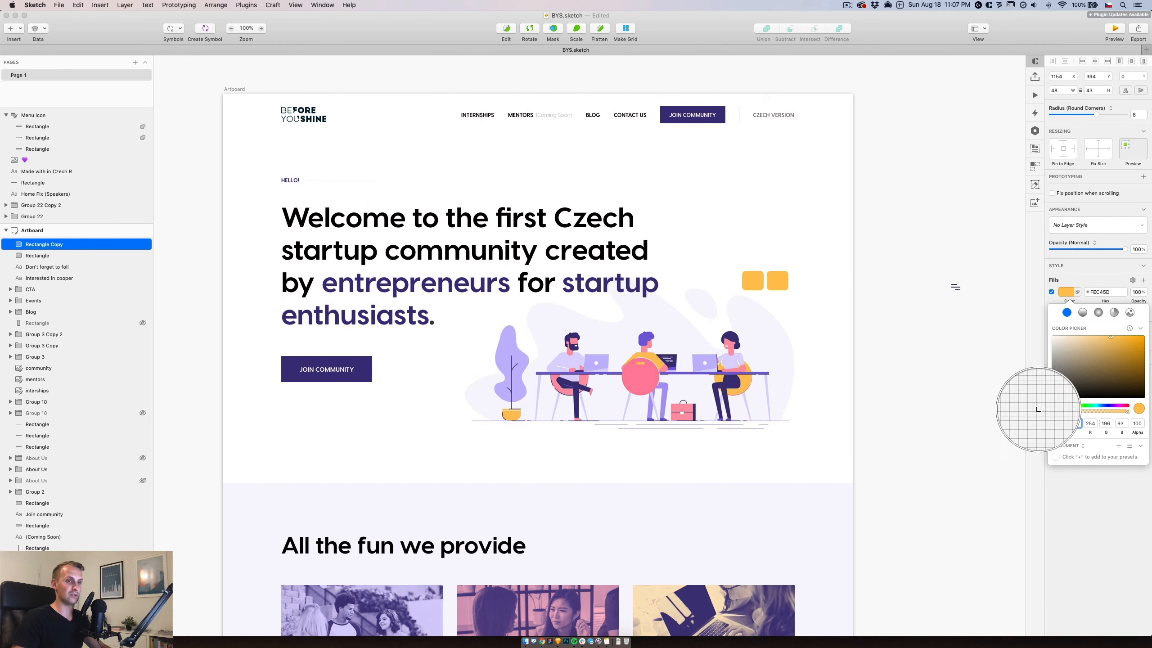
left_click(648, 381)
left_click(763, 279)
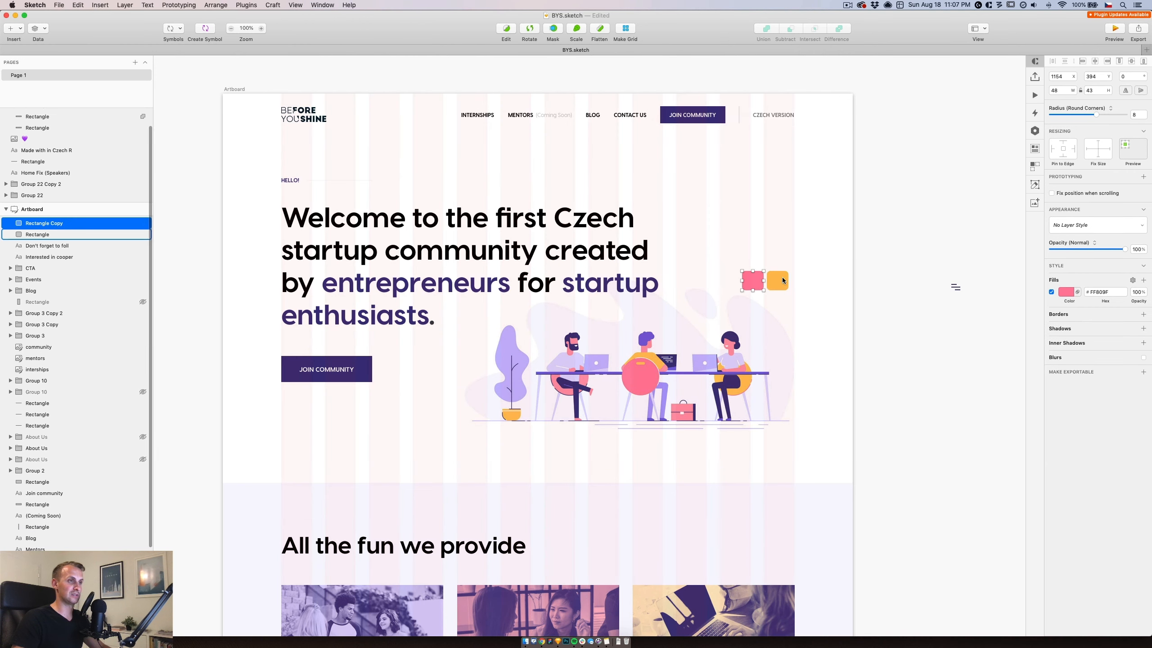
Duplicate the pink swatch and nudge the copy 60 px to the left.
key("super+d")
key("shift+Left")
key("shift+Left")
key("shift+Left")
key("shift+Left")
key("shift+Left")
key("shift+Left")
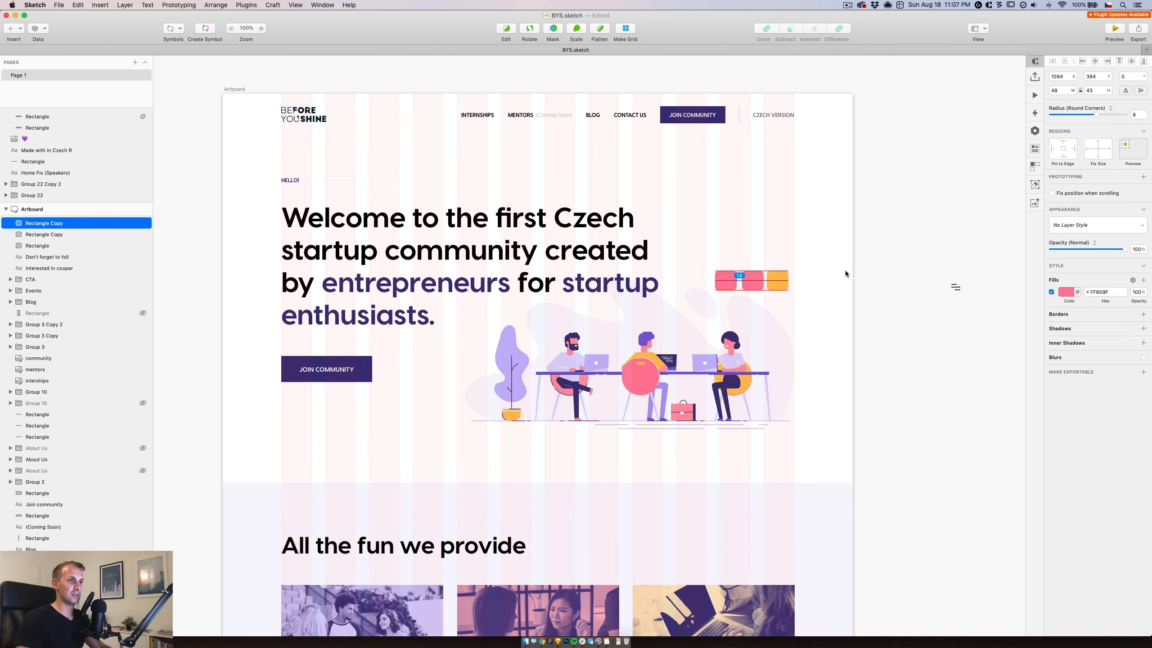
Fill the leftmost swatch with the dark purple sampled from the illustration.
left_click(1067, 292)
key("ctrl+c")
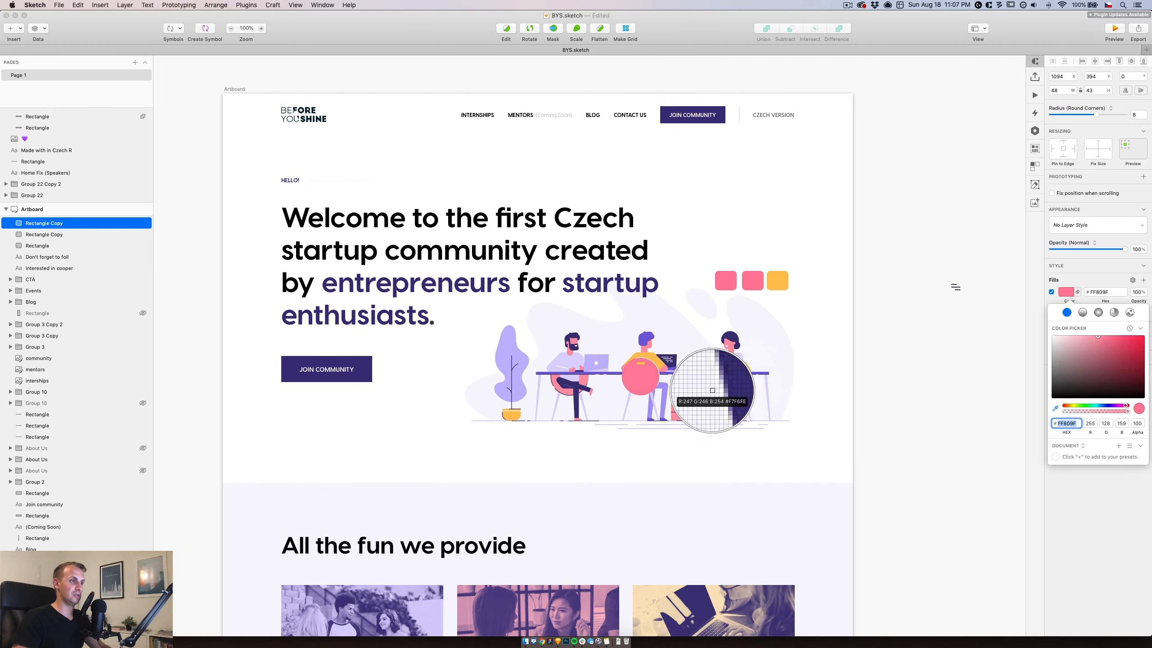
left_click(578, 388)
left_click(753, 279)
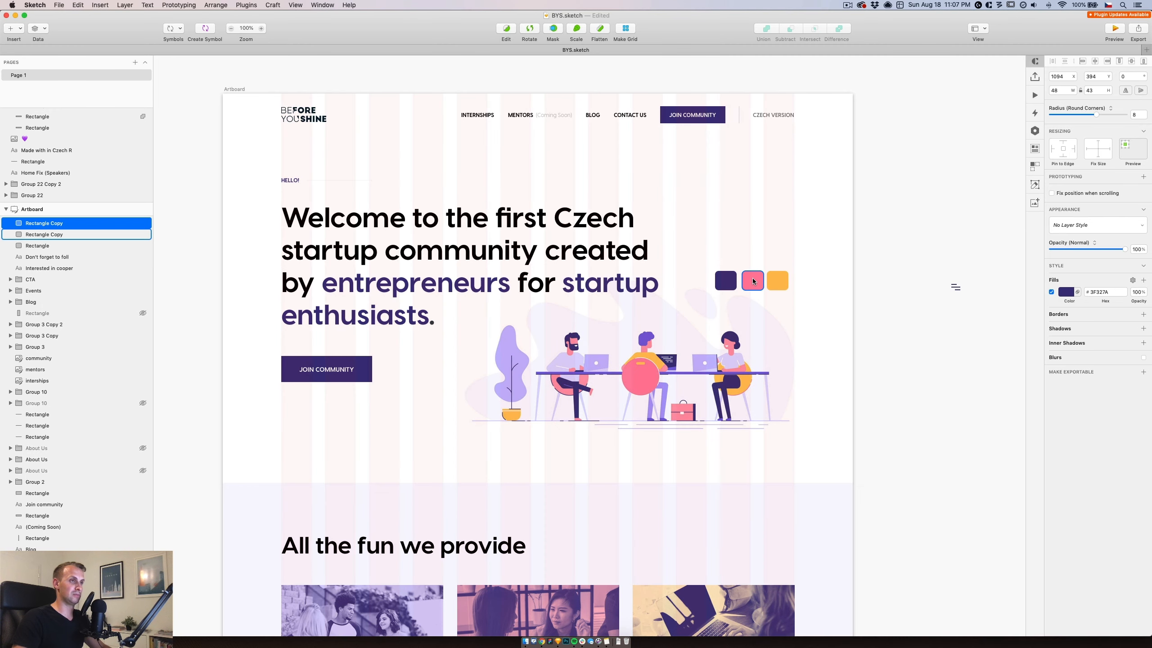
Space the purple, pink and yellow swatches evenly in a horizontal row.
left_click(774, 278)
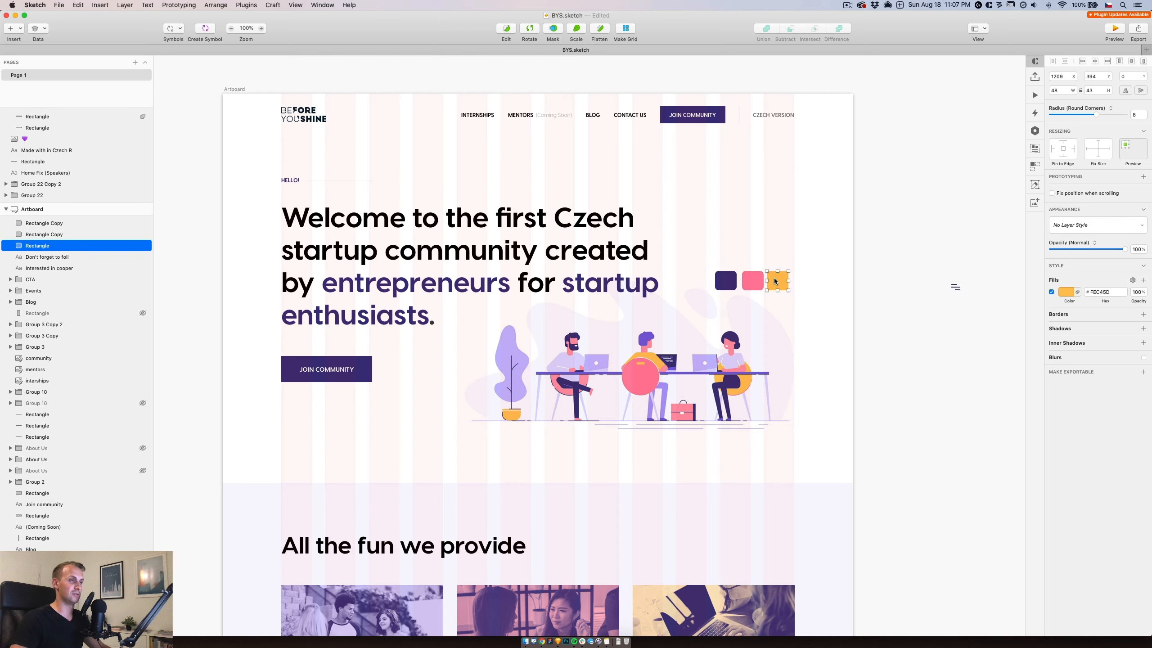
left_click(753, 280, "shift")
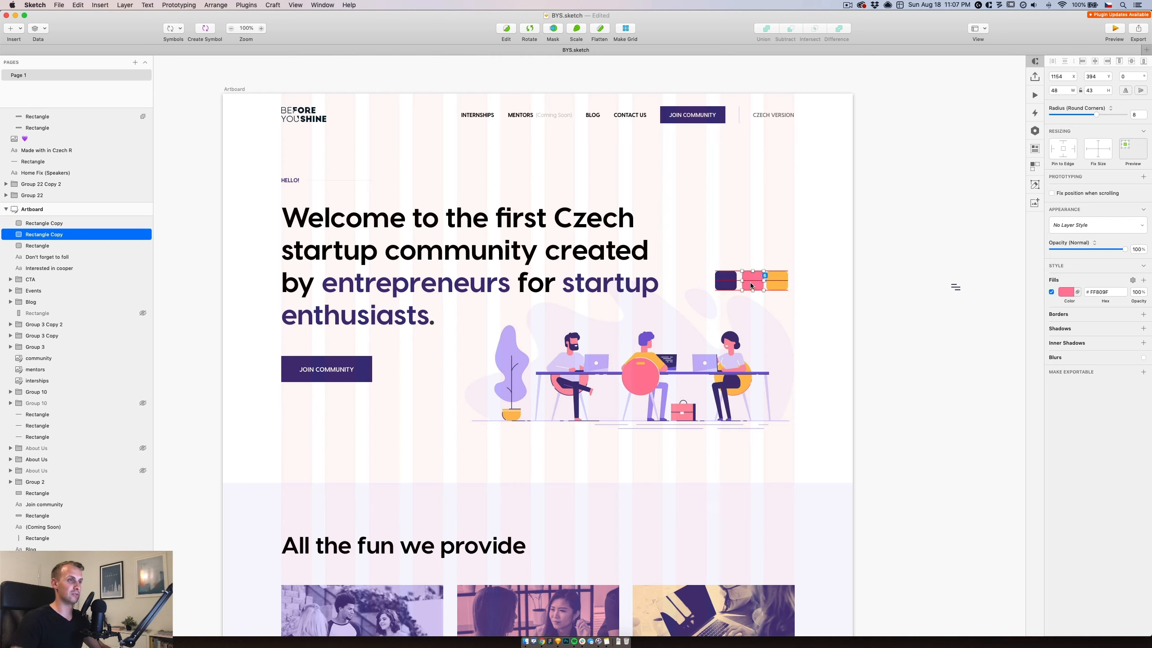
left_click(725, 280, "shift")
left_click(773, 280, "shift")
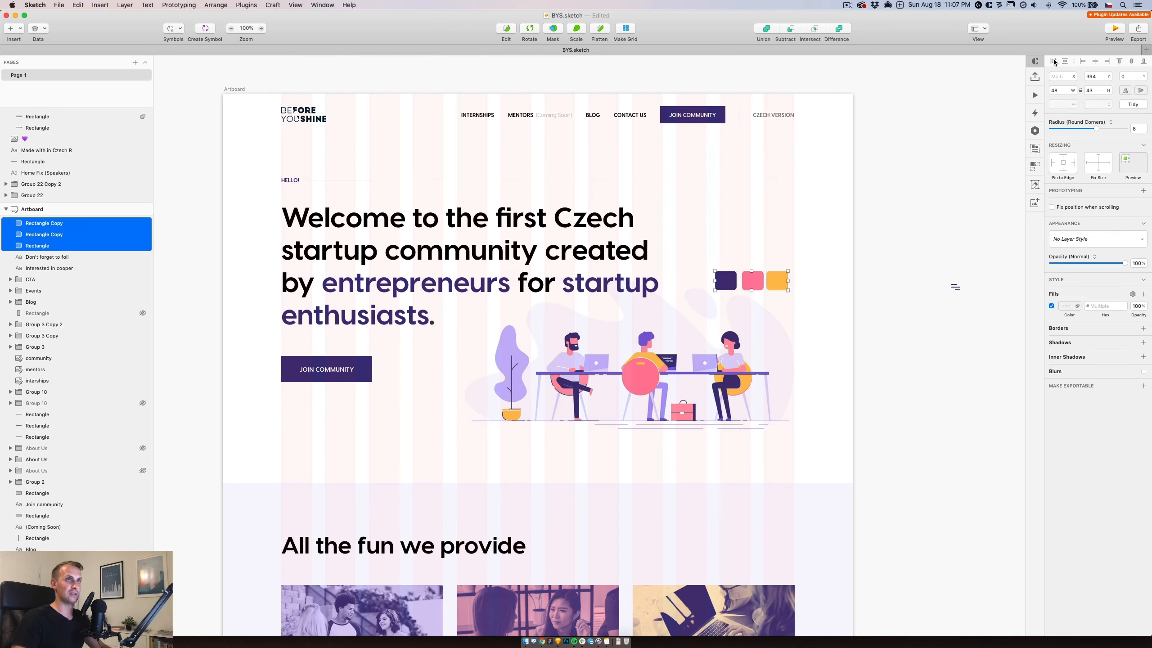
left_click(830, 241)
Paste a copy of the pink swatch and place it to the right of the yellow one.
left_click(753, 281)
key("super+c")
key("super+v")
left_click_drag(801, 286, 801, 285)
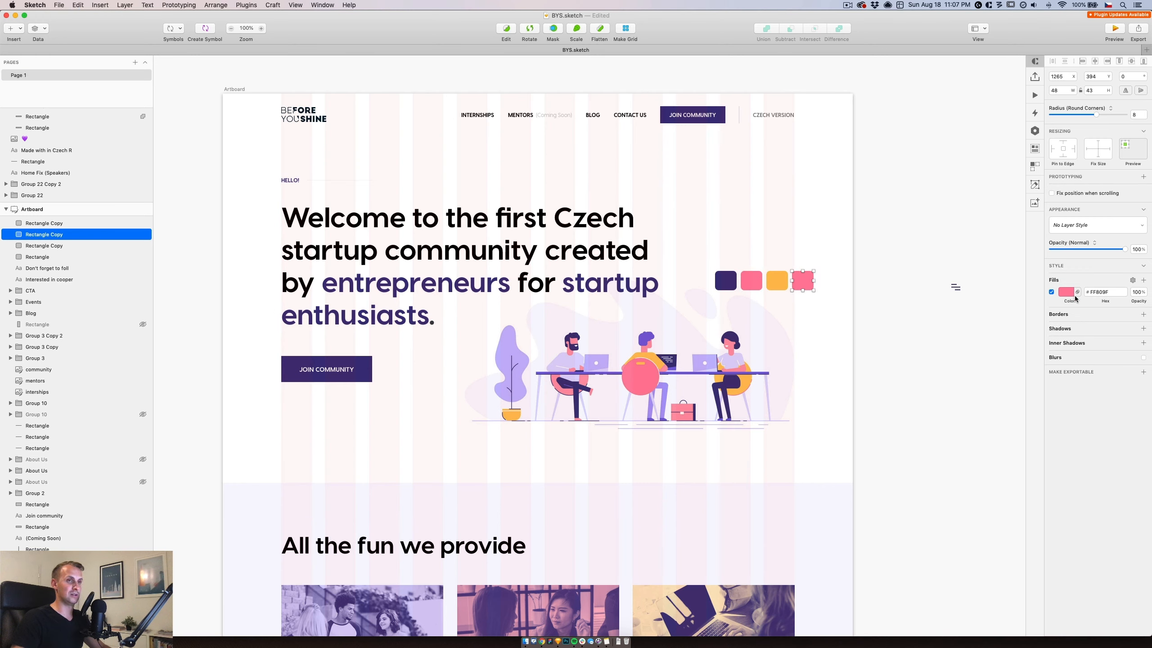
Recolour the fourth swatch's fill to a soft, muted green that suits the other colours.
left_click(1066, 294)
left_click(1079, 406)
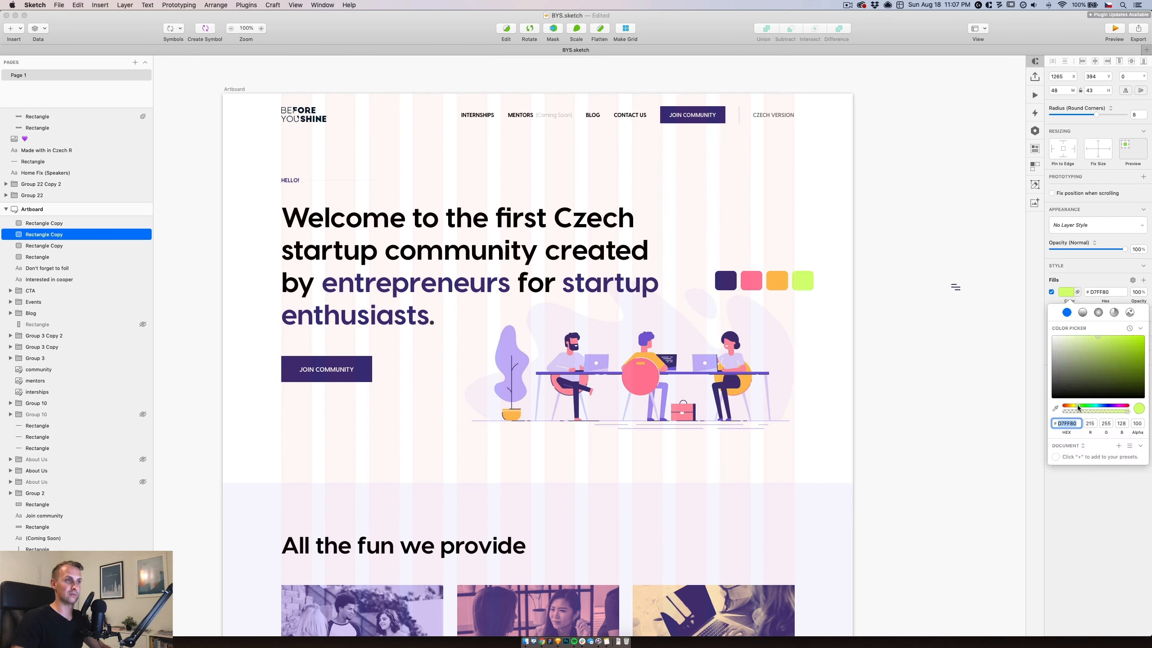
left_click_drag(1079, 408, 1086, 408)
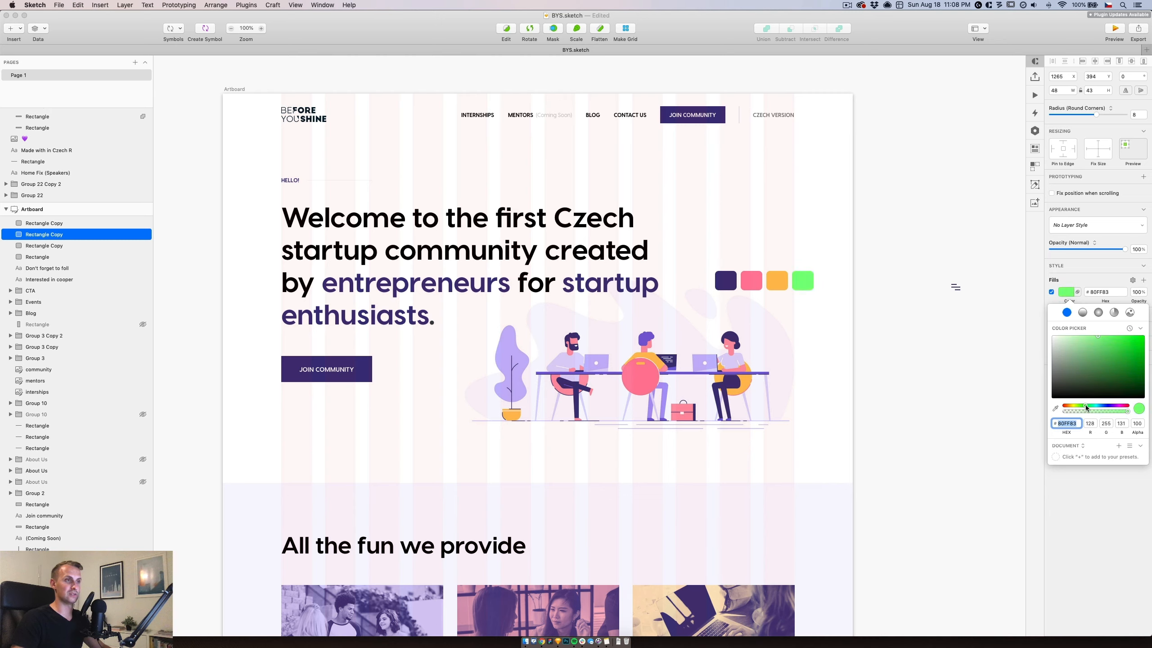
left_click_drag(1135, 339, 1082, 346)
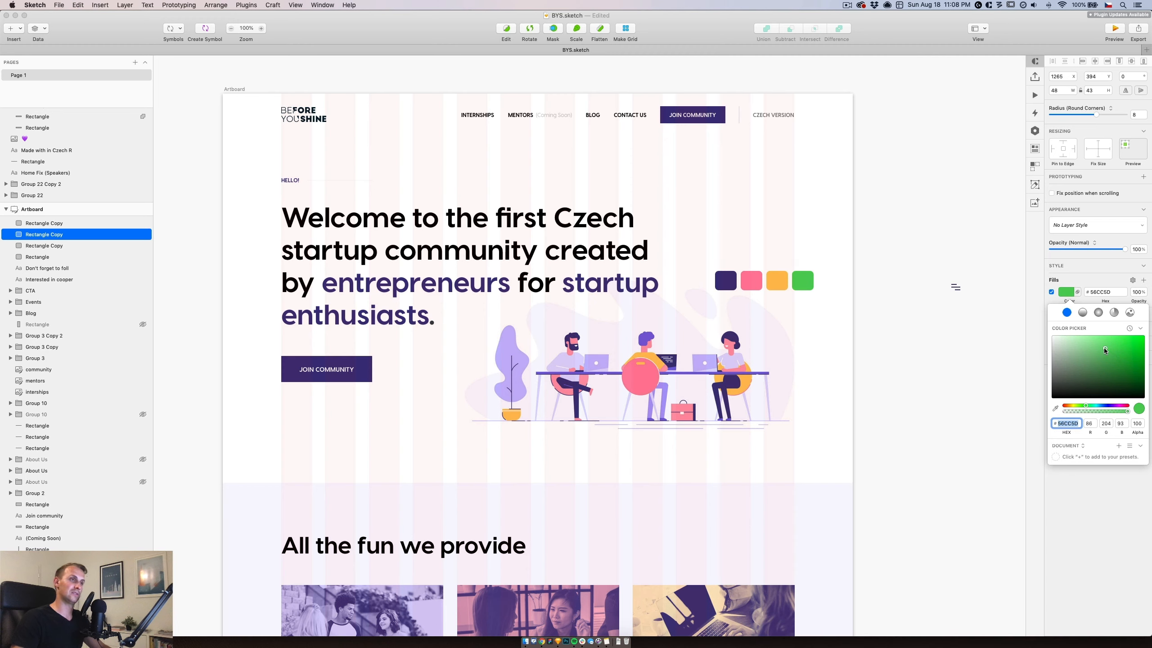
left_click(828, 320)
left_click(827, 320)
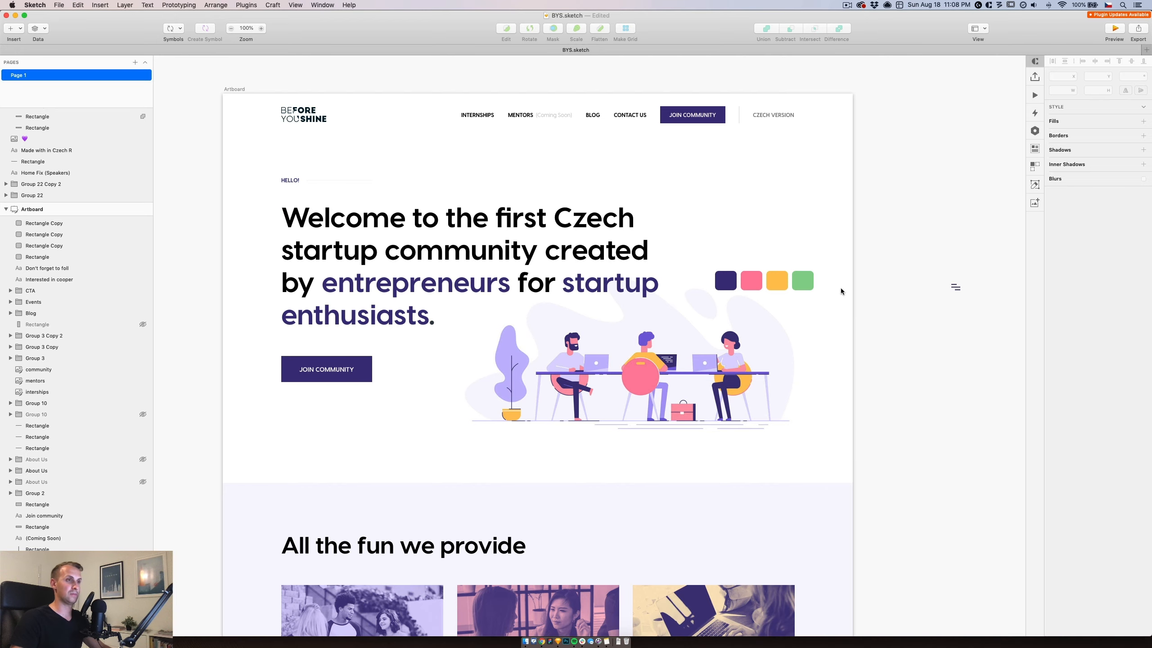
Copy the green swatch's hex colour code and switch to the Webflow project in Chrome.
left_click(803, 281)
double_click(1096, 293)
key("super+c")
key("Escape")
left_click(541, 642)
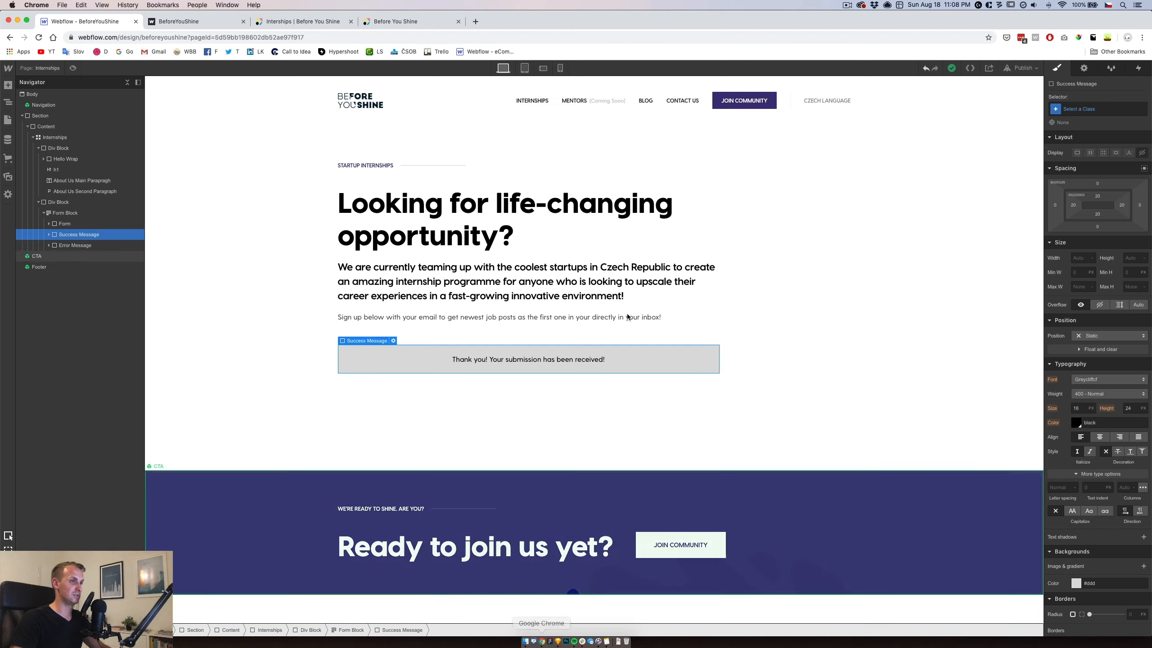
Set the form's success message background colour to the copied green.
left_click(640, 358)
left_click(643, 349)
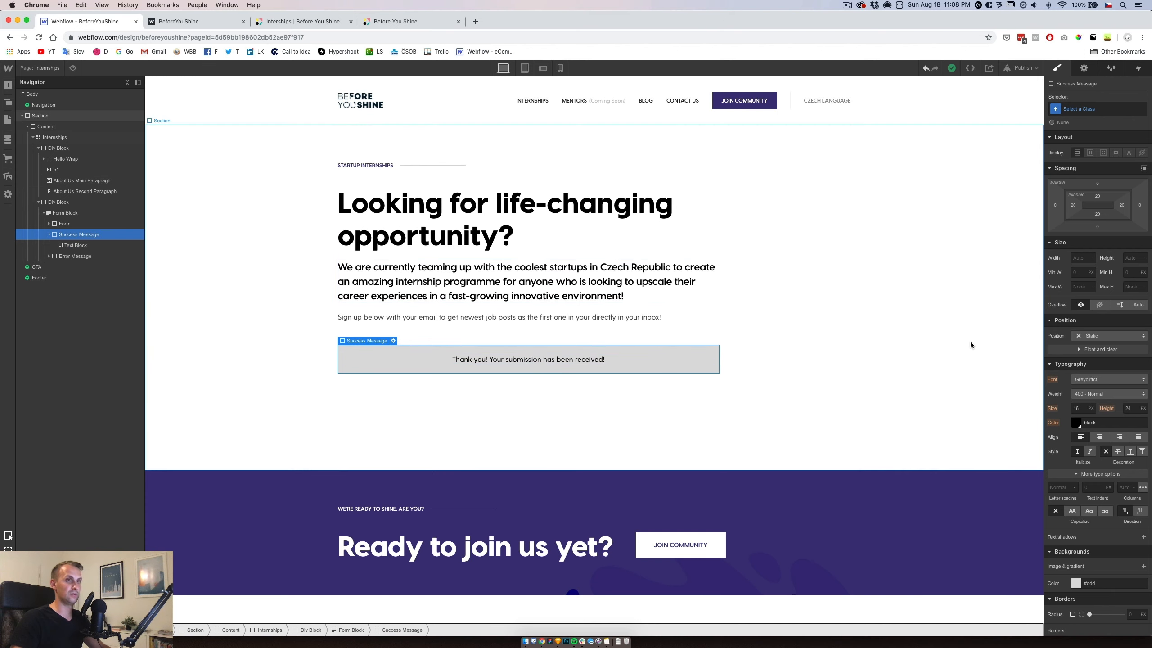
left_click(1079, 110)
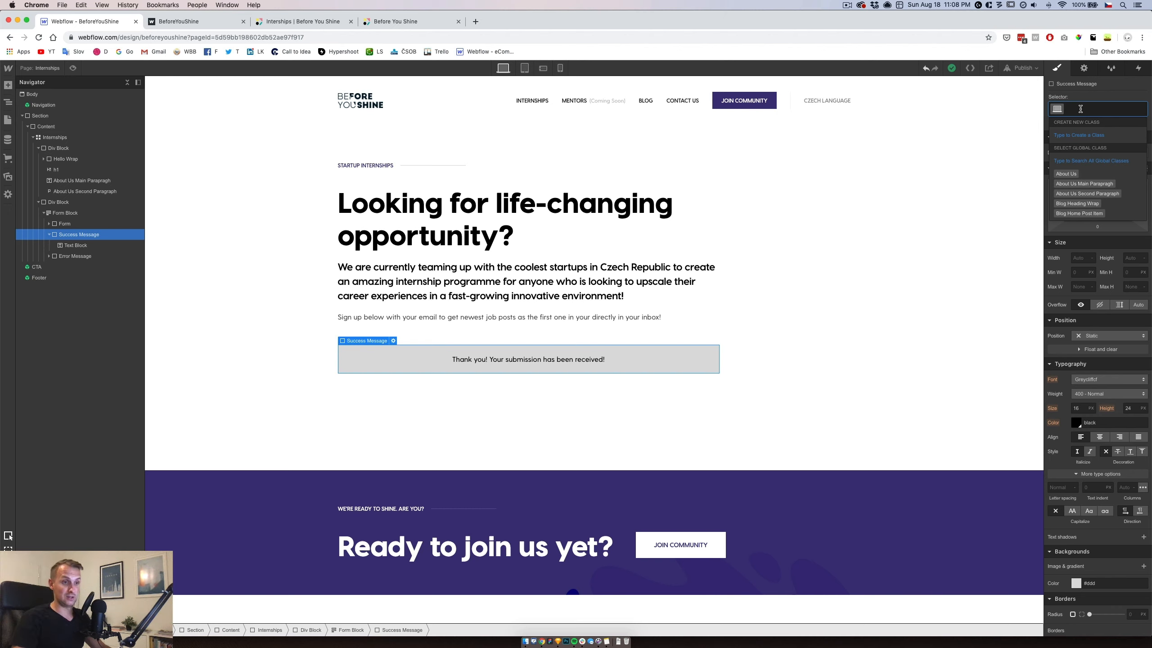
left_click(1104, 583)
key("Return")
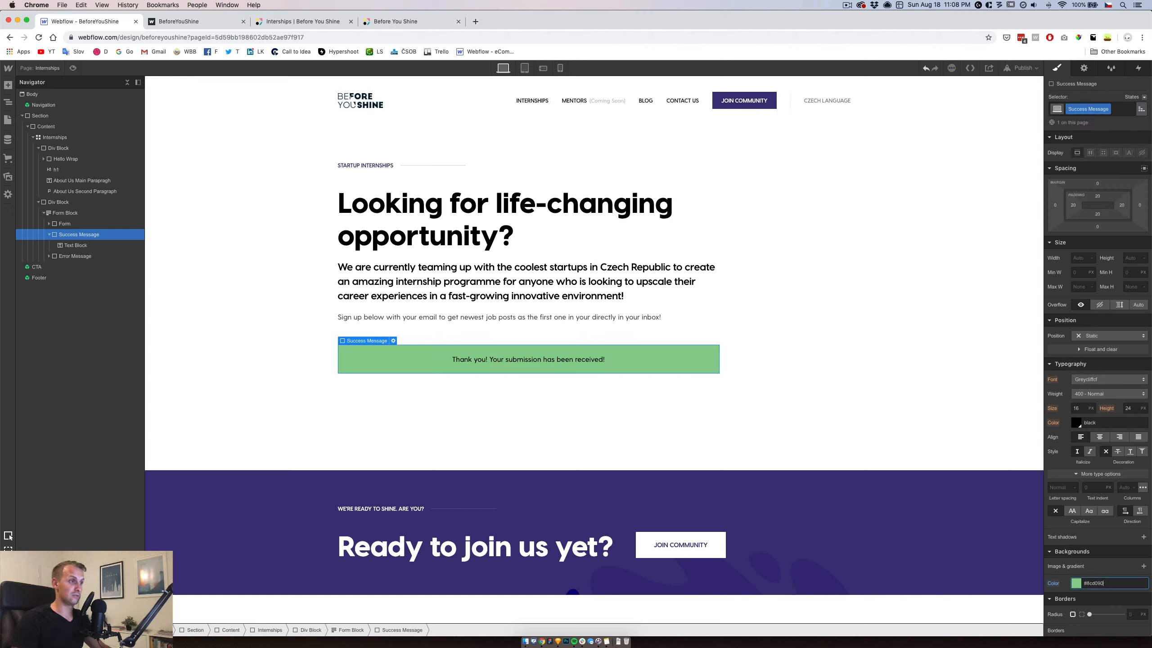
right_click(1107, 582)
left_click(958, 352)
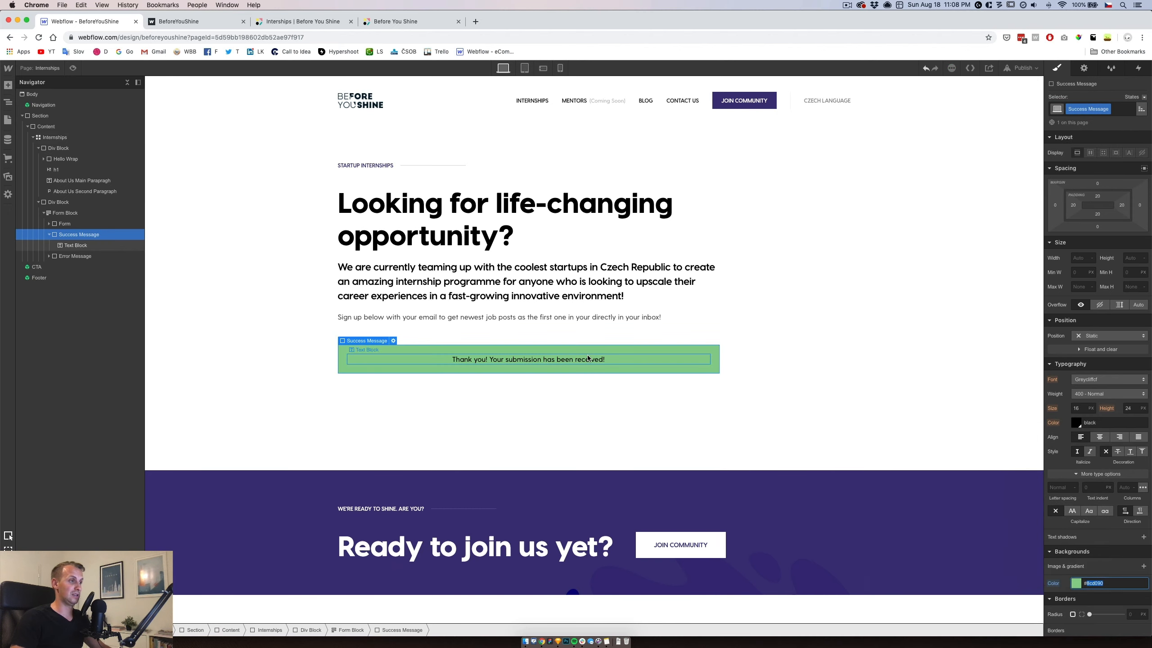
Make the success message text uppercase with a 14 px font size and 22 px line height.
left_click(603, 360)
left_click(703, 353)
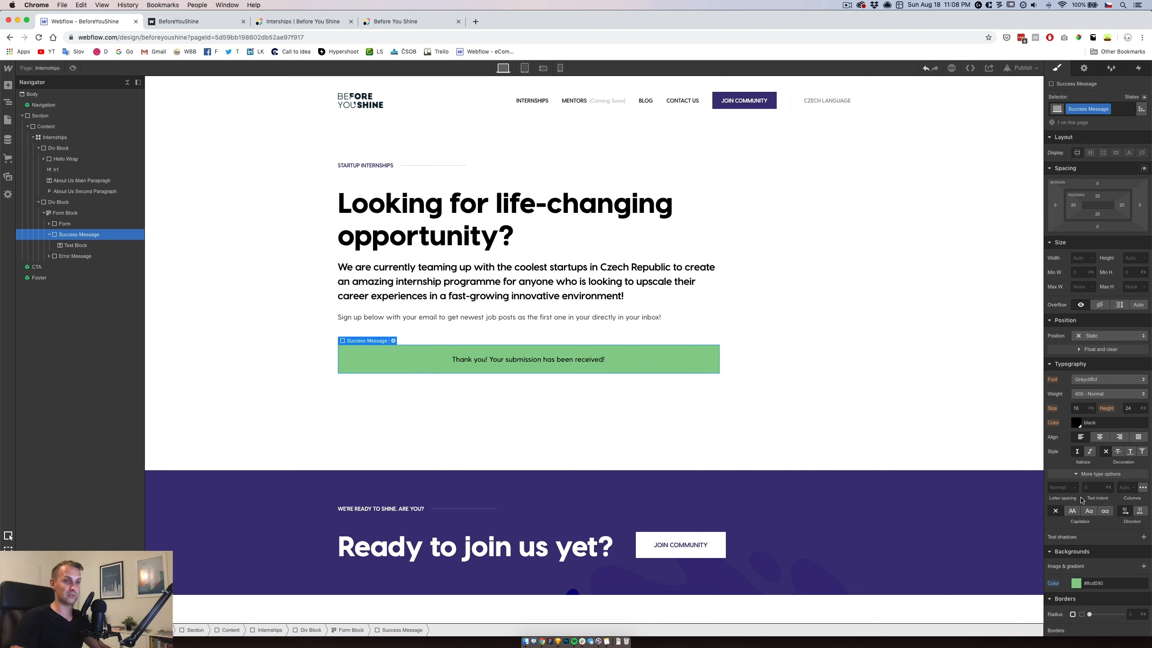
left_click(1073, 512)
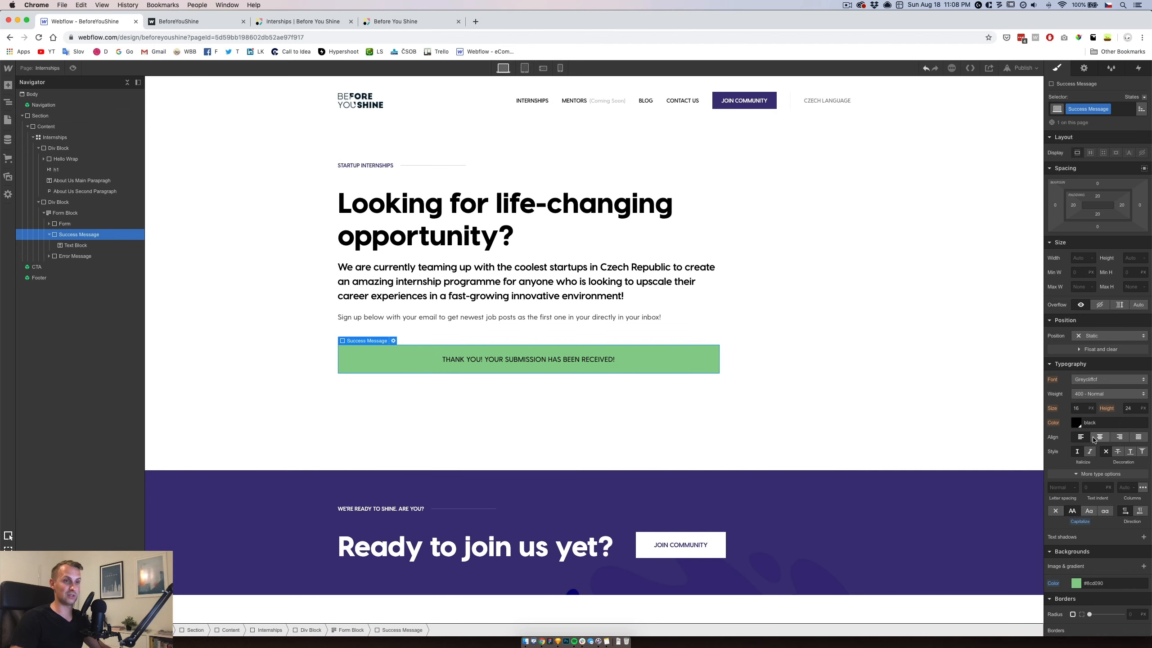
type("14")
key("Tab")
type("2")
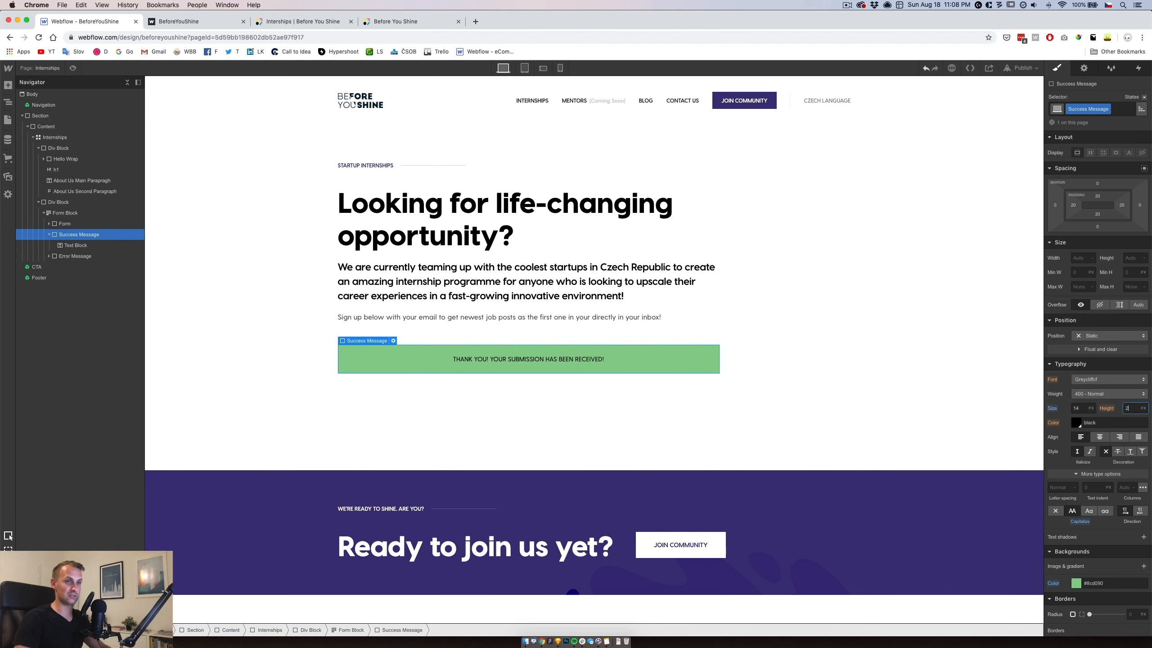
Set the success message font to Visbycf with a weight of 600 - Semi Bold.
left_click(1091, 394)
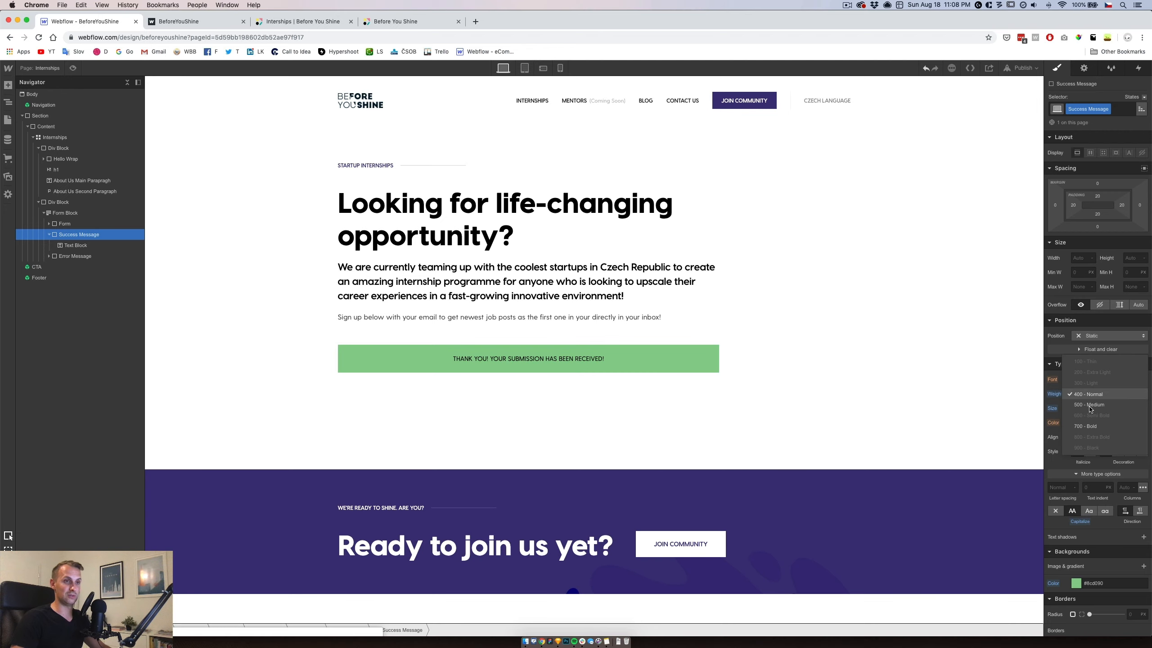
left_click(1090, 406)
left_click(1093, 380)
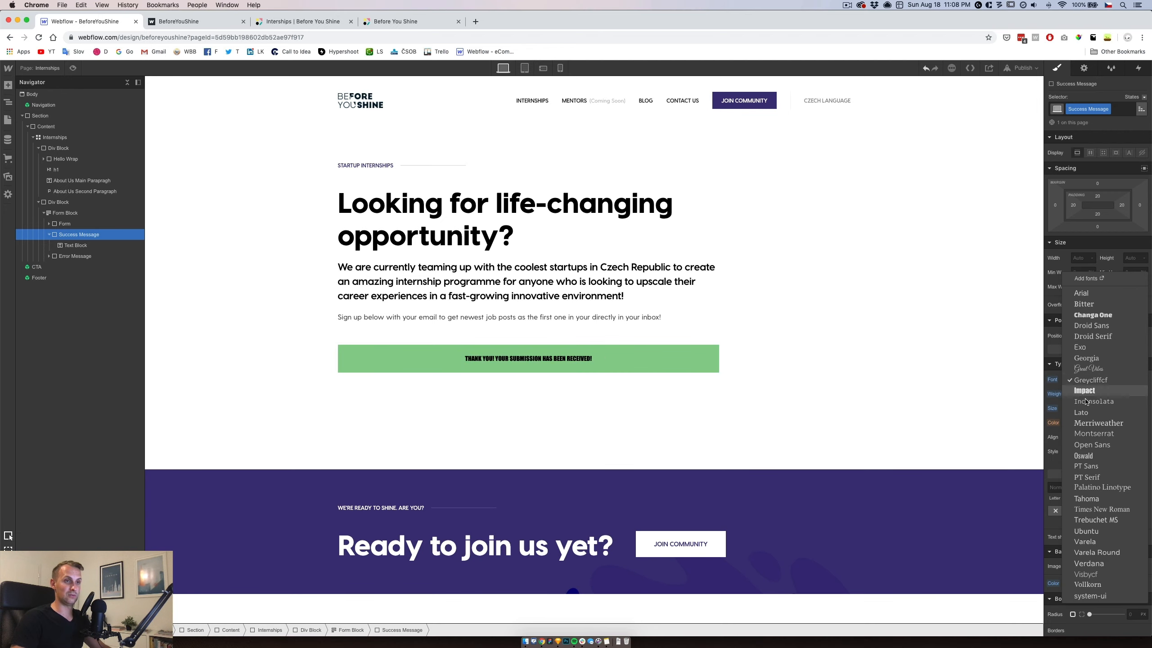
left_click(1087, 573)
left_click(1106, 394)
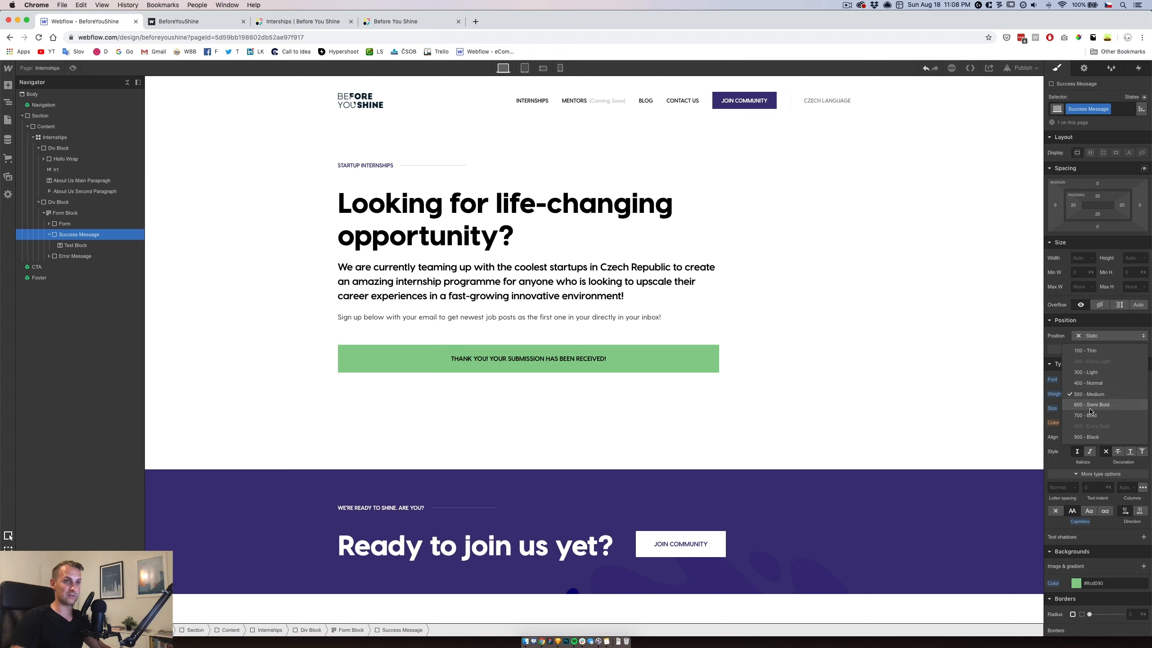
left_click(1091, 407)
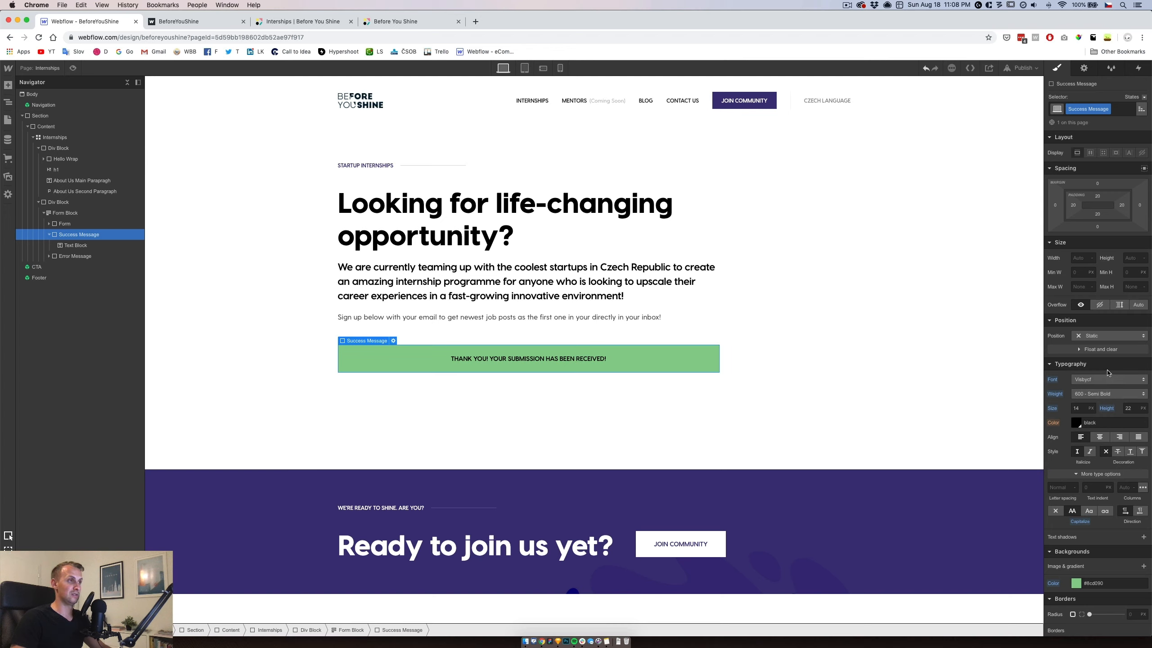
left_click(1076, 424)
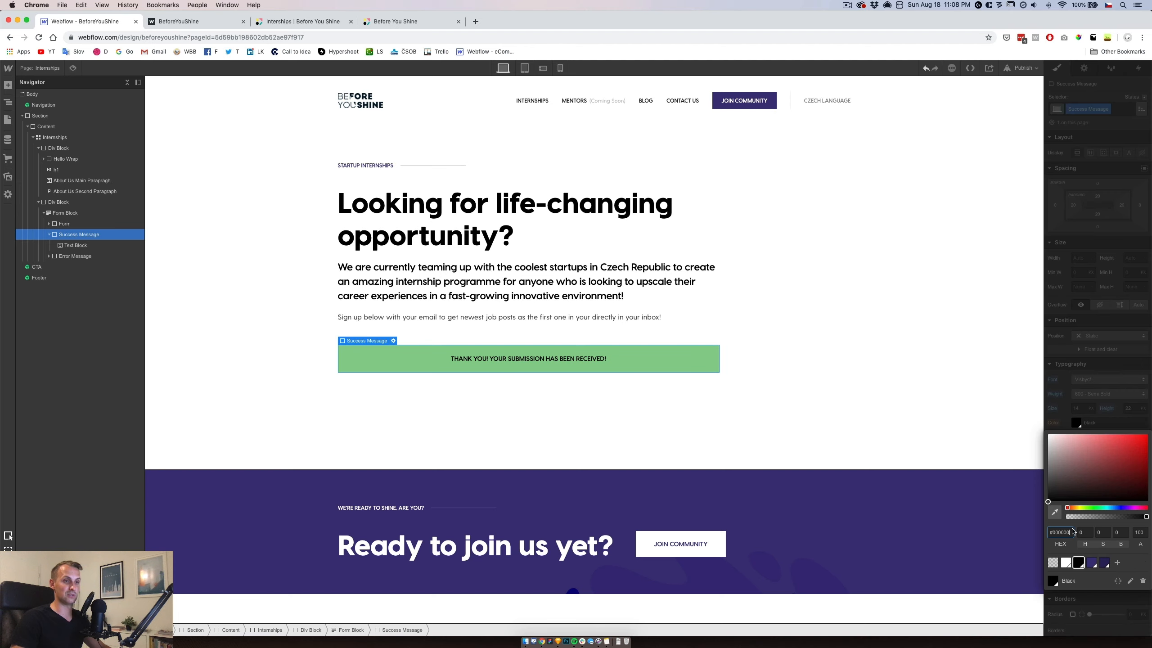
left_click(1110, 426)
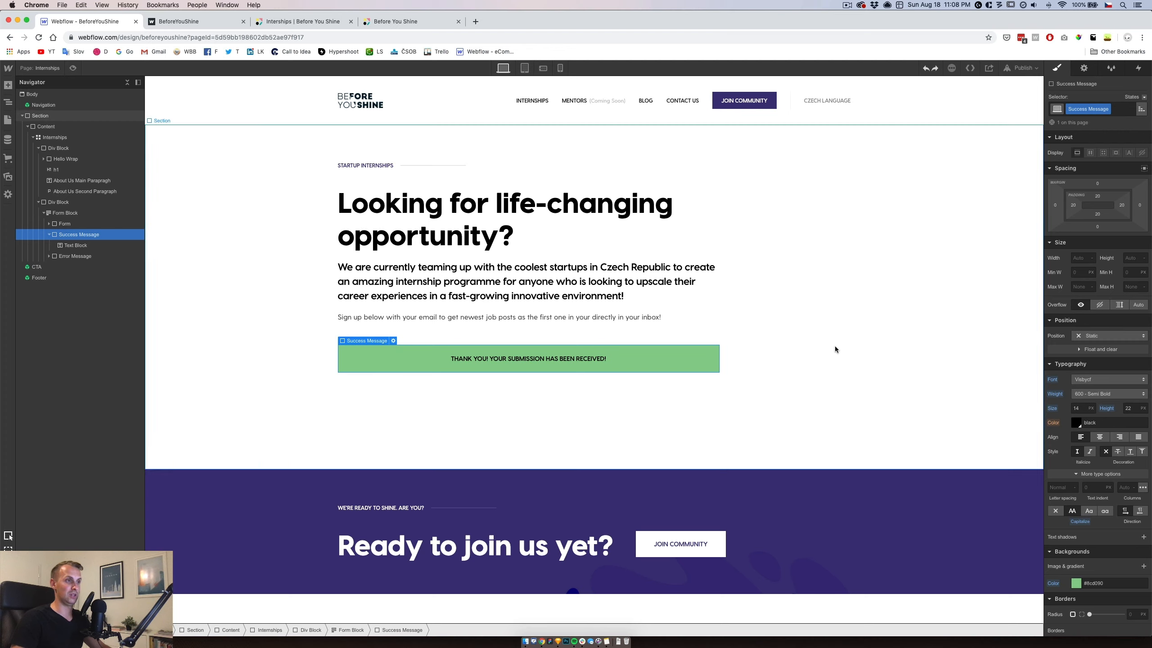
left_click(710, 389)
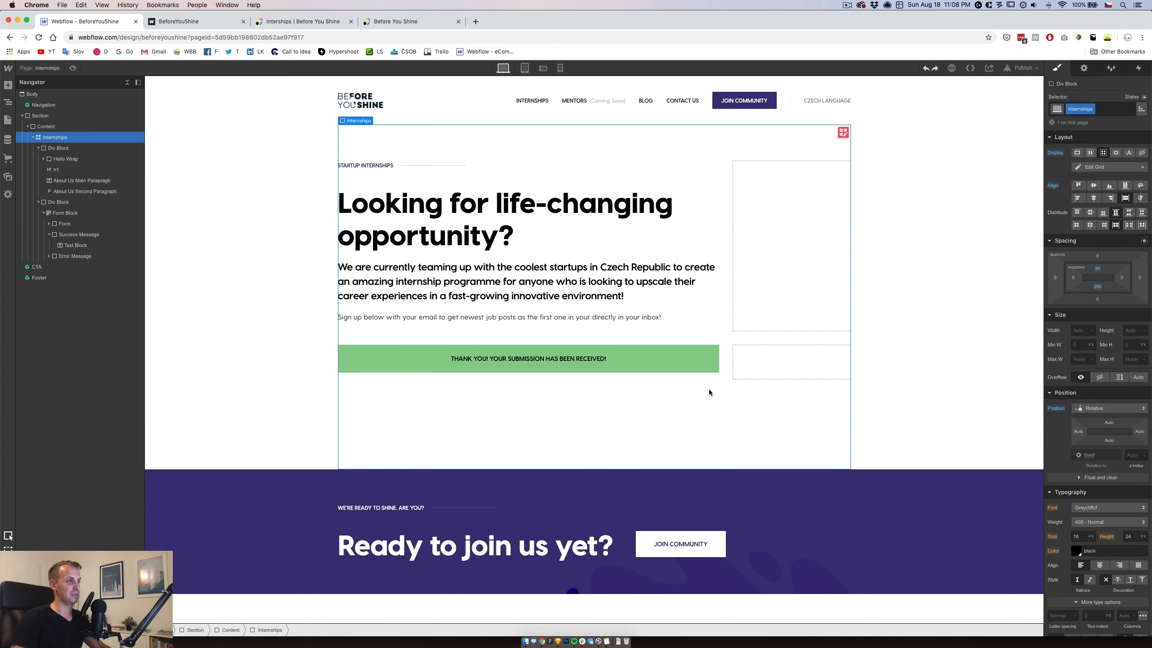
left_click(657, 348)
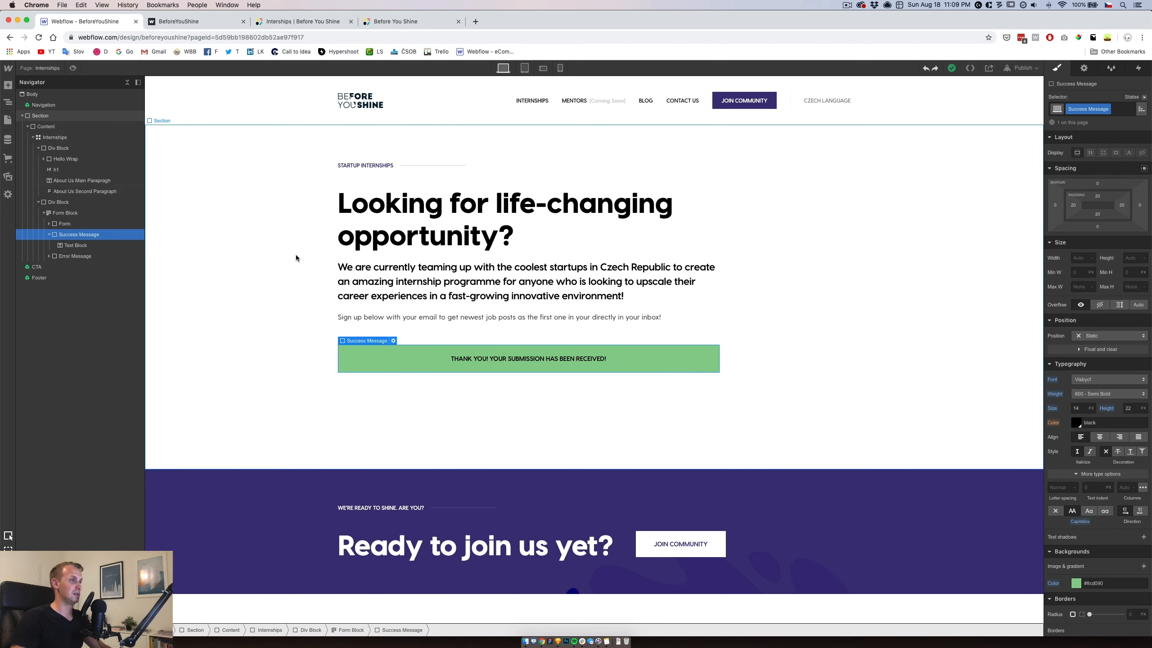
Collapse the success message in the element tree and show the form's Error state.
left_click(49, 234)
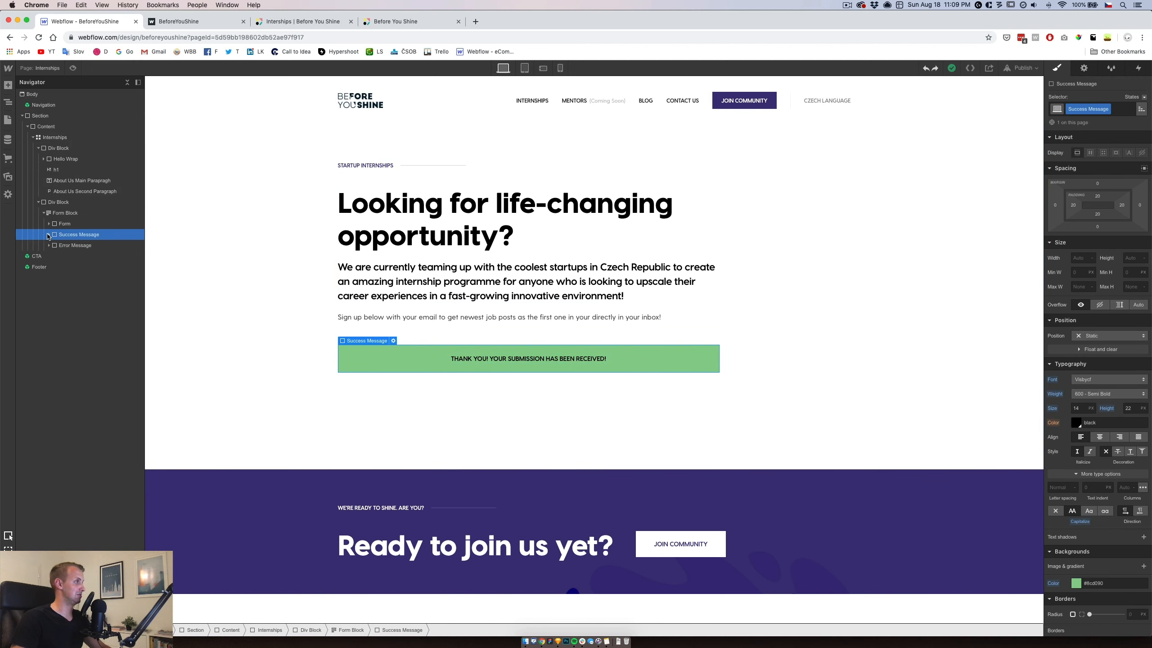
left_click(1084, 68)
left_click(1135, 139)
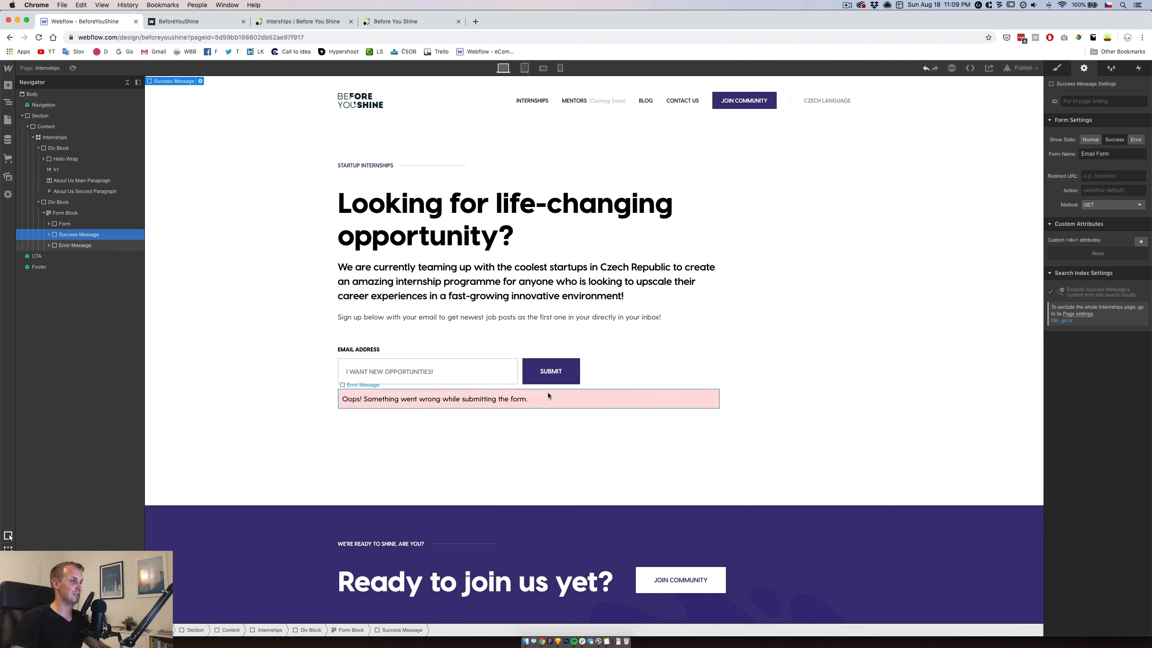
Apply the existing Success Message class to the form's error message block.
left_click(548, 394)
left_click(1058, 68)
left_click(1089, 109)
type("Succ")
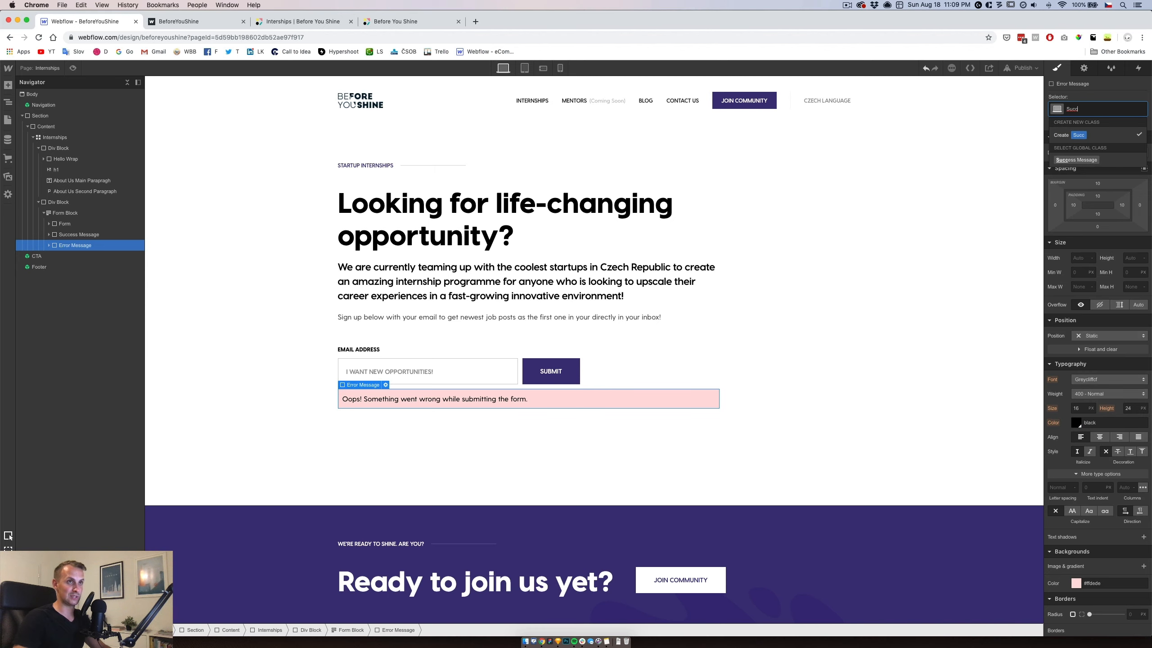
left_click(1076, 159)
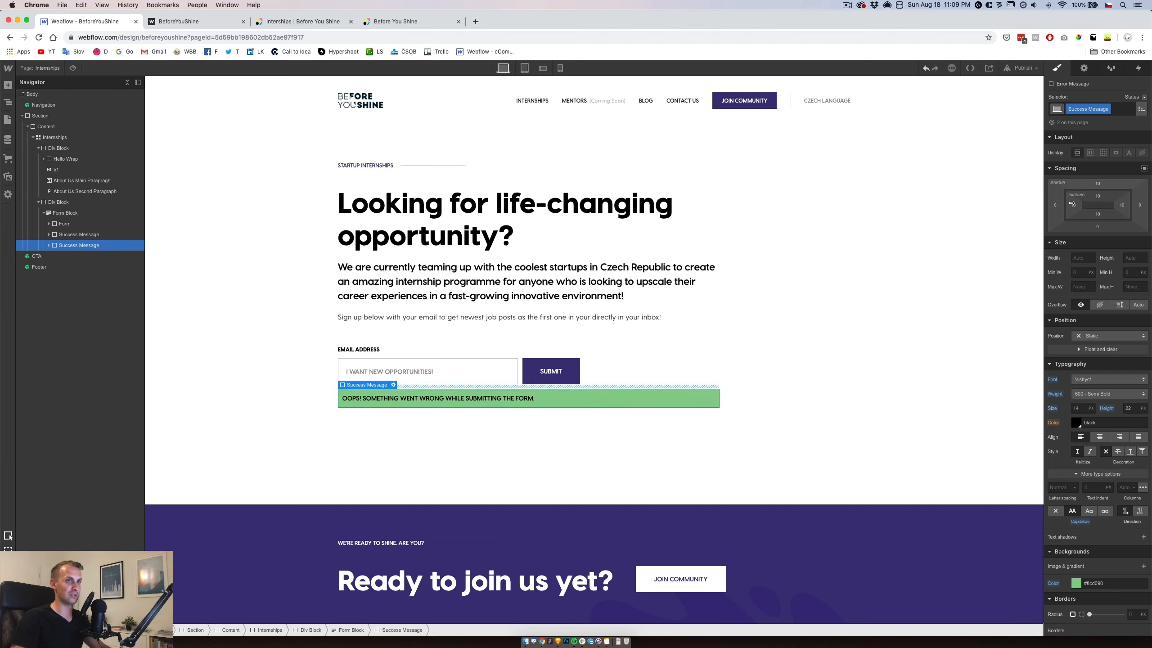
Duplicate the error block's Success Message class as a new class called Error Message.
left_click(1108, 111)
left_click(1096, 132)
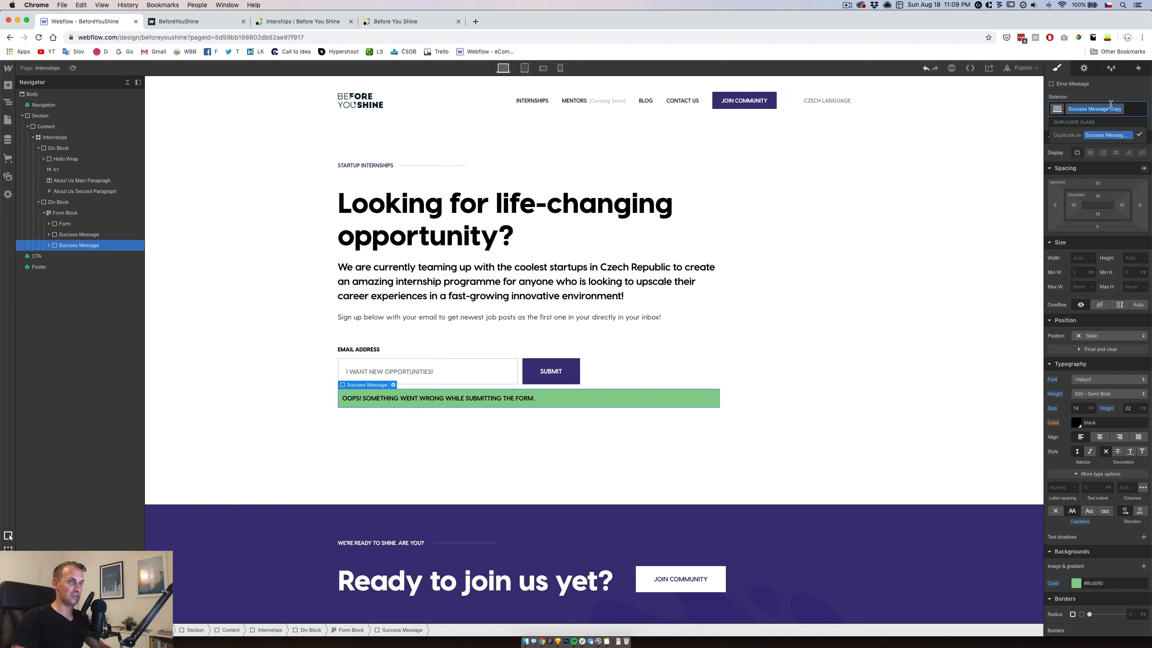
type("Error")
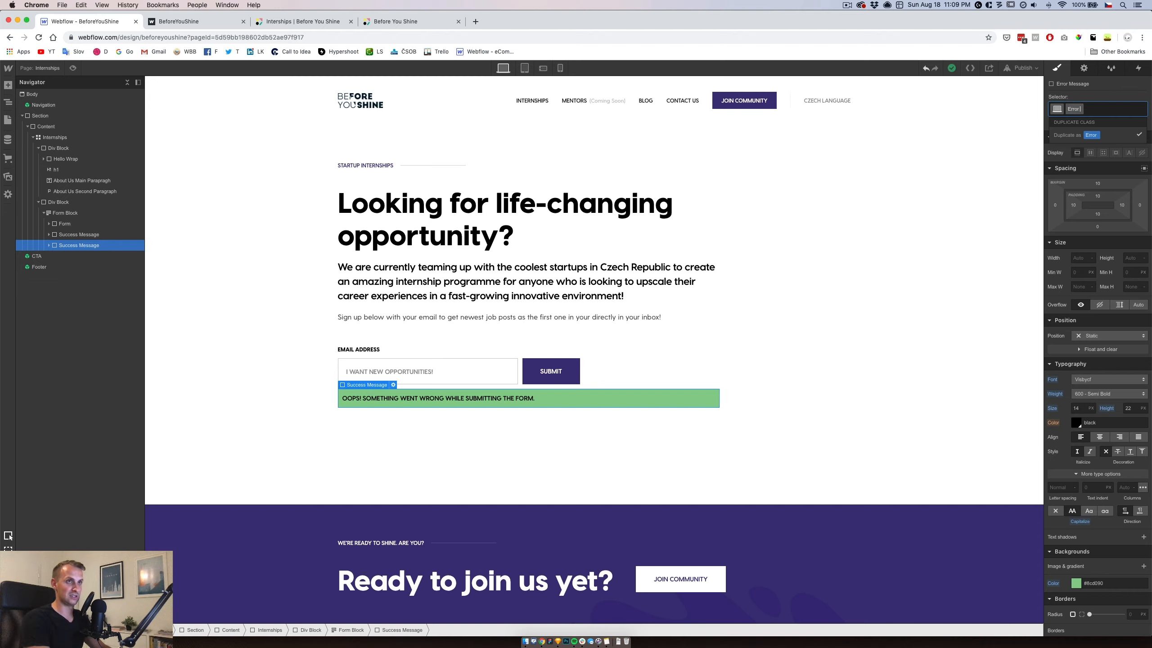
type(" Message")
key("Return")
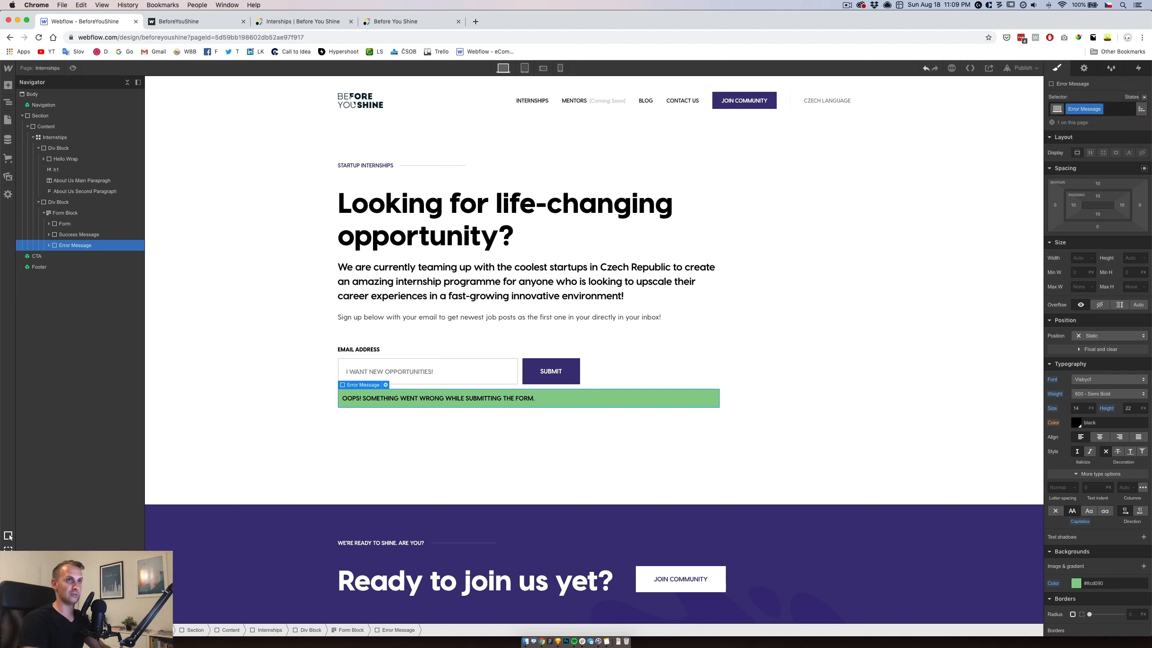
Set the error message's padding to 20 px on all four sides.
left_click(1098, 197)
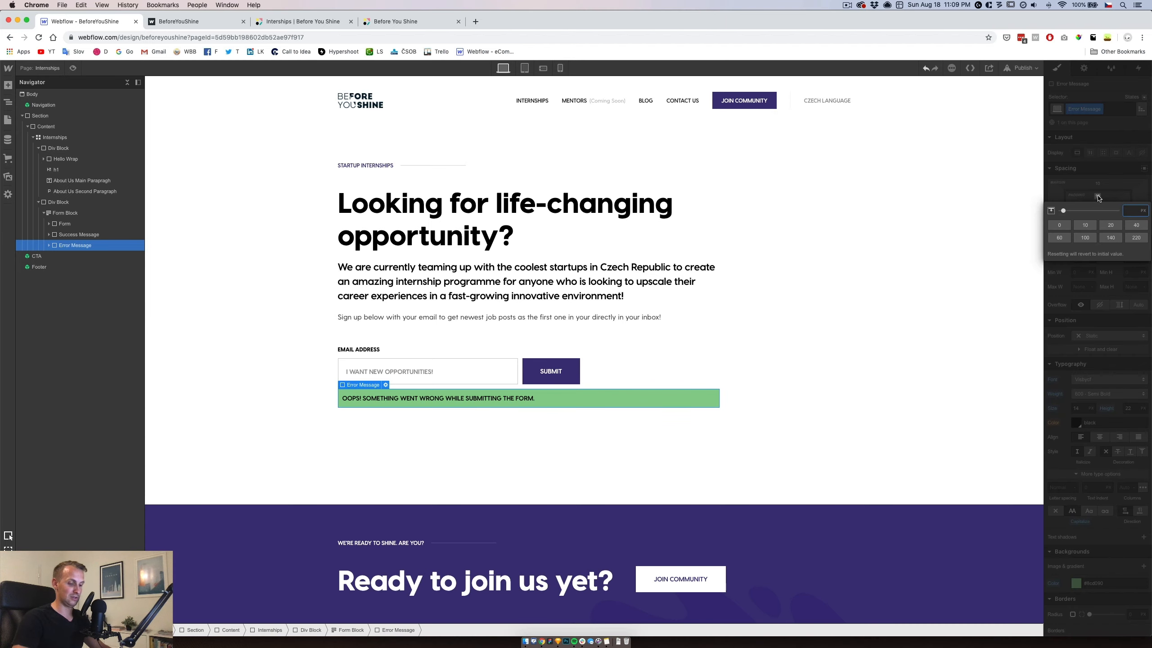
type("20")
key("Return")
left_click(1074, 205)
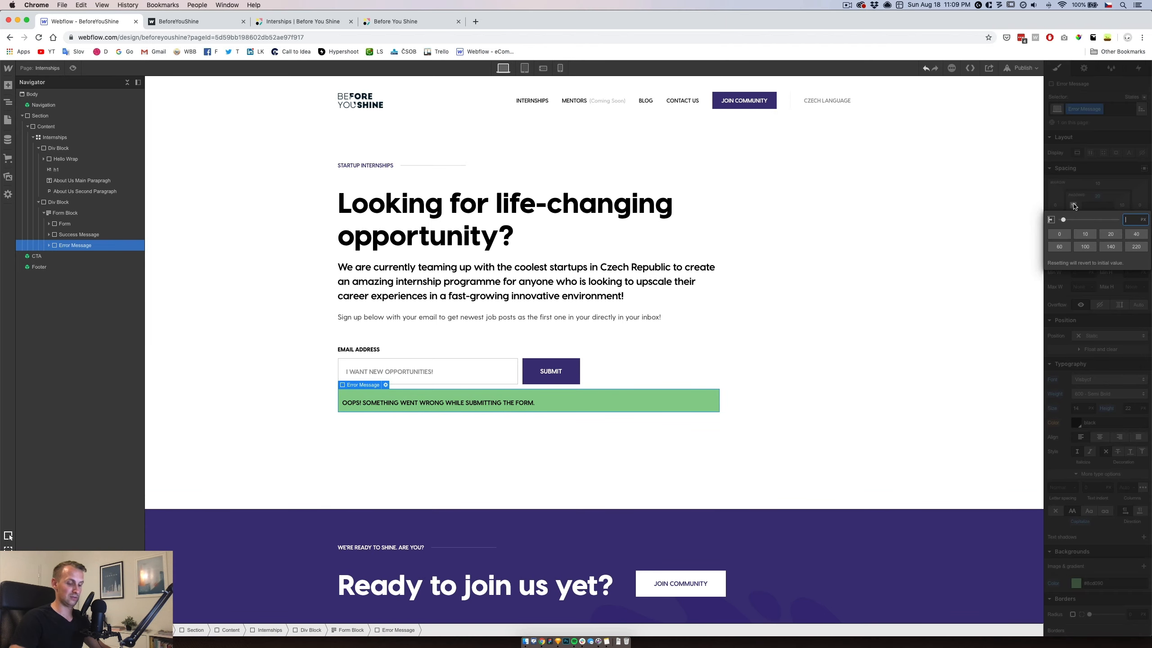
type("20")
key("Return")
left_click(1122, 205)
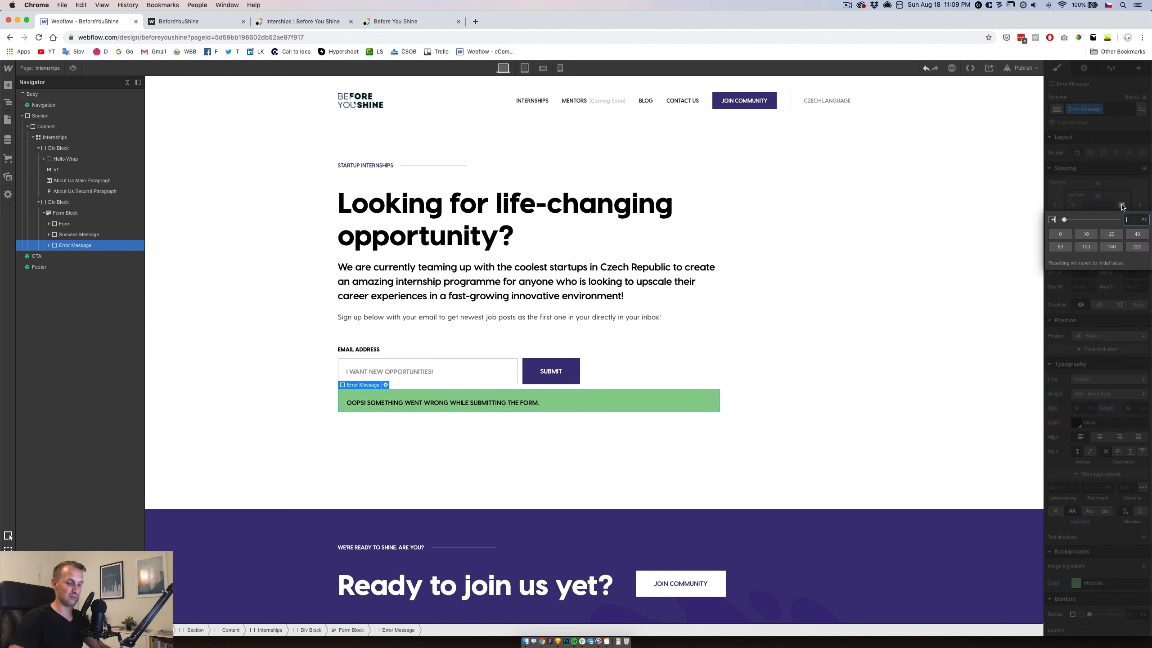
type("20")
key("Return")
left_click(1098, 215)
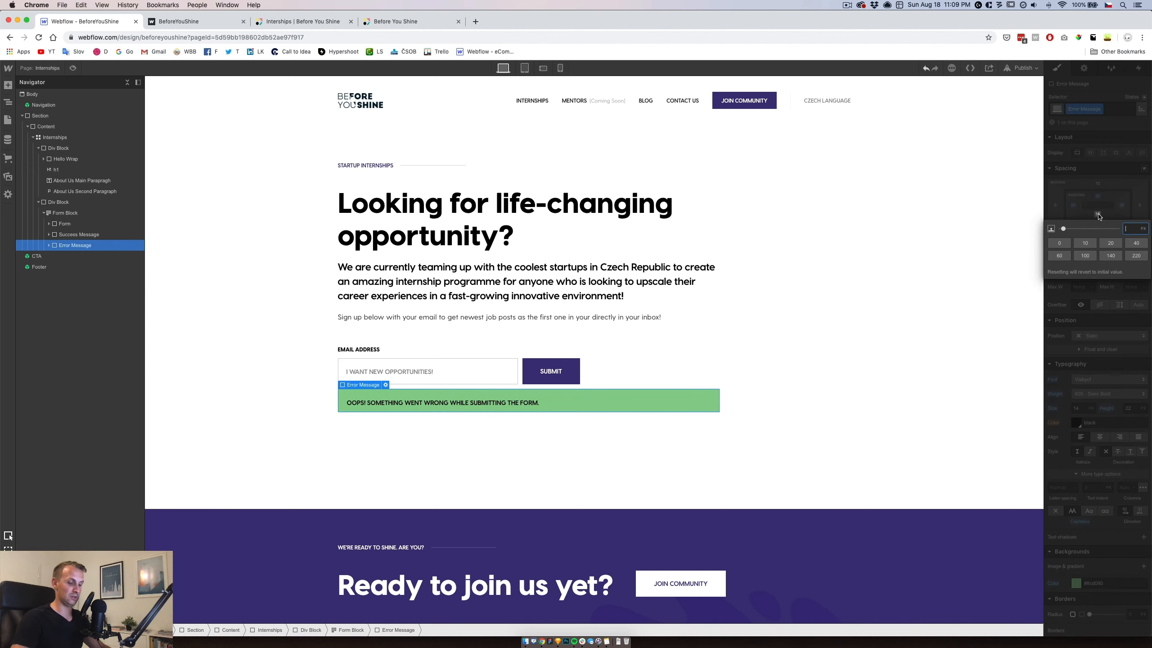
type("20")
key("Return")
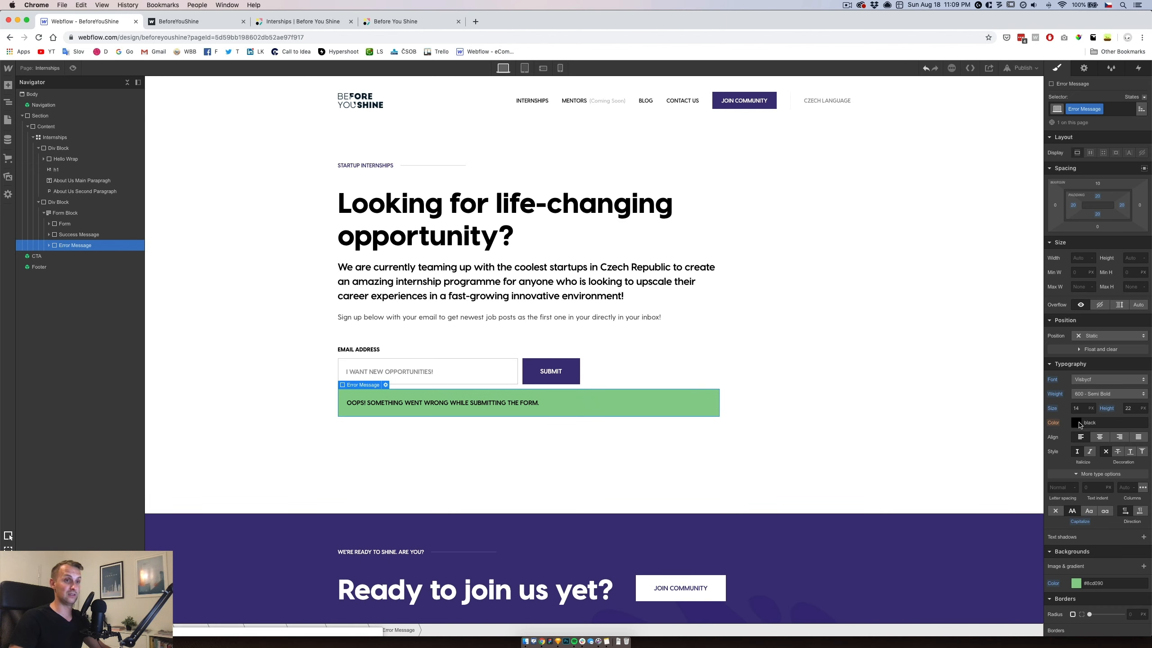
Copy the pink swatch's hex code FF809F from Sketch, apply it in Webflow as the error message's background colour, and centre the message text.
left_click(559, 642)
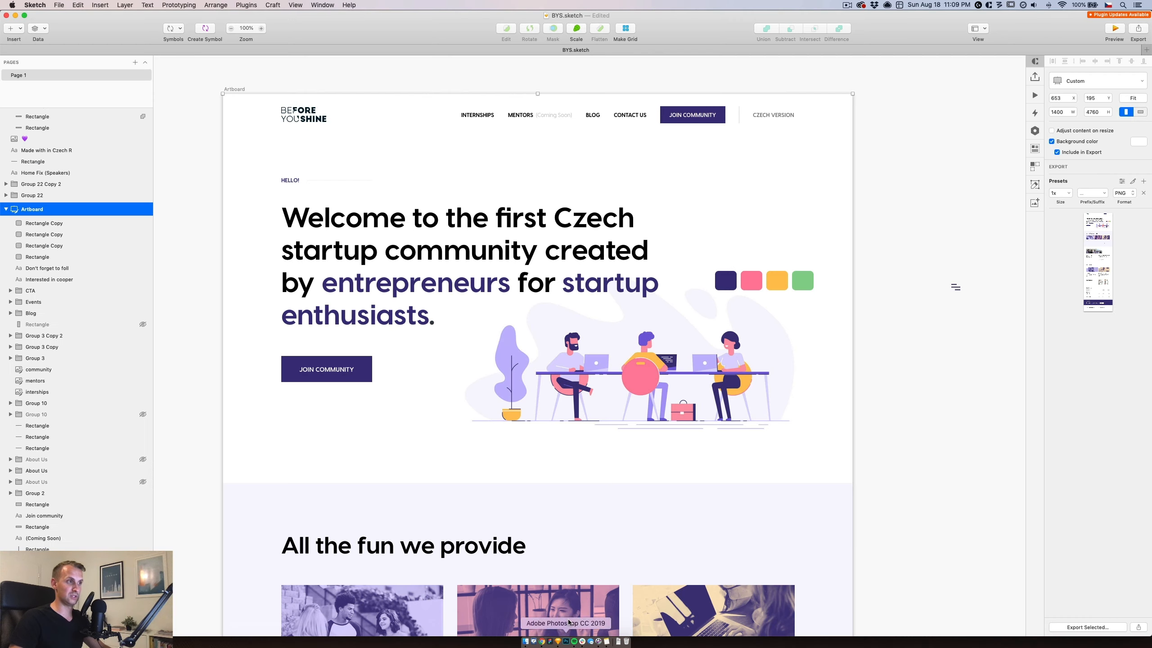
left_click(755, 284)
double_click(1103, 293)
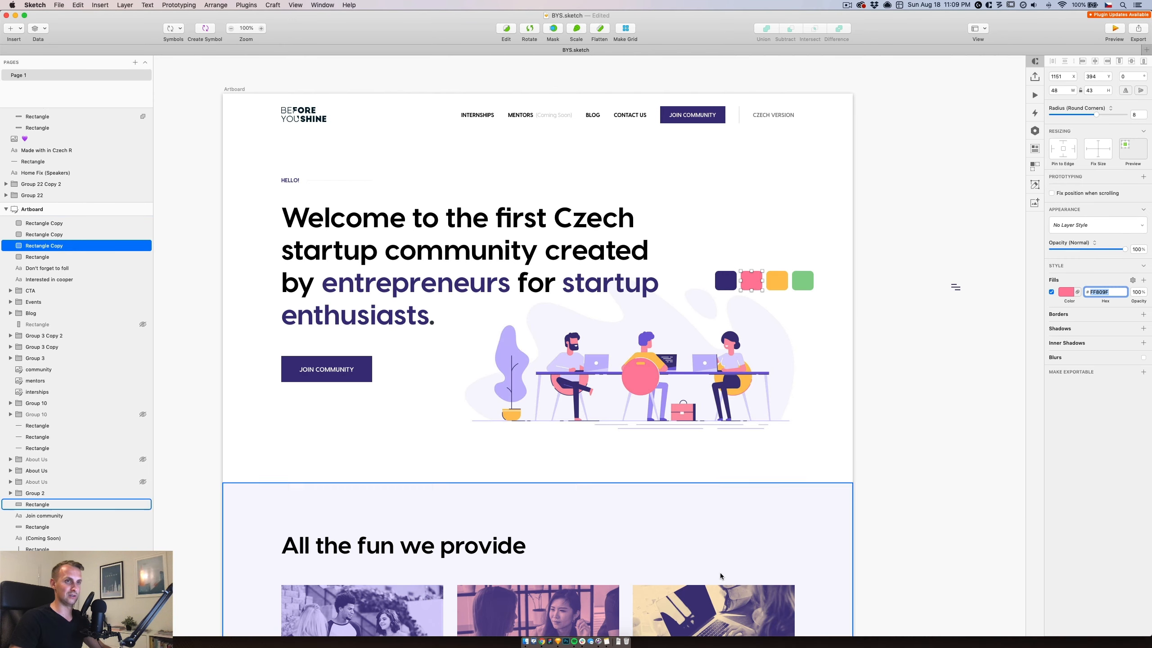
key("Escape")
left_click(542, 641)
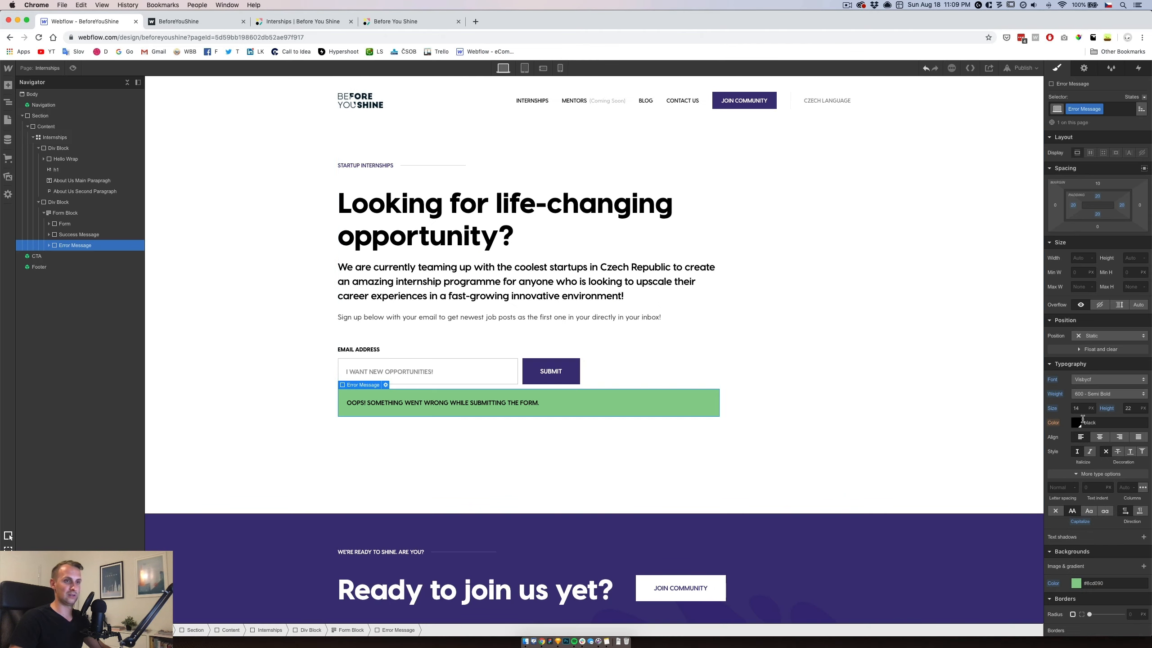
left_click(1107, 584)
type("ff809f")
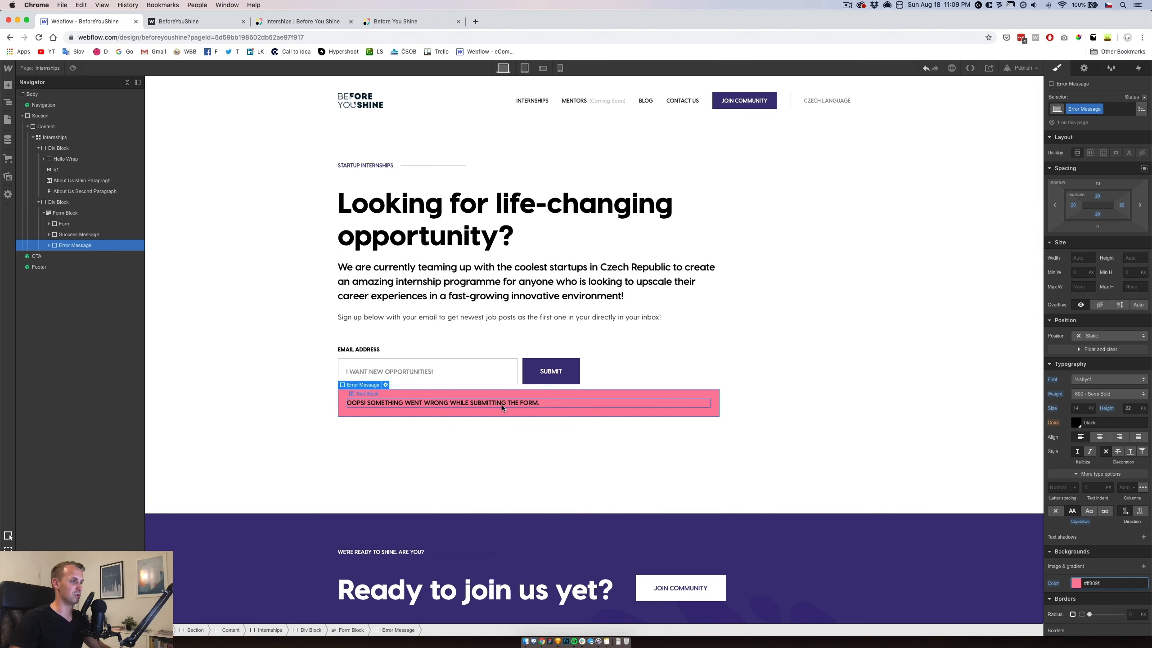
left_click(1100, 437)
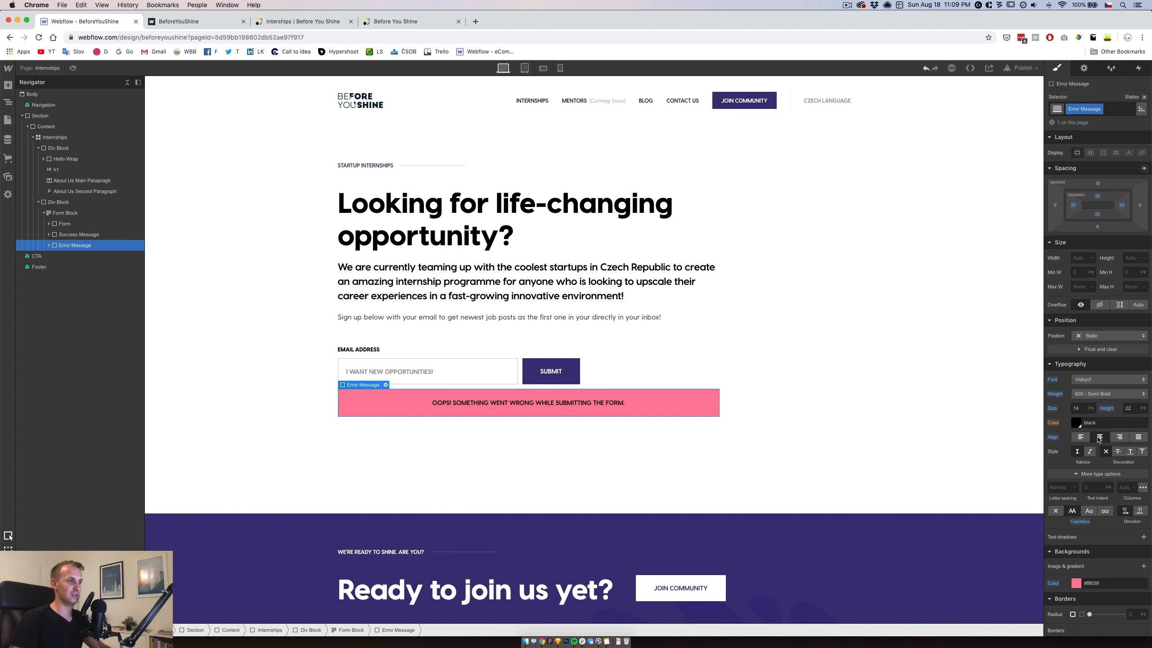
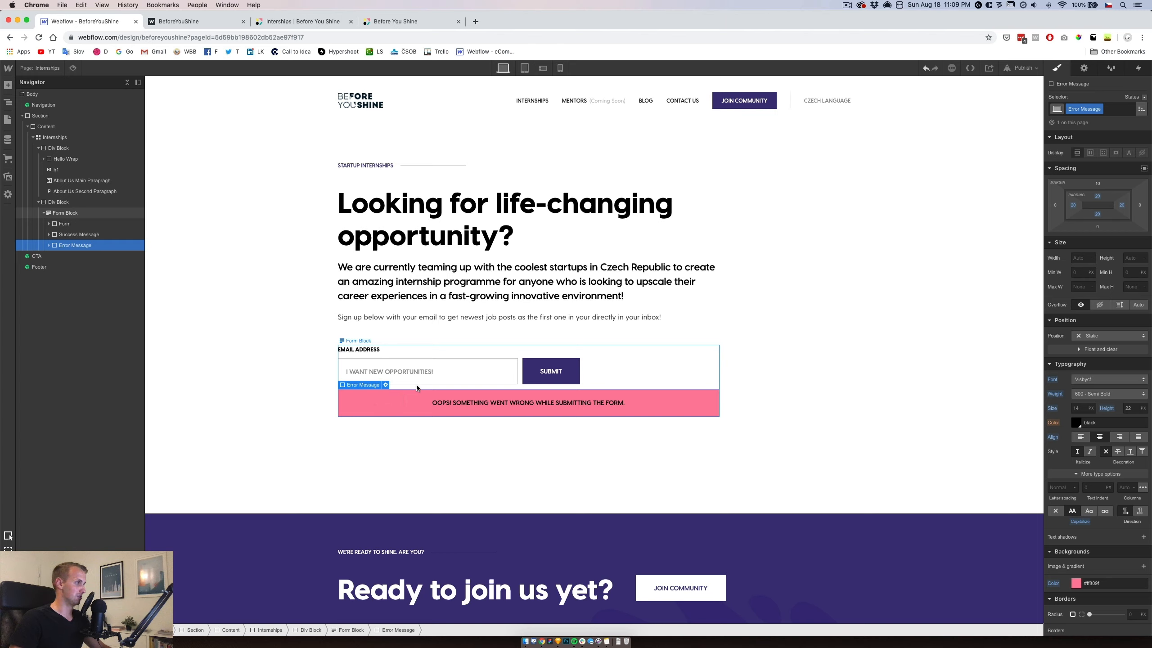
Select the Form Block around the internship form and give it a flex layout with vertical direction.
left_click(438, 352)
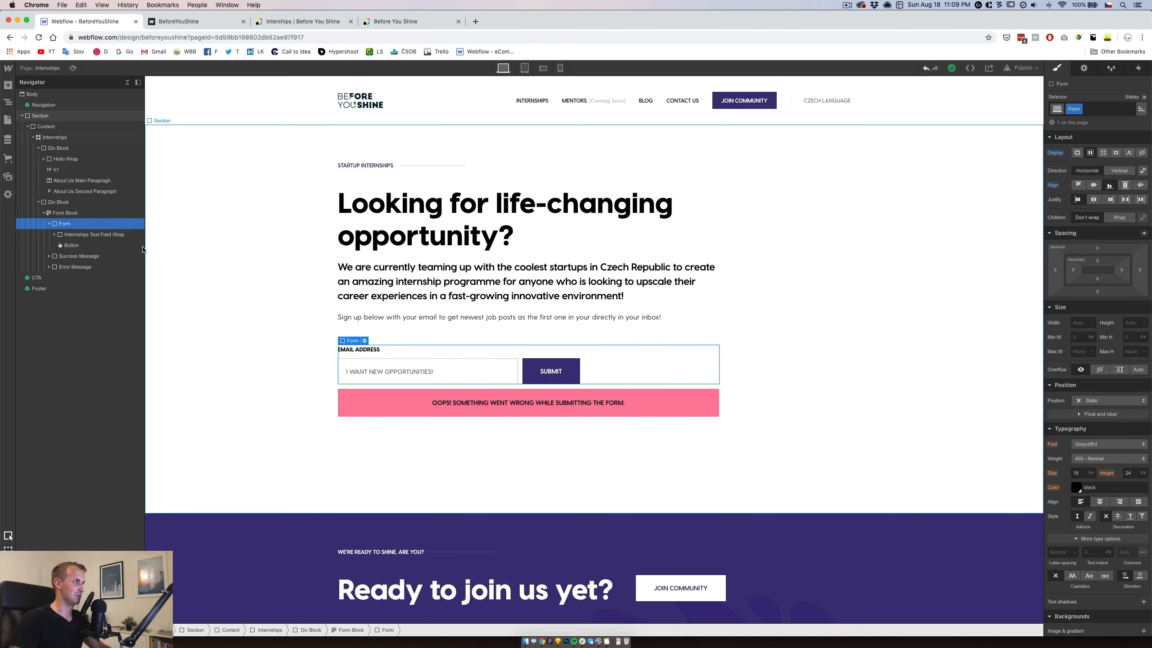
left_click(72, 213)
left_click(44, 213)
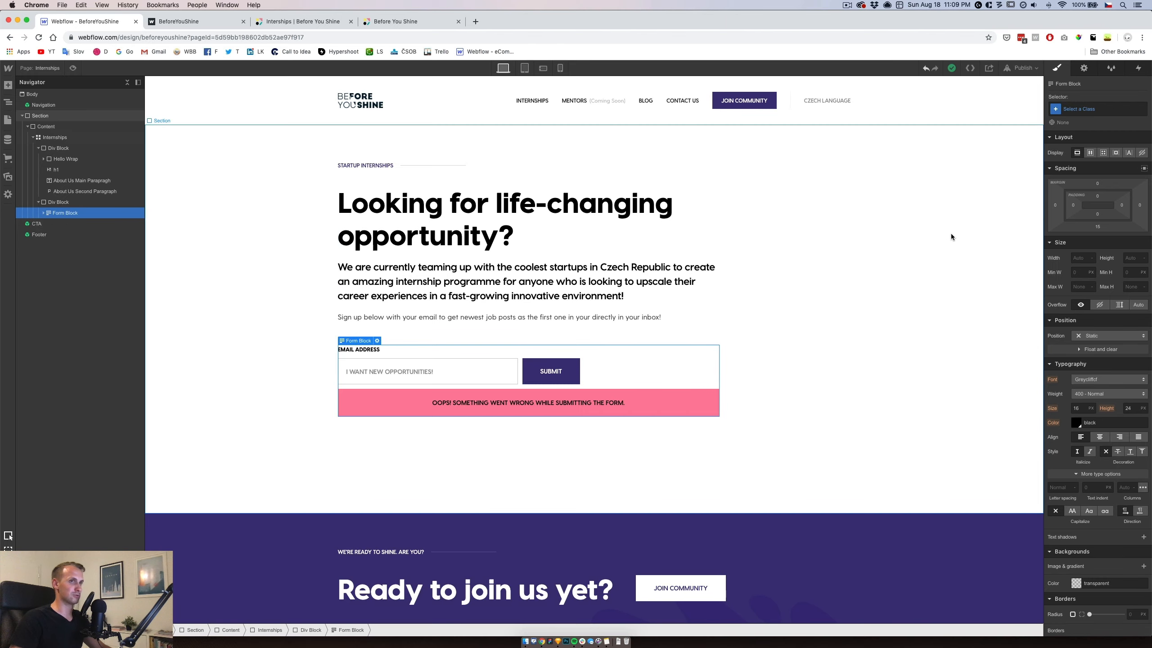
left_click(43, 213)
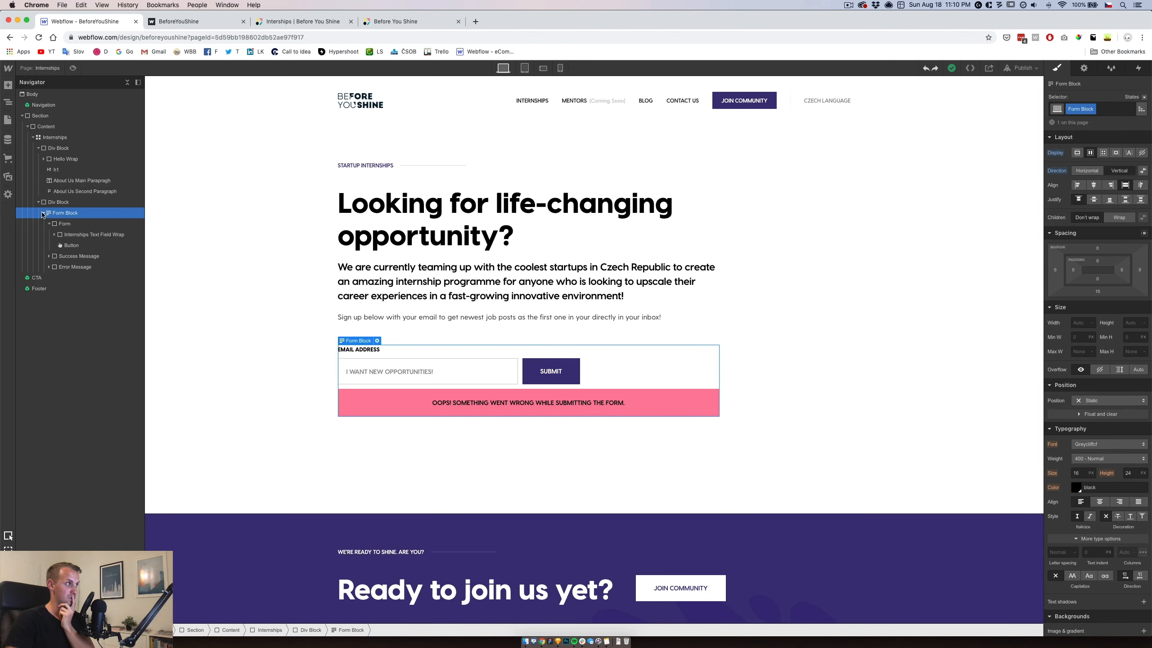
left_click(43, 213)
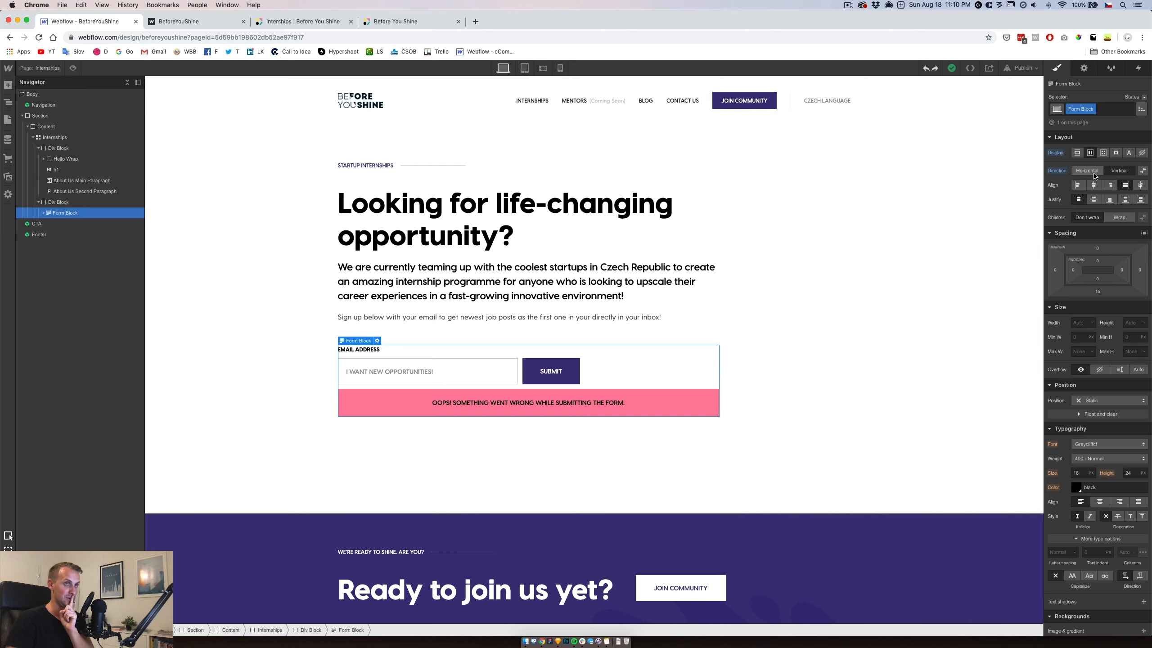
Align the div block containing the form to the start of its grid area horizontally.
left_click(59, 202)
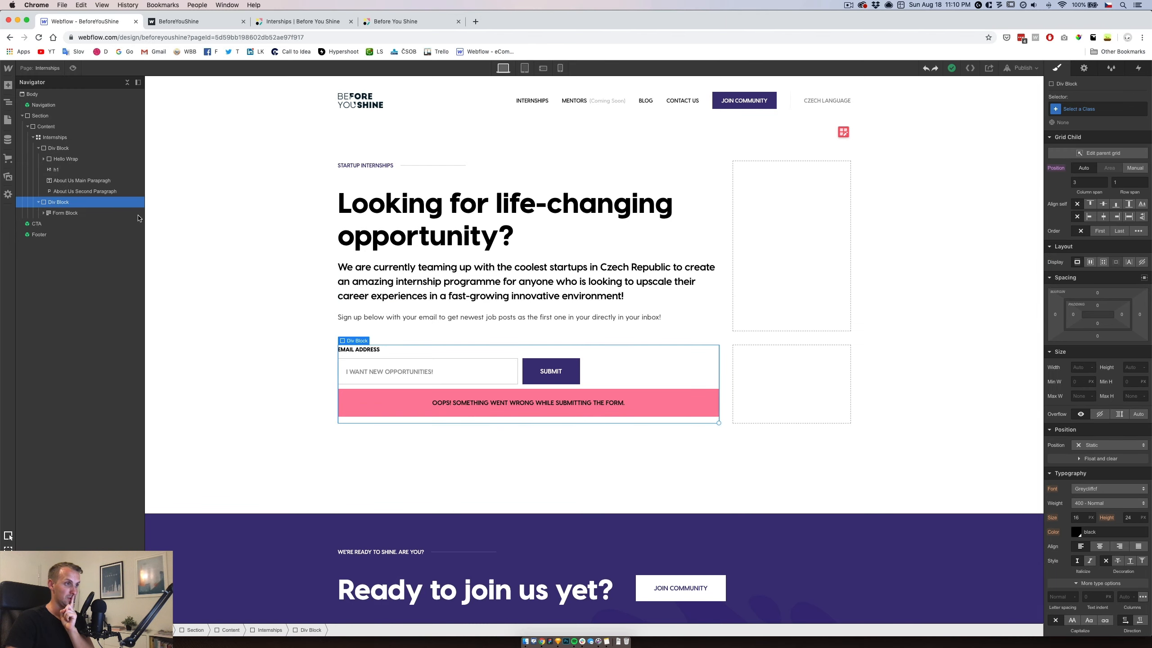
left_click(1089, 217)
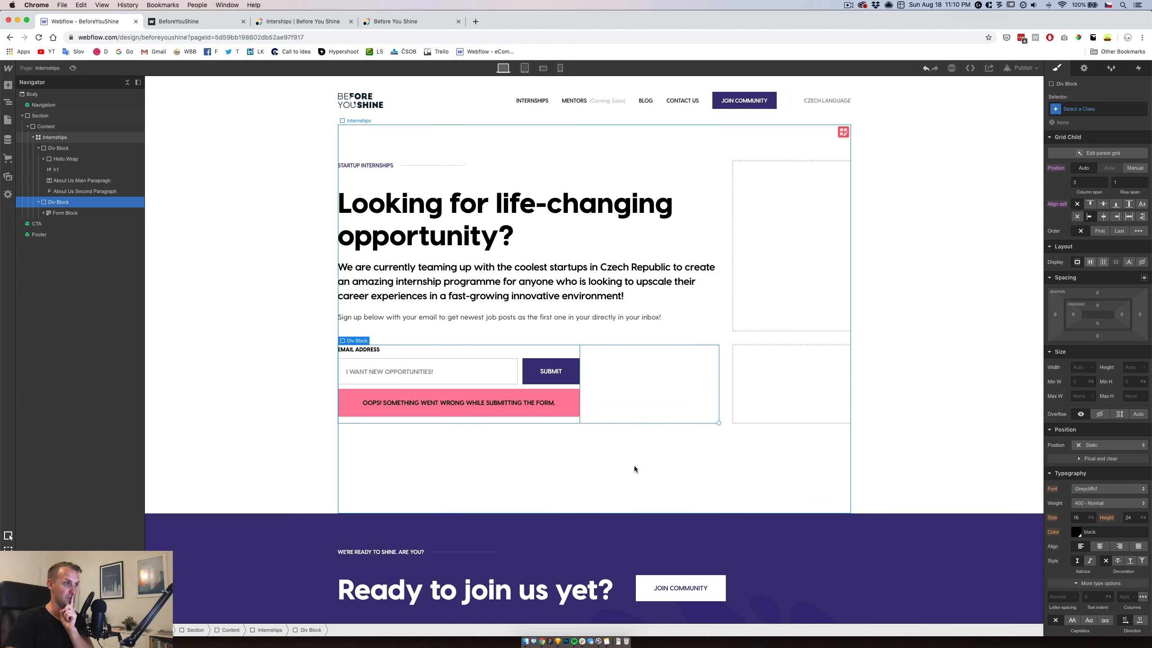
left_click(610, 458)
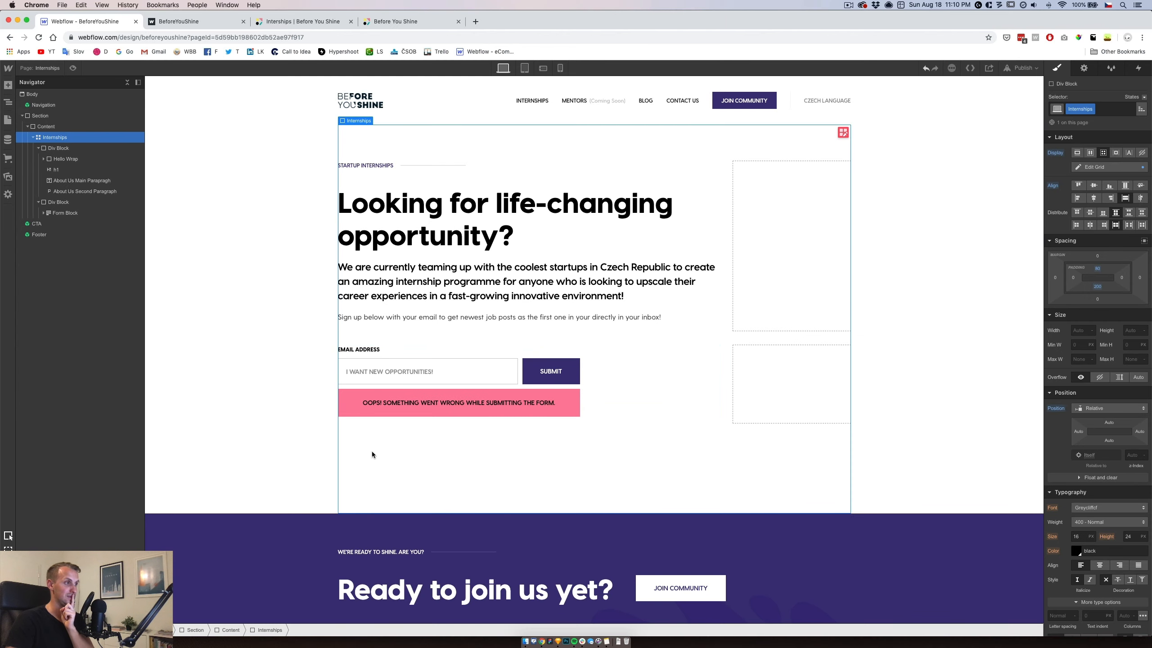
left_click(298, 413)
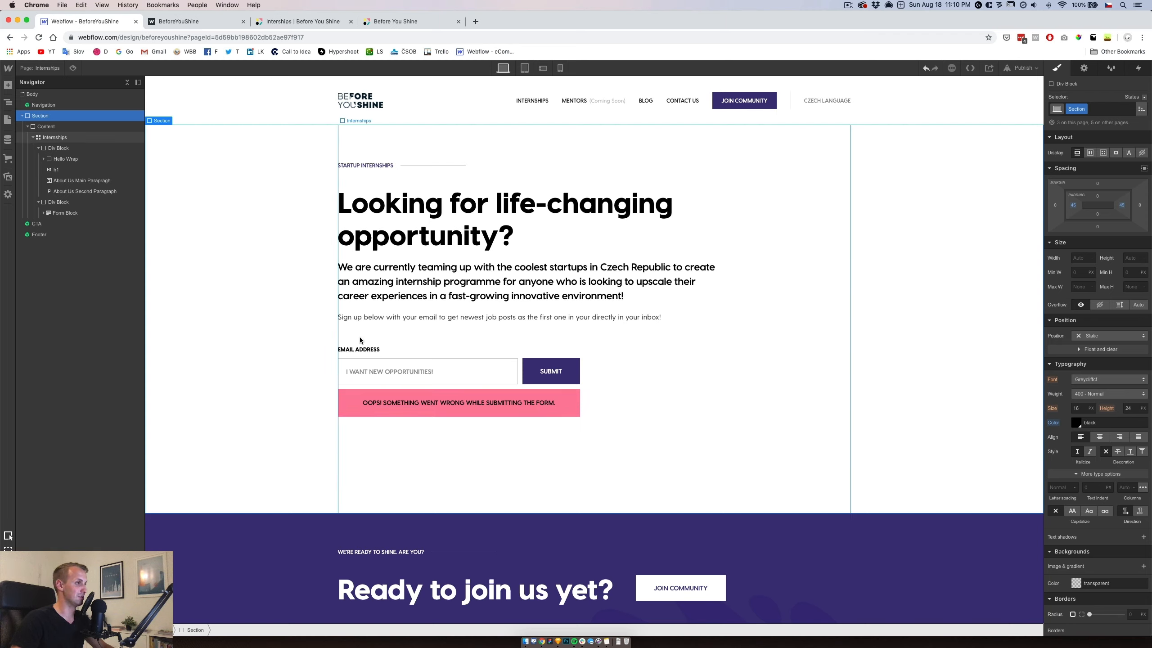
Check the Submit button's spacing and set the error message's top and bottom padding to 18 px.
left_click(522, 403)
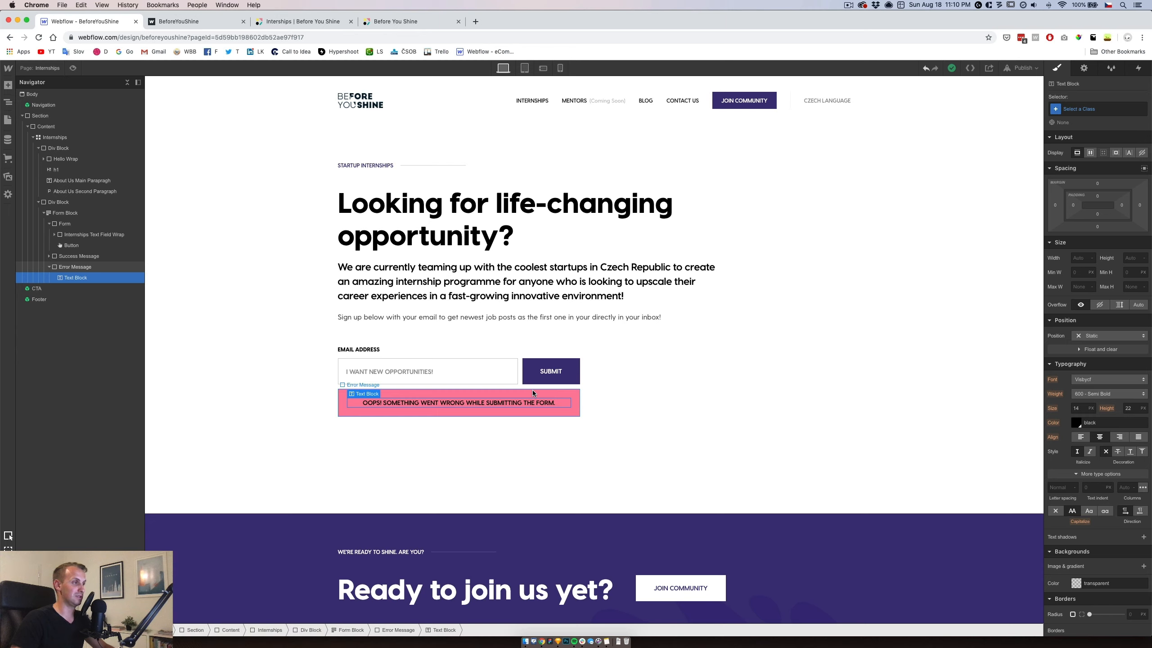
left_click(531, 392)
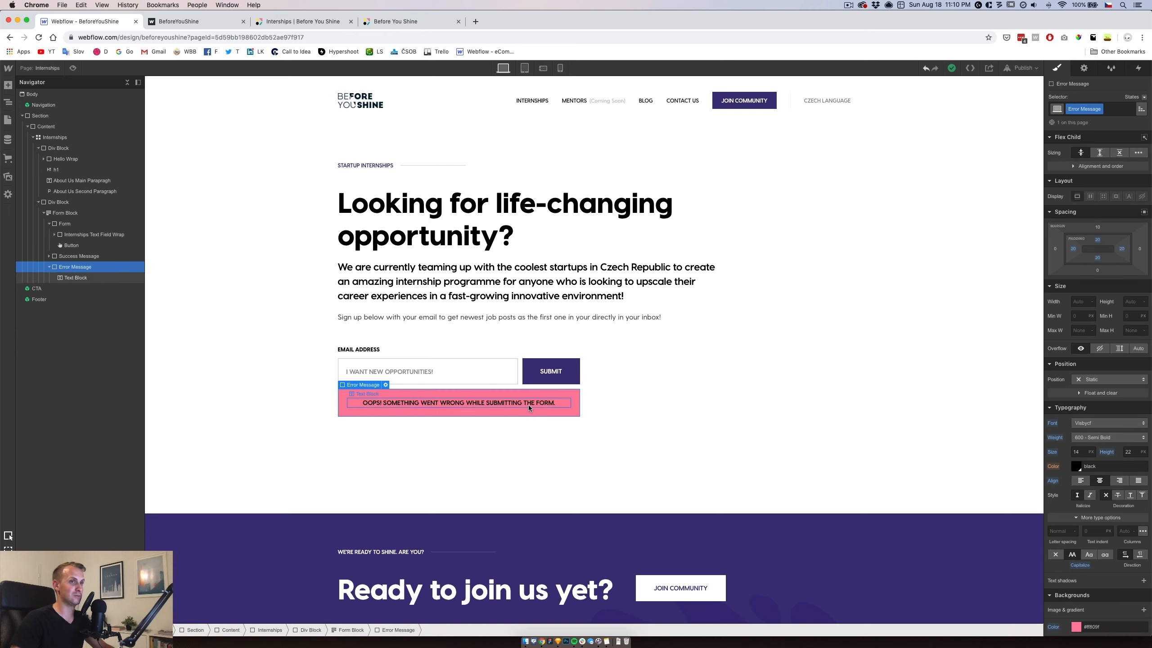
left_click(576, 370)
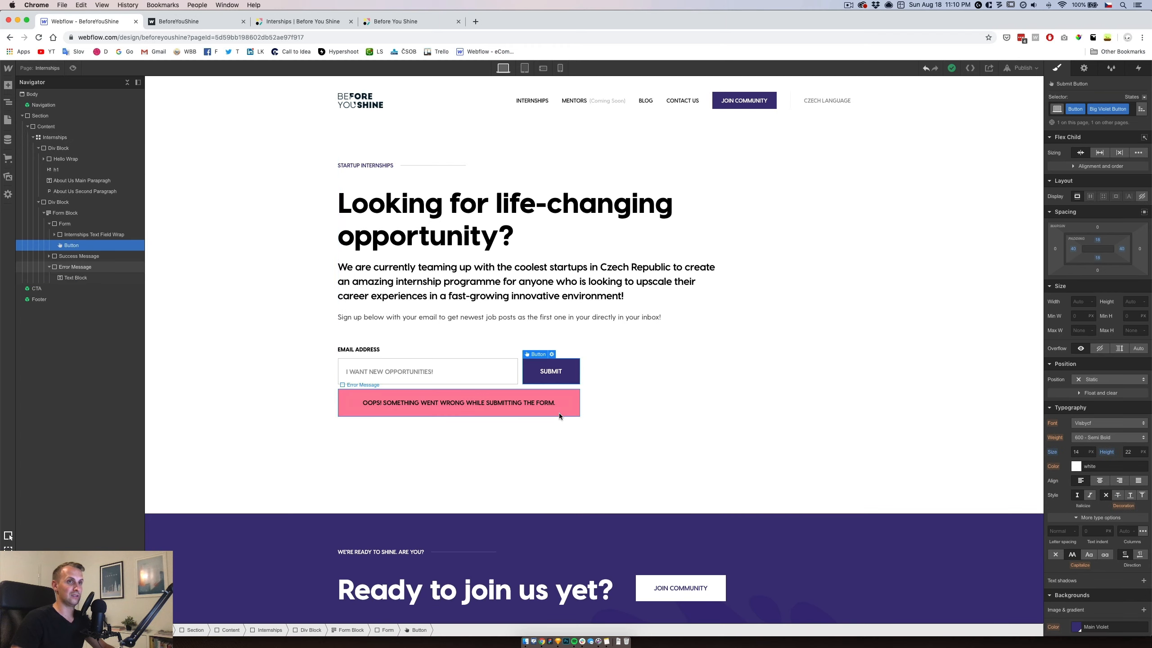
left_click(543, 401)
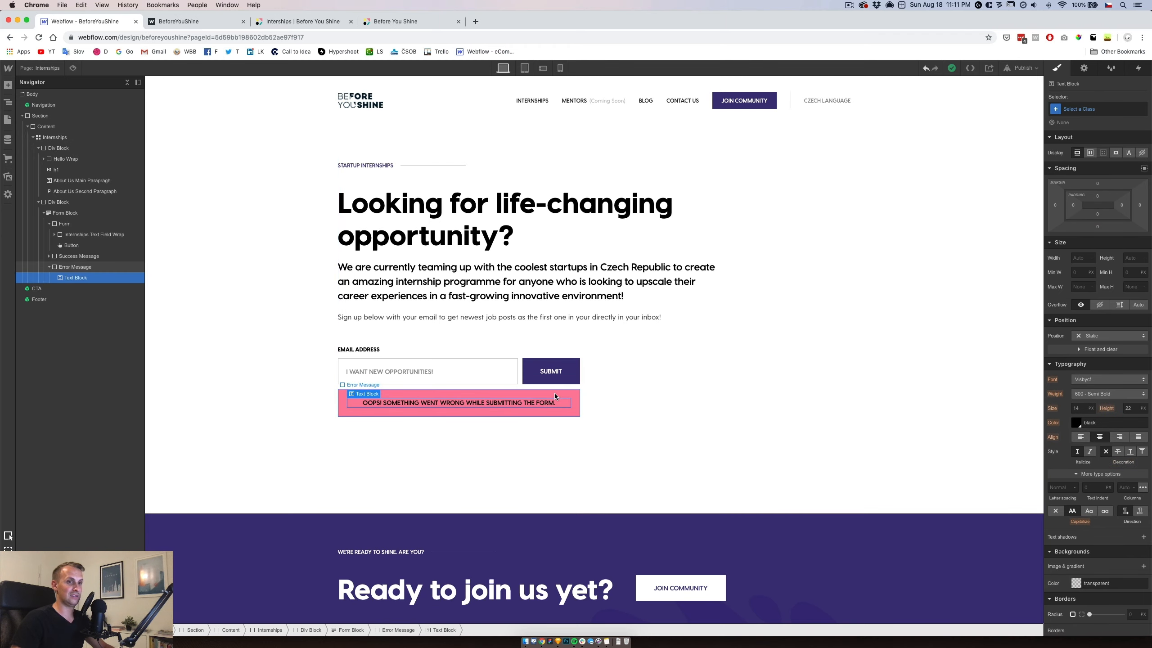
left_click(559, 395)
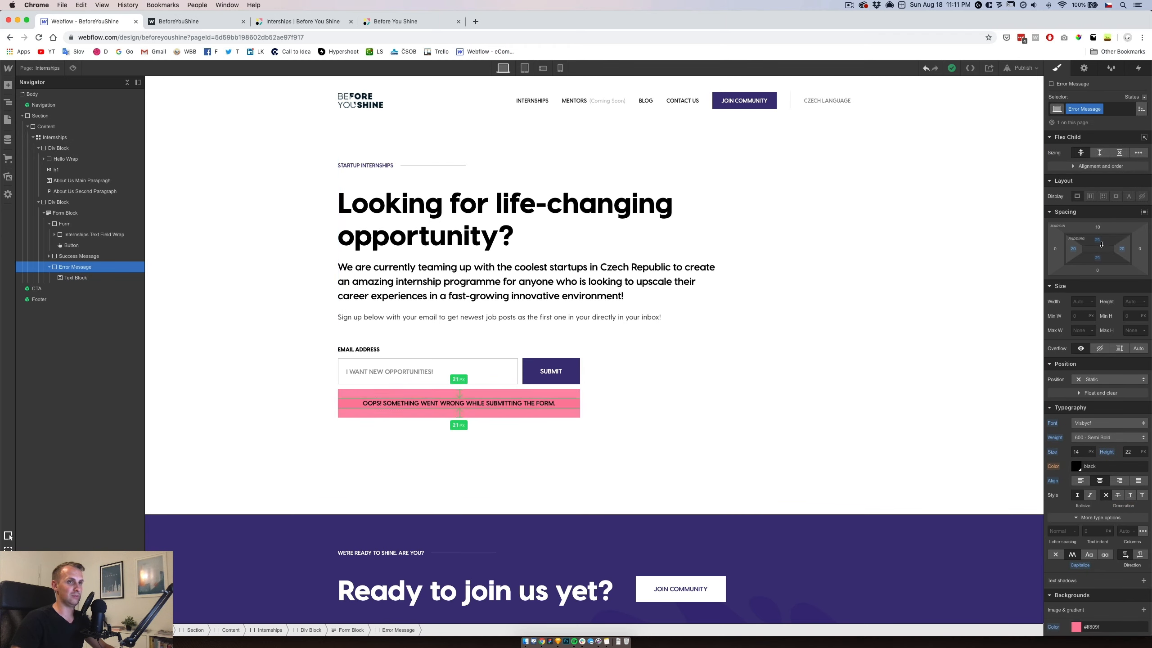
left_click_drag(1103, 240, 1014, 280)
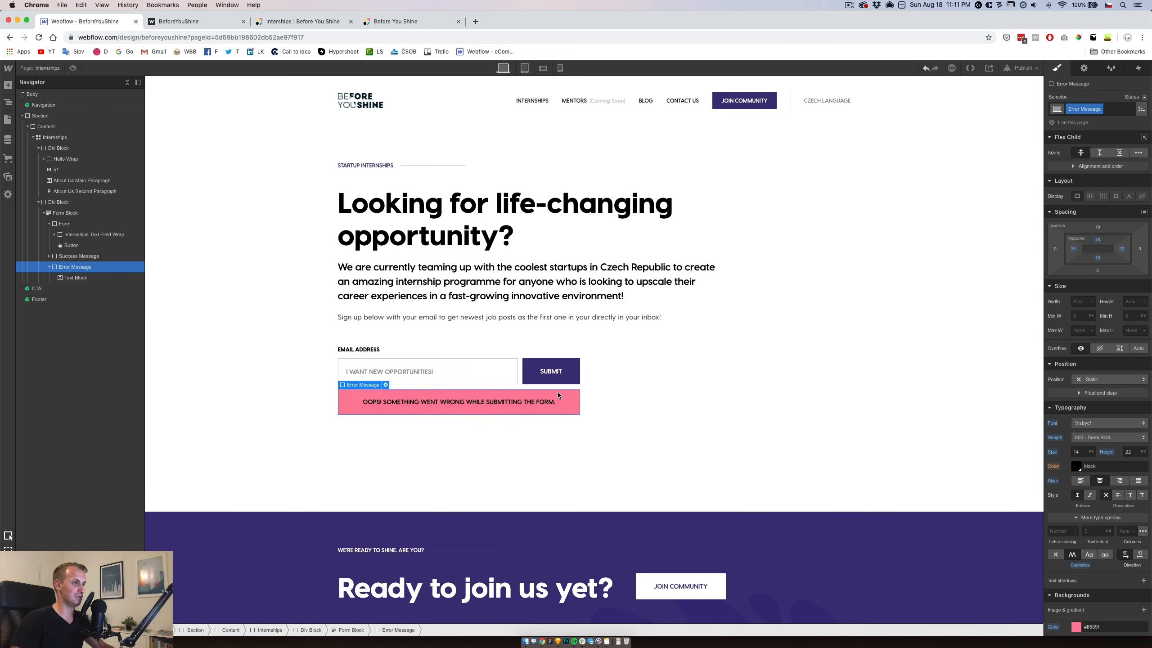
Set the success message's padding to 20 px on the left and right and 18 px on the top and bottom.
left_click(78, 256)
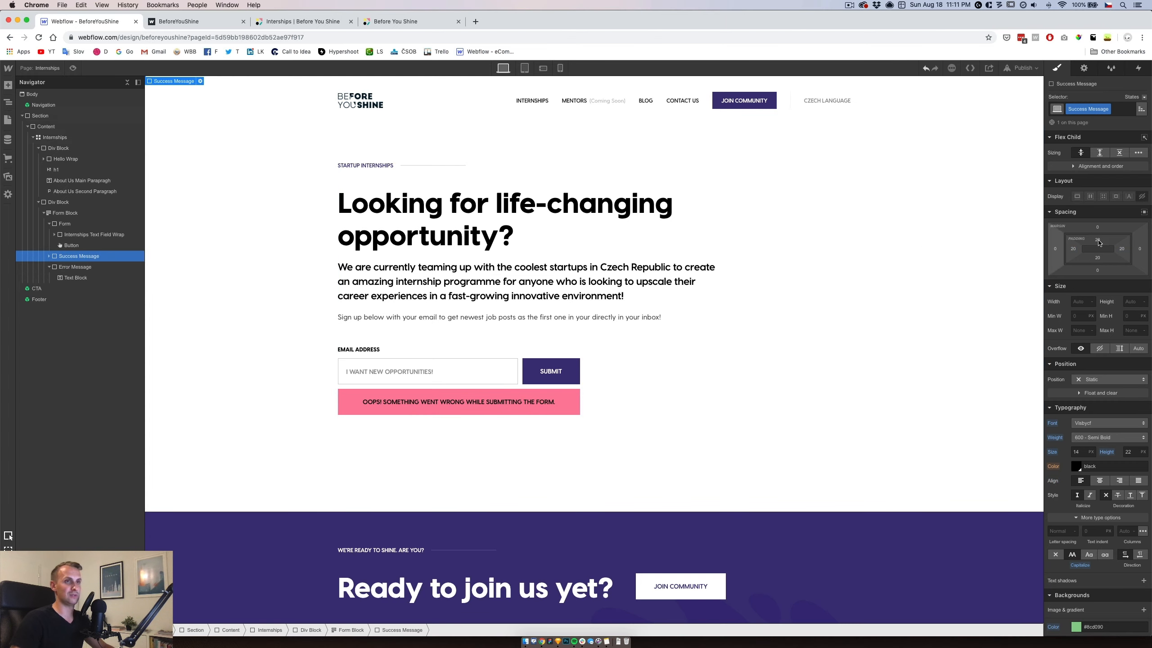
left_click(1073, 248)
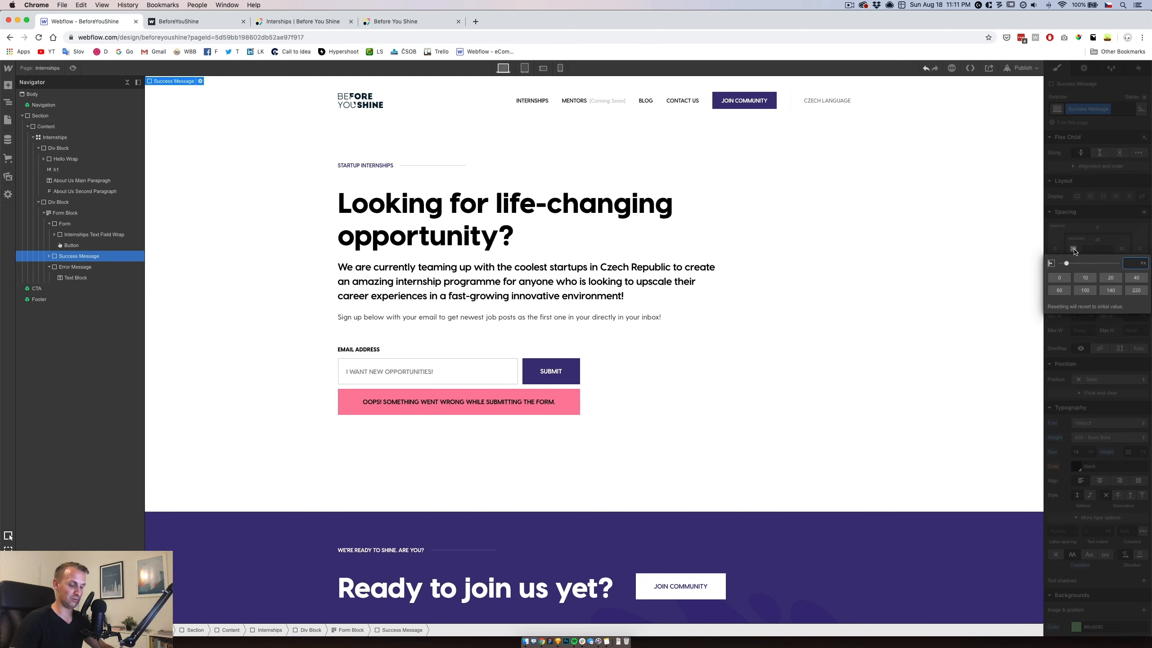
type("20")
key("Return")
left_click(1122, 248)
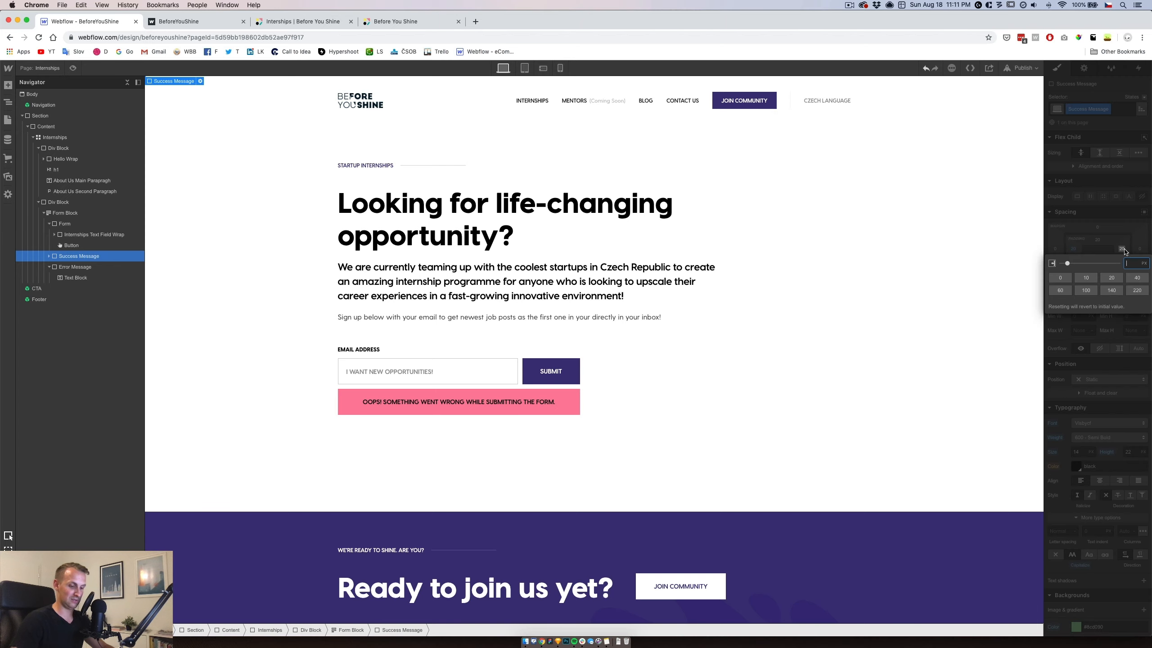
key("Return")
left_click(1097, 239)
type("18")
key("Return")
left_click(1098, 257)
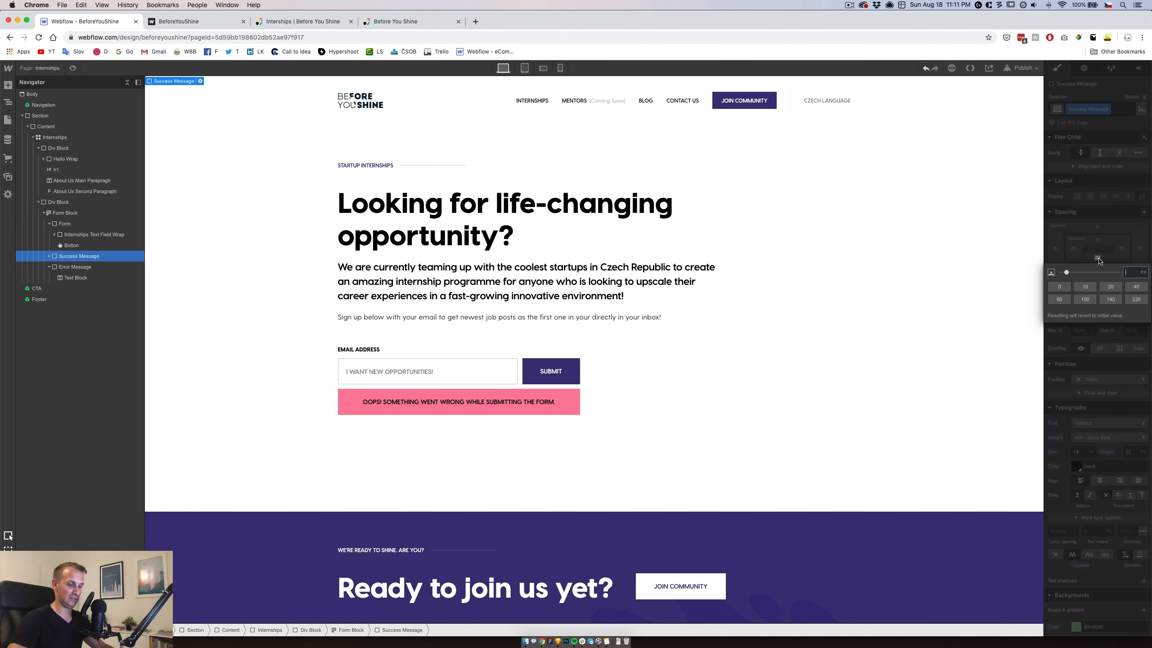
key("Return")
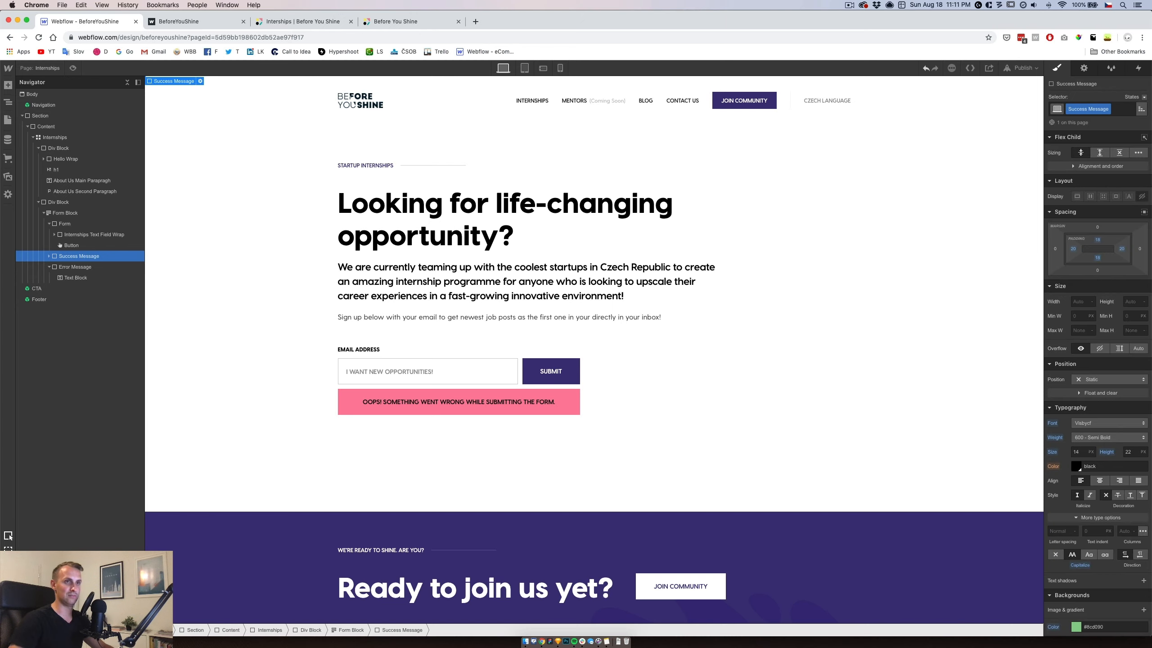
Show the form's Success state and increase the success message's left and right padding to 40 px.
left_click(1084, 68)
left_click(1113, 140)
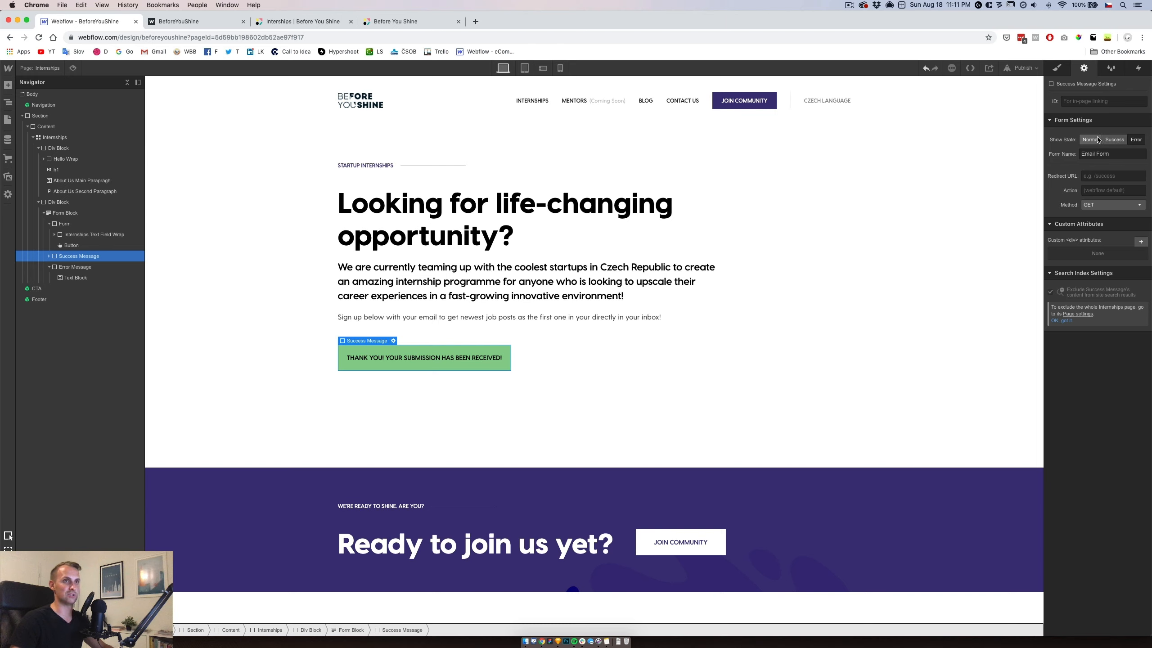
left_click(1056, 68)
left_click_drag(1078, 250, 872, 308)
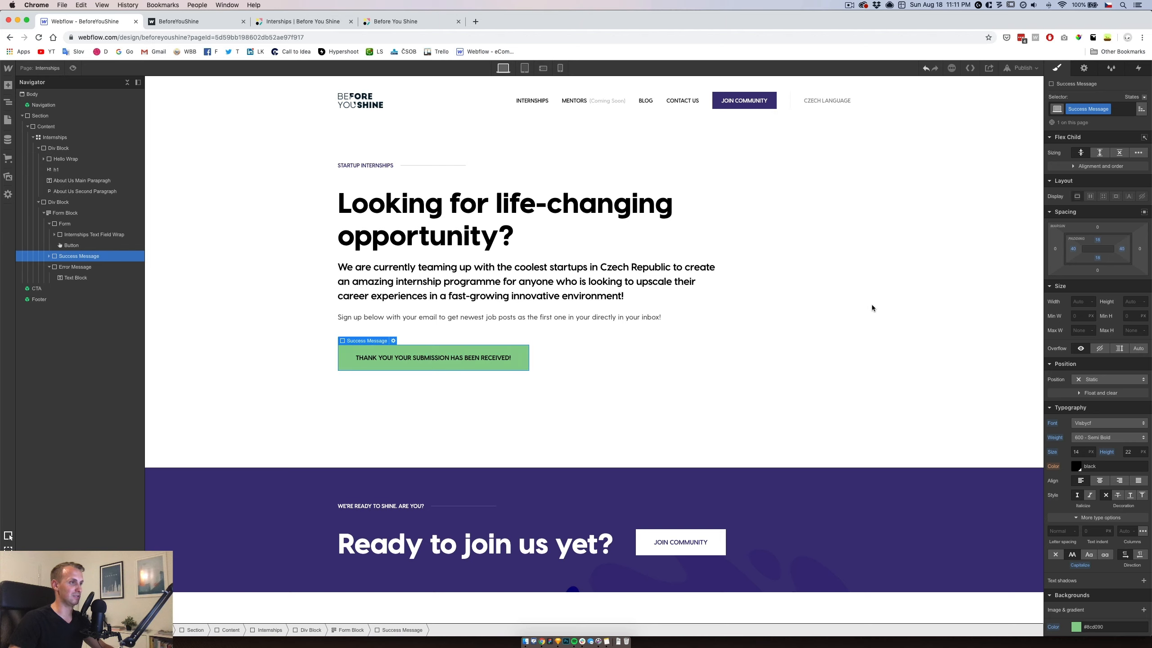
Review the success message's styling and switch the form's displayed state to Error with the error message selected.
left_click(637, 376)
left_click(939, 307)
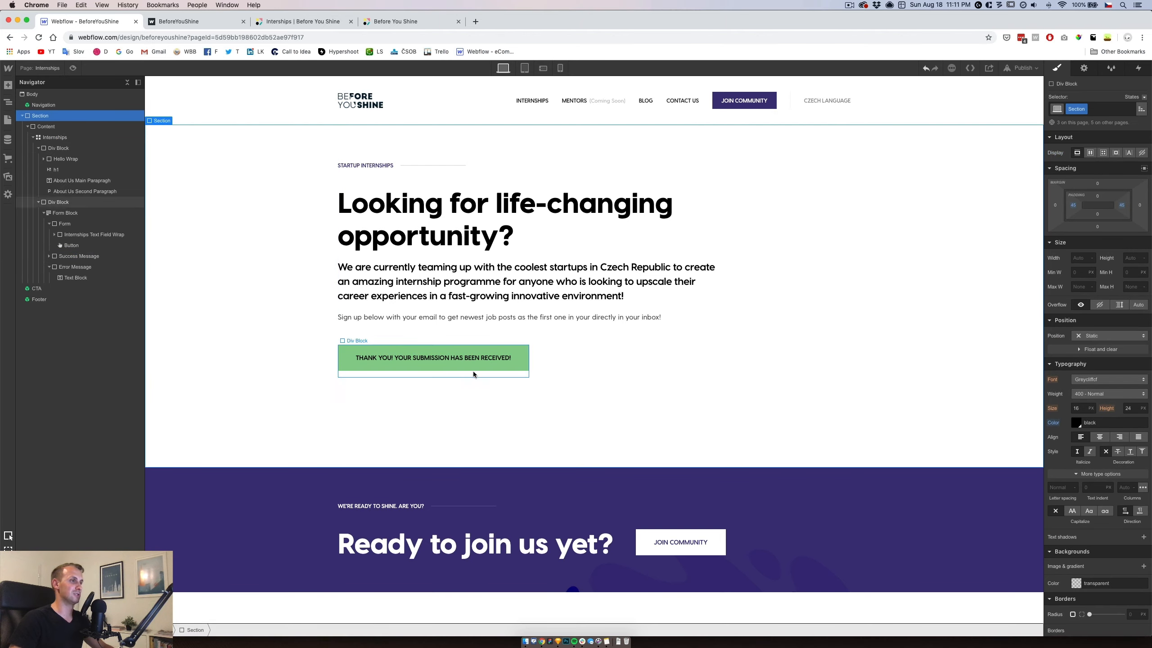
left_click(515, 349)
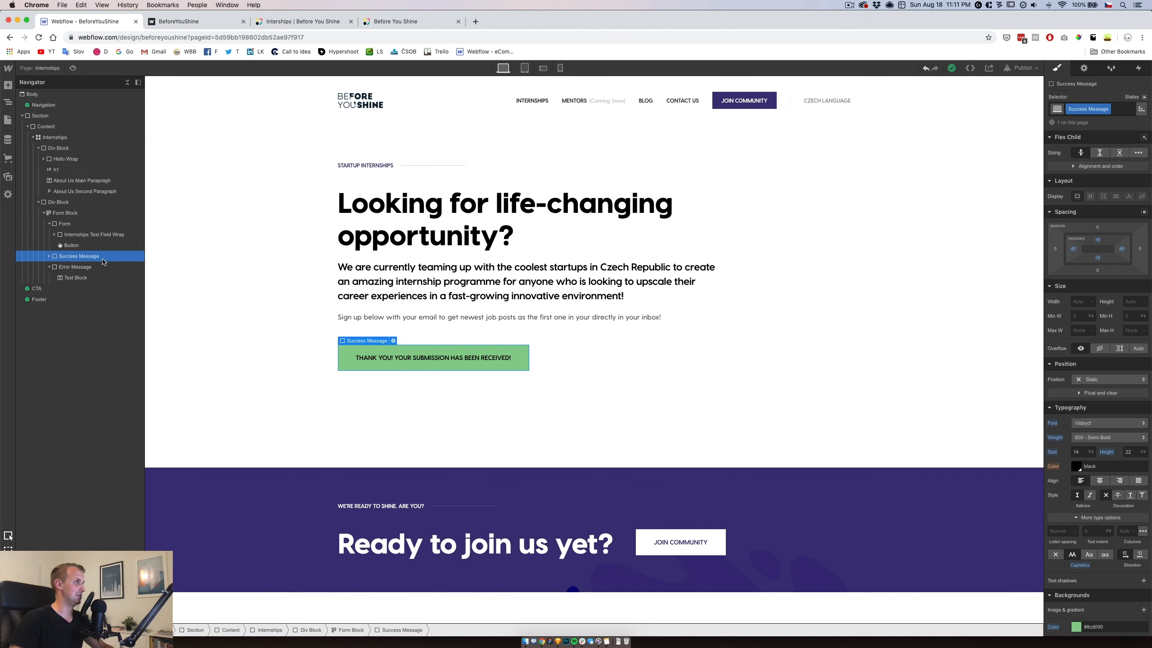
left_click(91, 266)
left_click(1084, 67)
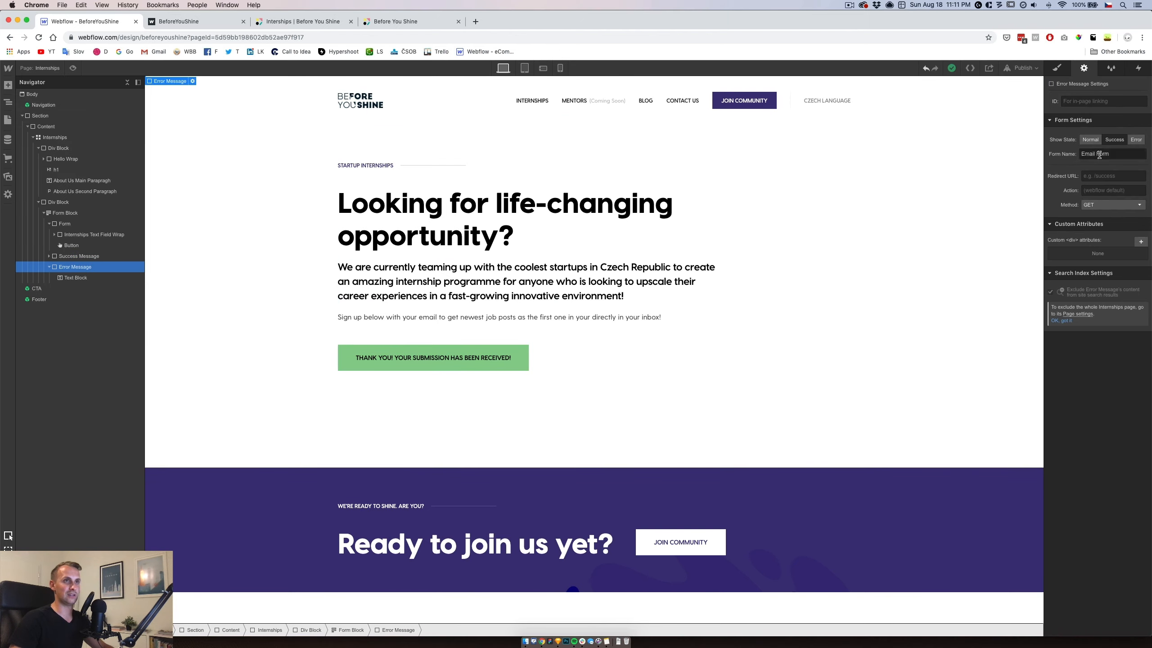
left_click(1136, 139)
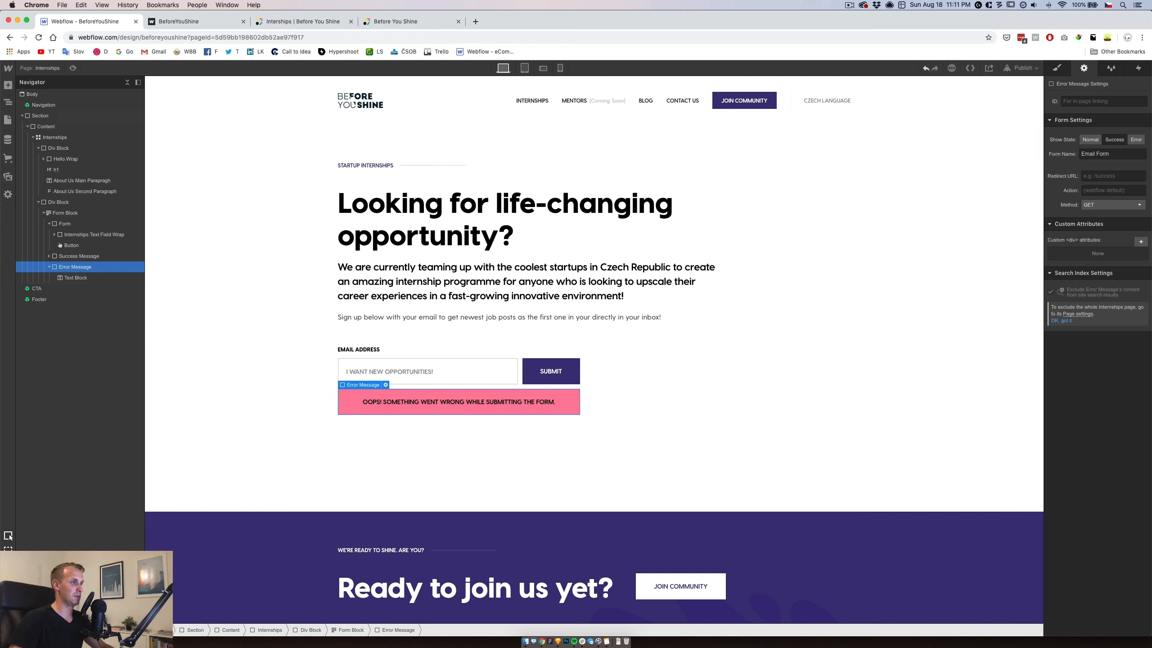
Inspect the error message's padding and its fit beneath the email field and Submit button.
left_click(1057, 68)
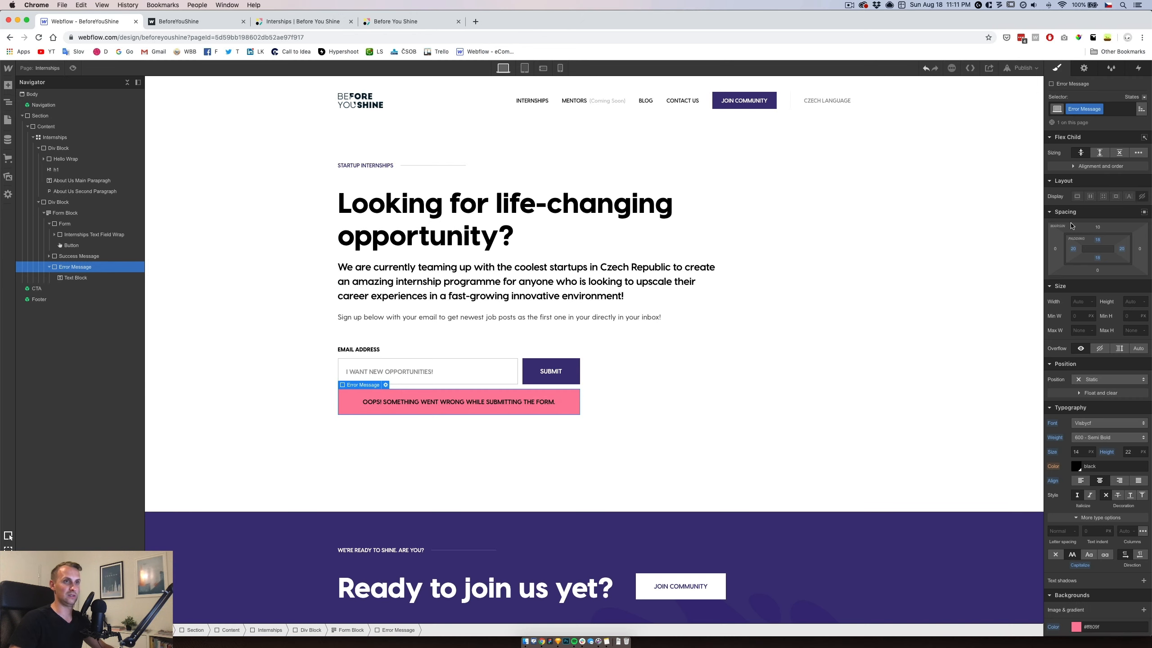
left_click_drag(1073, 248, 1089, 249)
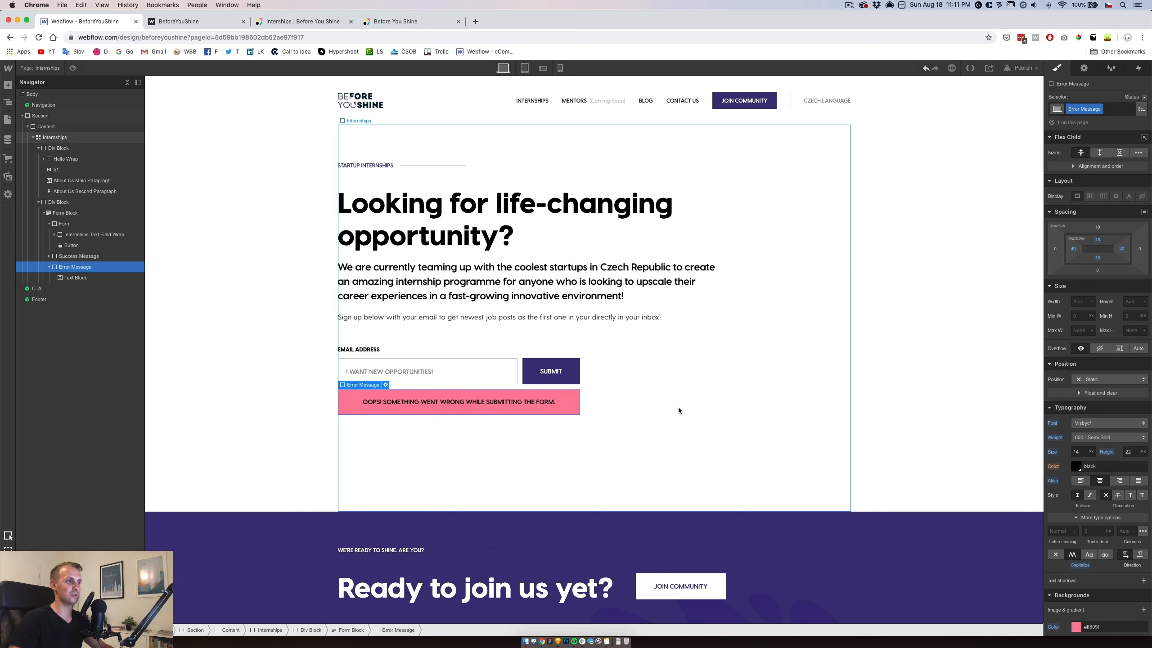
left_click(519, 436)
left_click(568, 398)
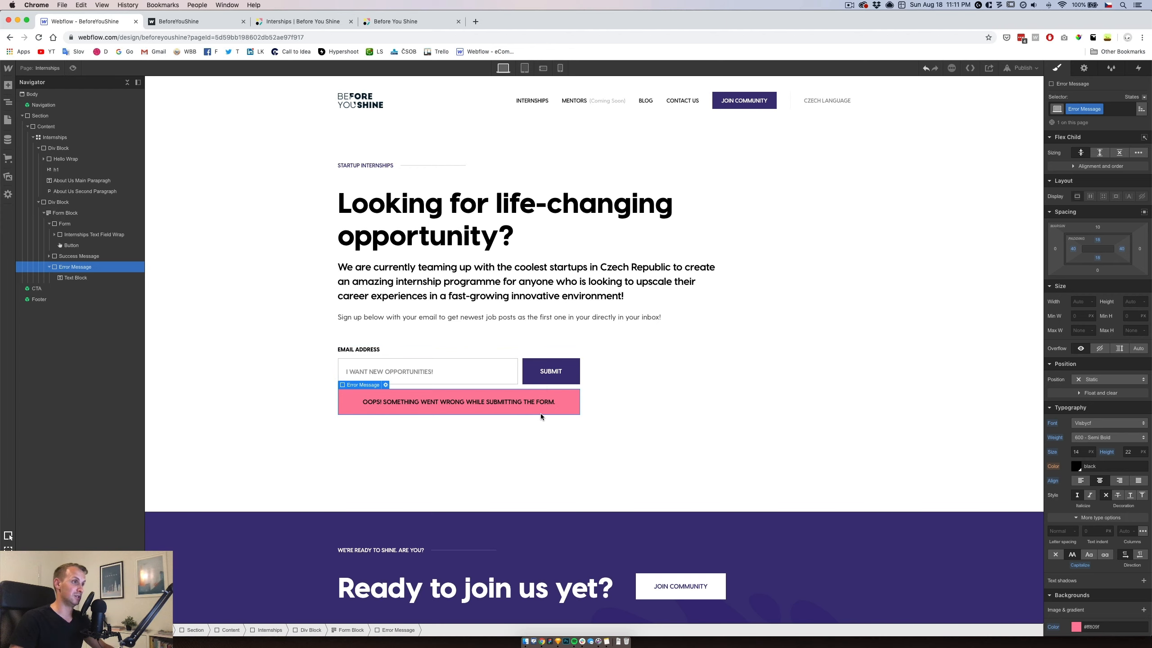
Rename the email form as "Internship Submissions" in its form settings.
left_click(499, 351)
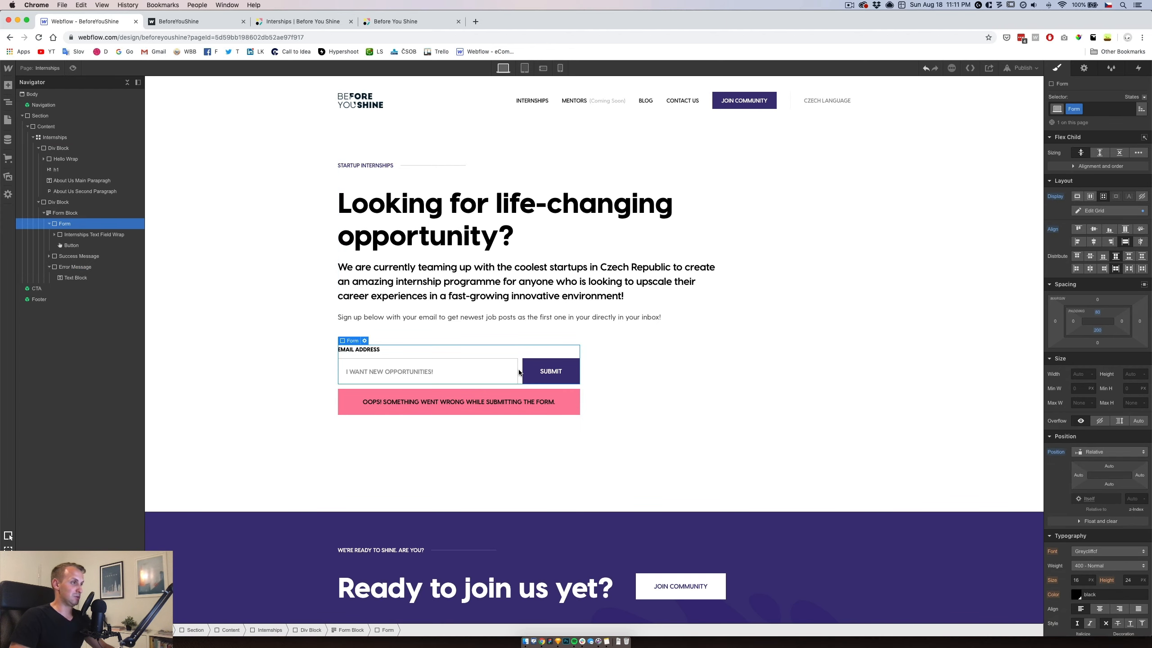
left_click(1085, 68)
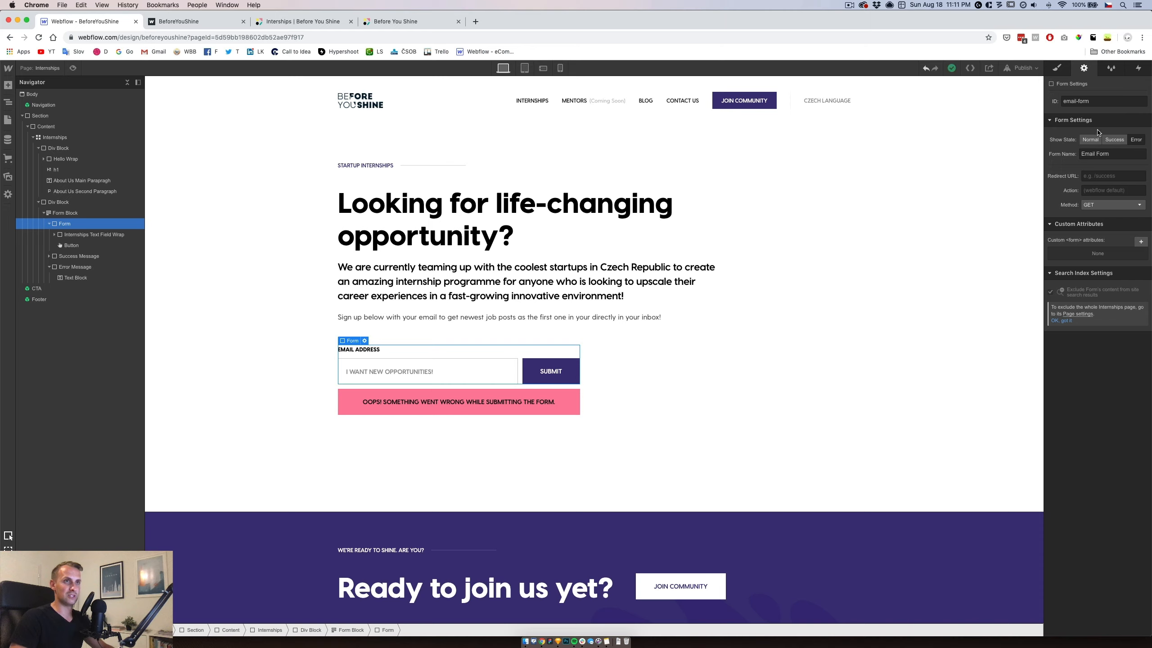
left_click(1111, 154)
key("super+a")
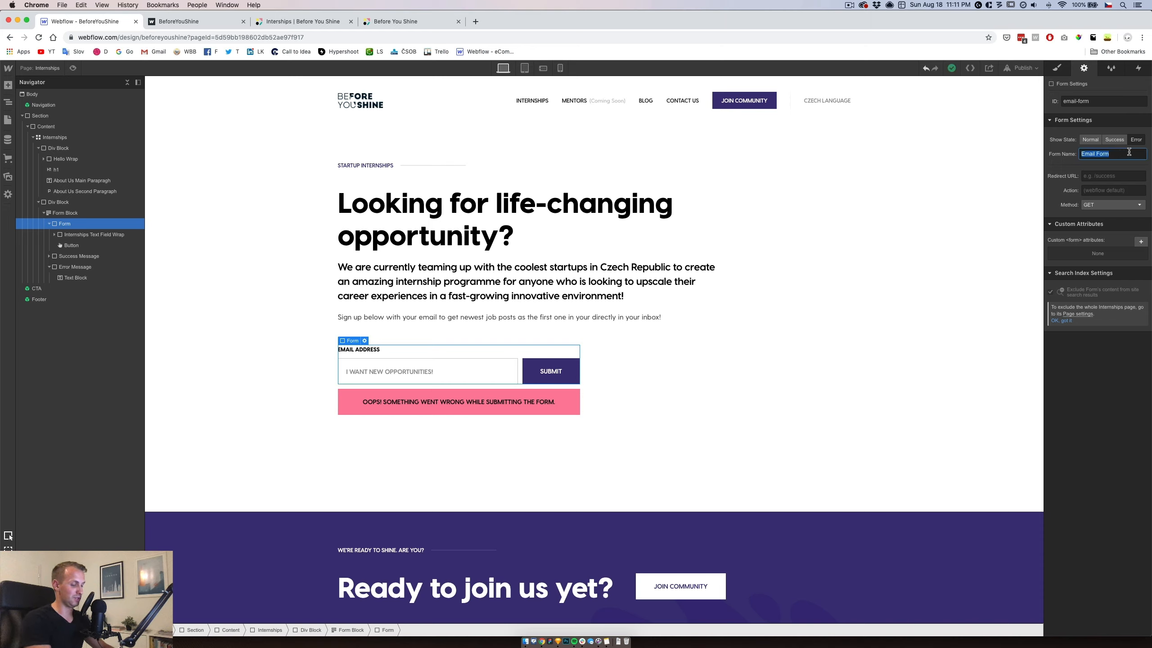
type("Internship Subm")
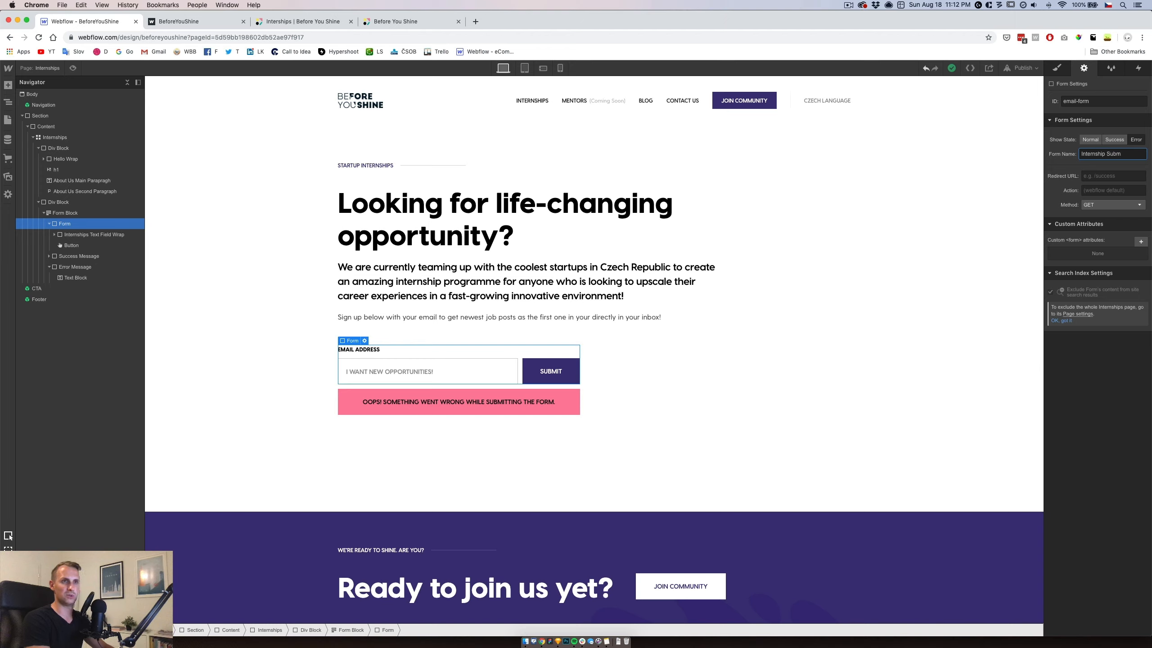
type("issions")
left_click(1077, 98)
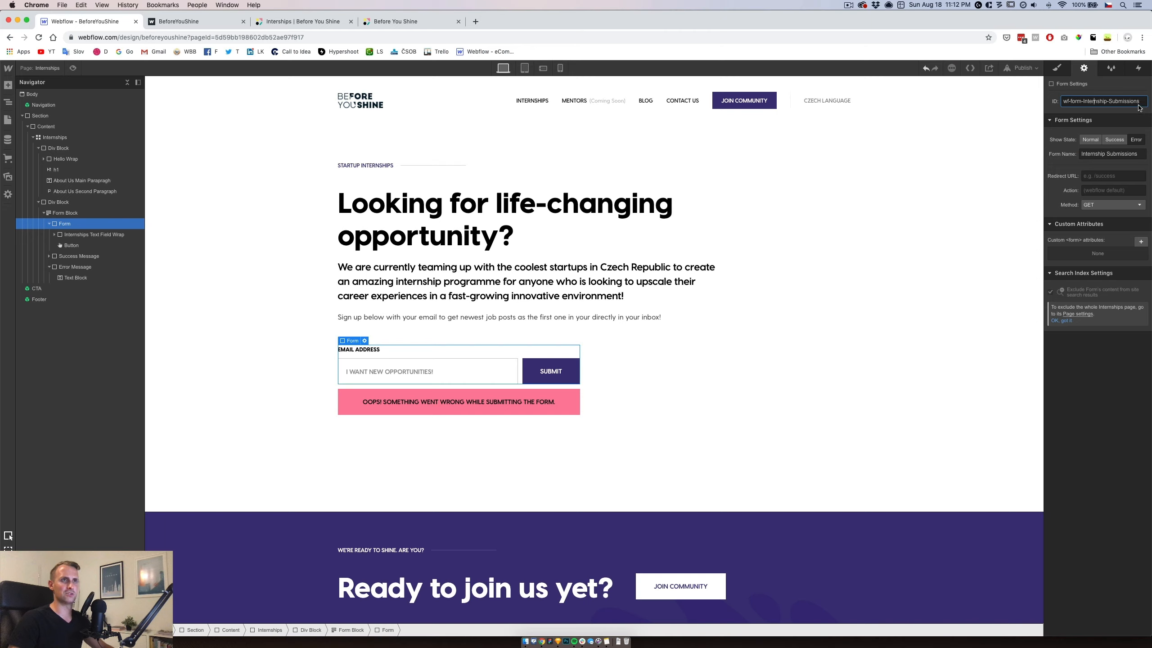
Try a lowercase "s" for "Submissions" in the form's ID and restore the capital letter.
key("BackSpace")
type("s")
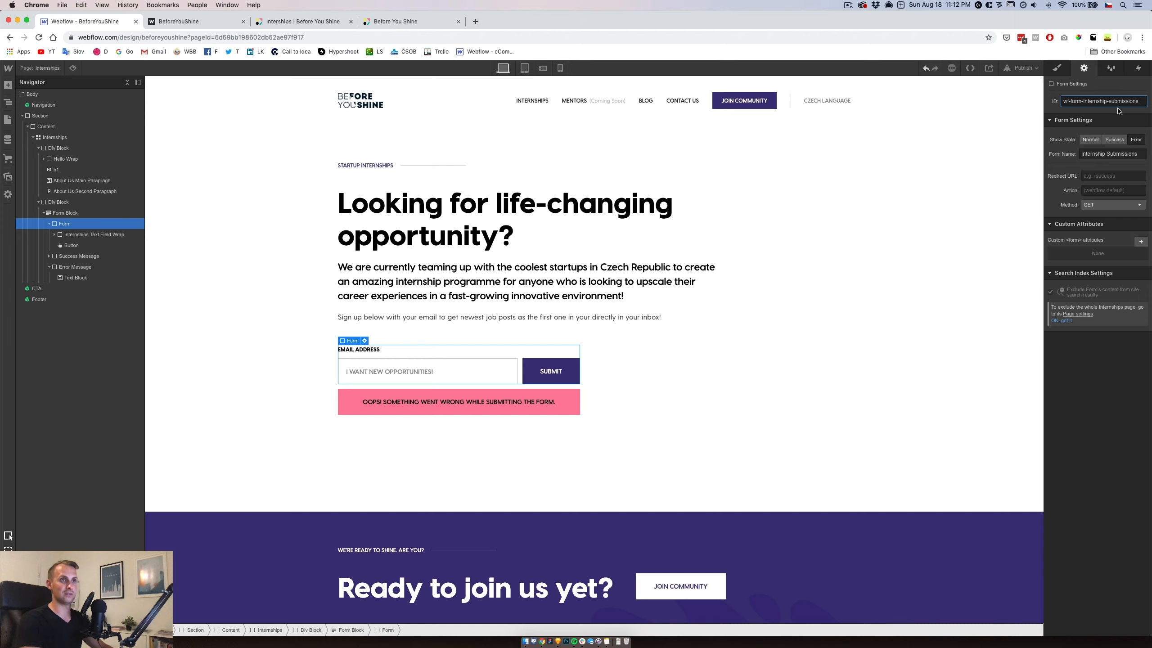
key("BackSpace")
type("S")
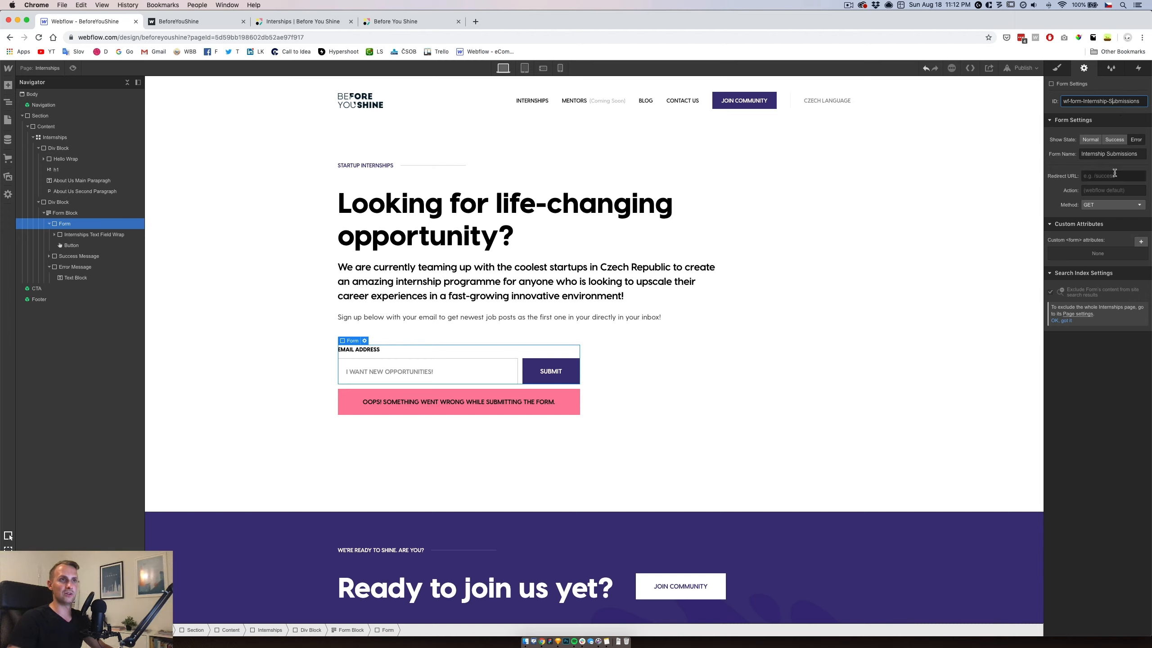
Return the form to its Normal state and go back to its style settings.
left_click(1114, 140)
left_click(1093, 140)
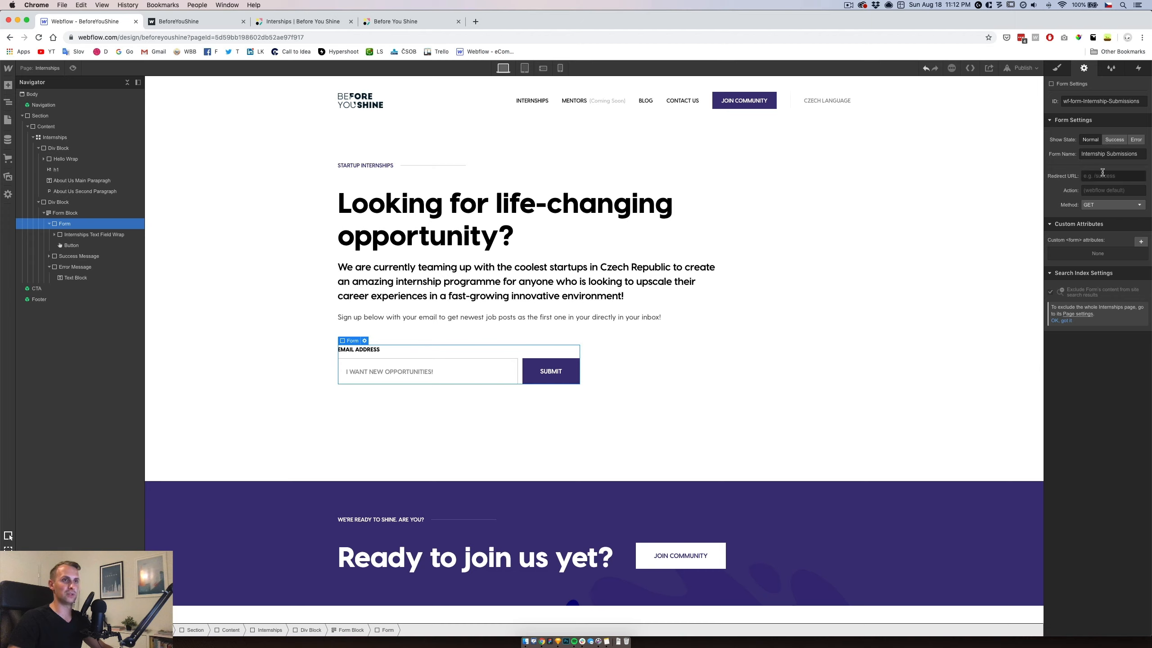
left_click(1059, 69)
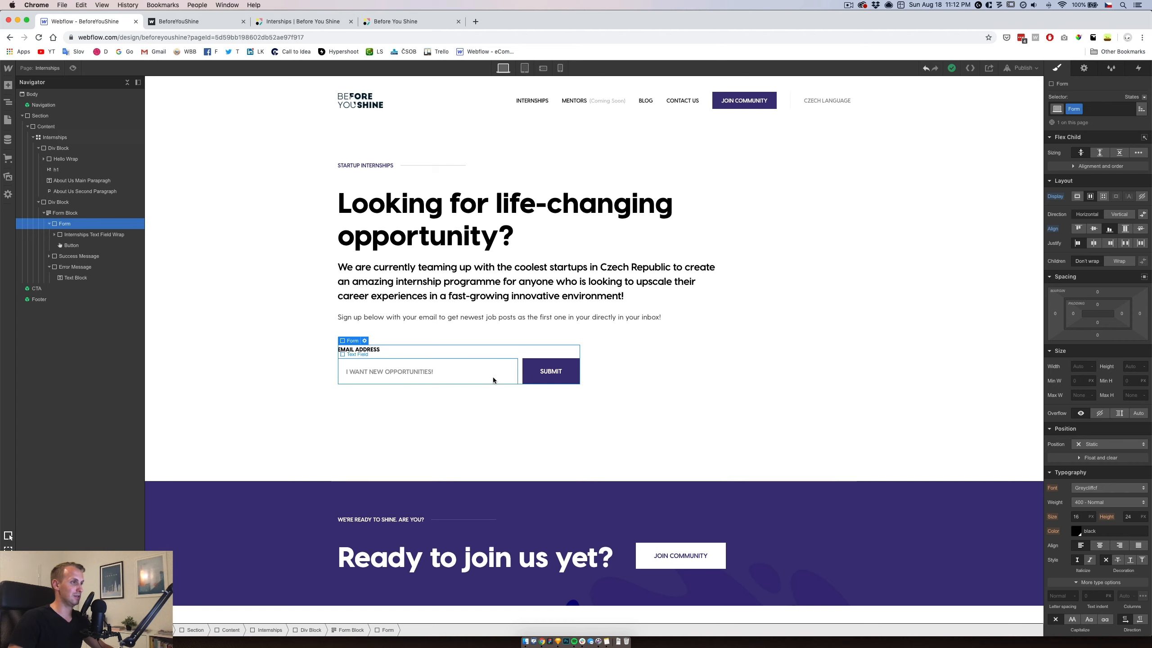
Set the Internships grid's bottom padding to 120 px and preview the page briefly.
left_click(570, 333)
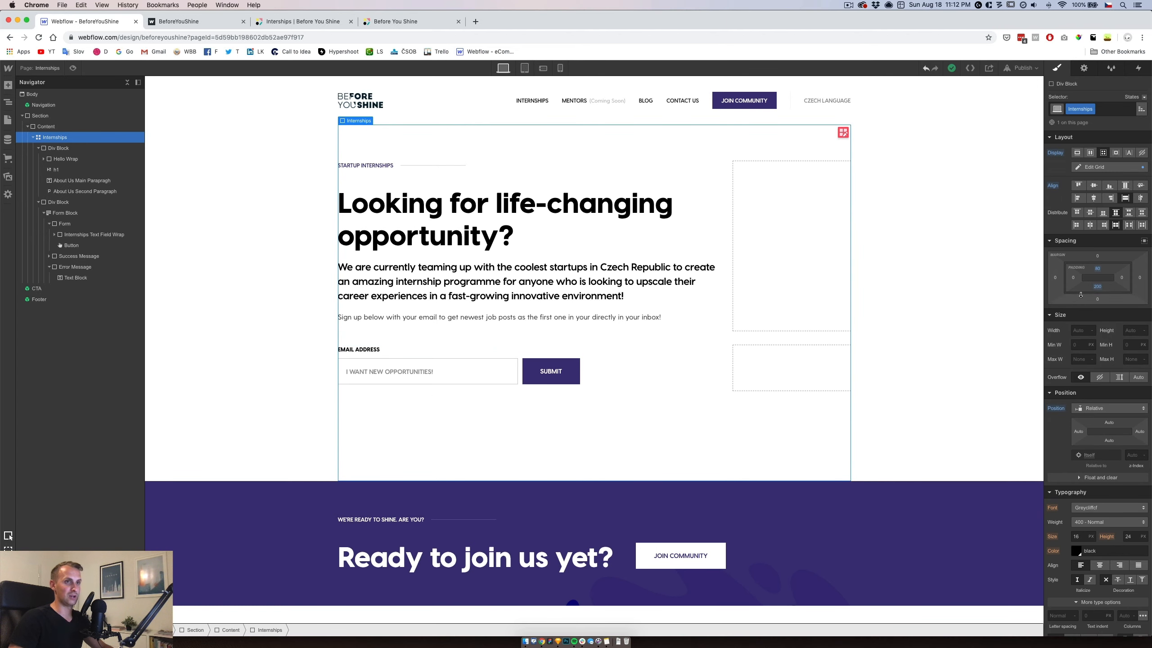
left_click(1098, 287)
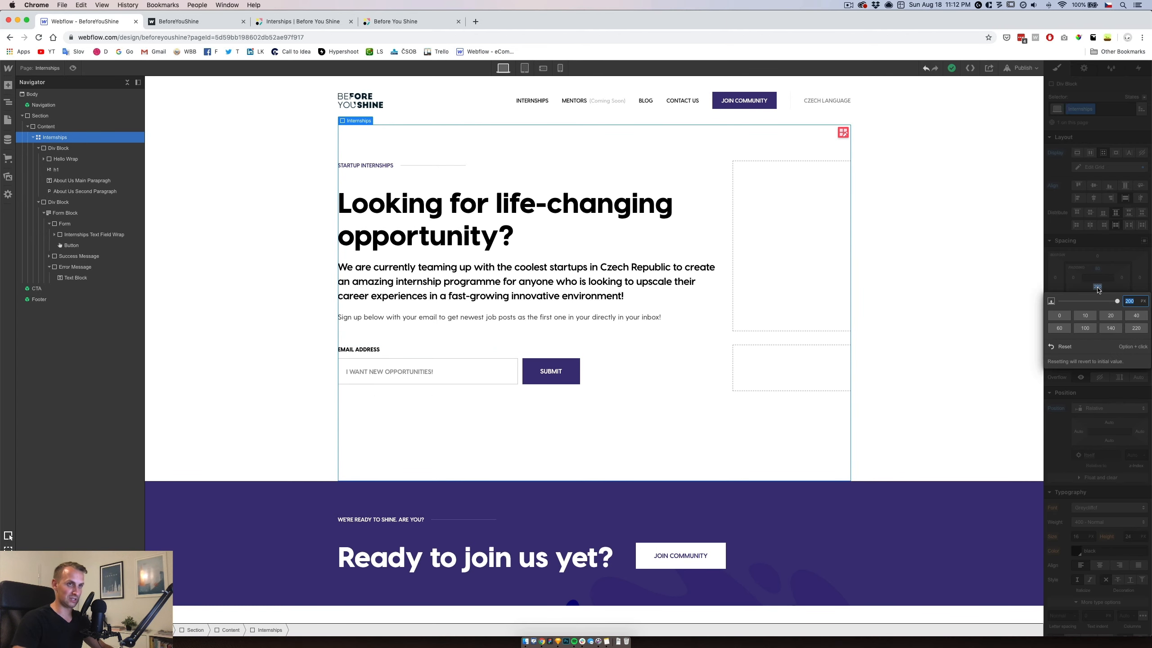
type("120")
key("Return")
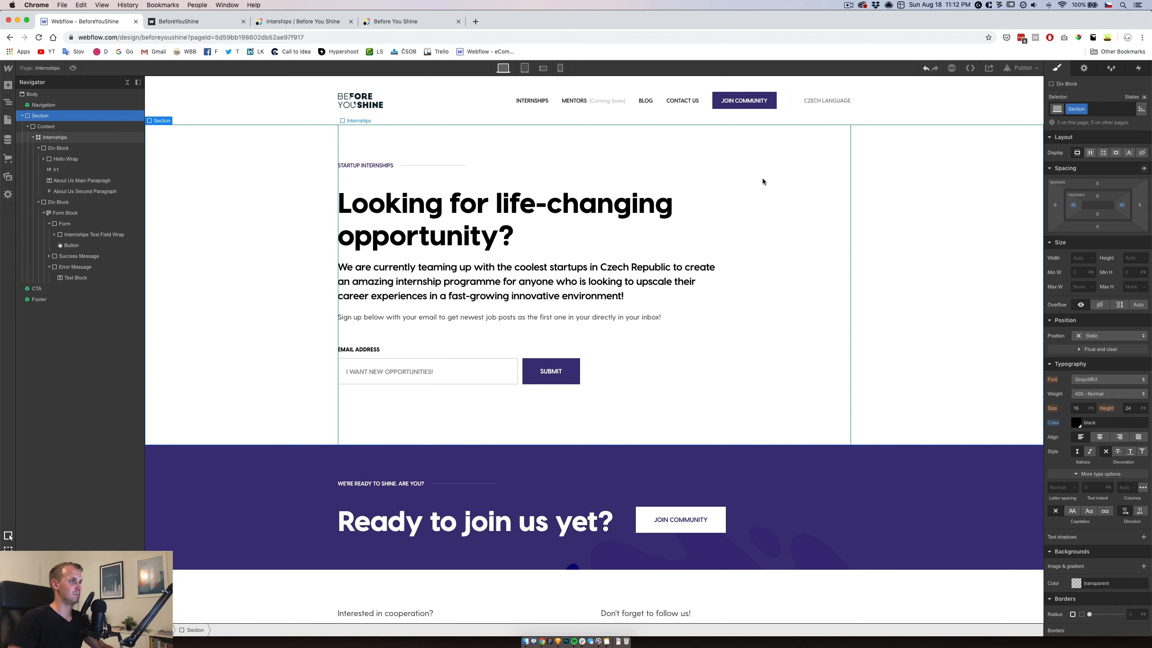
left_click(73, 68)
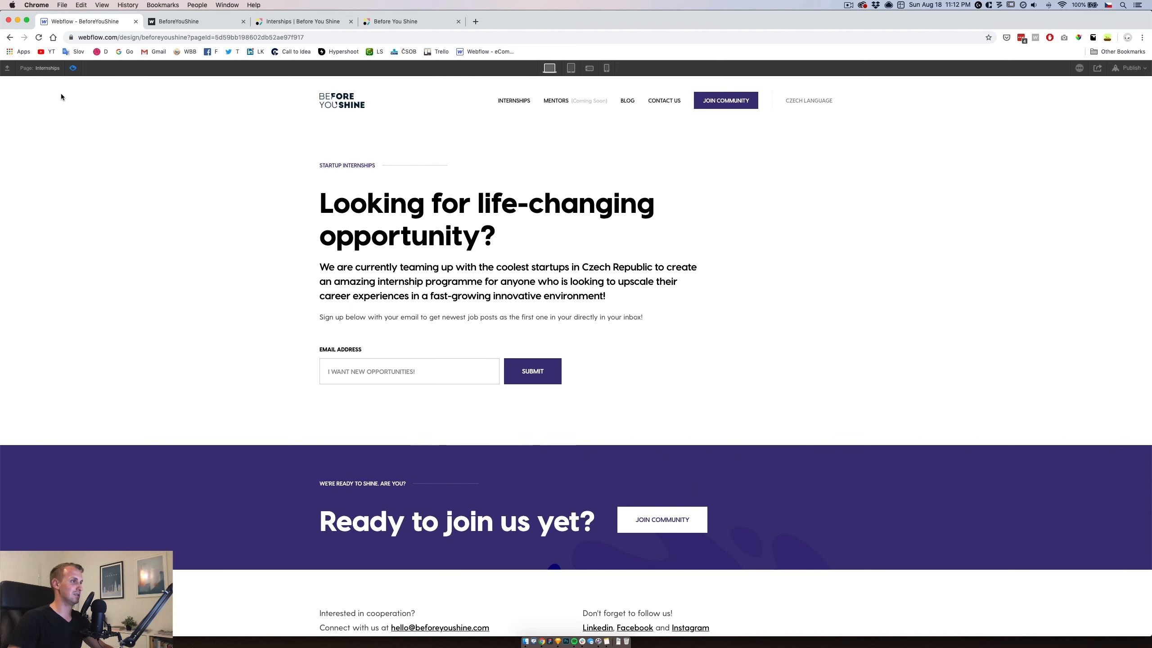
left_click(73, 68)
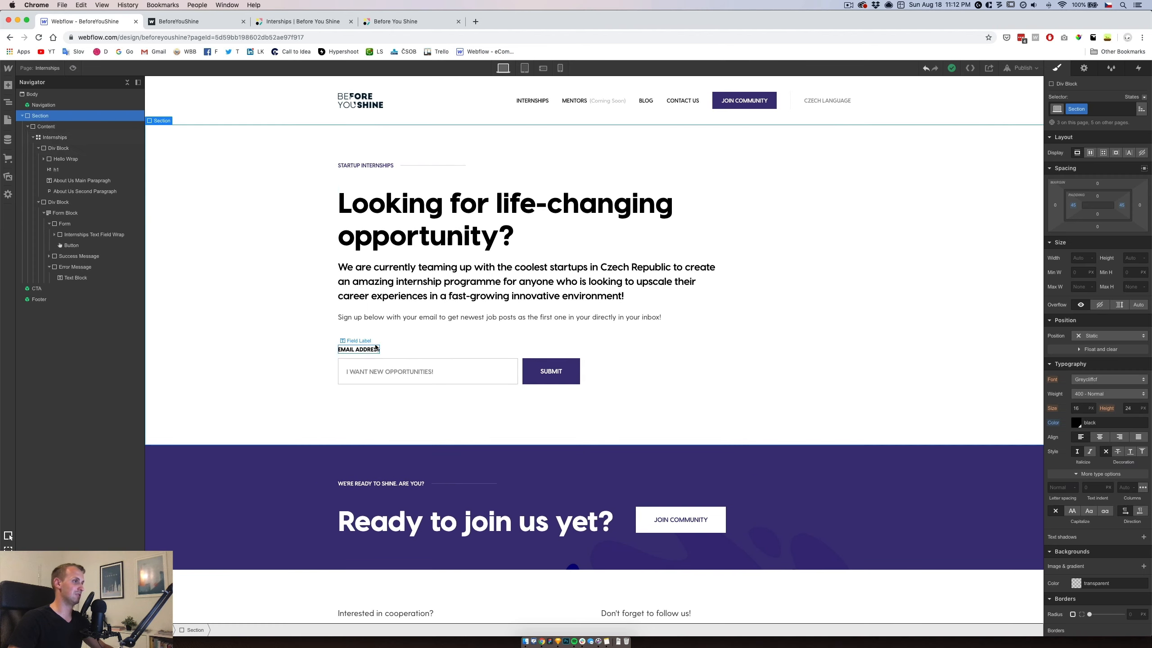
Select the email text field, check its Hover state styles and return to the None state.
left_click(421, 361)
left_click(1144, 97)
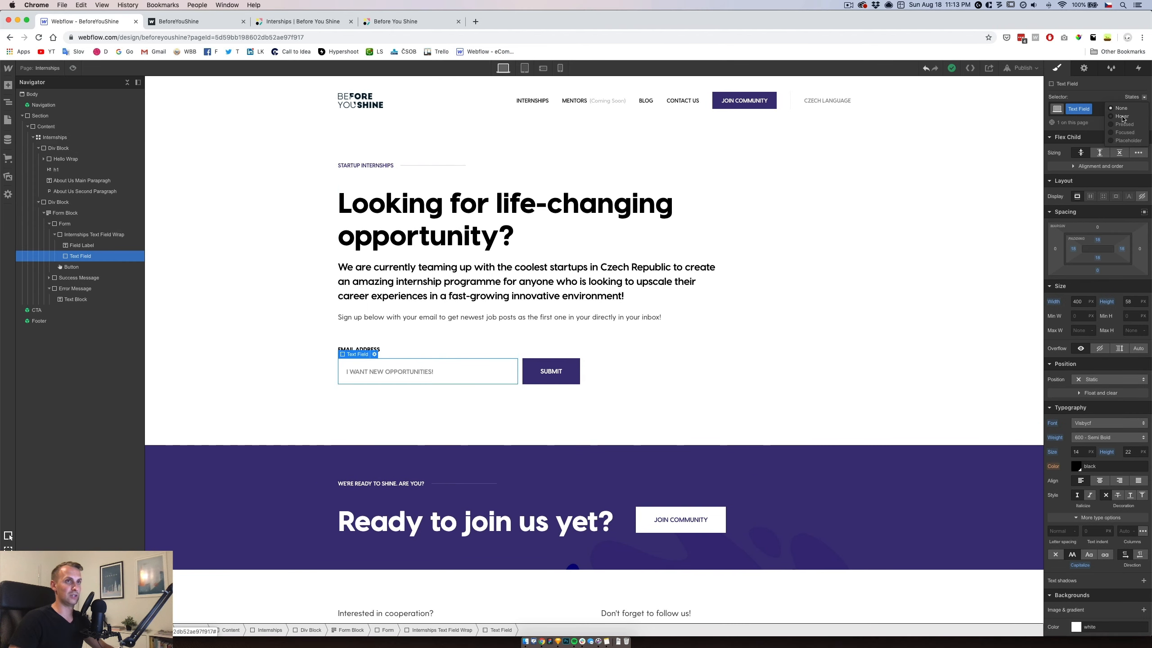
left_click(1119, 119)
scroll(1088, 514, "down", 4)
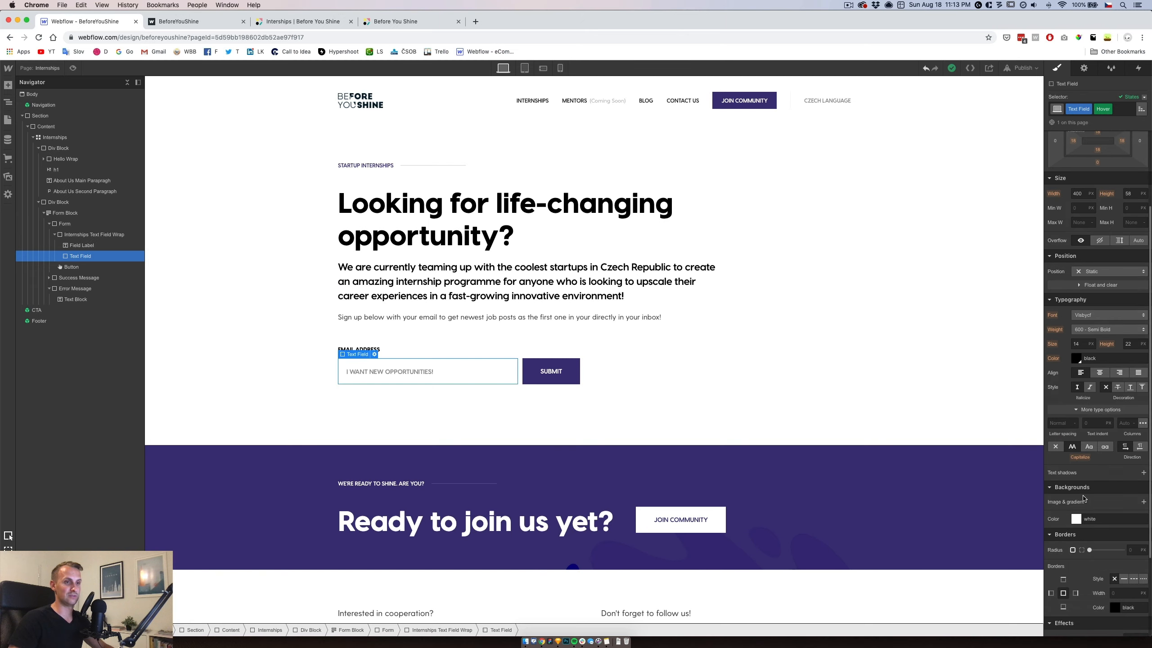
left_click(1145, 98)
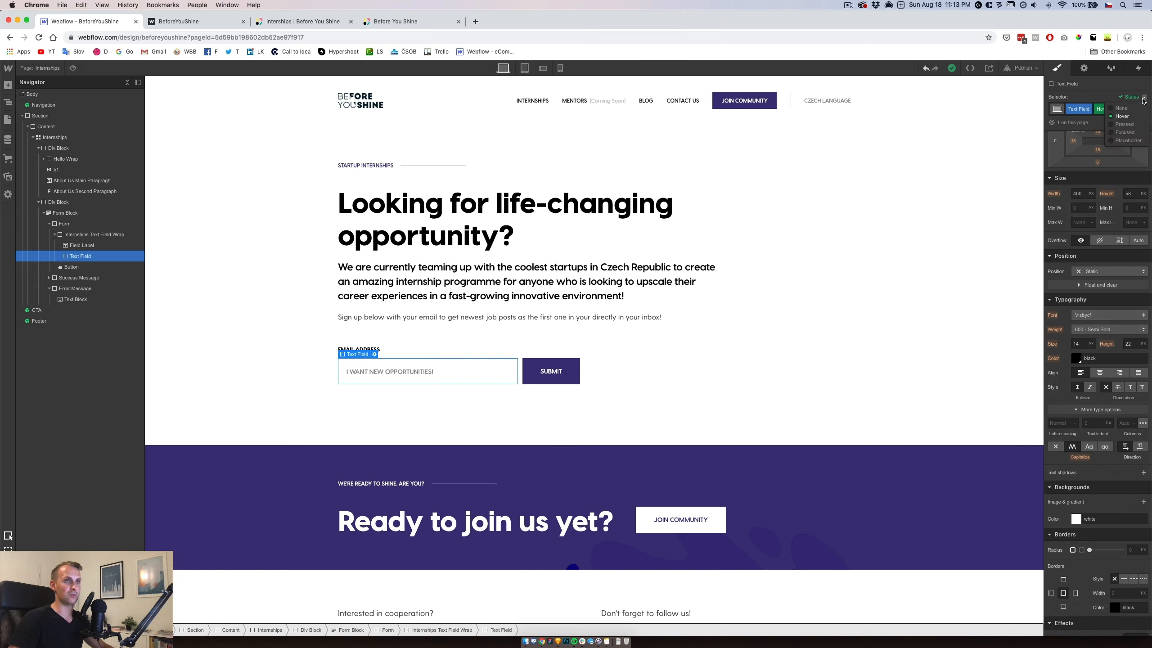
left_click(1120, 108)
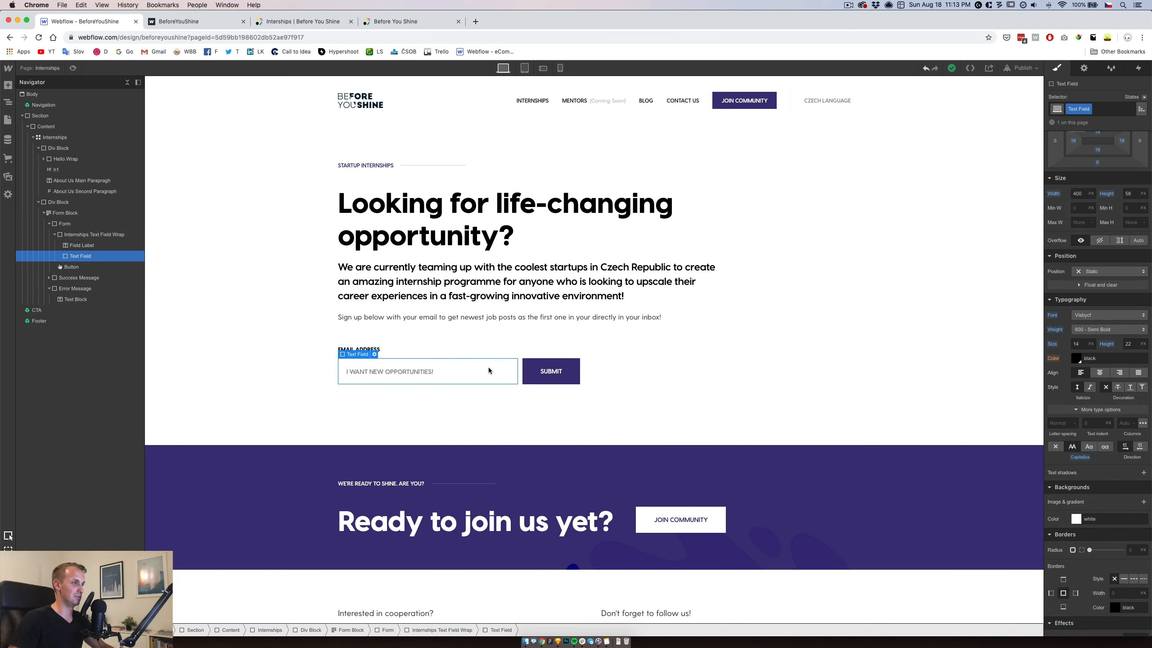
Give the email text field a solid black border 1 px wide.
scroll(1092, 517, "down", 4)
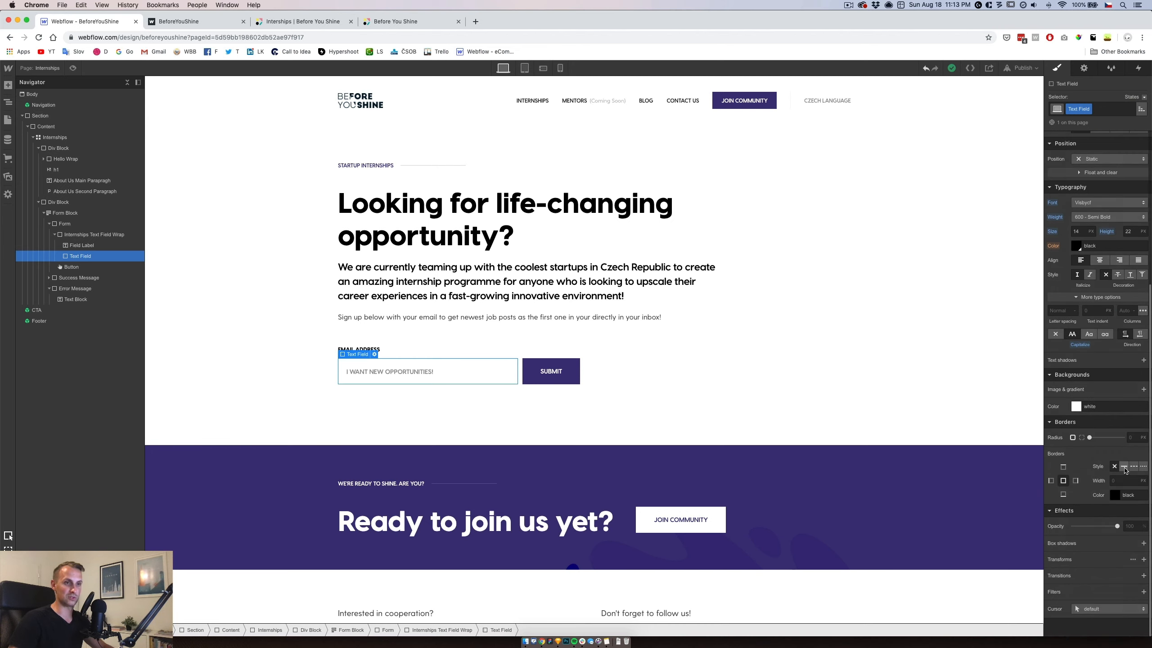
left_click(1114, 494)
left_click(1079, 480)
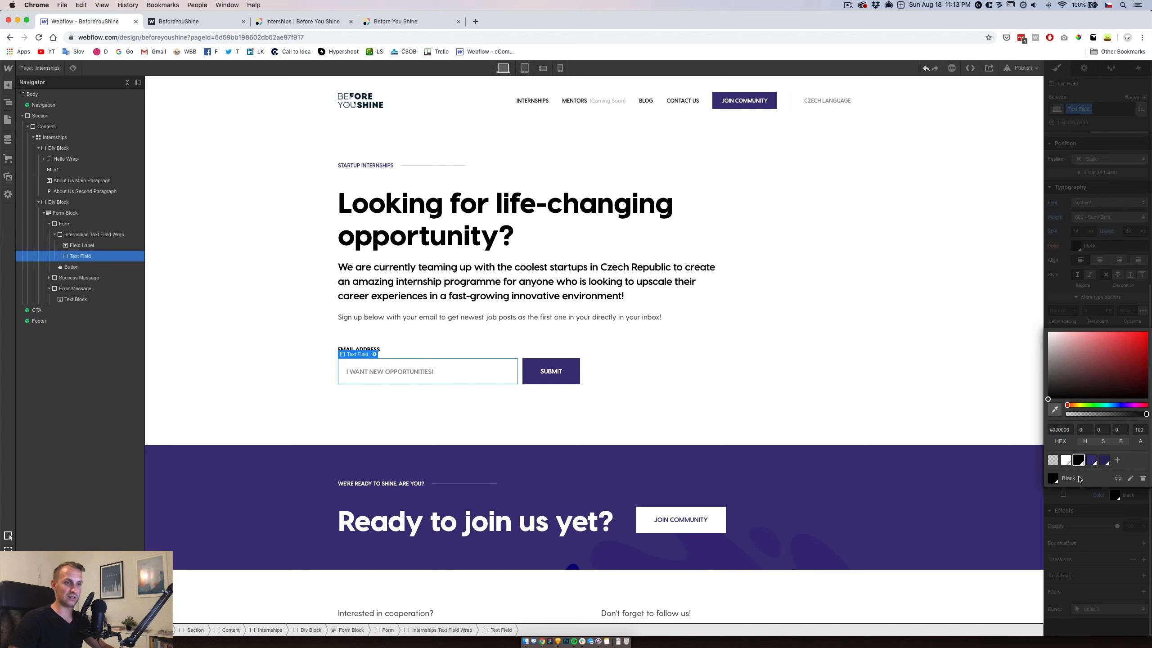
left_click(614, 427)
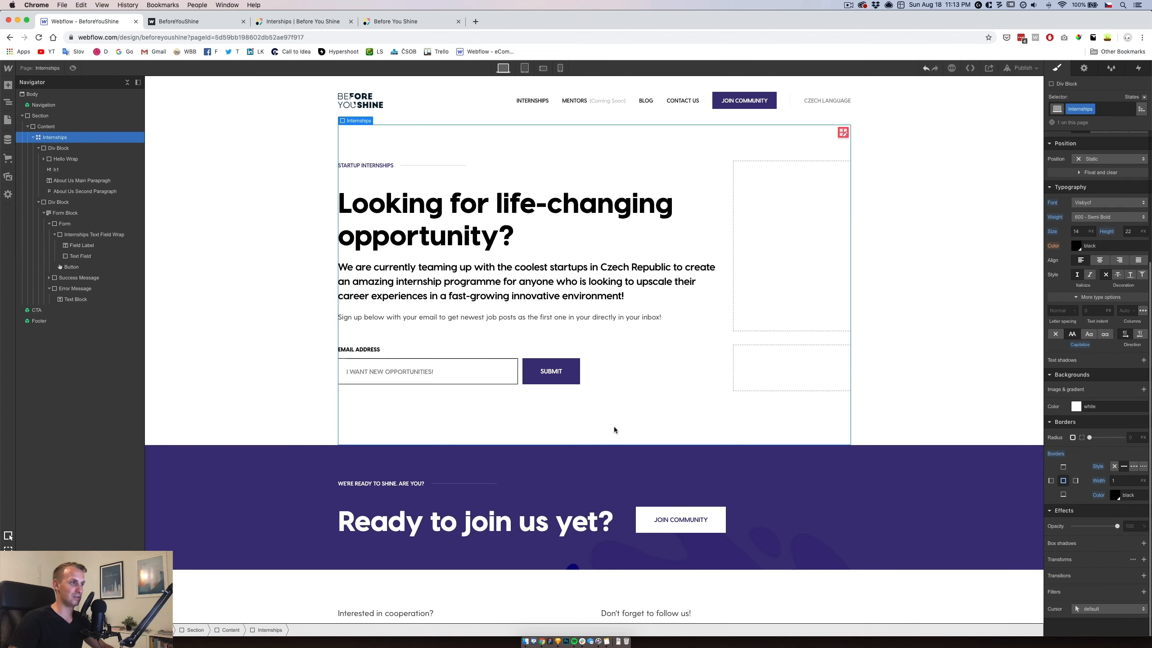
Set the opacity of the email text field's black border colour to 20%.
left_click(494, 381)
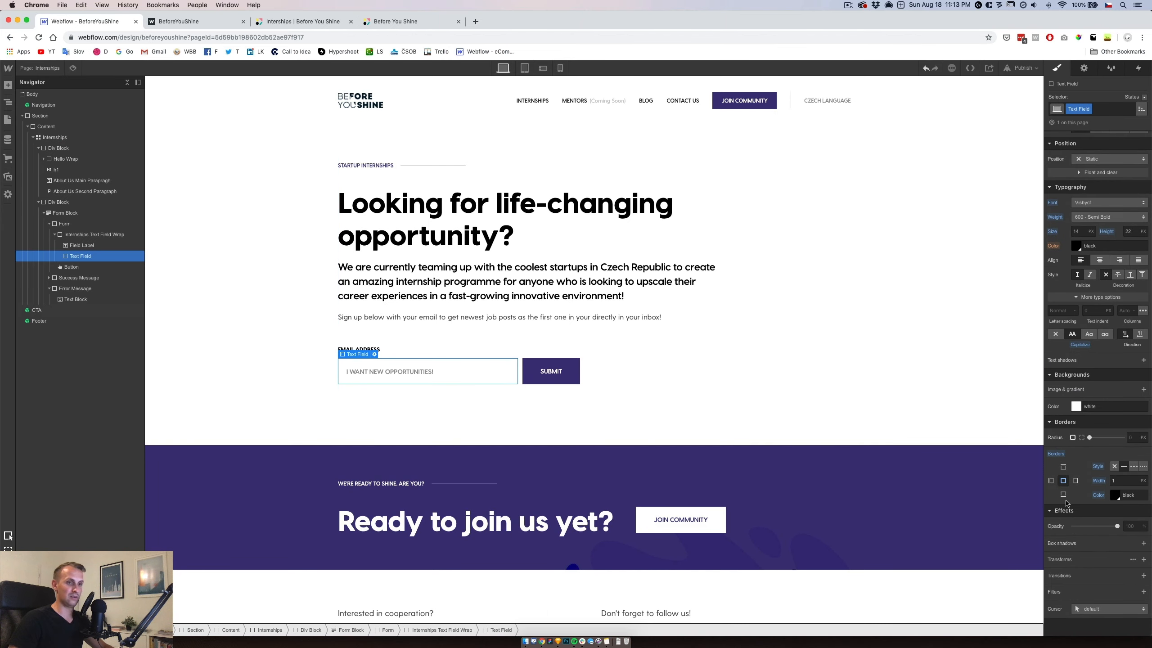
left_click(1115, 496)
double_click(1139, 429)
type("20")
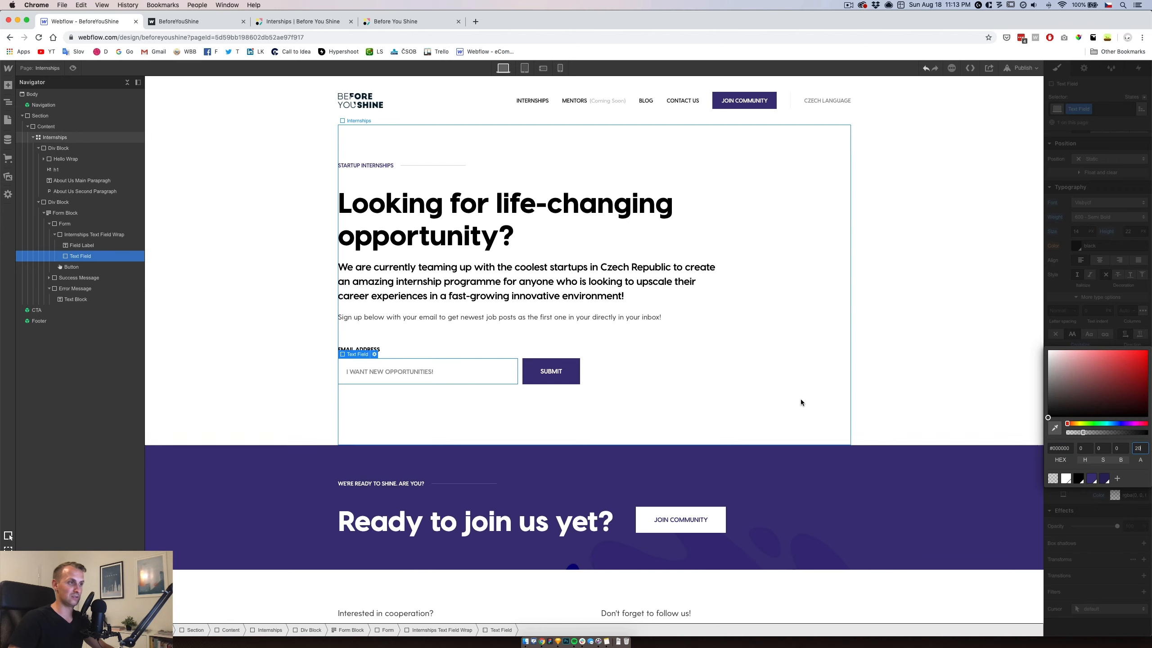
left_click(620, 407)
Change the email text field's border colour to the Main Violet swatch at 20% opacity and review the field on the page.
left_click(508, 375)
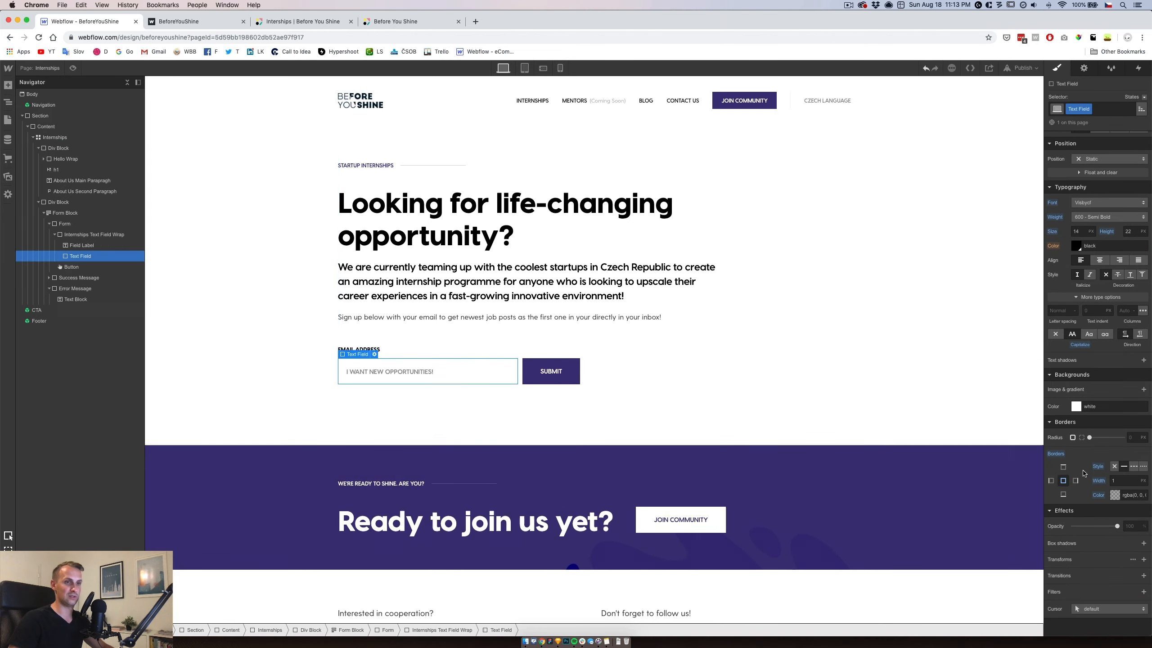
left_click(1114, 495)
left_click(1091, 479)
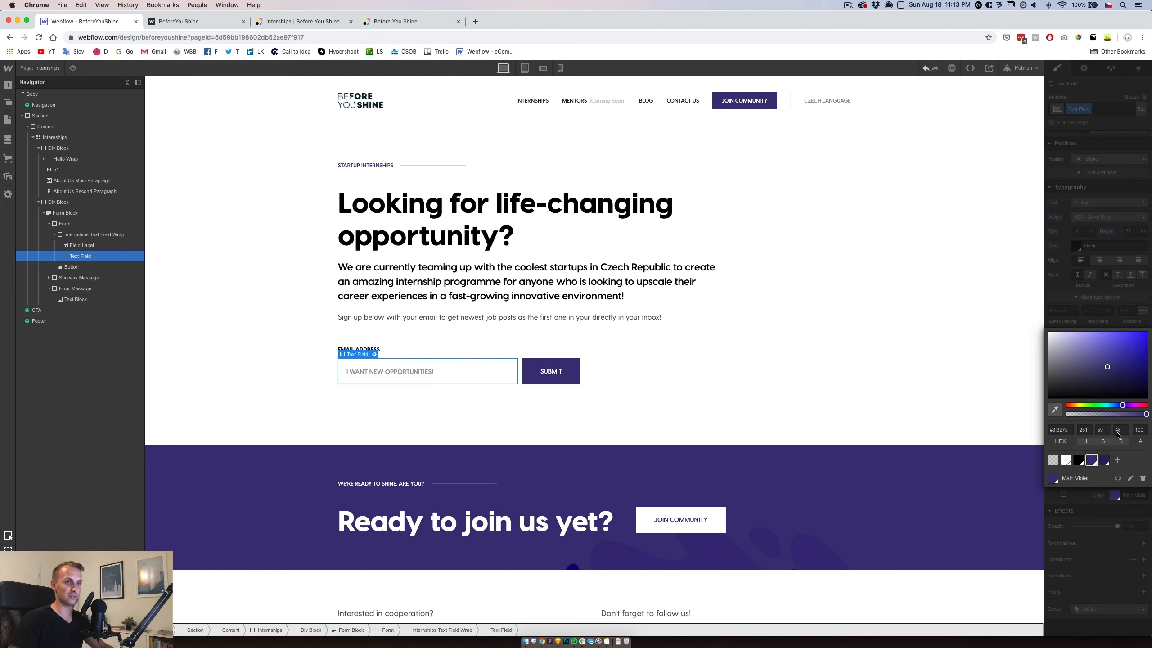
left_click(1139, 430)
key("super+a")
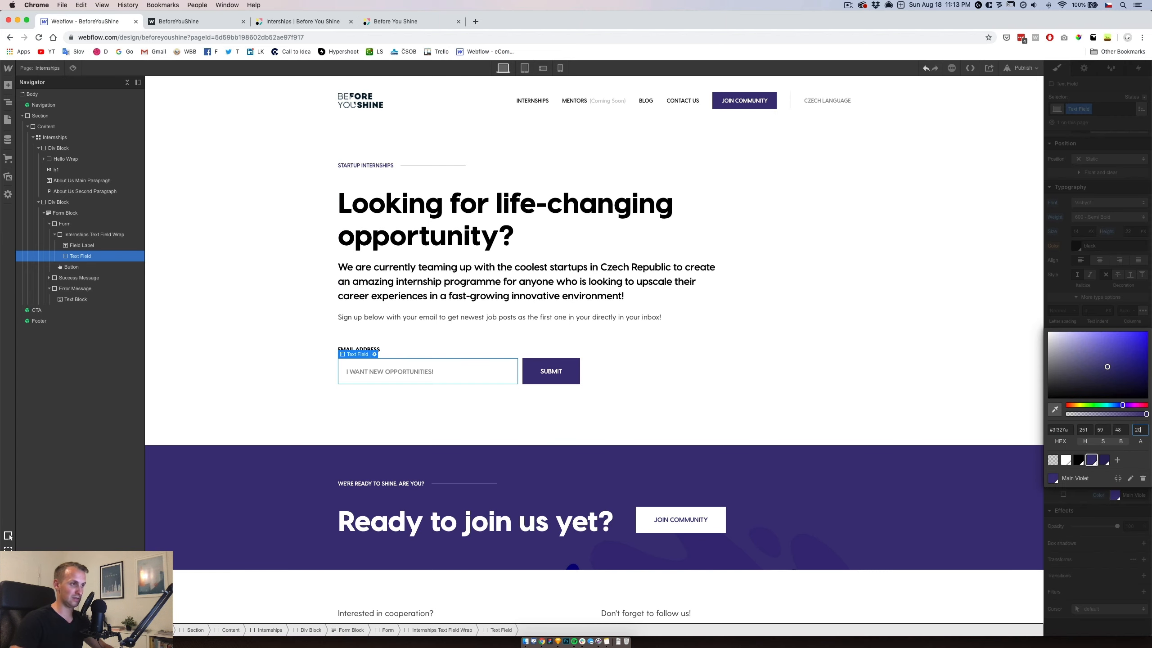
type("20")
key("Return")
left_click(684, 408)
left_click(261, 385)
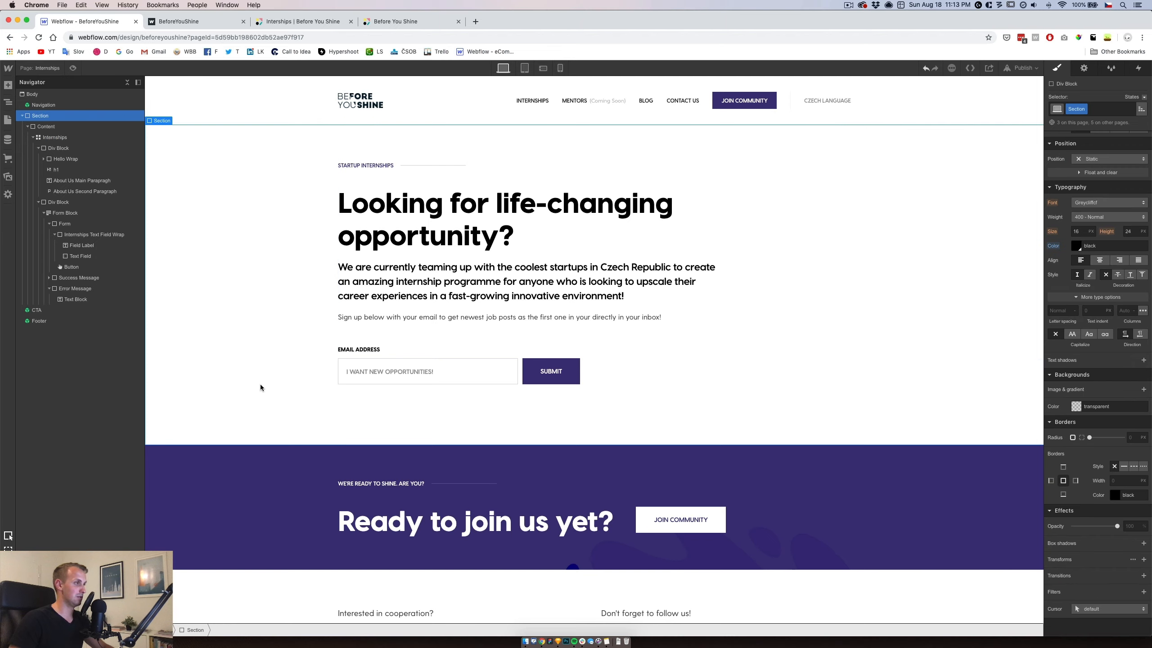
left_click(478, 372)
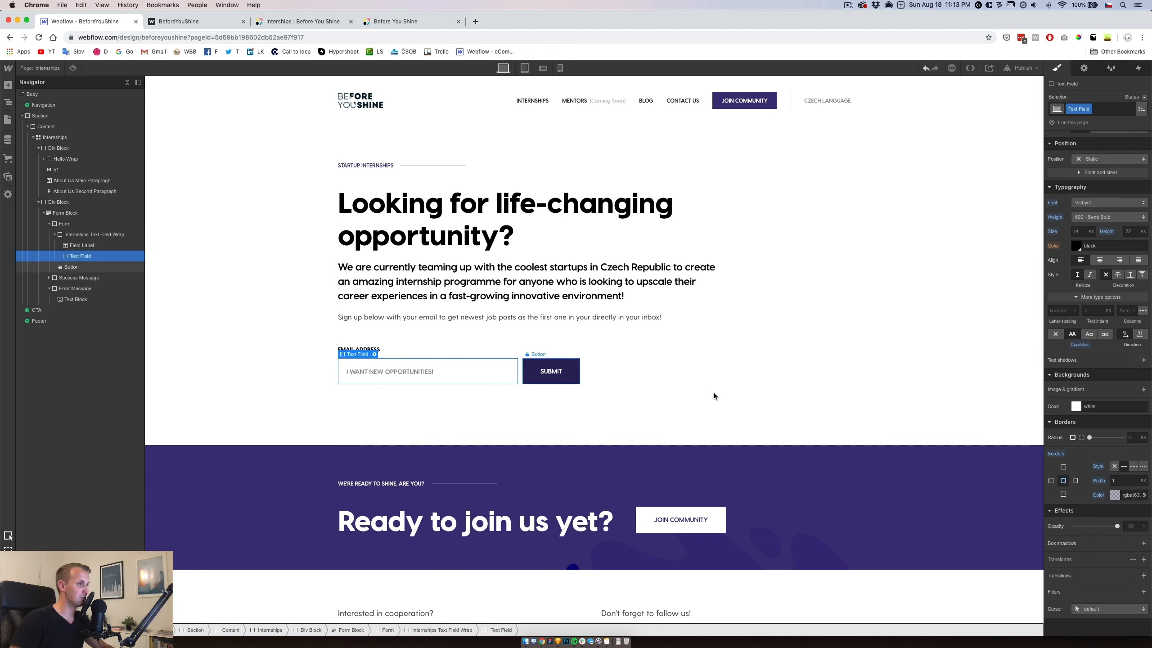
Set the text field's Hover state border colour to the Main Violet swatch at 50% opacity and check it in preview.
left_click(1143, 97)
left_click(1124, 120)
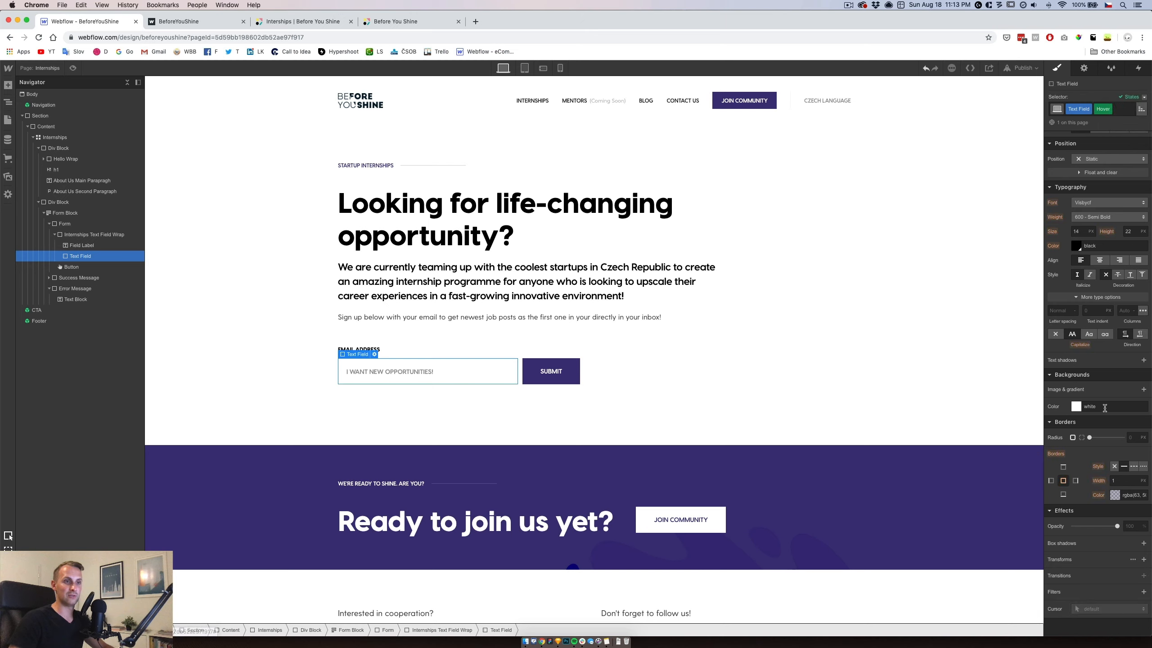
left_click(1115, 496)
left_click(1092, 478)
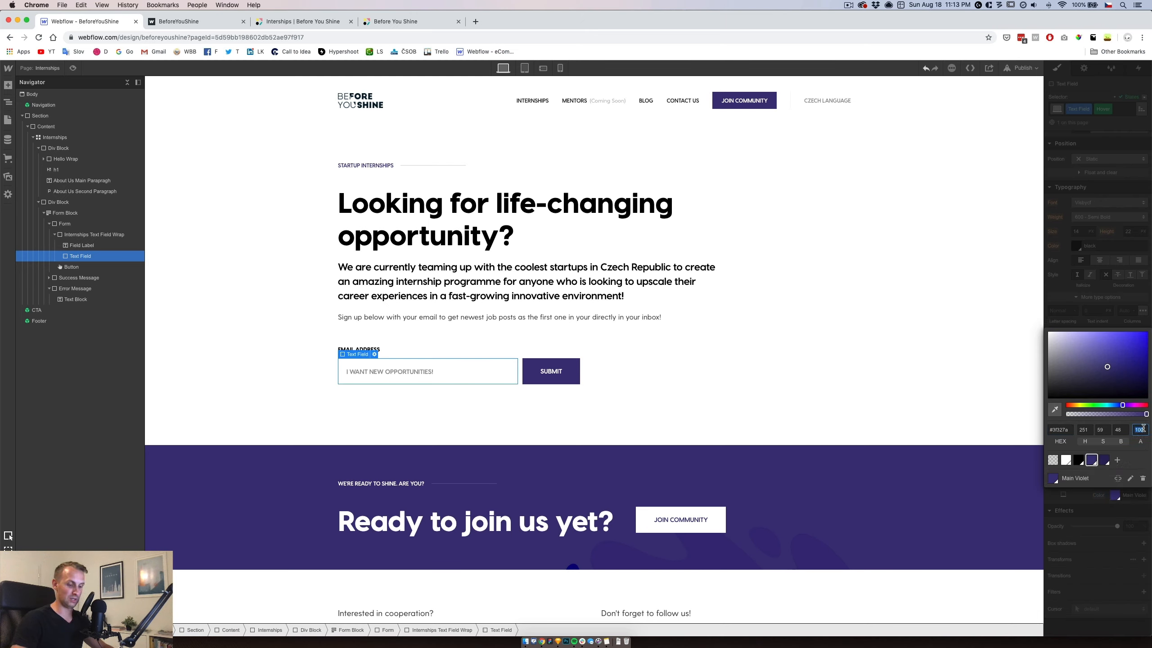
left_click(628, 403)
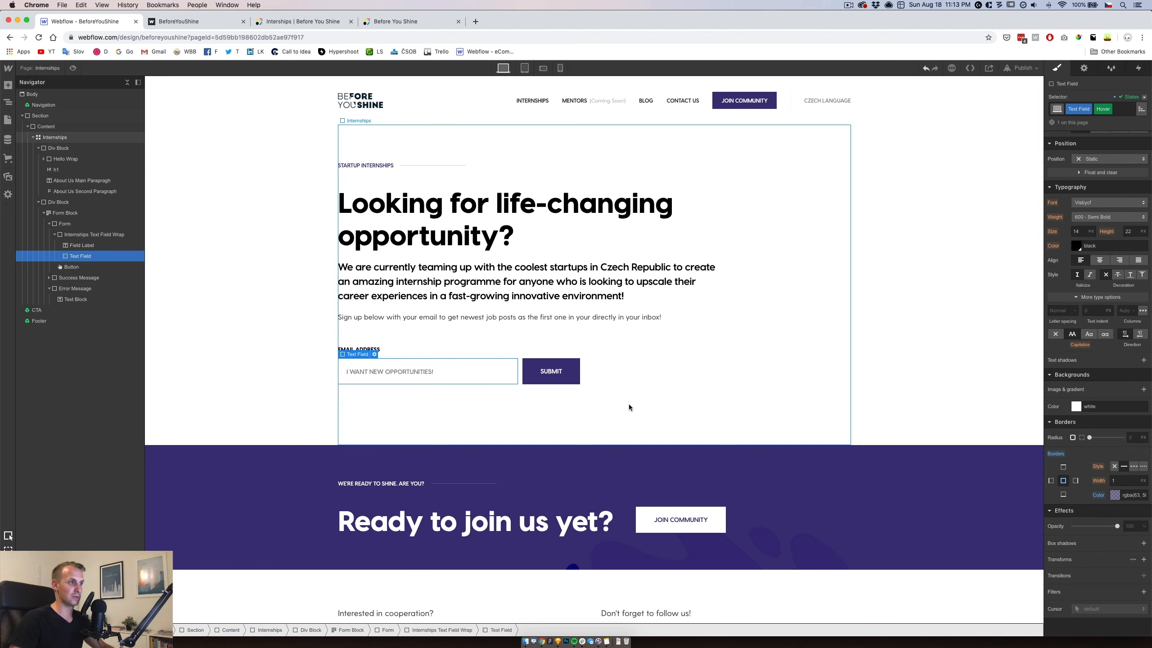
left_click(73, 68)
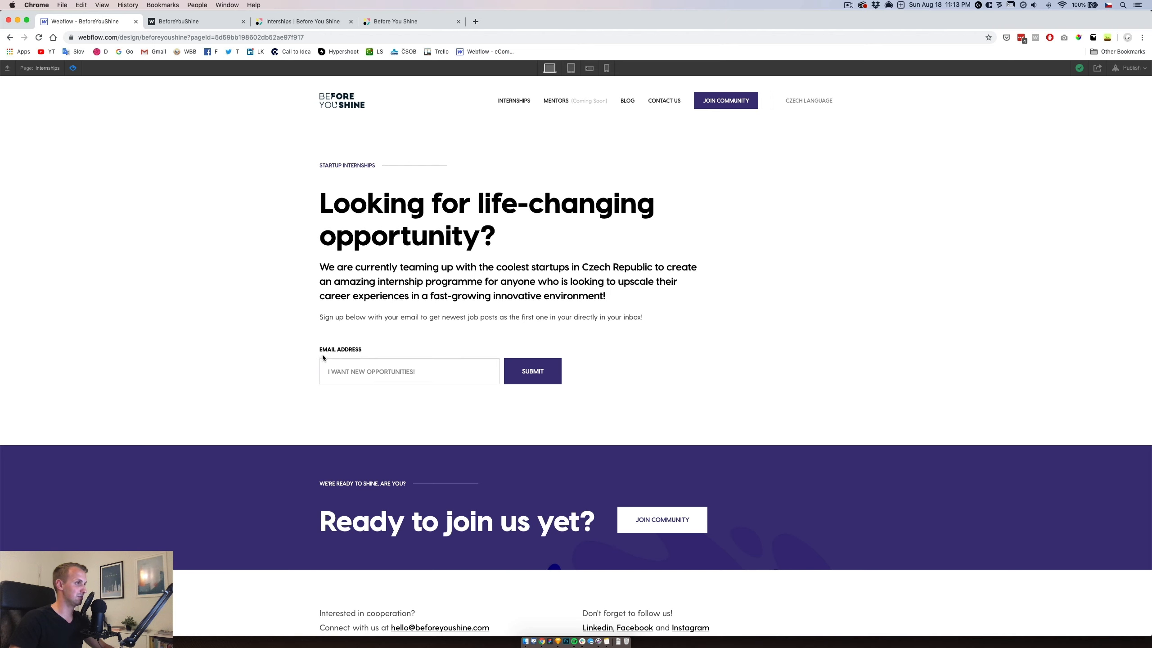
left_click(72, 68)
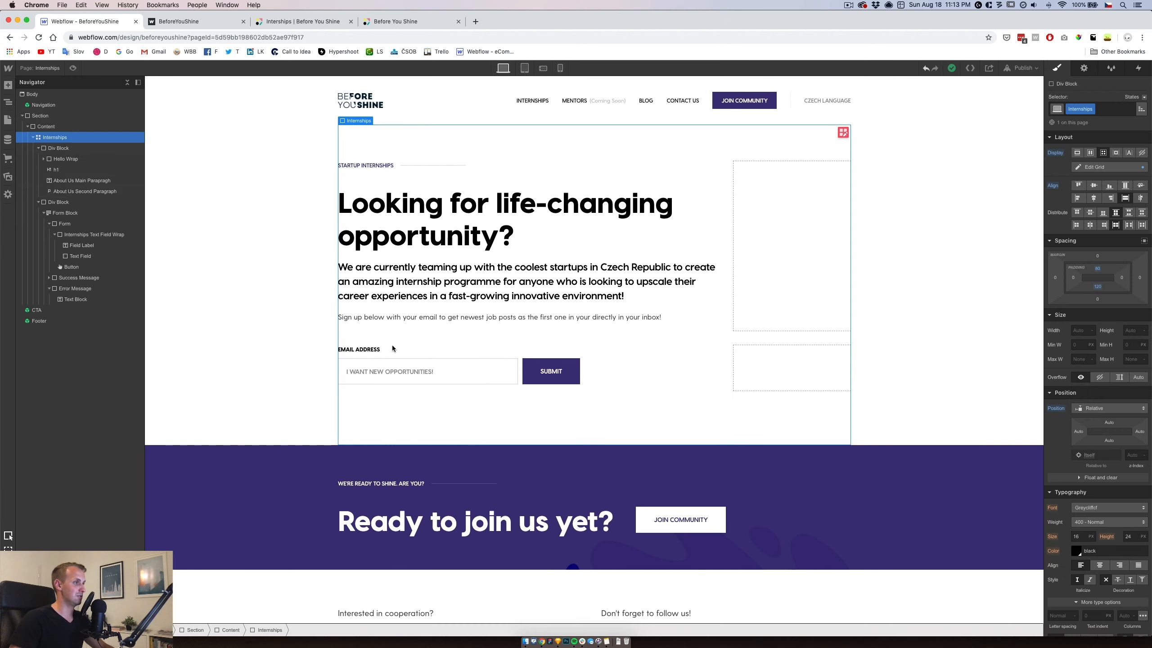
Set the email text field's border colour to the Main Violet swatch in its Pressed state.
left_click(427, 363)
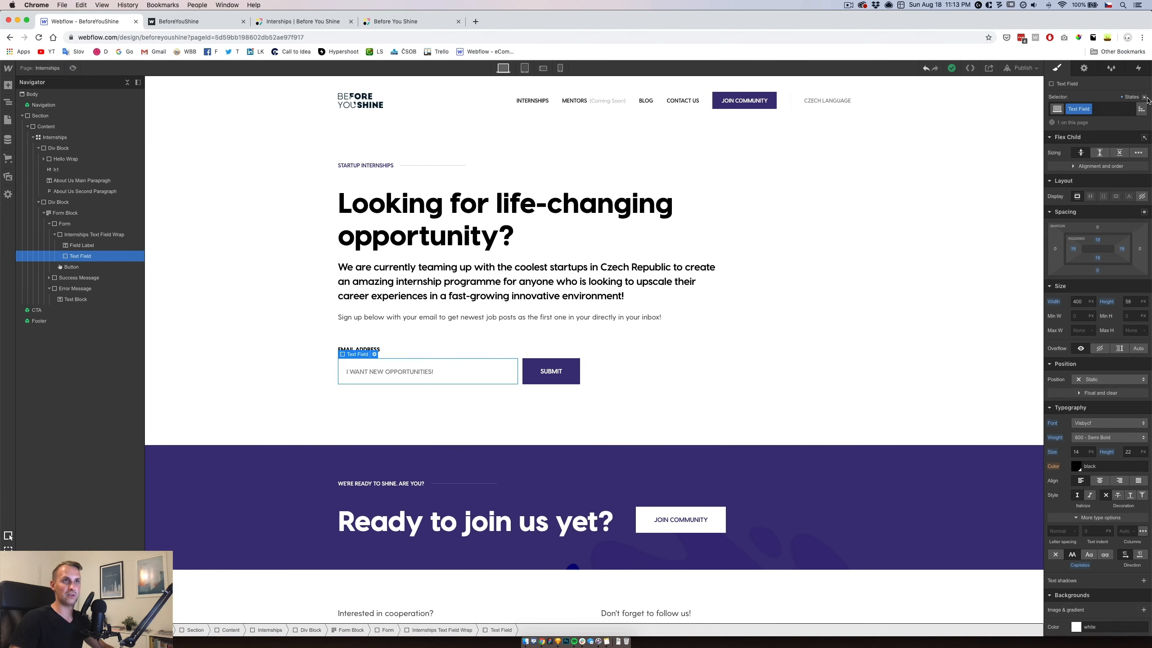
left_click(1132, 97)
left_click(1126, 123)
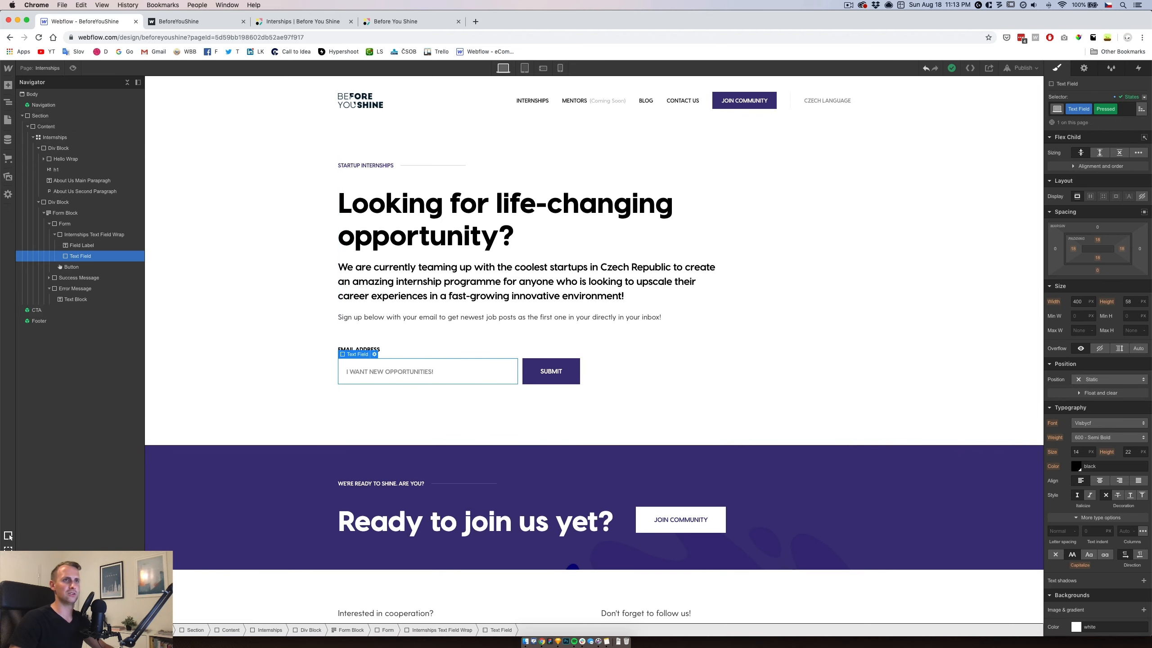
scroll(1094, 523, "down", 4)
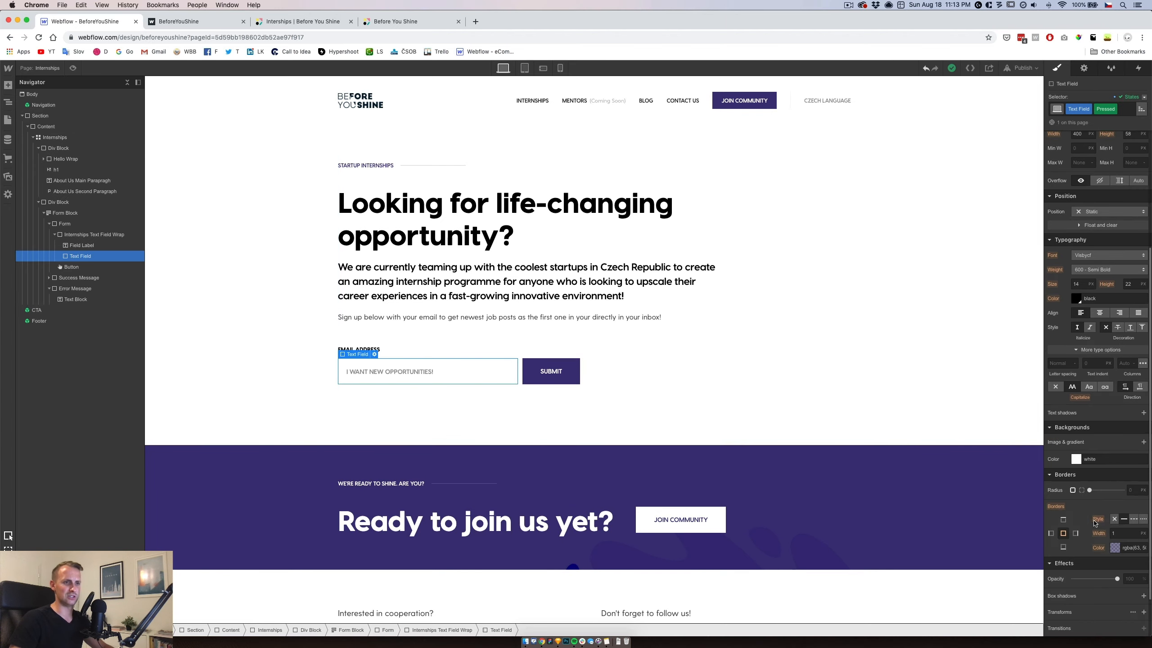
left_click(1115, 547)
left_click(1092, 531)
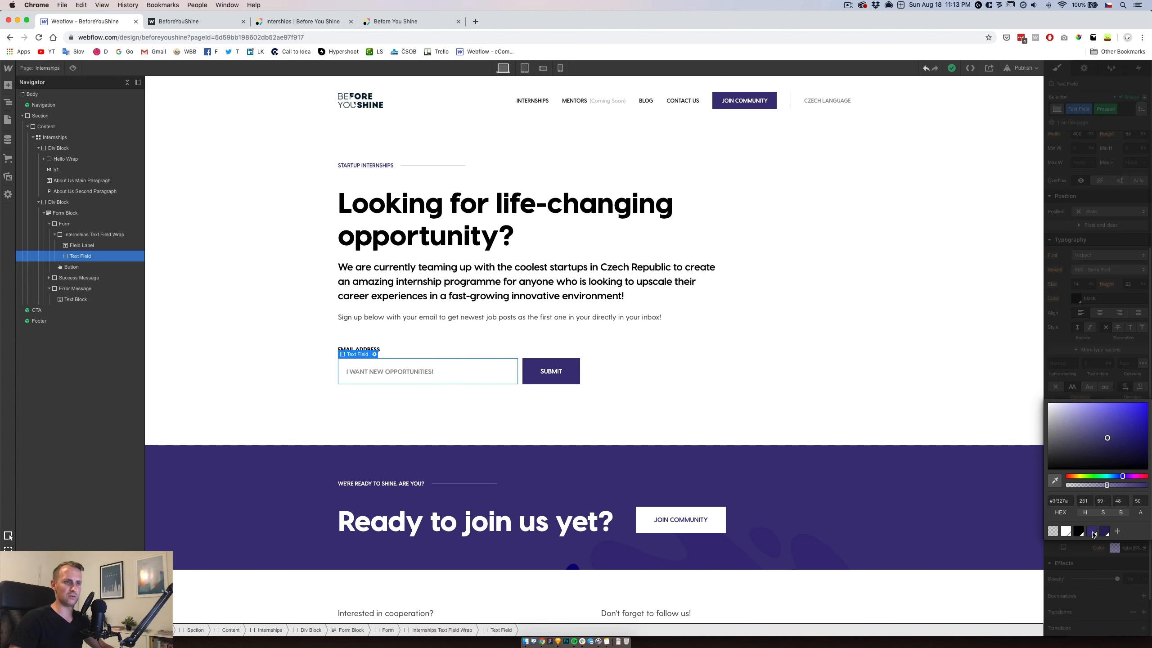
left_click(1094, 360)
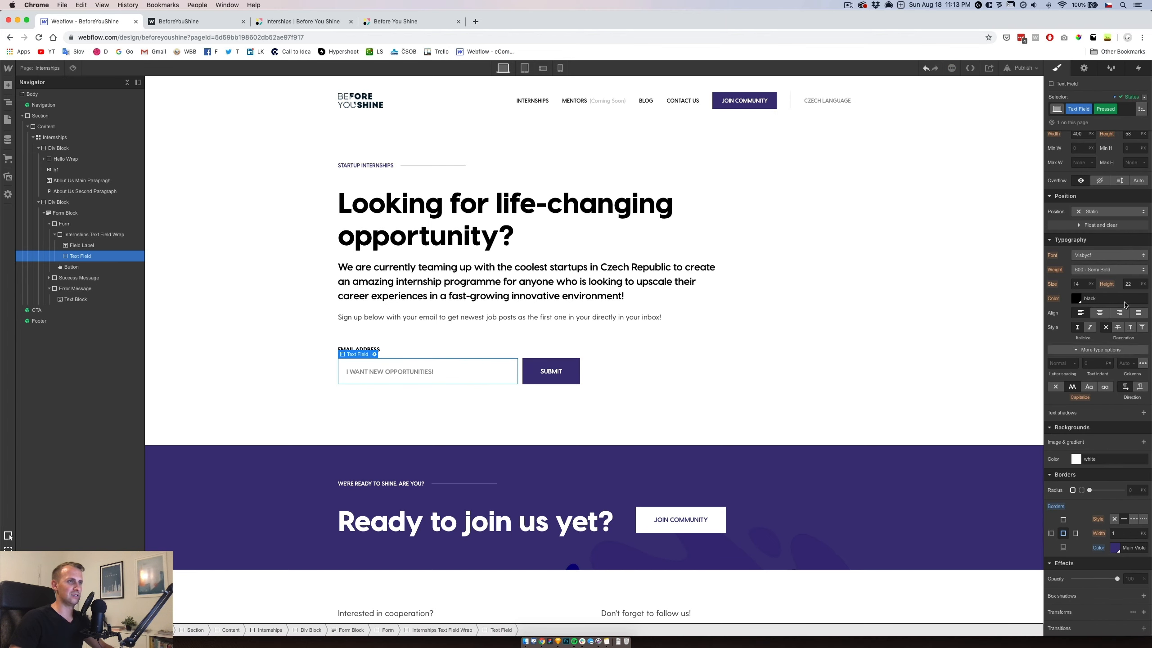
Set the email text field's border colour to the Main Violet swatch in its Focused state.
left_click(1145, 98)
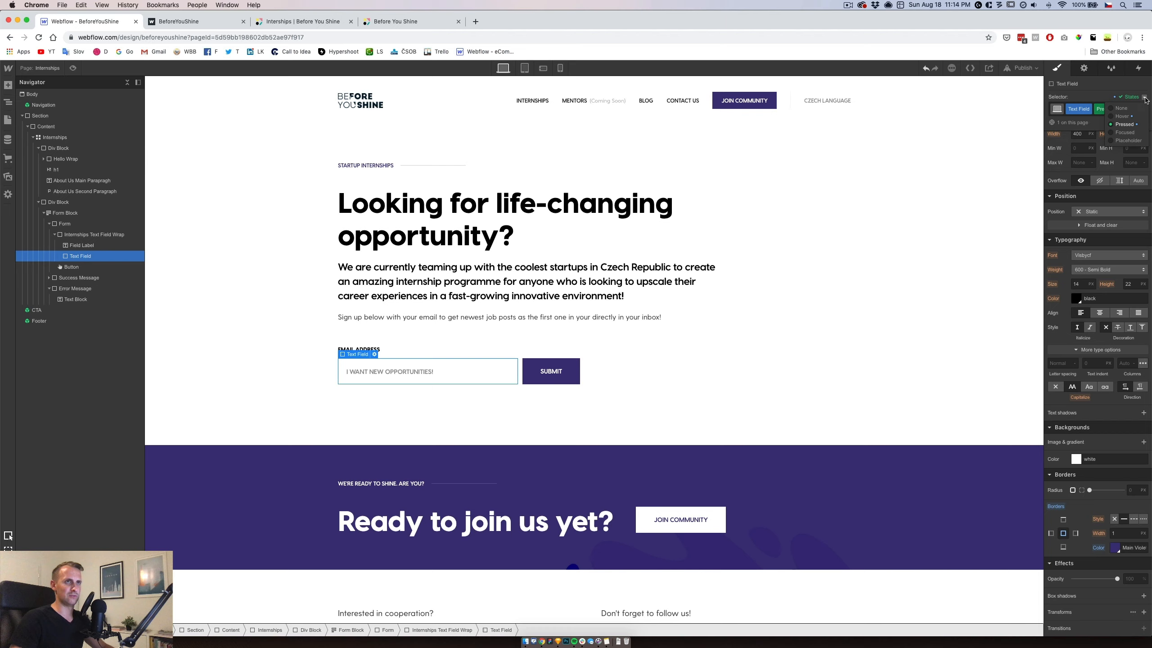
left_click(1126, 132)
left_click(1115, 548)
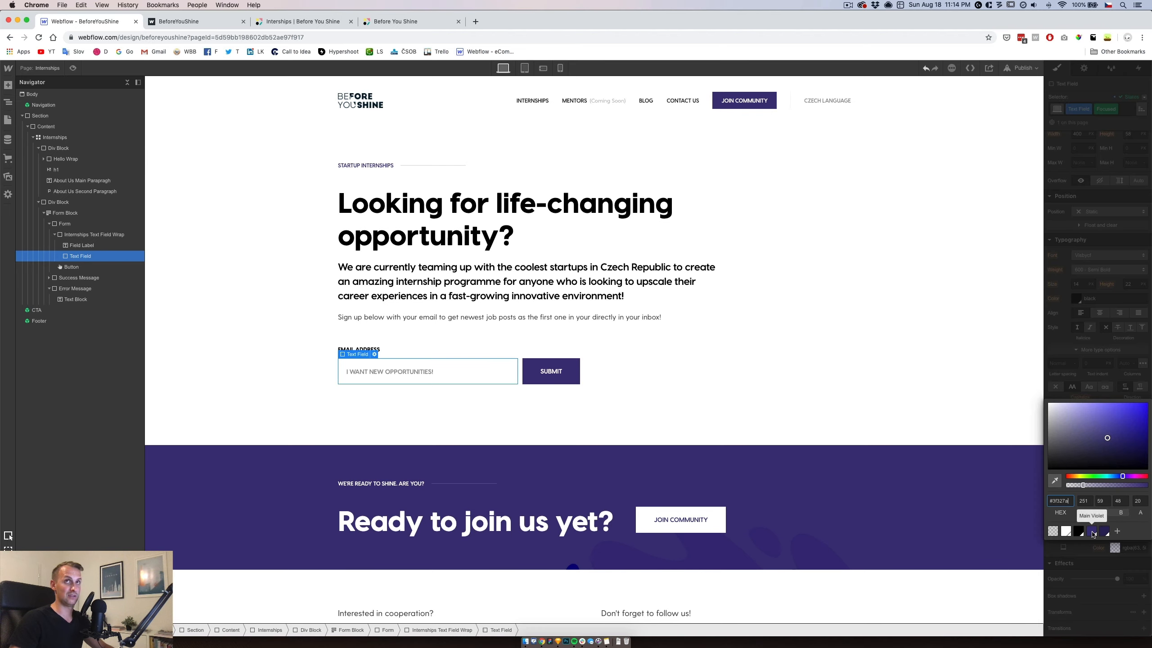
left_click(1092, 532)
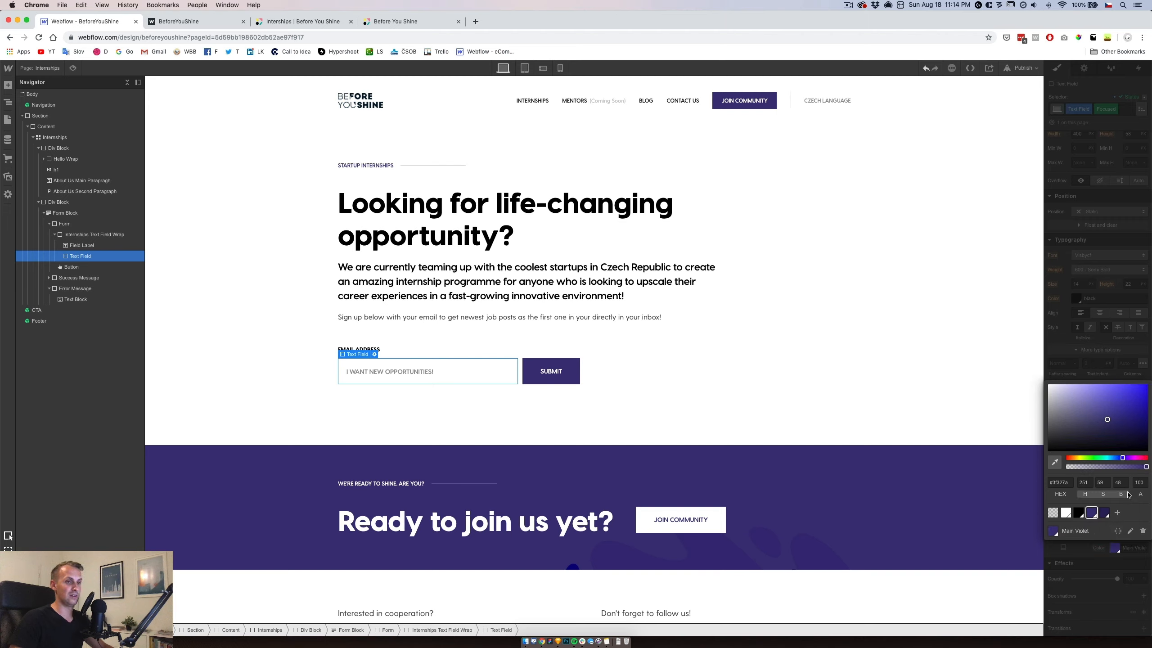
left_click(1103, 362)
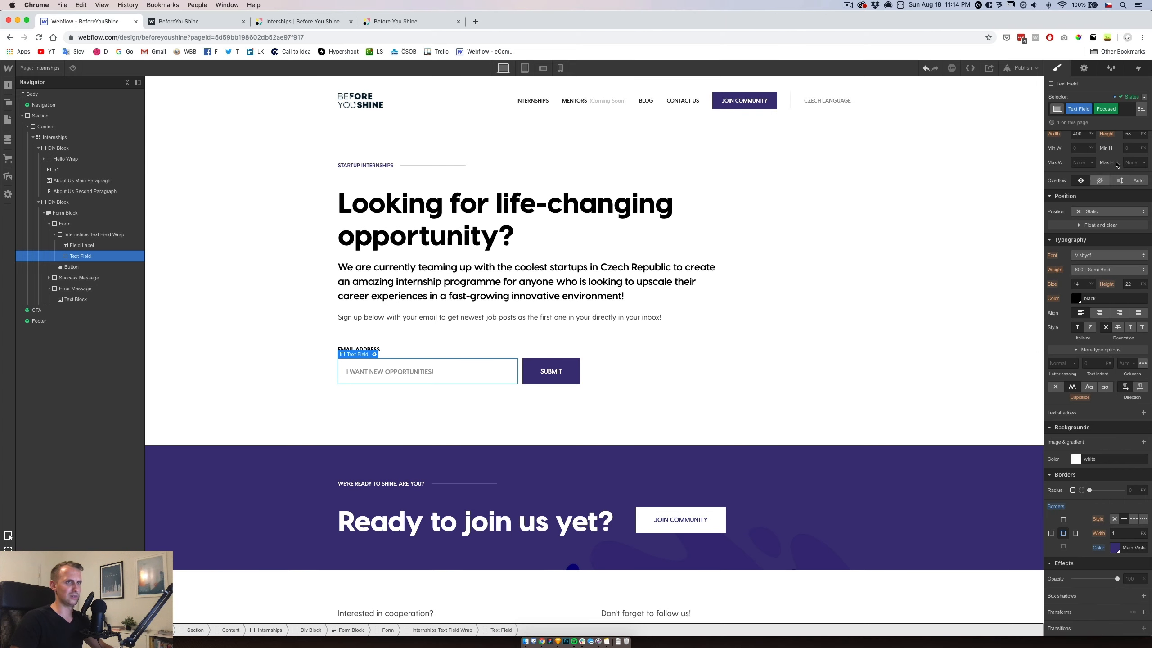
Return the text field to the None state and test it in preview by entering and clearing "FSDFSDFSAFSDF".
left_click(1145, 97)
left_click(1129, 141)
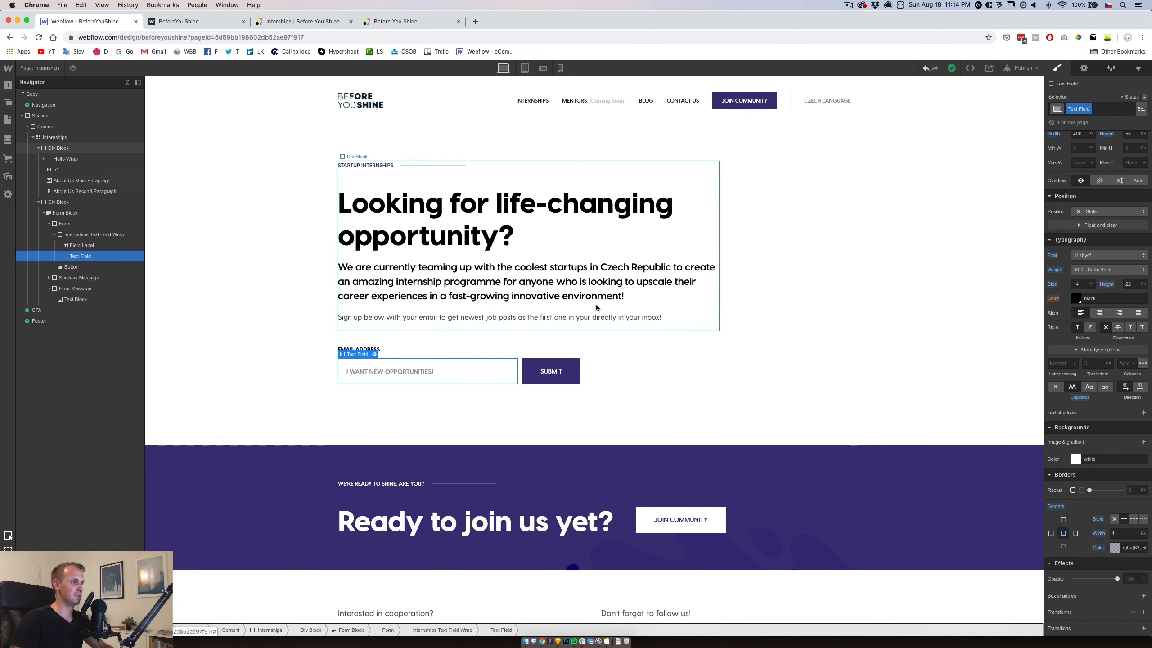
left_click(73, 68)
left_click(331, 373)
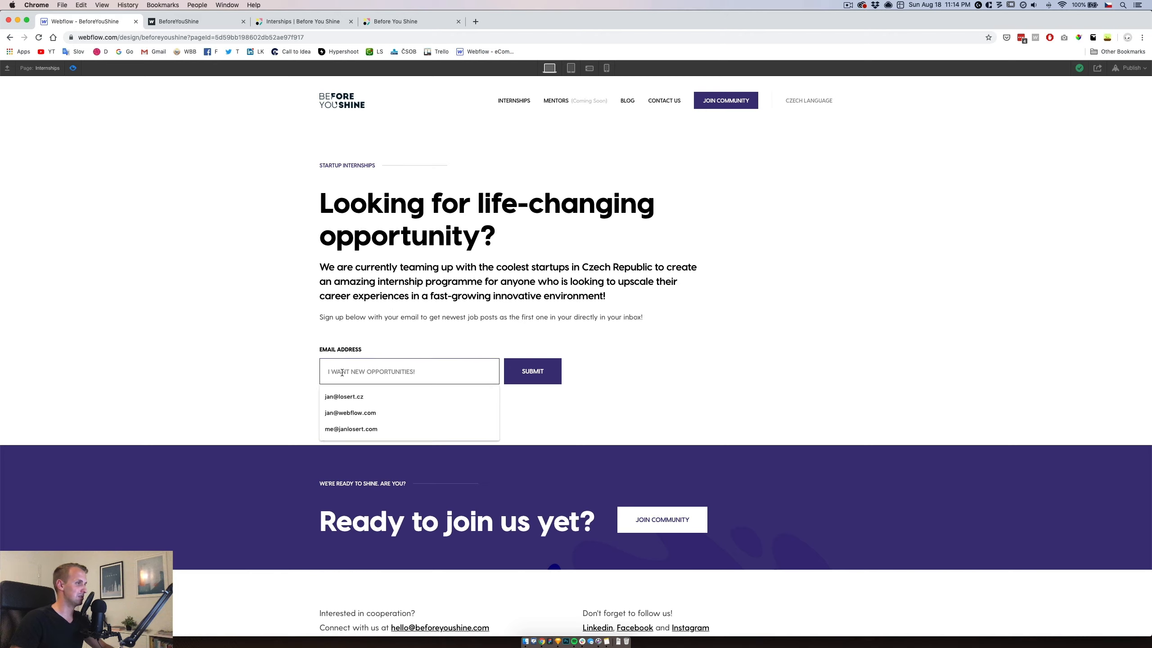
type("FSDFSDFSAFSDF")
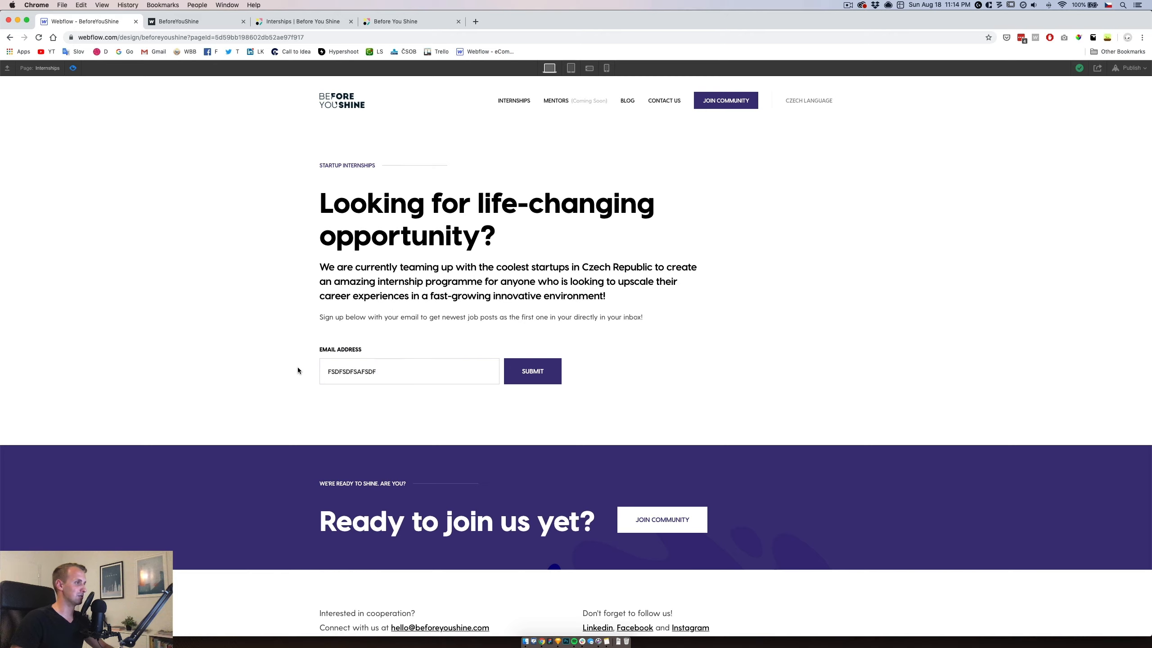
double_click(345, 373)
key("BackSpace")
left_click(90, 117)
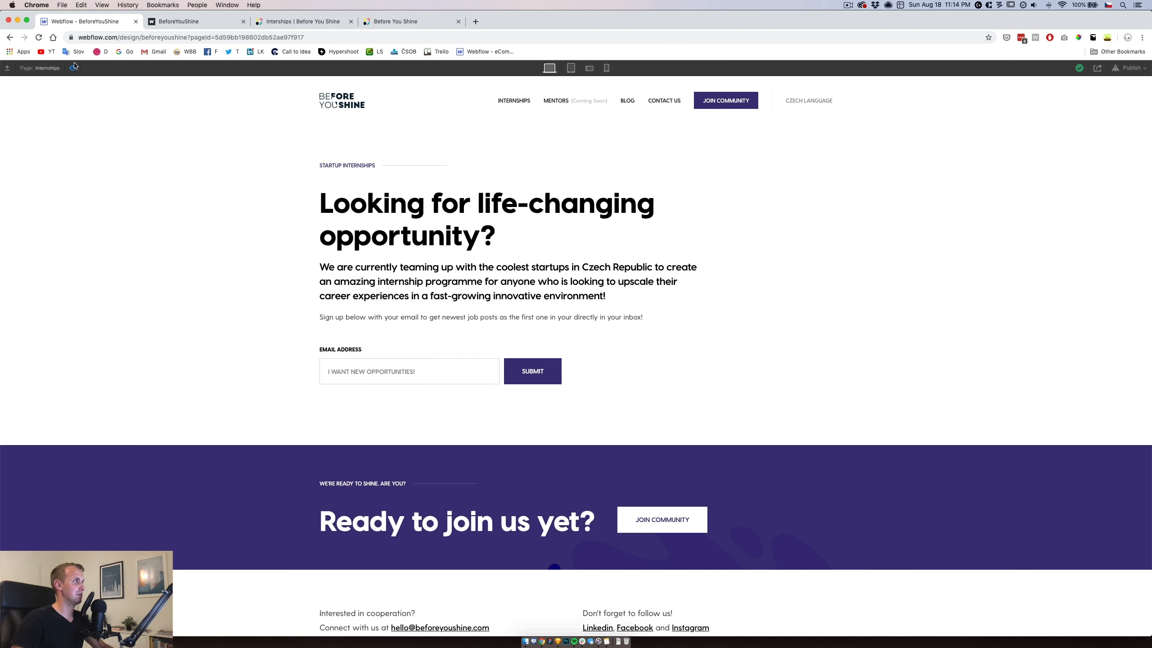
key("super+shift+p")
Compare the typography of the Startup Internships text, the Email Address label and the All Labels tag.
left_click(365, 165)
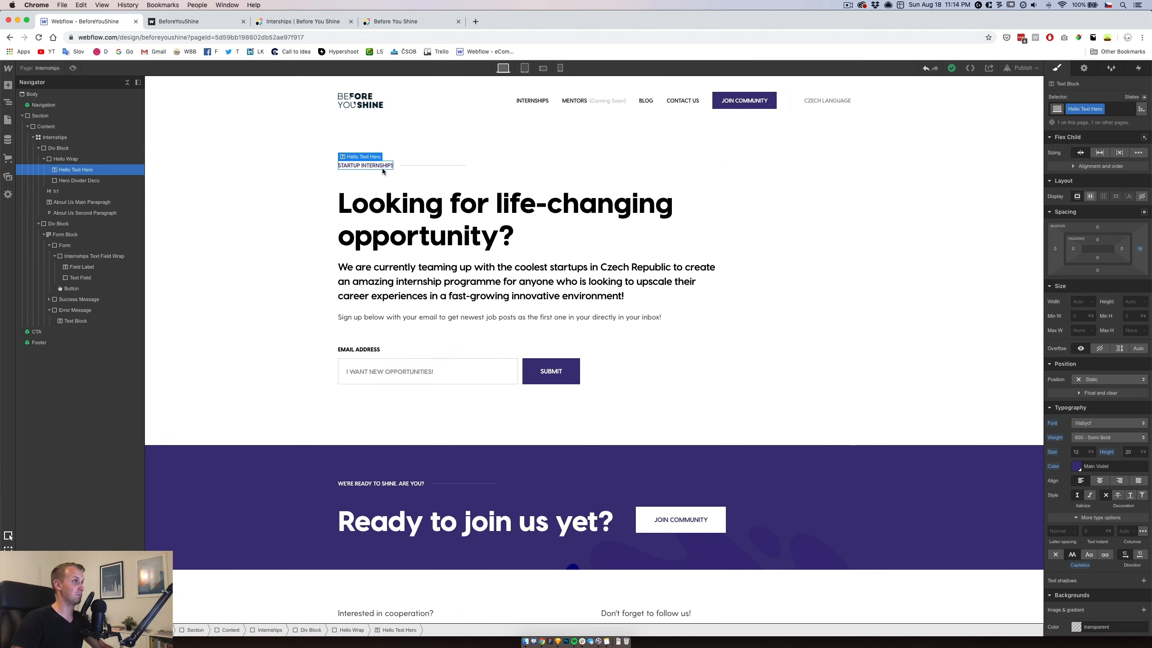
left_click(359, 349)
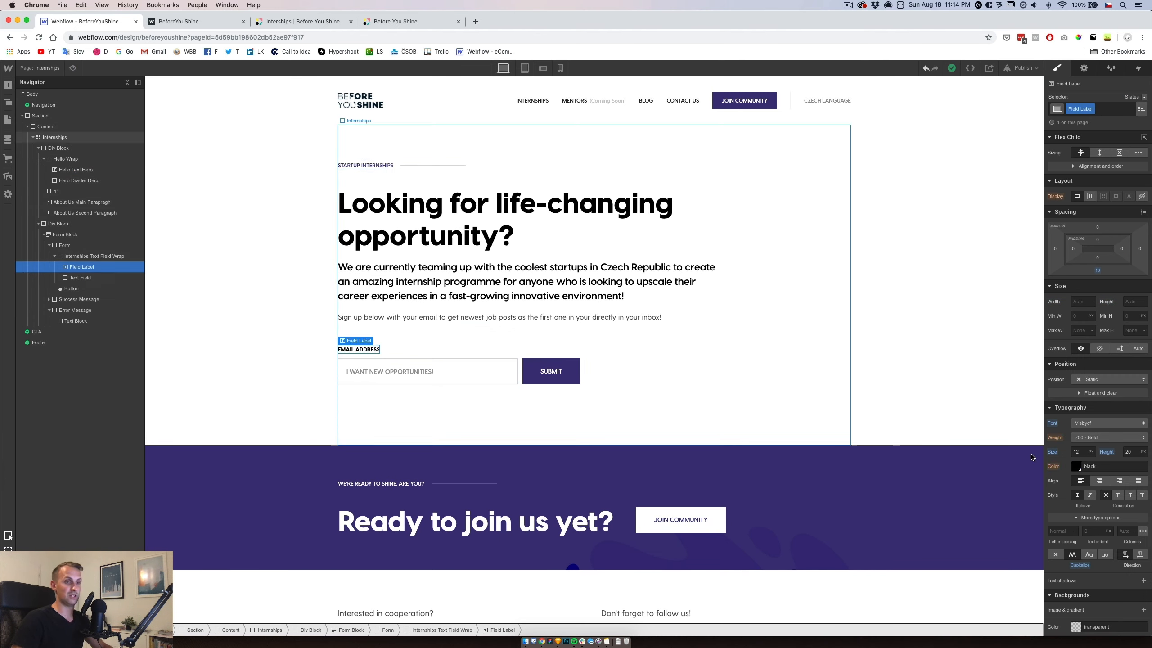
left_click(1140, 109)
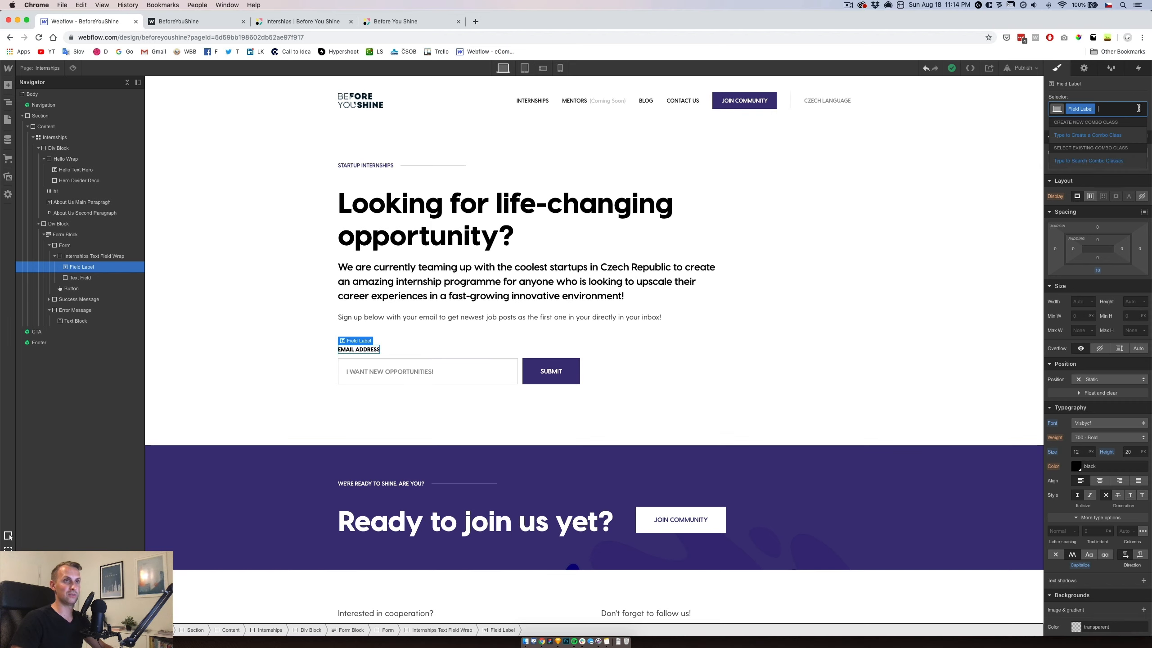
left_click(1079, 156)
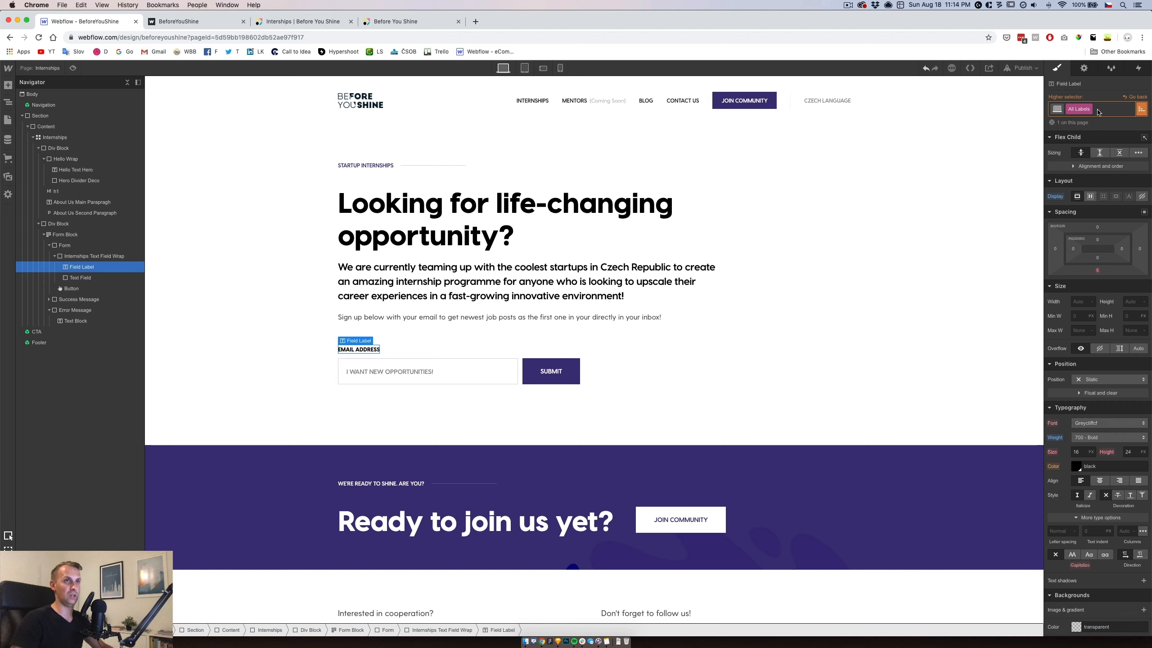
left_click(1135, 97)
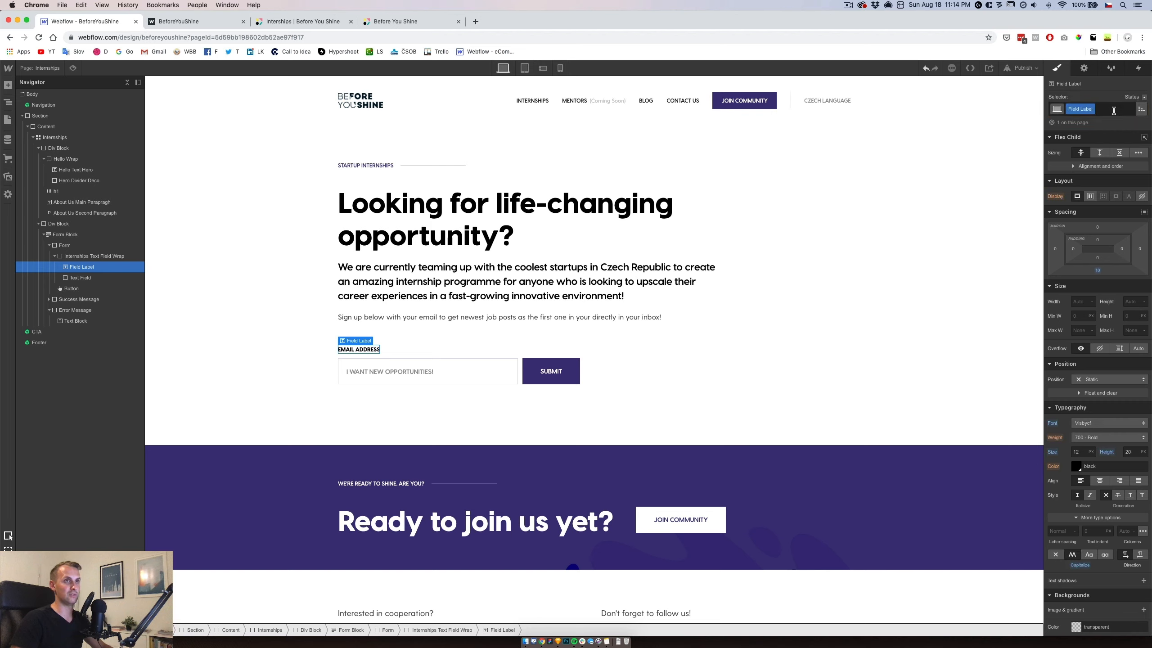
left_click(1079, 452)
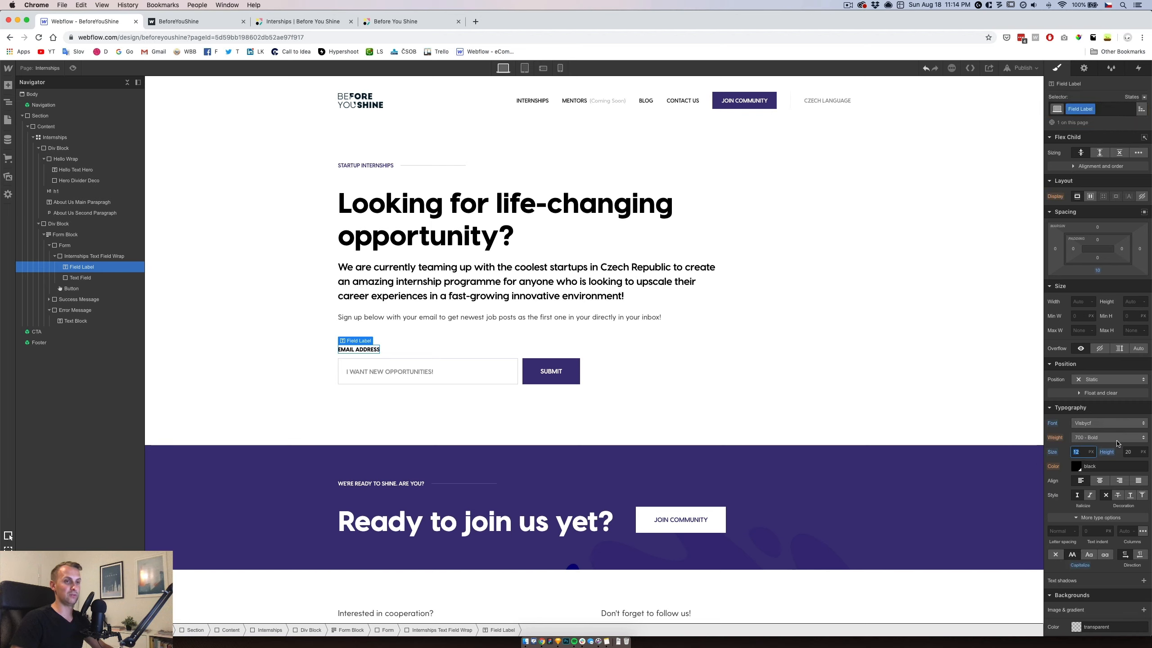
Style the All Labels tag with the Visbycf font, size 12 px, line height 20 px and weight 600 - Semi Bold.
left_click(1141, 109)
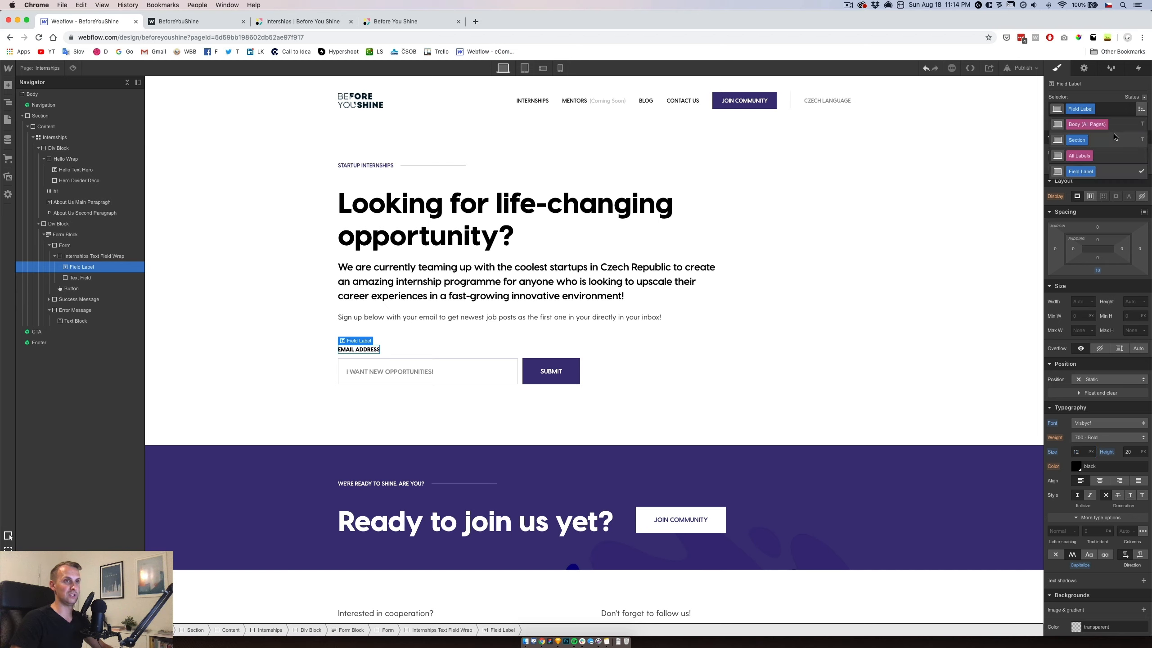
left_click(1093, 155)
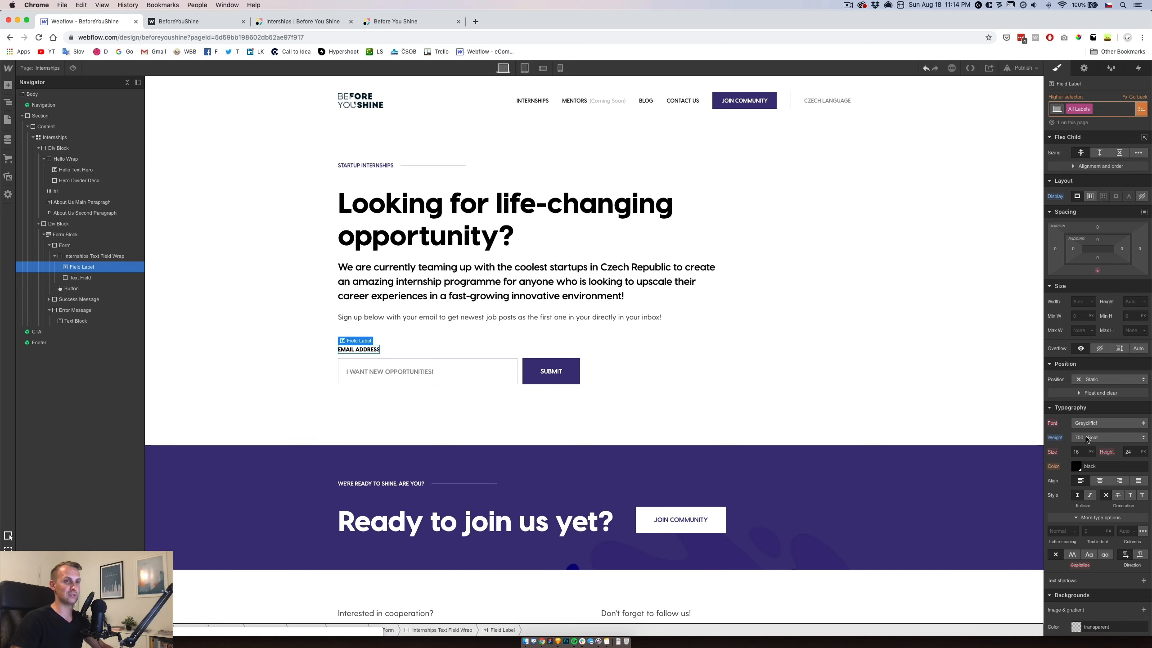
left_click(1109, 423)
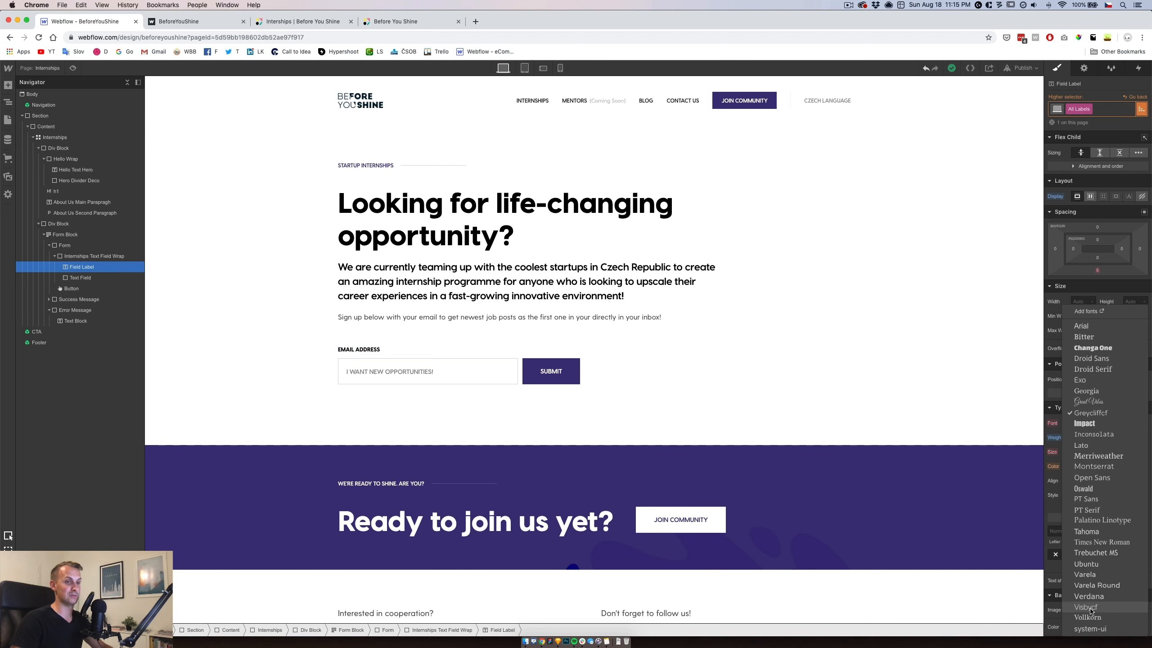
left_click(1092, 608)
left_click(1086, 449)
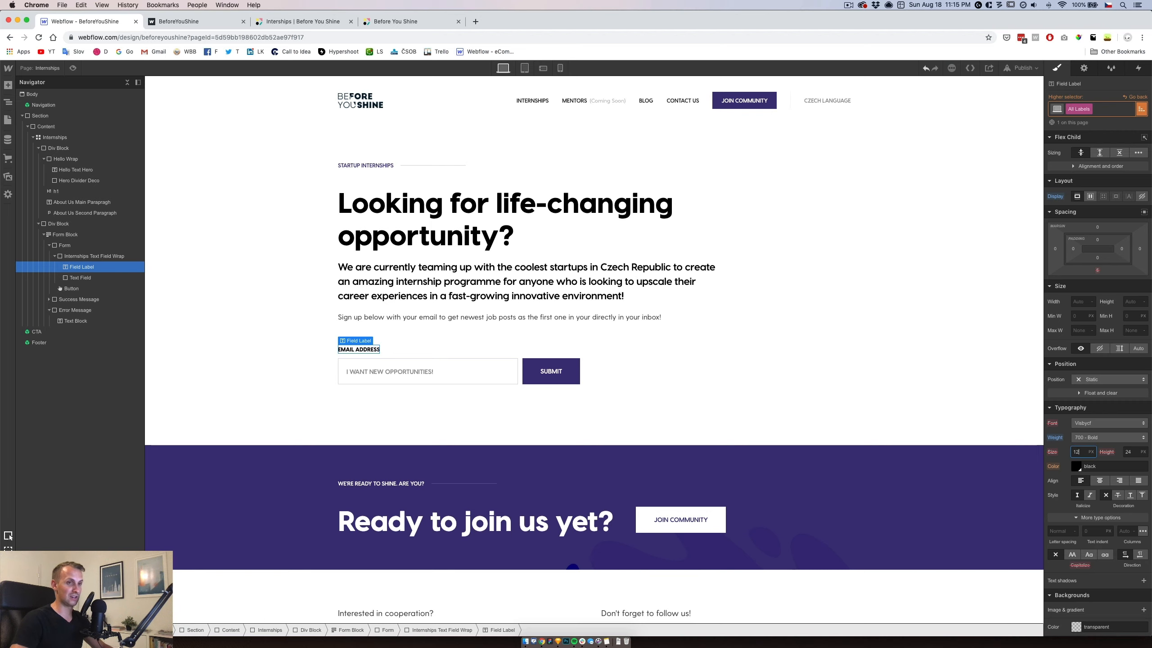
type("12")
left_click(1132, 451)
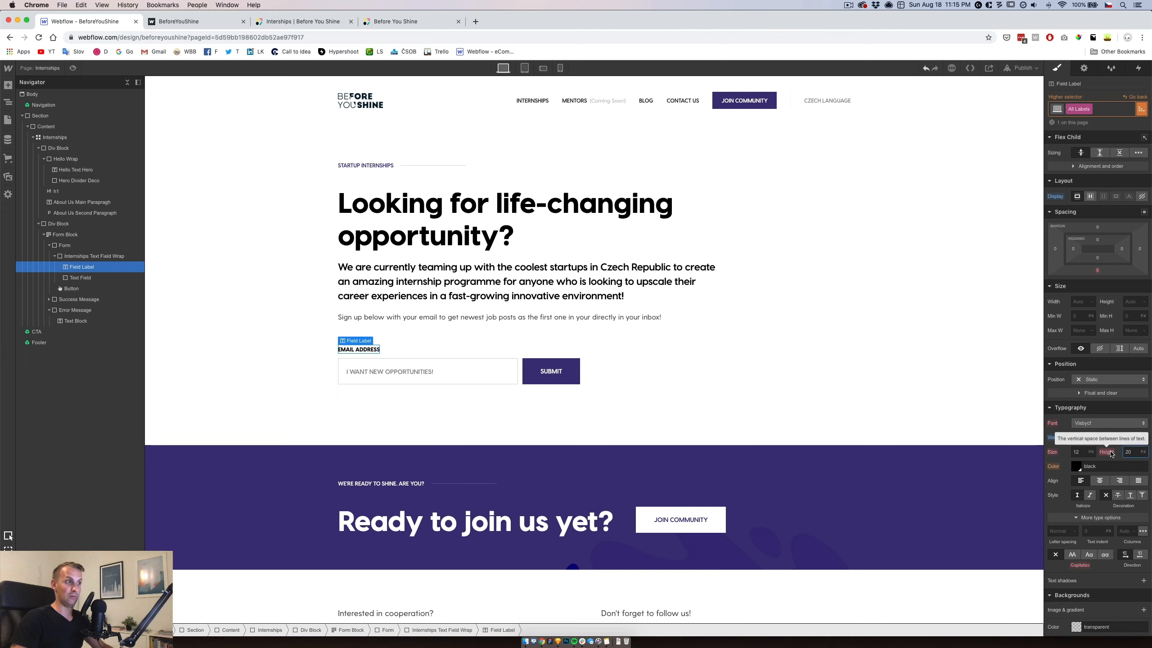
left_click(1086, 439)
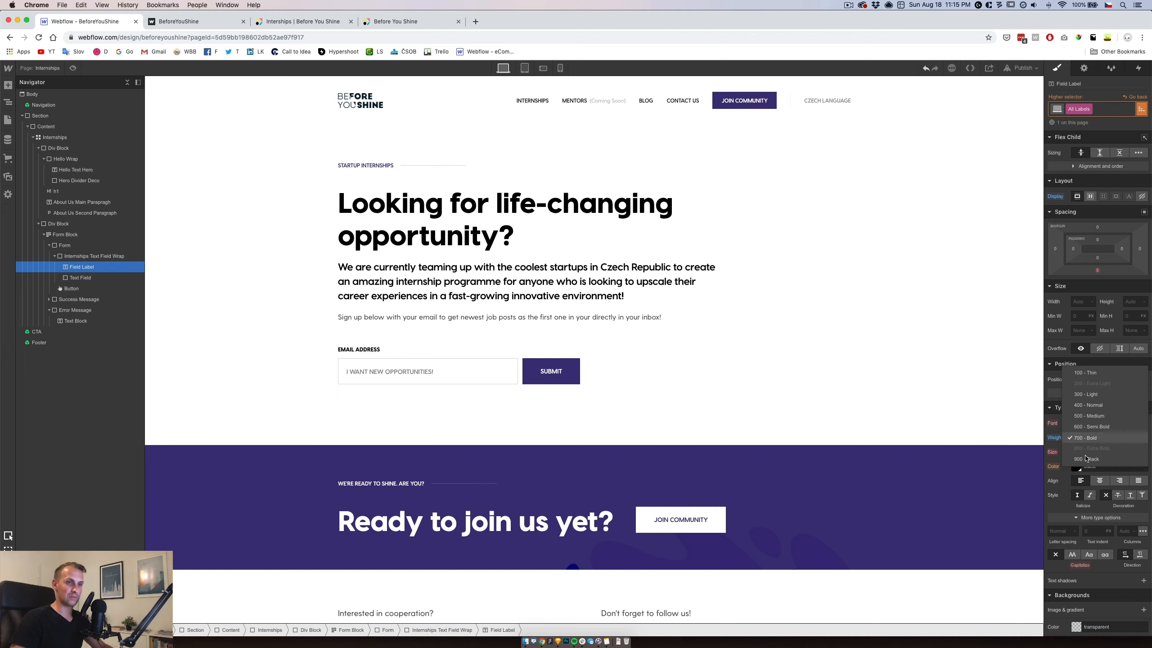
left_click(1089, 430)
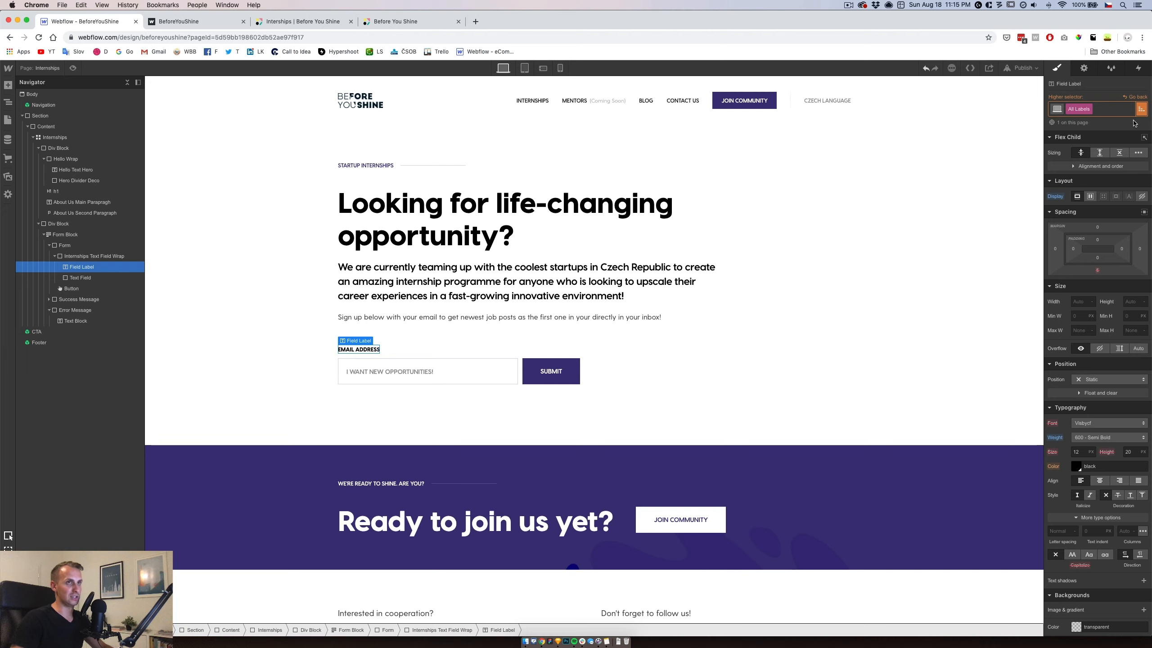
Replace the Email Address label's Field Label class with the All Labels tag and set its capitalization to all caps.
left_click(1136, 99)
left_click(1114, 109)
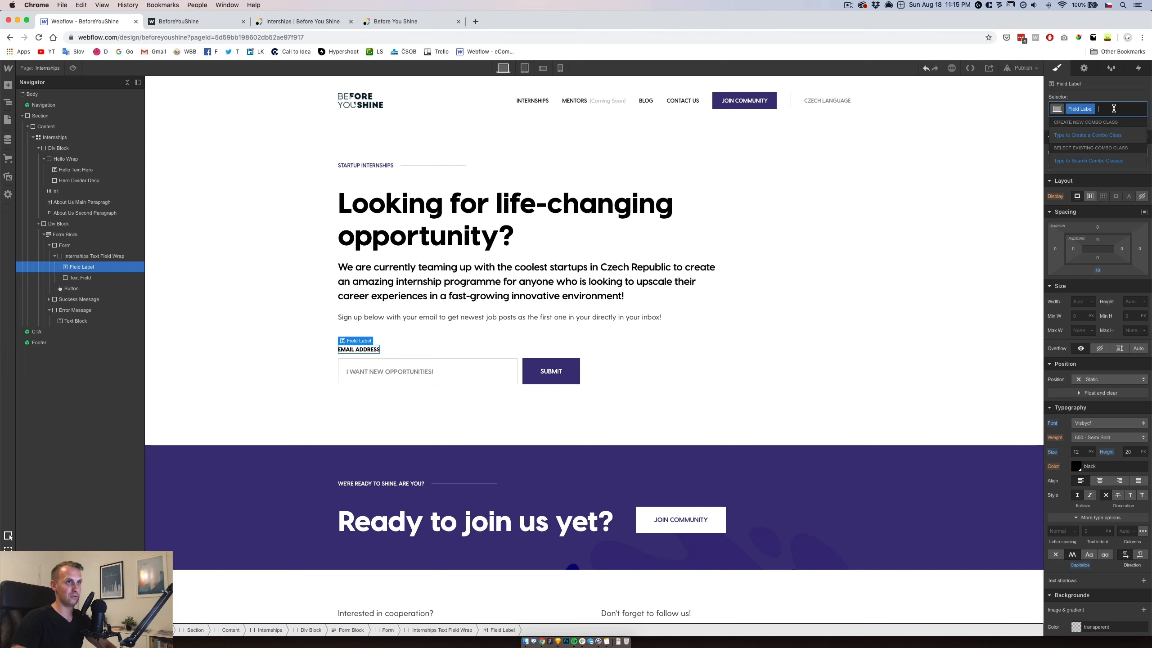
key("BackSpace")
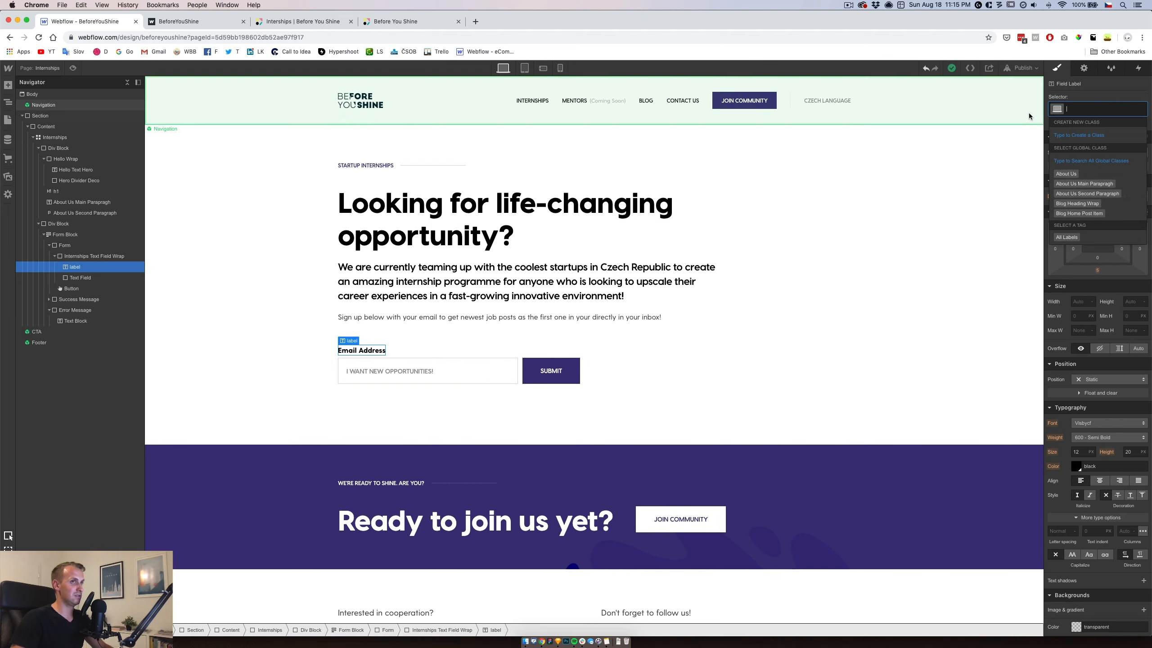
left_click(1066, 237)
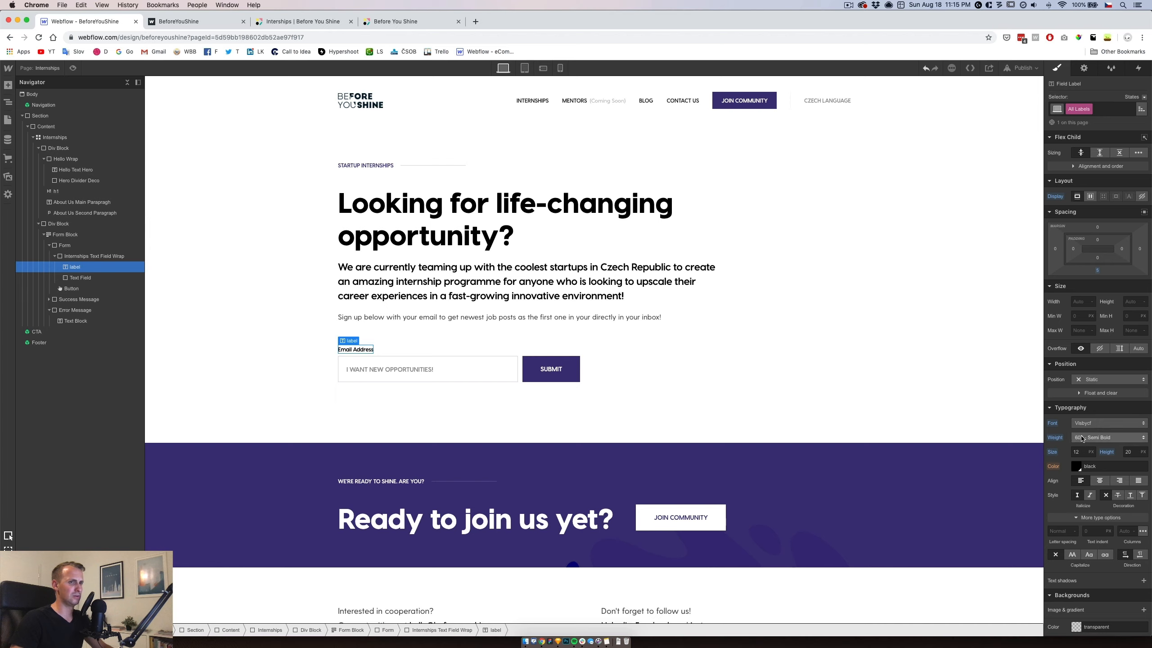
left_click(1073, 555)
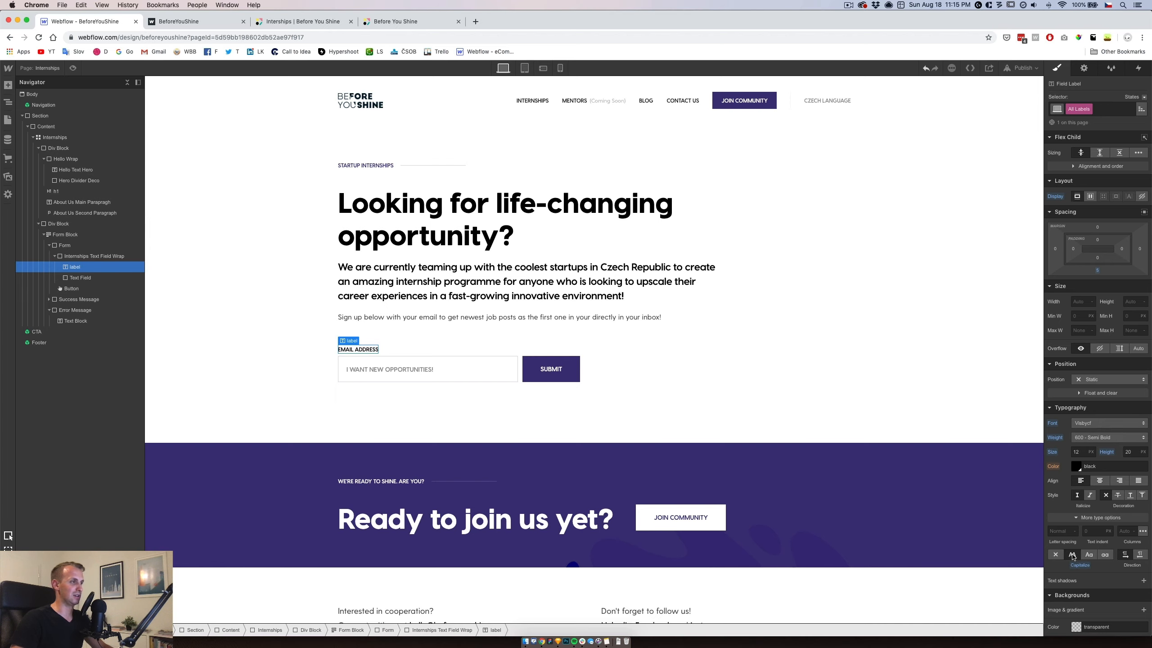
Set the Email Address label's bottom margin to 10 px and check the form in preview.
left_click(1097, 272)
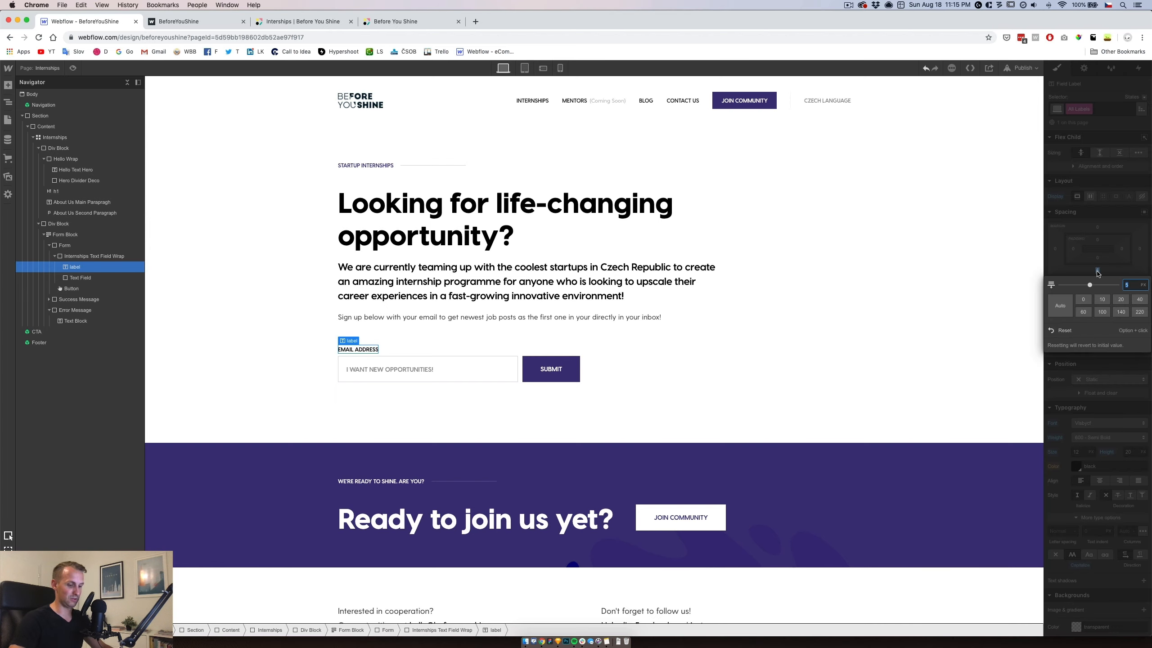
type("10")
key("Return")
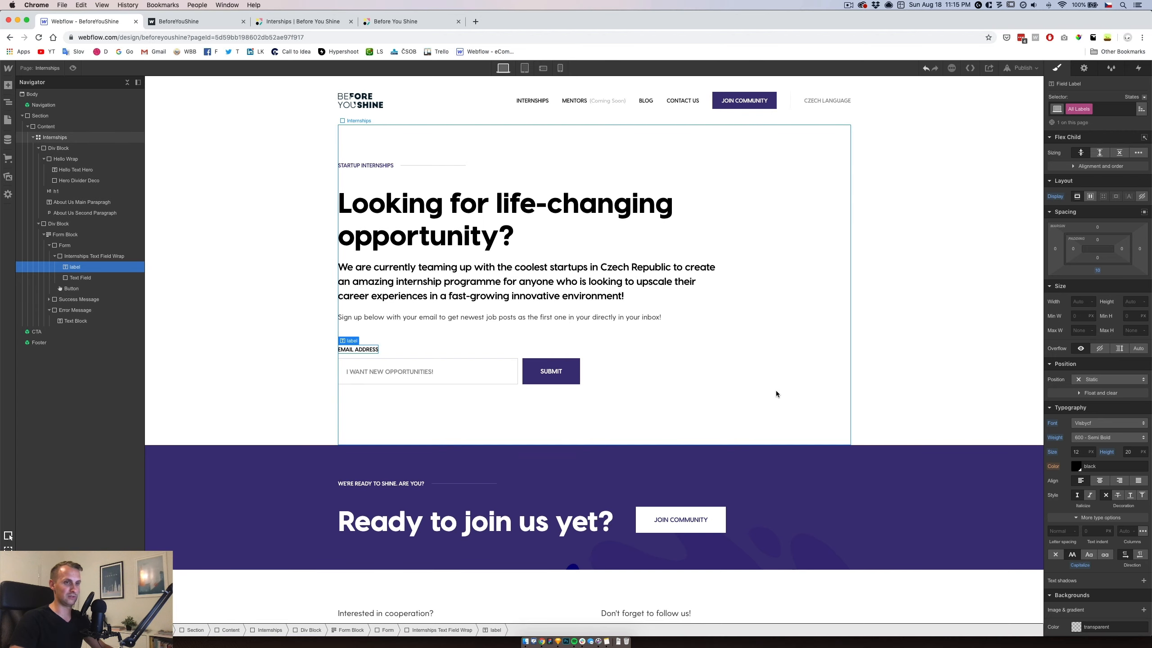
left_click(74, 69)
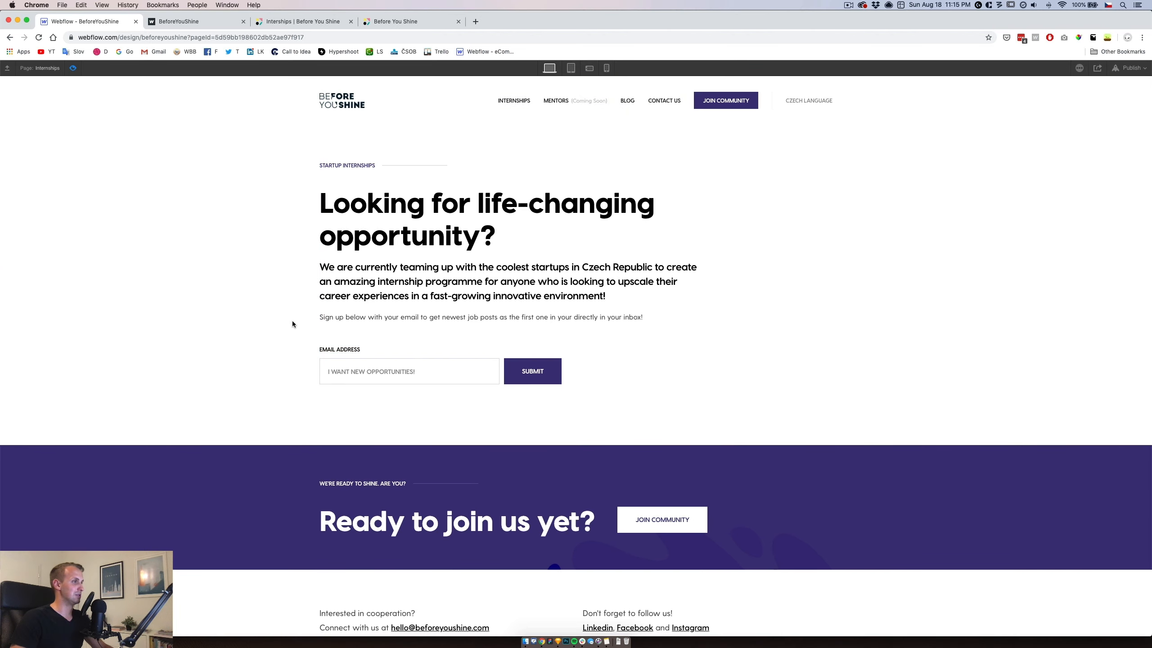
key("super+shift+p")
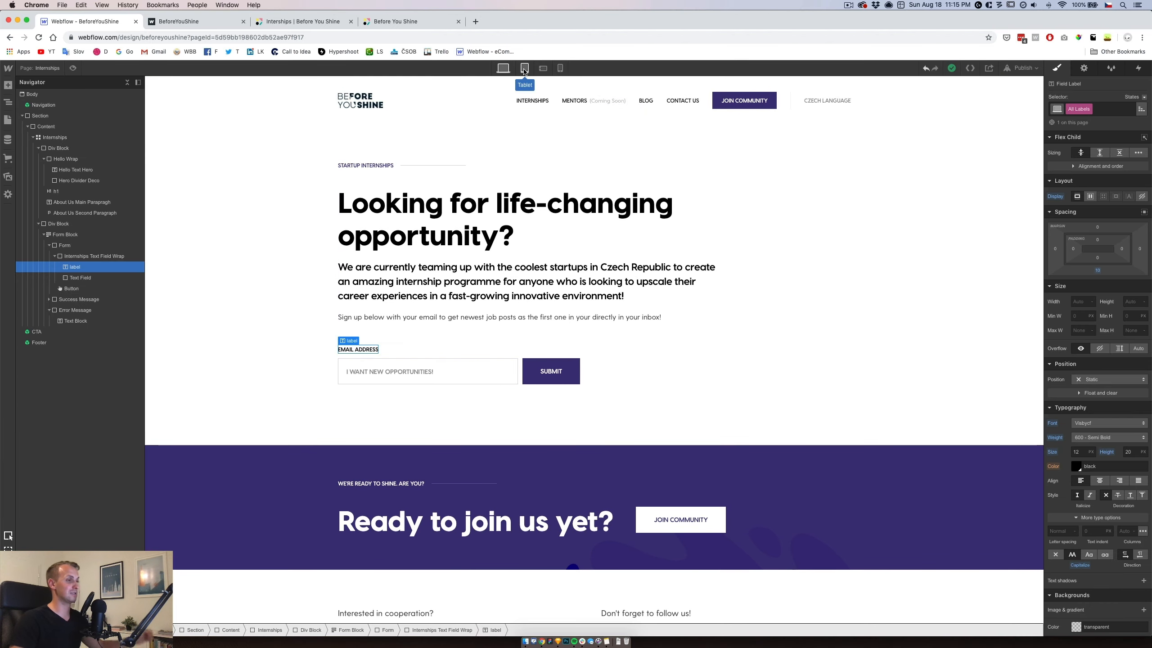
Check the internship page in the tablet layout at a wider canvas width and inspect the Internships grid and Content container.
left_click(524, 69)
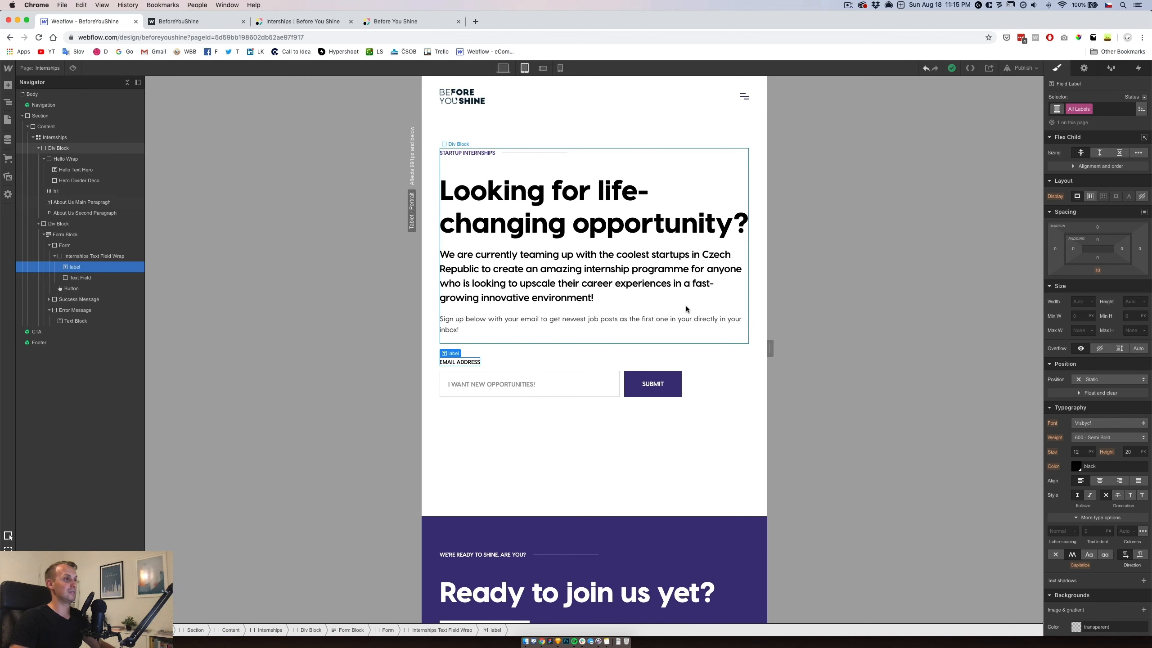
left_click_drag(771, 348, 864, 336)
left_click(706, 350)
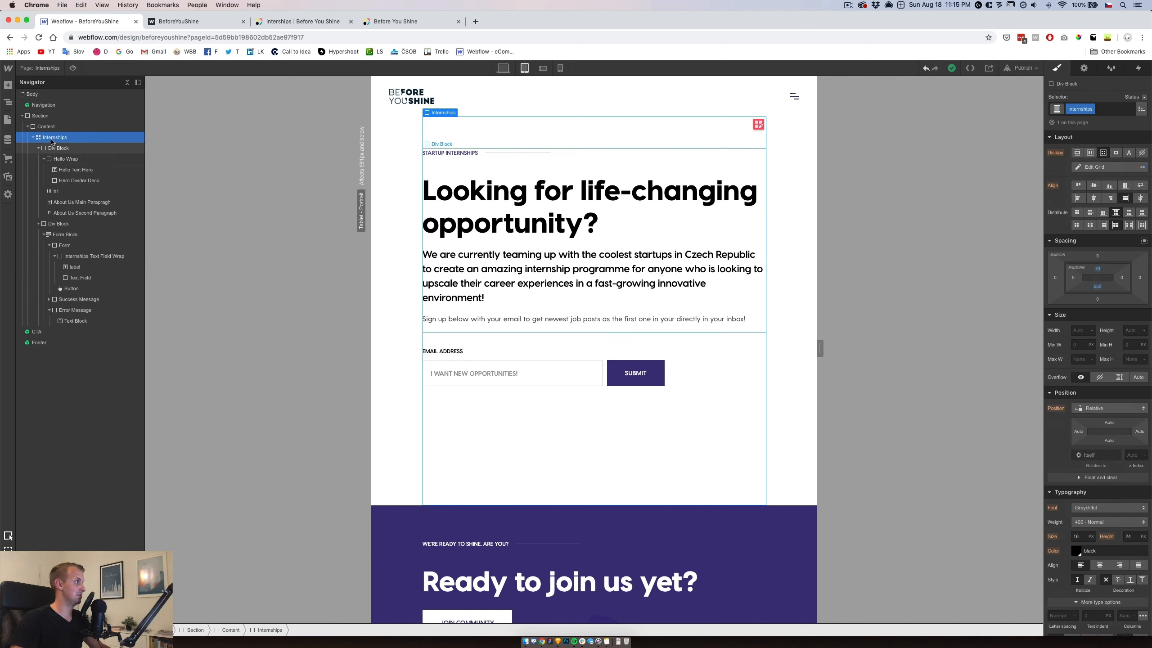
left_click(39, 148)
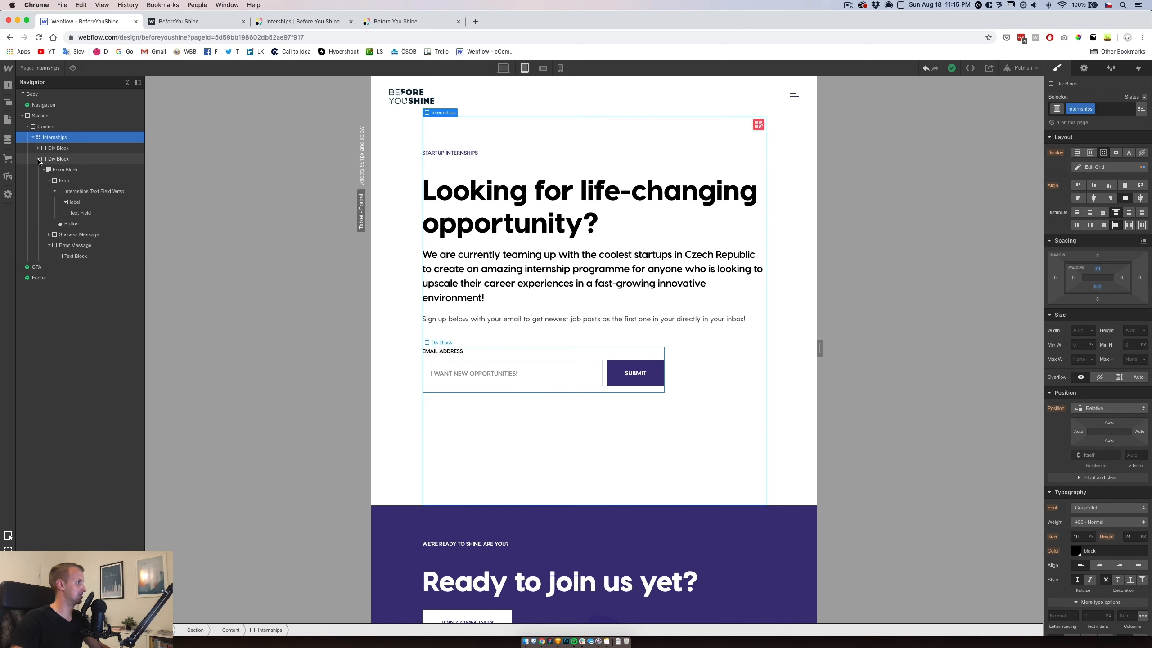
left_click(38, 159)
left_click(48, 126)
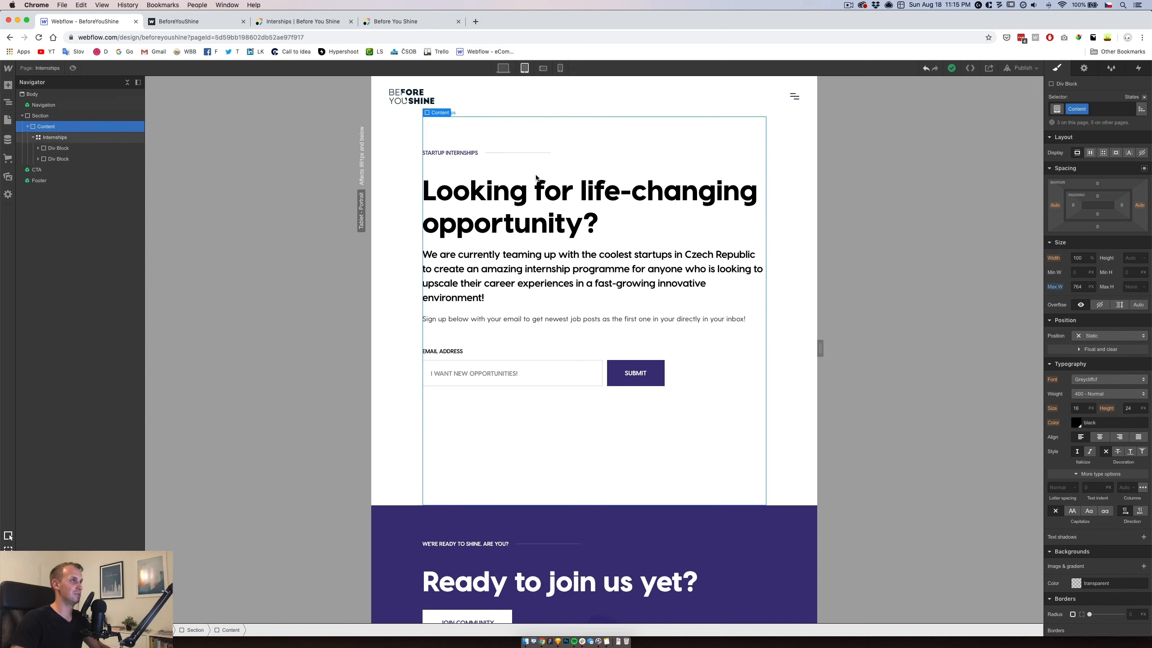
In the phone landscape layout, set the Form's flex direction to vertical with its children stretched.
left_click(543, 68)
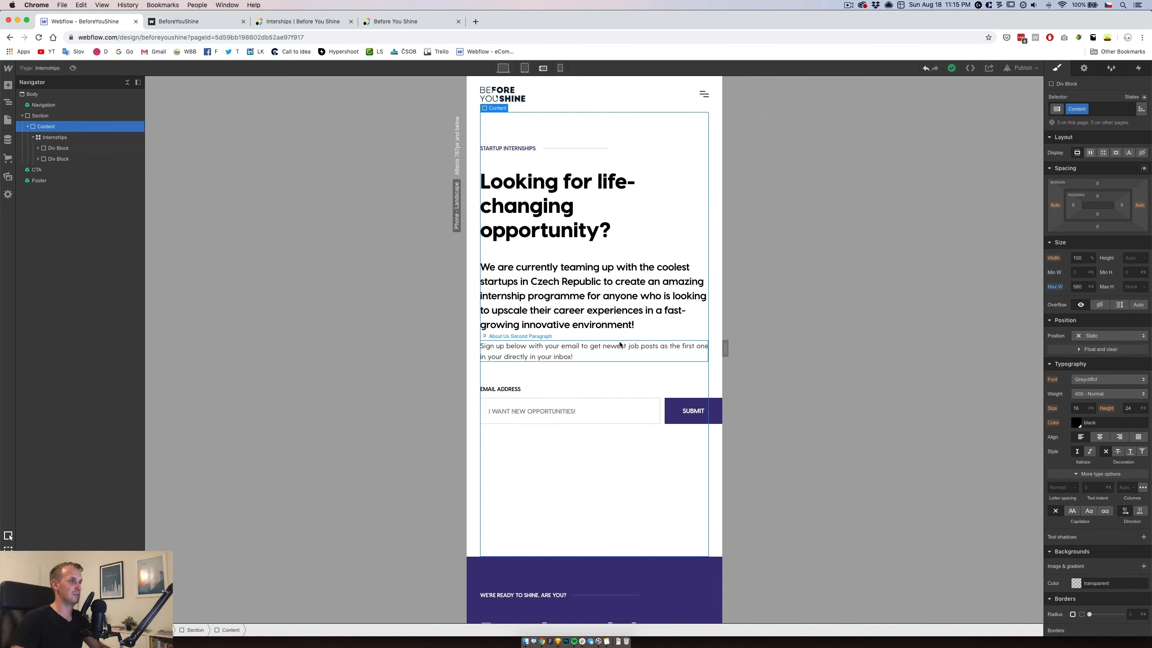
left_click(662, 409)
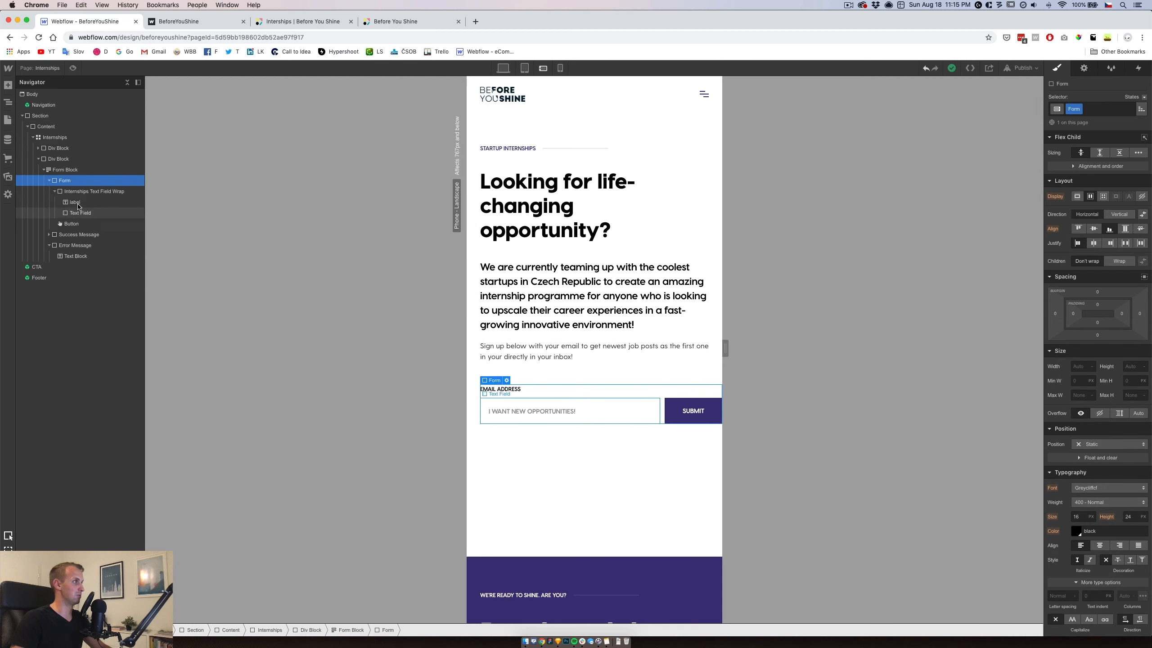
left_click(55, 191)
left_click(49, 181)
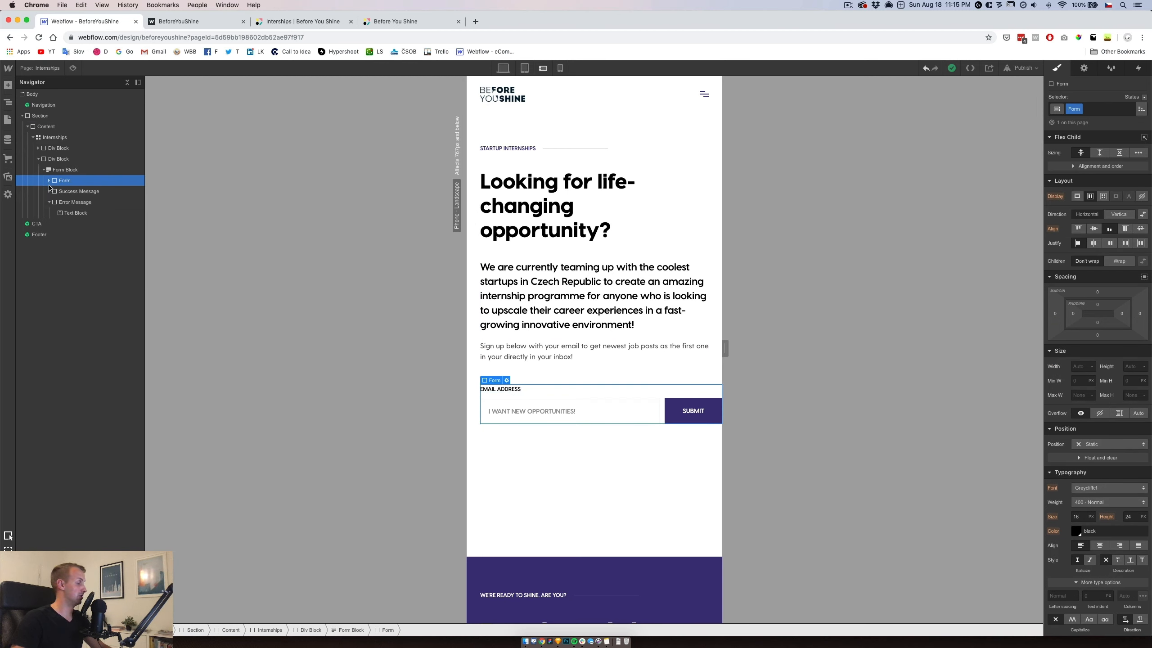
left_click(65, 170)
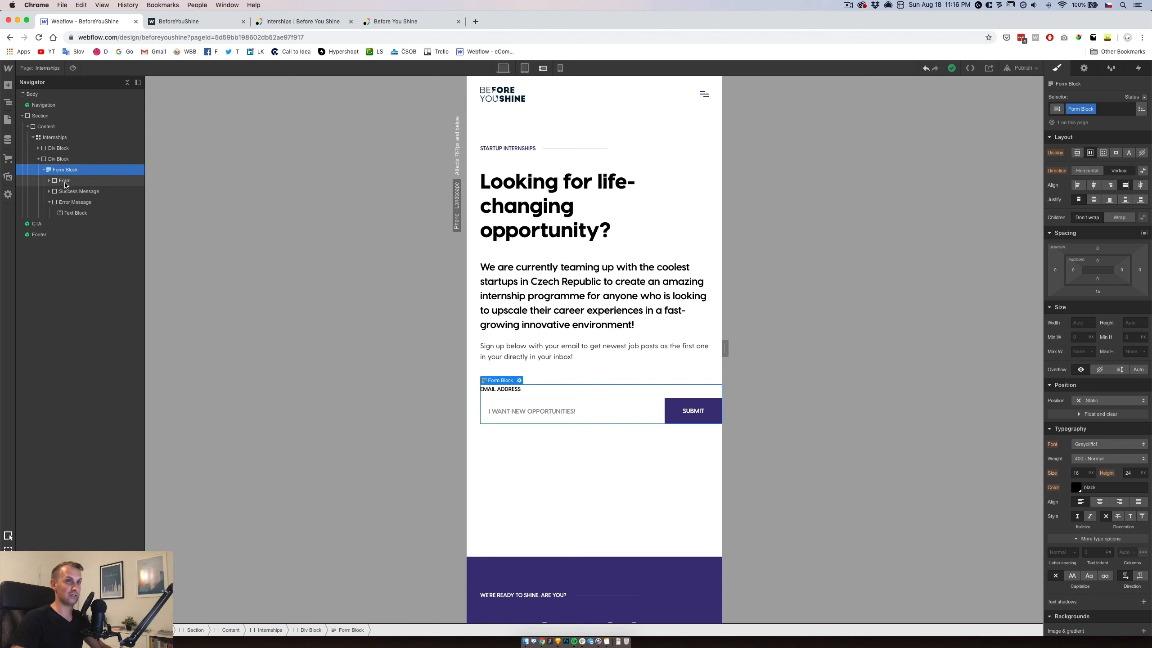
left_click(65, 180)
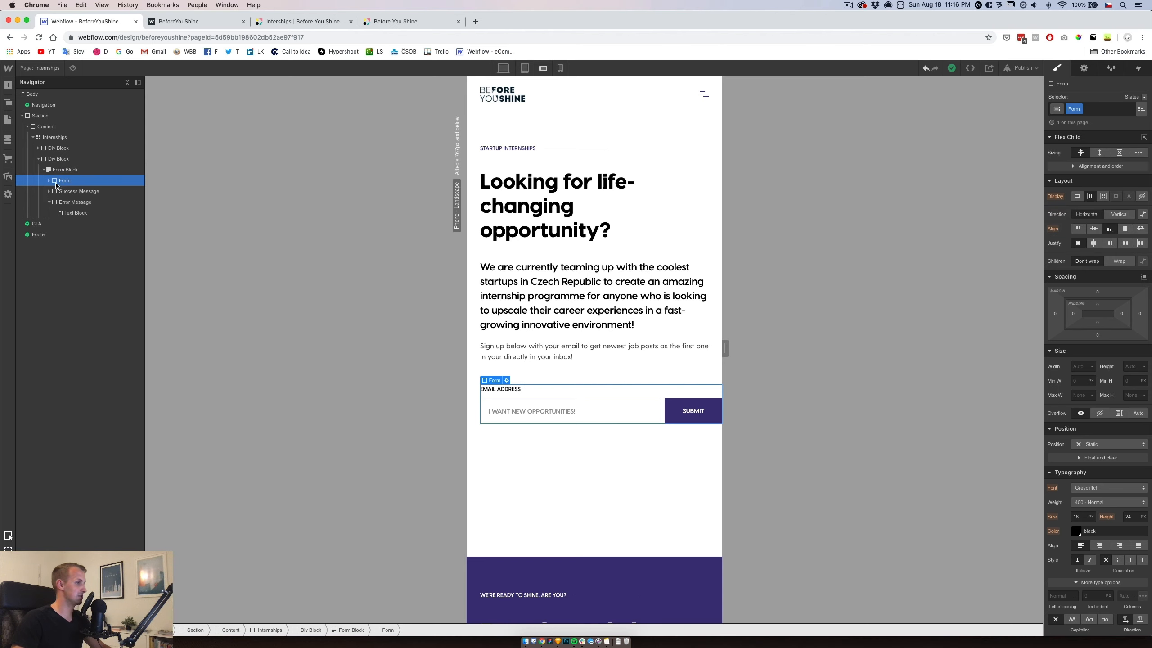
left_click(1118, 214)
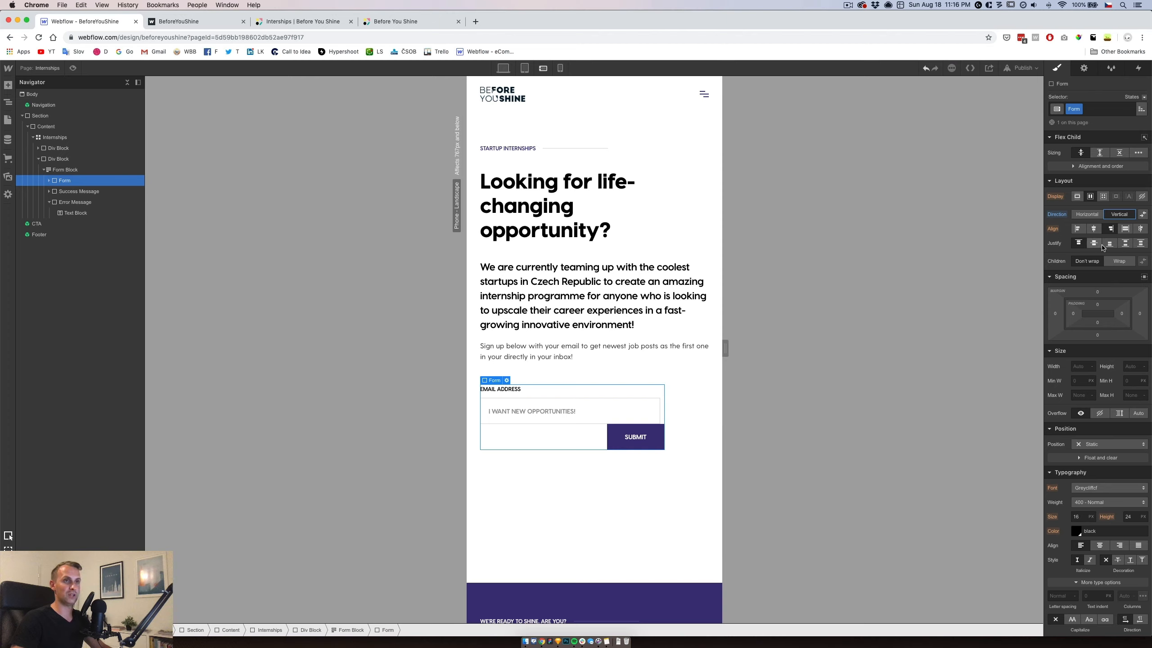
left_click(1125, 230)
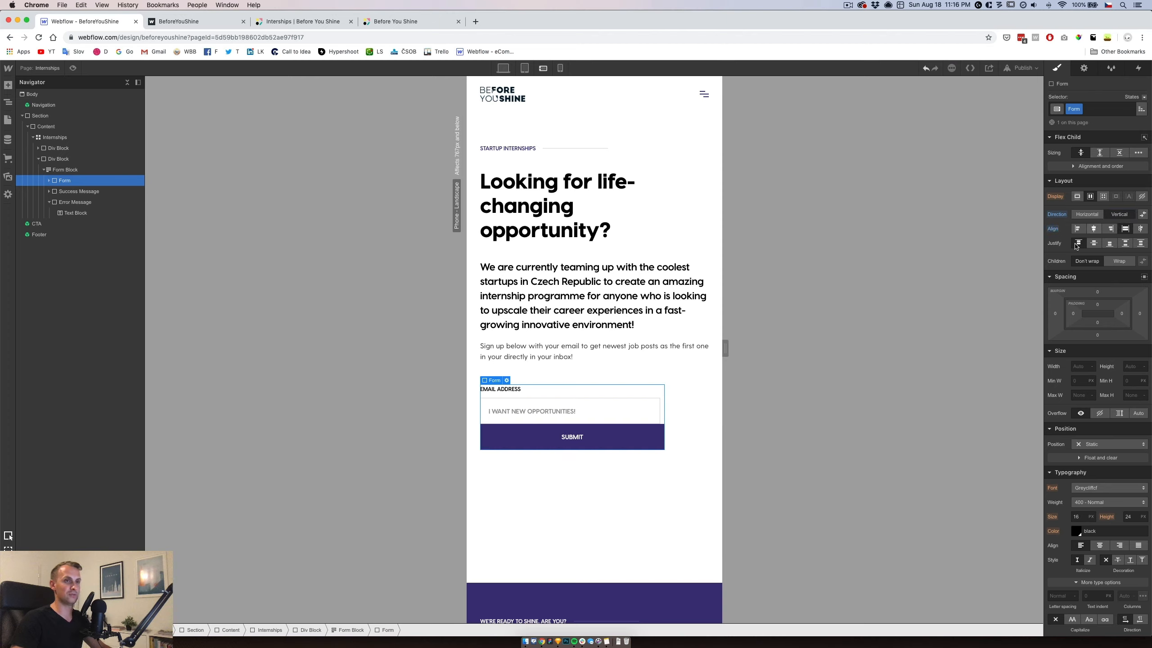
Set the Internships Text Field Wrap's right margin to 0 and its bottom margin to 10 px in phone landscape.
left_click(653, 409)
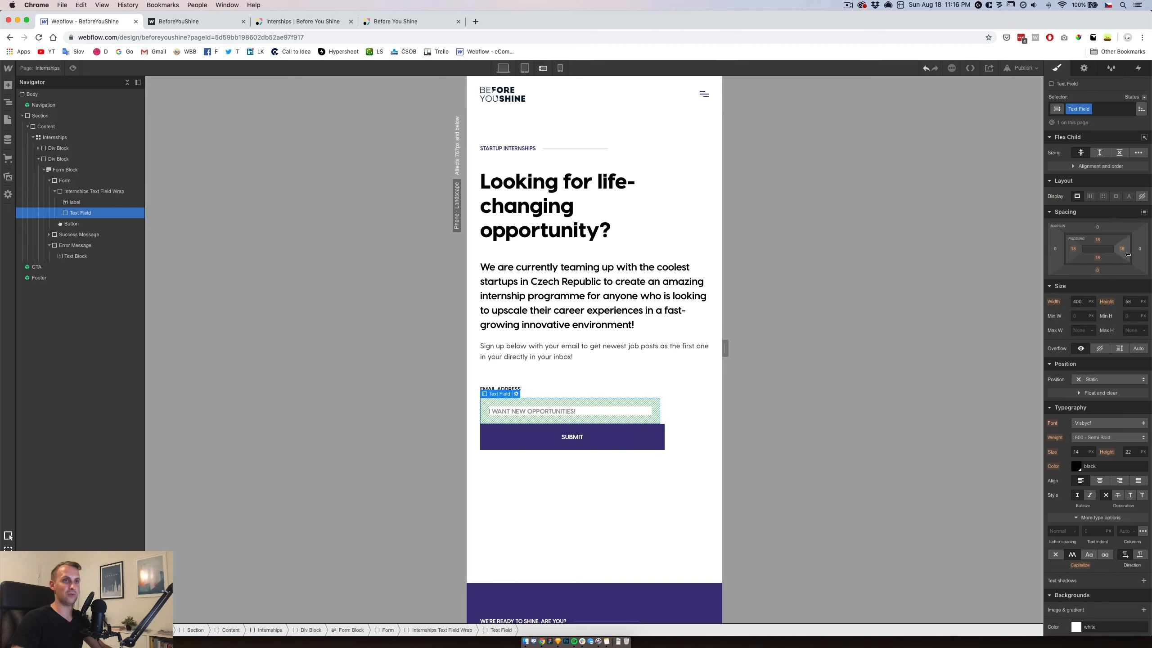
left_click(93, 192)
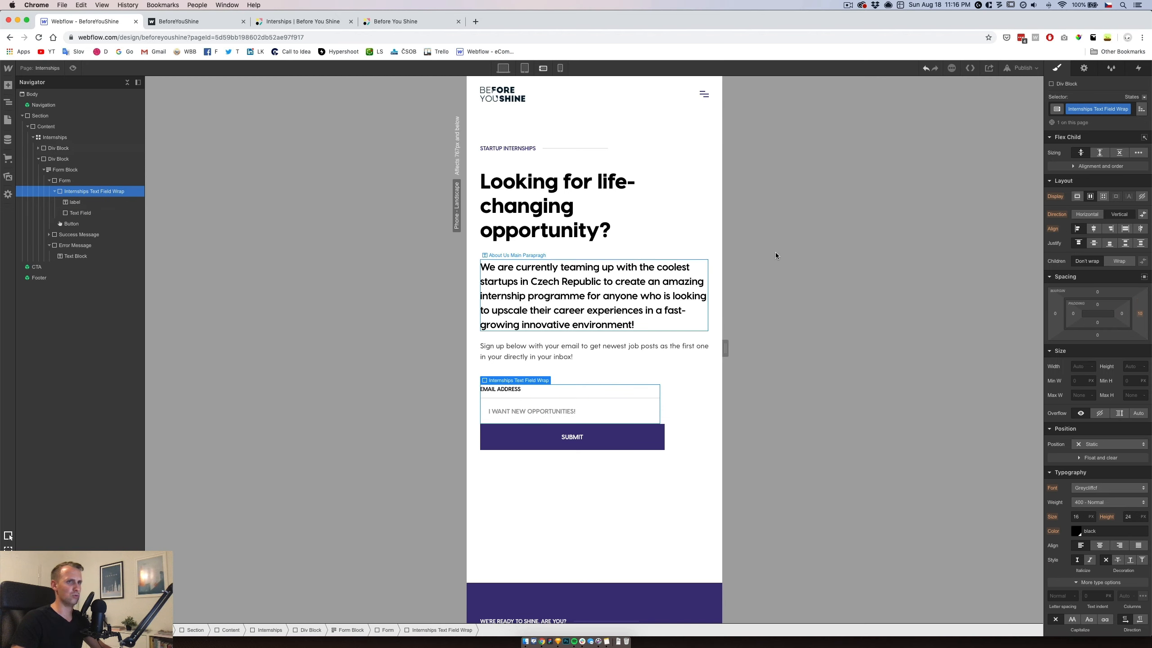
left_click(1140, 313)
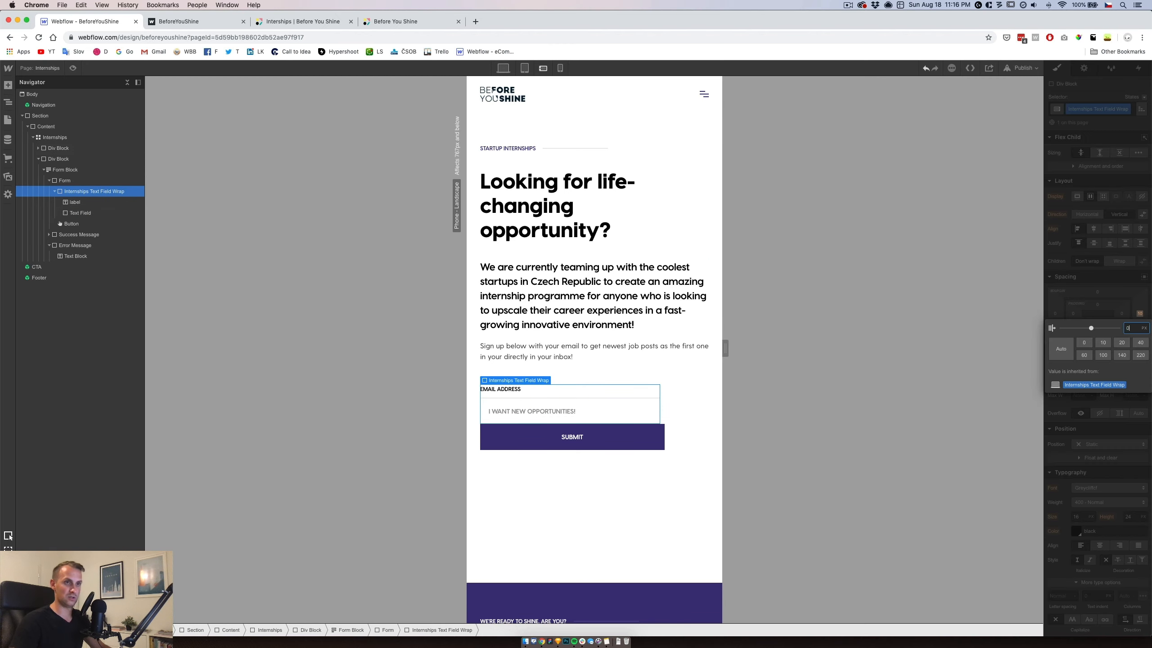
type("0")
key("Return")
left_click(1099, 336)
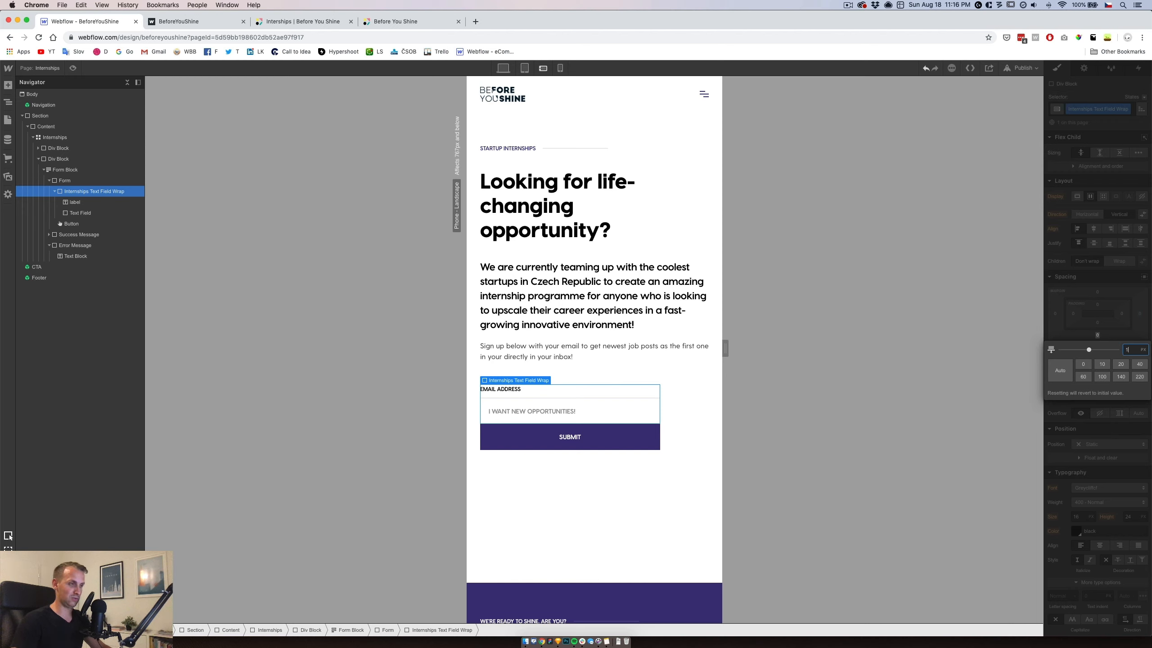
type("0")
key("Return")
Examine the nesting and layout settings of the Form Block, the Form and the div blocks in the Internships grid.
left_click(61, 170)
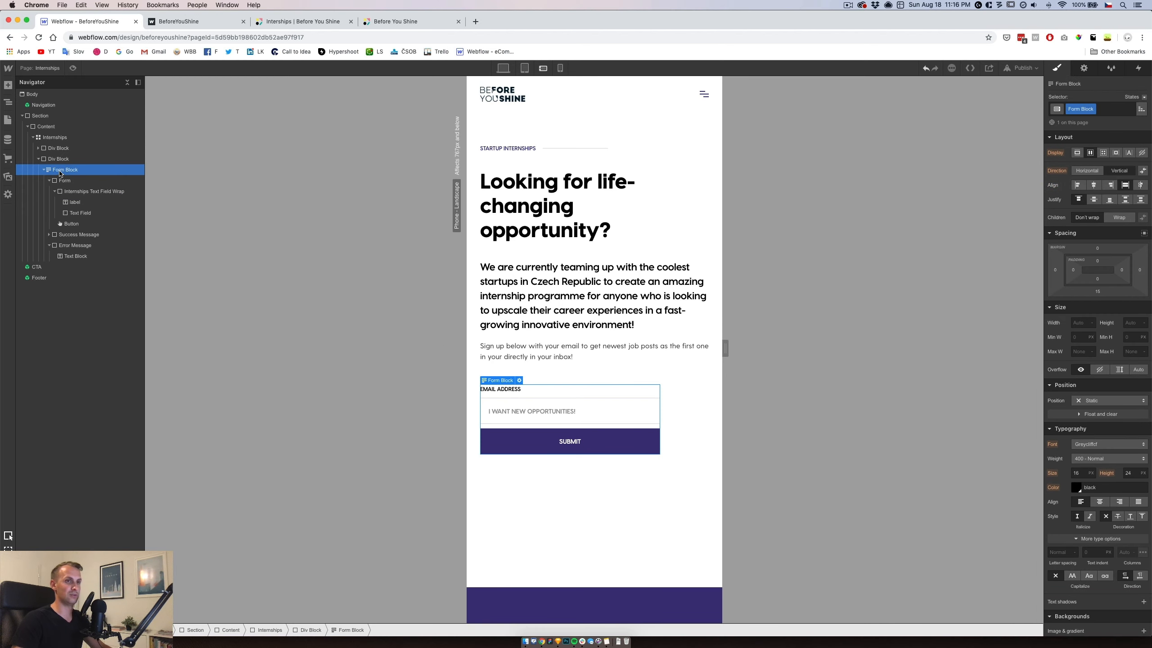
left_click(60, 160)
left_click(59, 170)
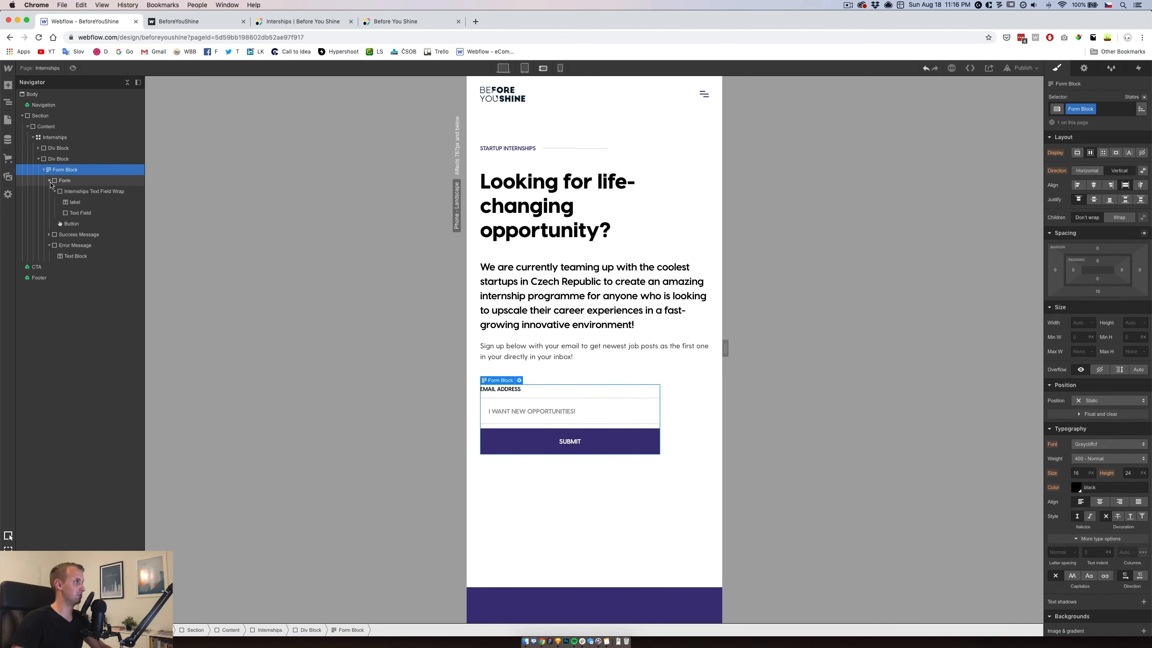
left_click(50, 181)
left_click(66, 182)
left_click(49, 202)
left_click(63, 169)
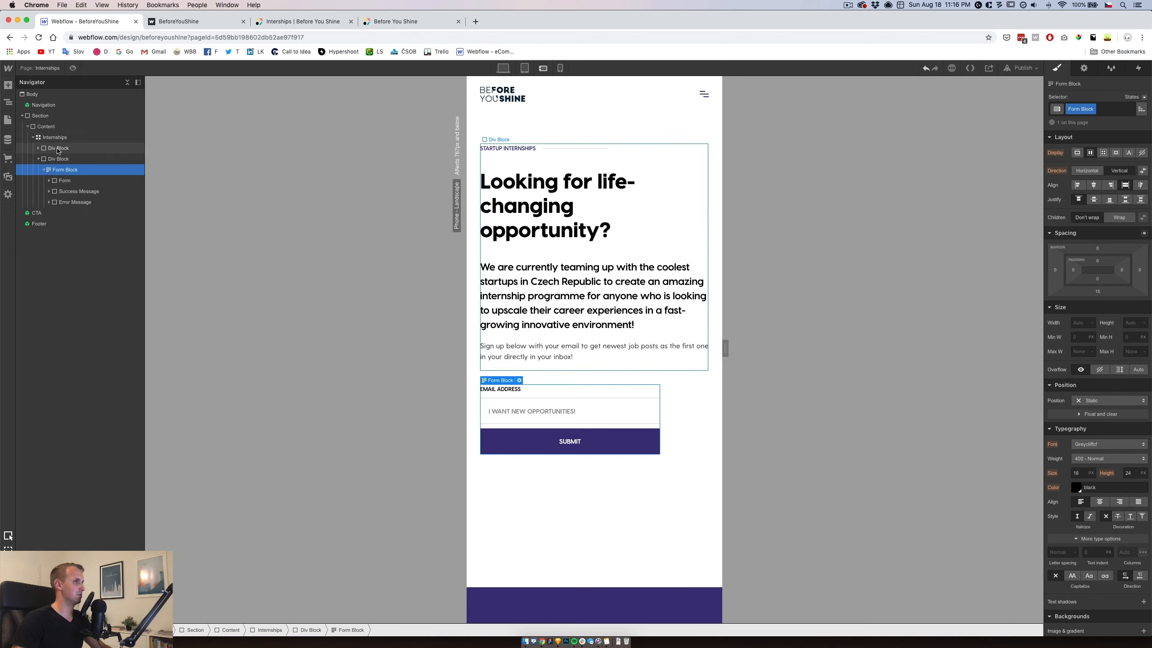
left_click(59, 160)
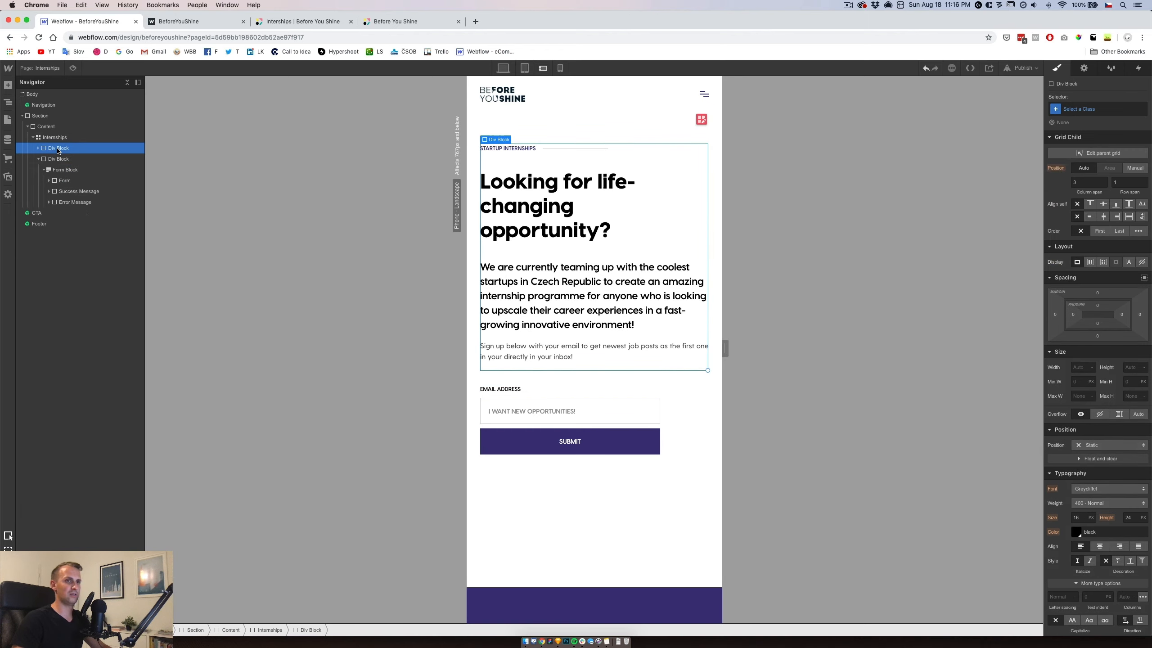
left_click(64, 170)
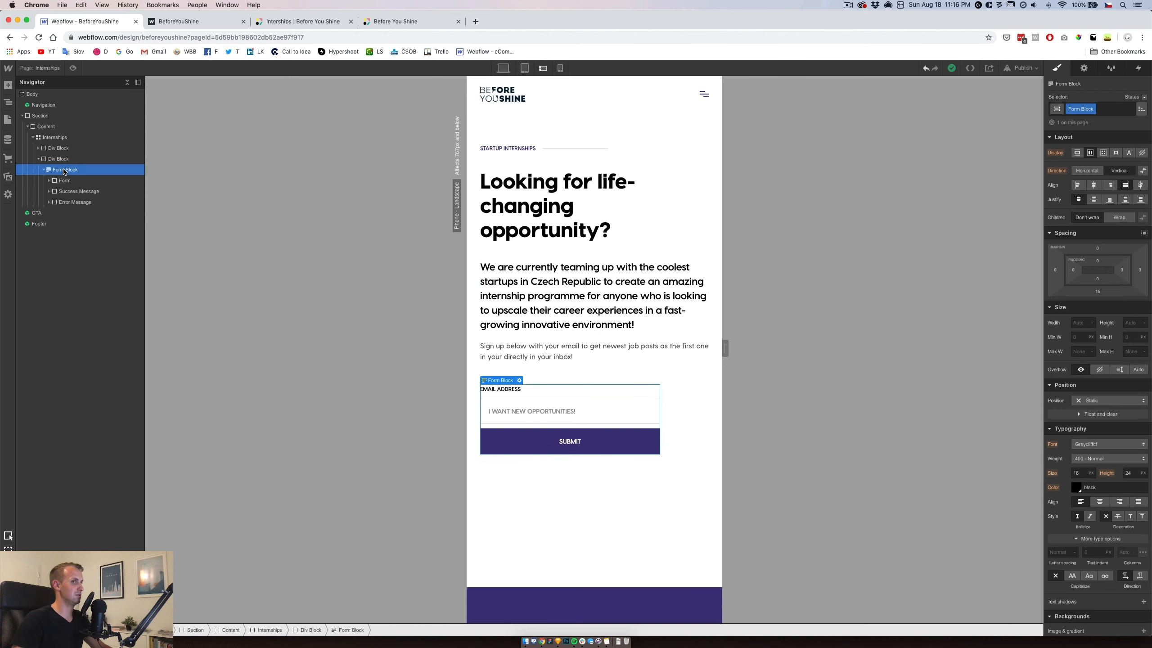
Set the email text field's width to 100% in phone landscape.
left_click(640, 413)
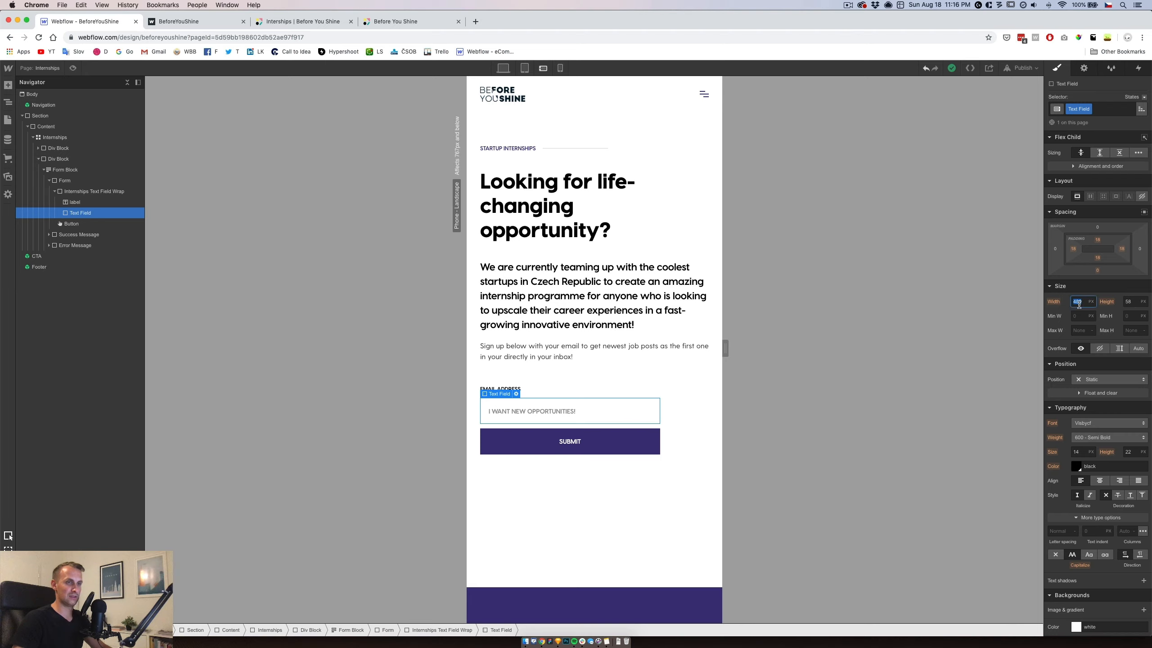
type("100%")
key("Return")
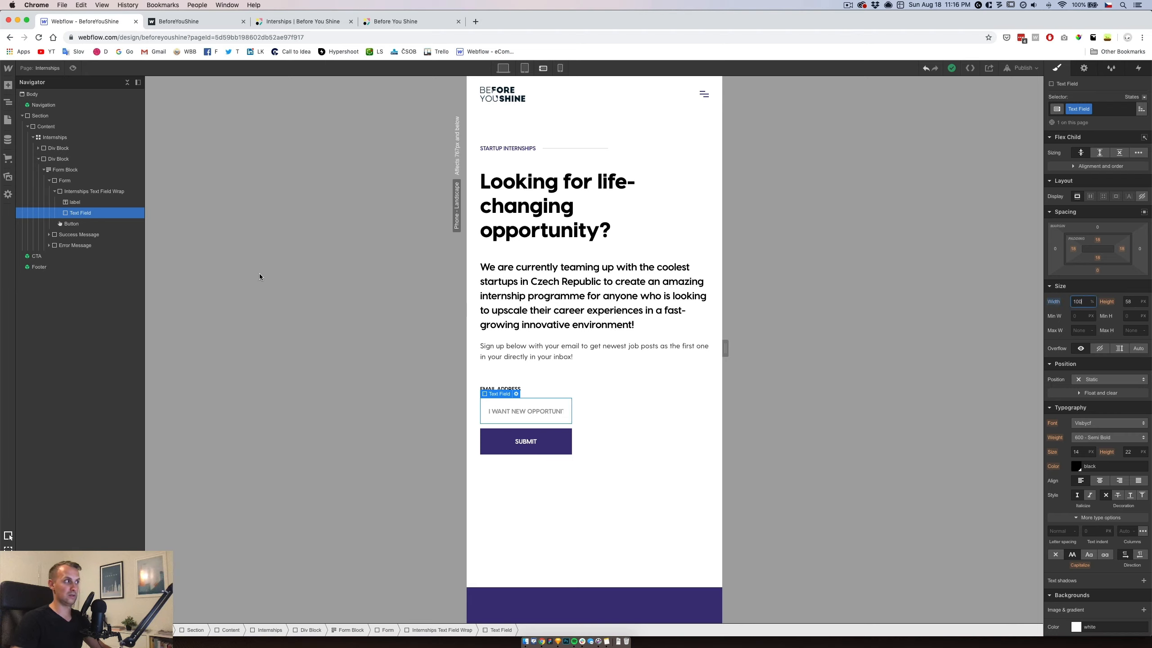
Clear the horizontal self-alignment of the div block around the Form Block so the form fills the grid width.
left_click(88, 192)
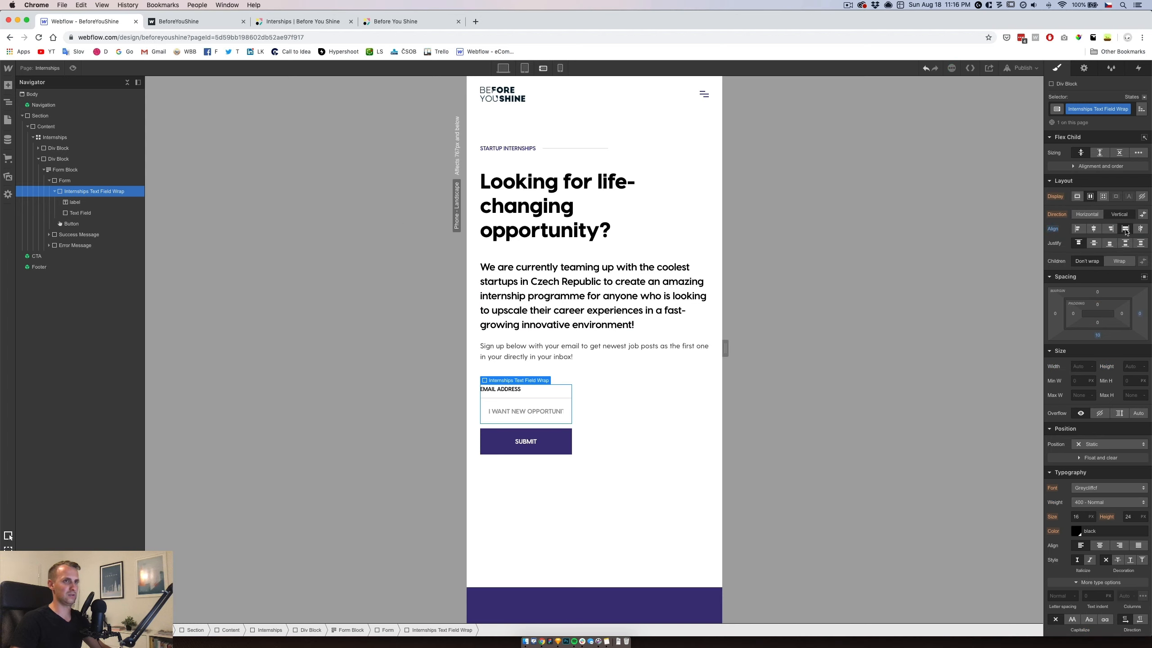
left_click(72, 180)
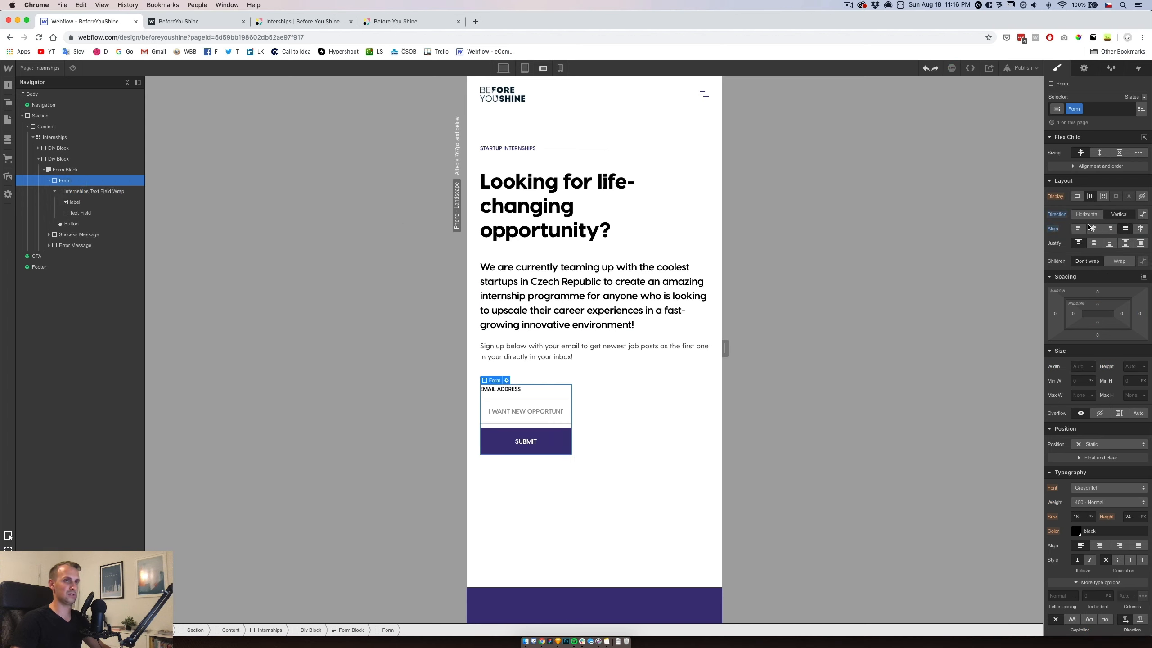
left_click(66, 170)
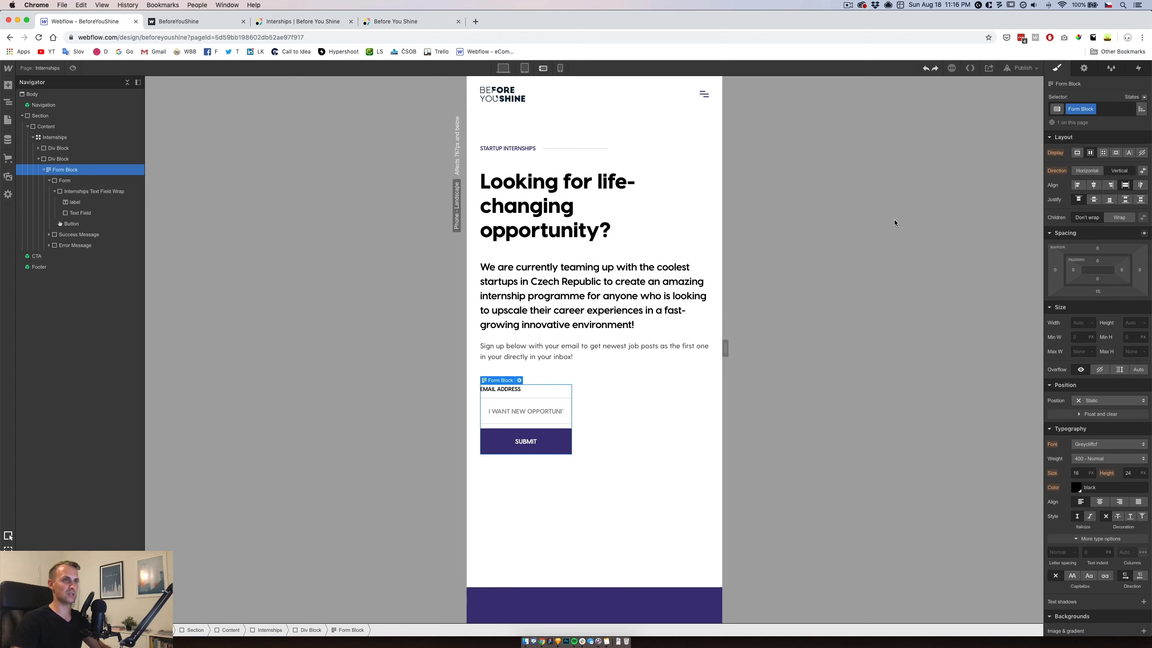
left_click(63, 159)
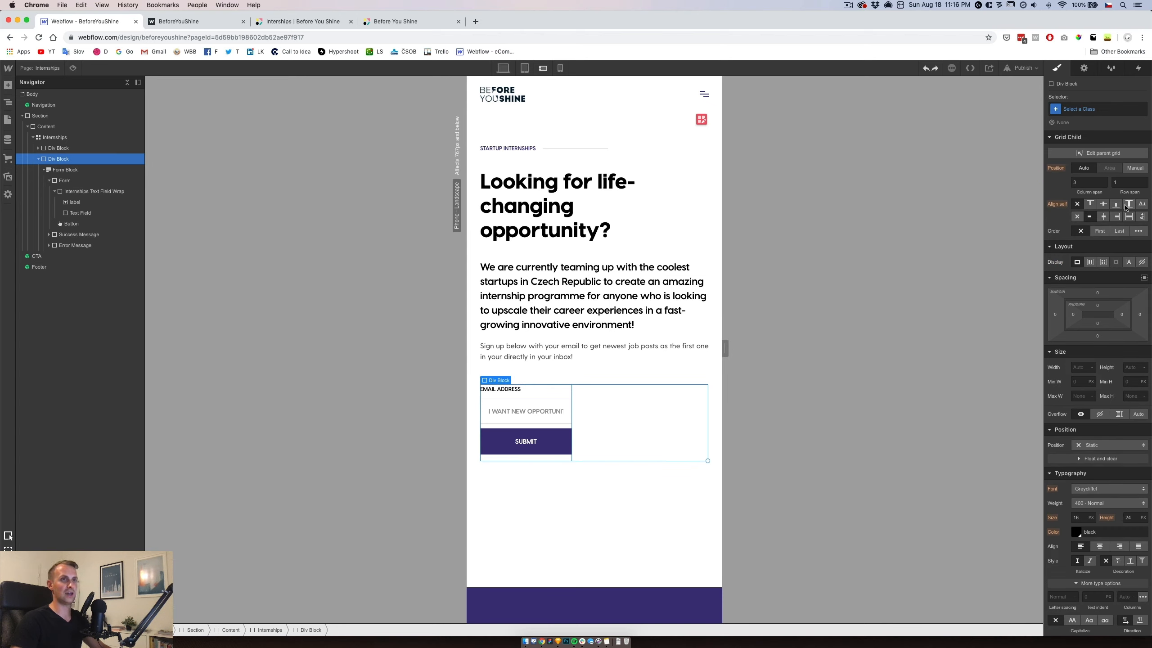
left_click(1078, 217)
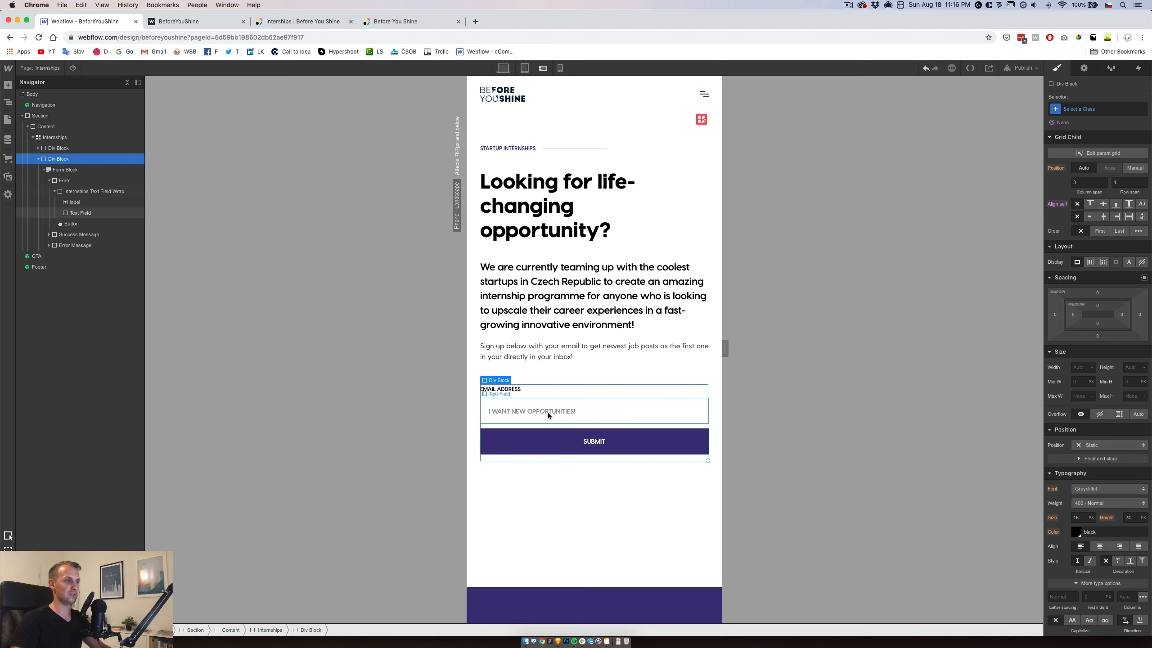
Check the form layout at a wider phone landscape width and in the tablet and desktop layouts.
left_click_drag(722, 349, 770, 348)
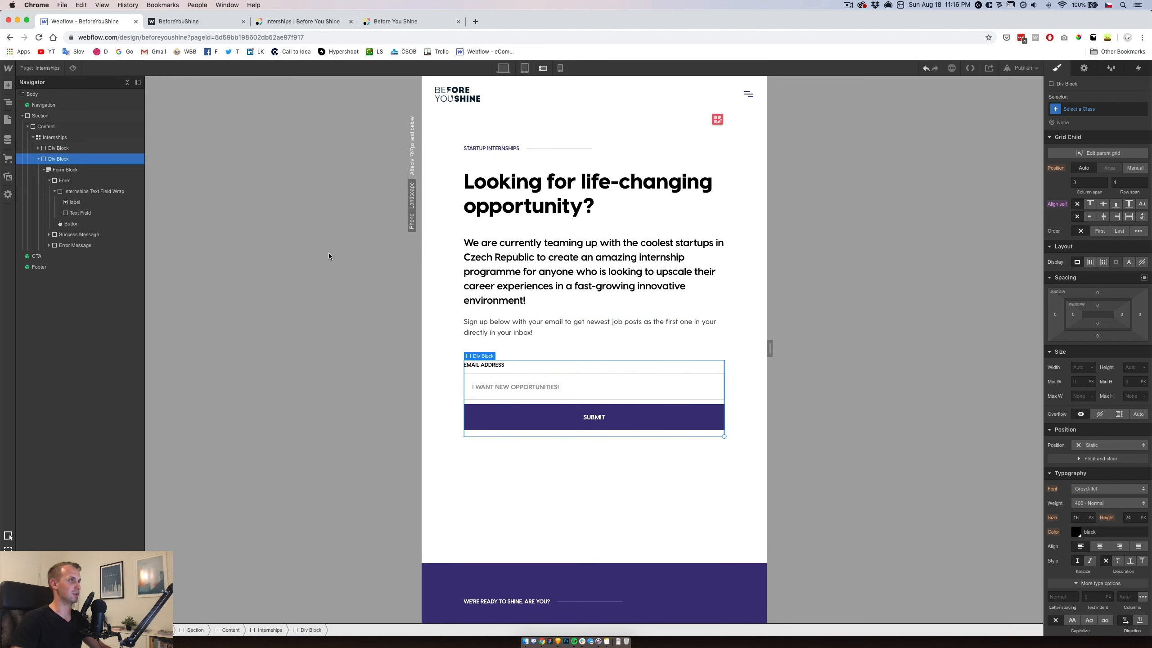
left_click(525, 68)
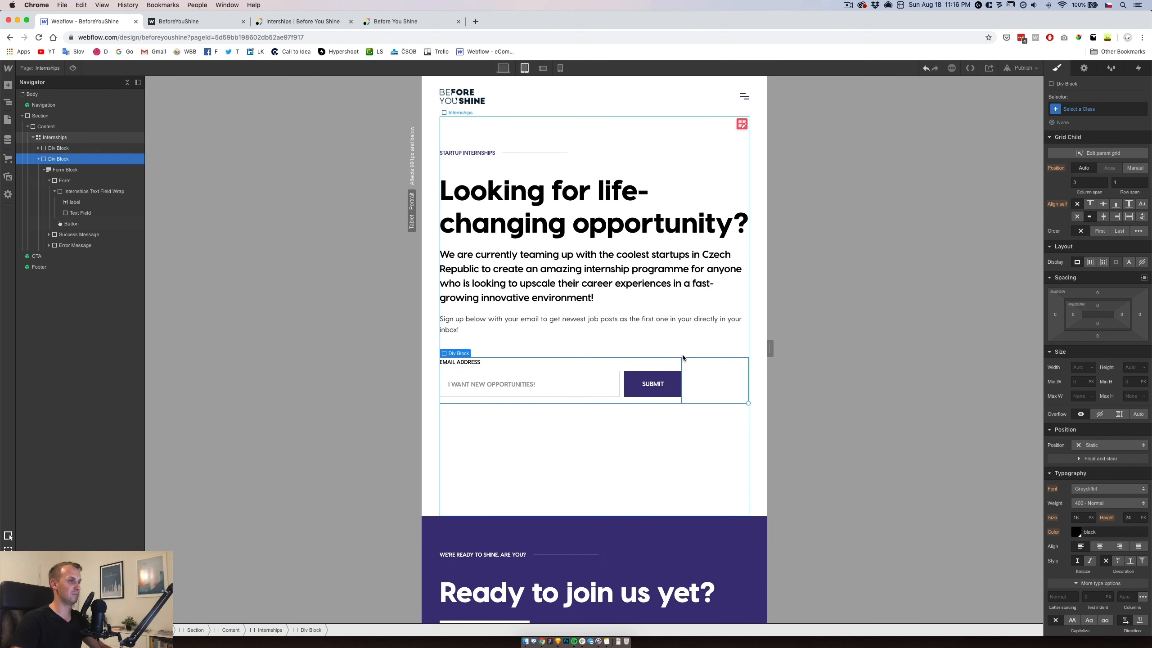
left_click(504, 68)
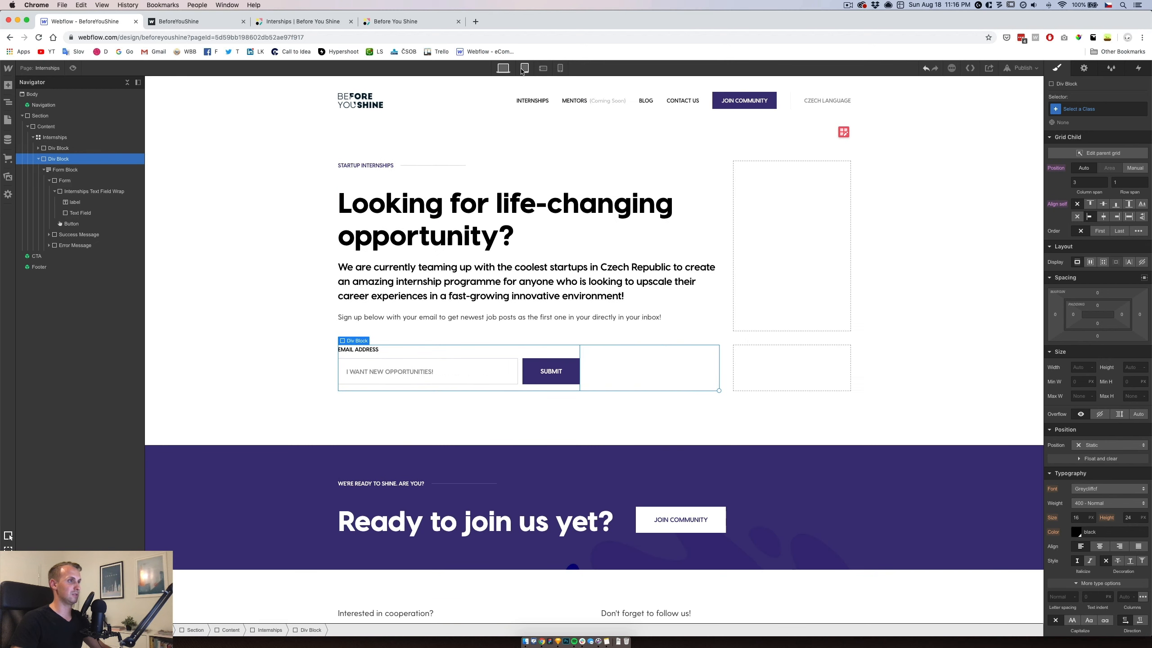
left_click(523, 71)
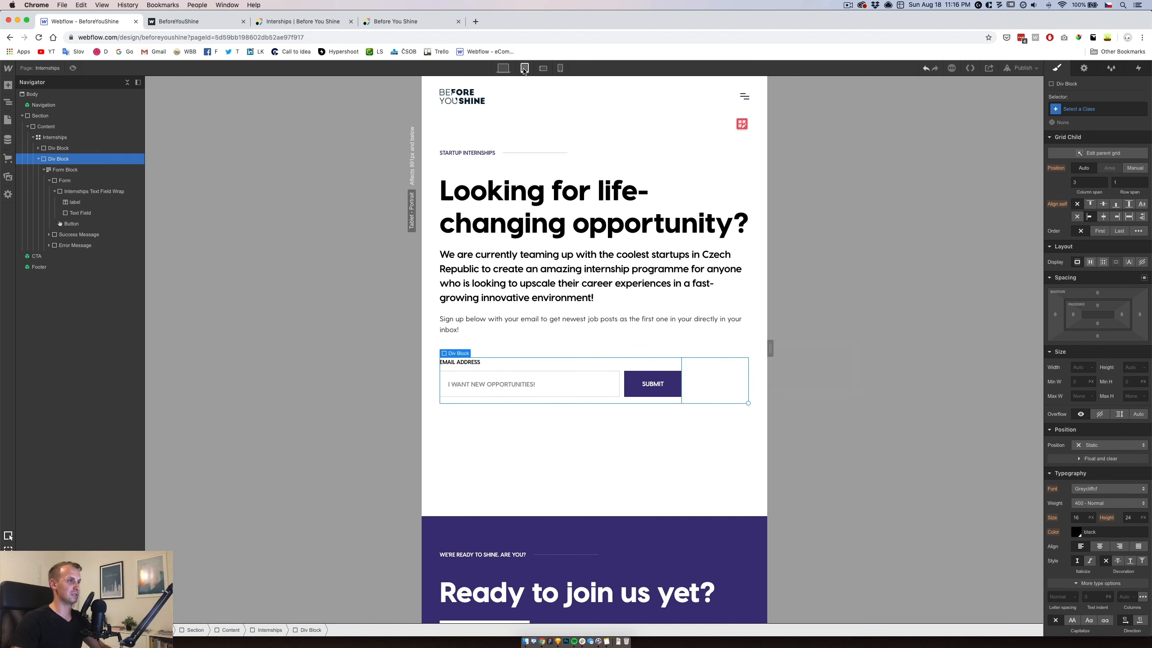
Set the Internships grid's bottom padding to 100 px in the tablet layout, after comparing it with the desktop layout.
left_click(604, 355)
left_click(1097, 287)
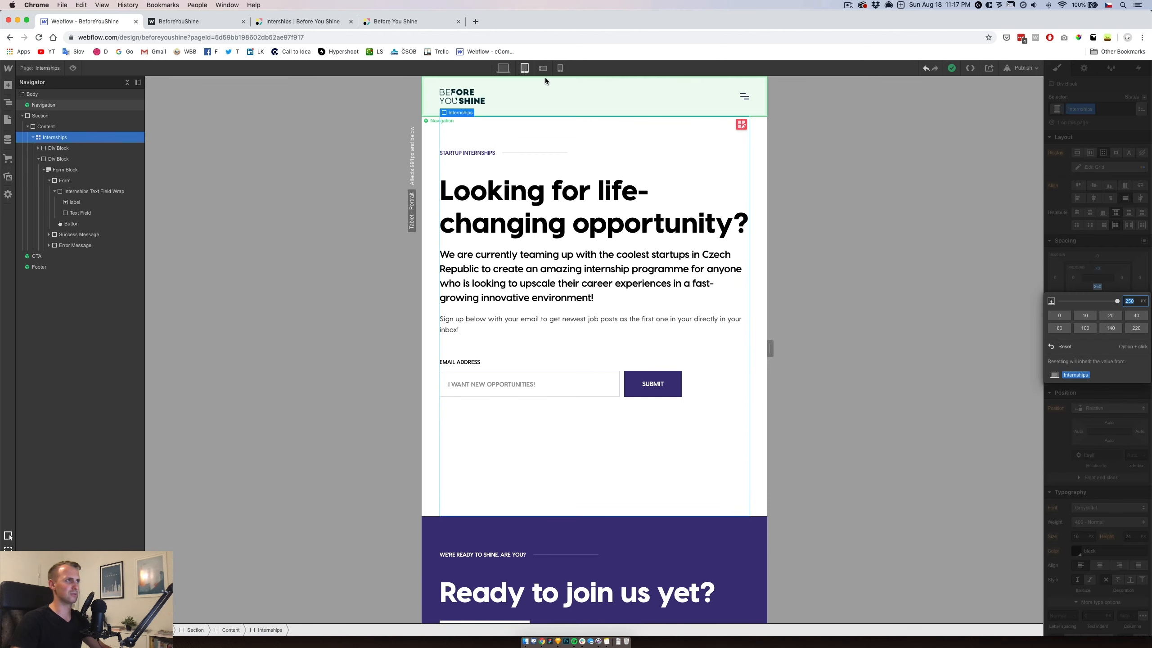
left_click(504, 68)
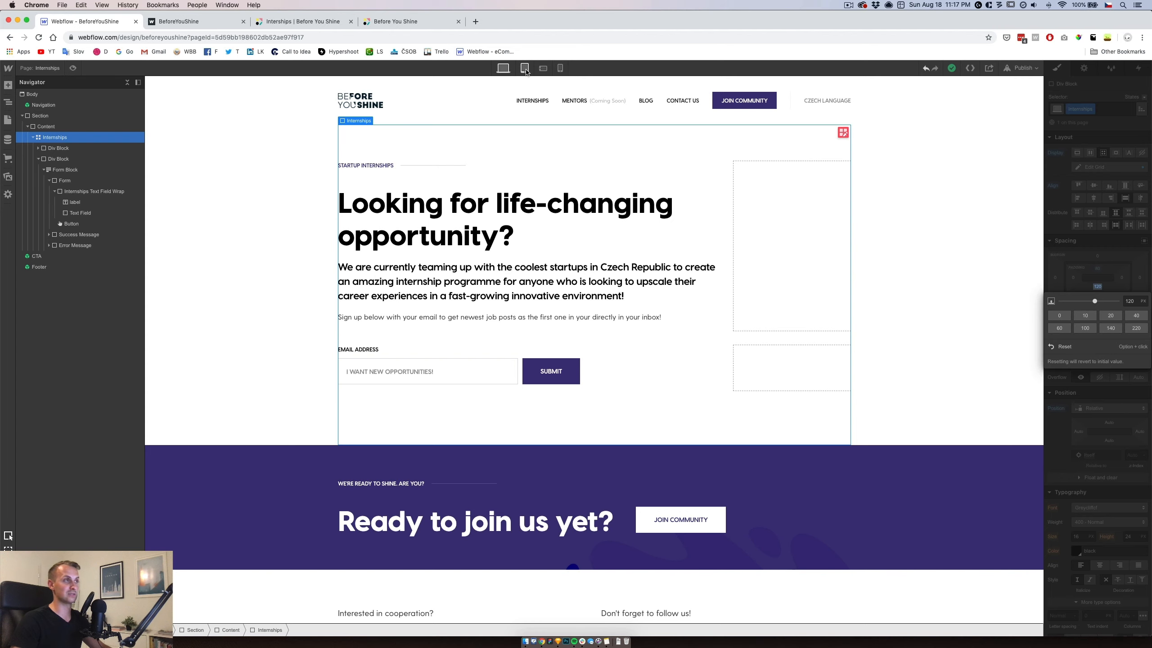
left_click(525, 68)
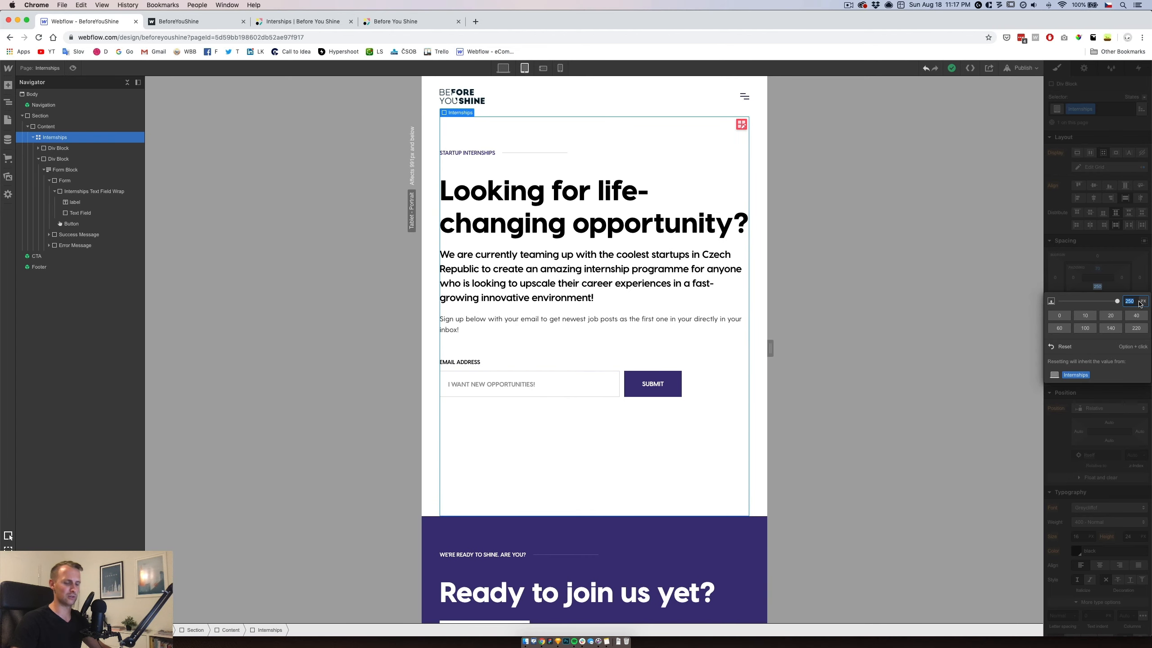
type("100")
key("Return")
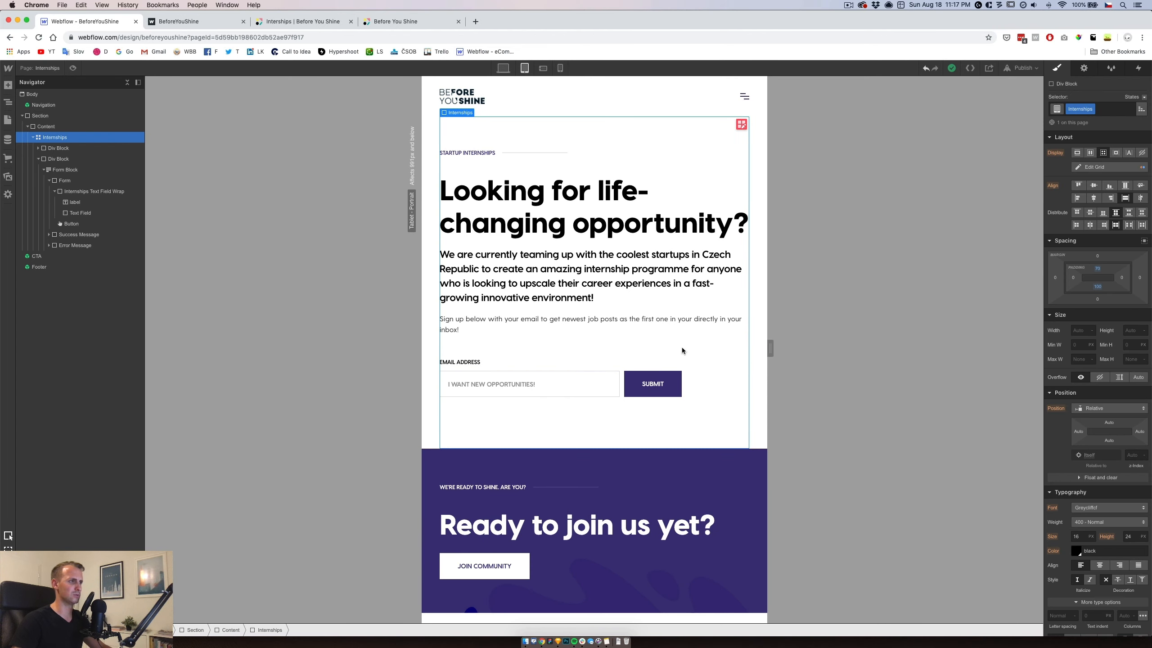
Reset the Internships grid's bottom padding override in phone portrait so it inherits the tablet value.
left_click(545, 71)
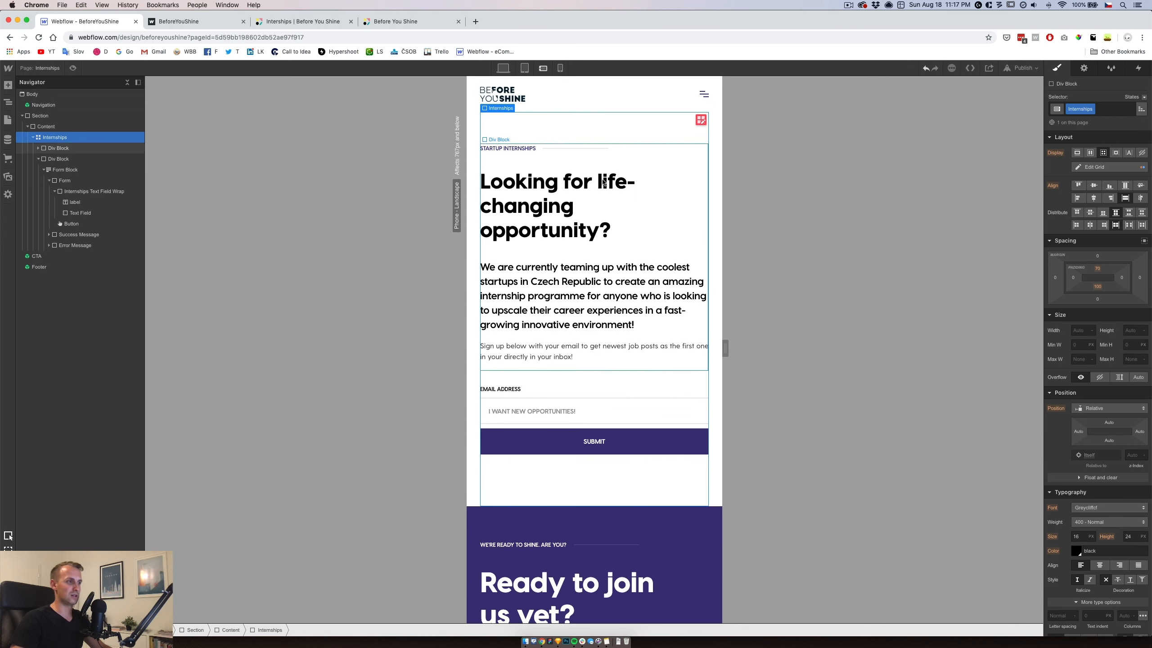
left_click(560, 68)
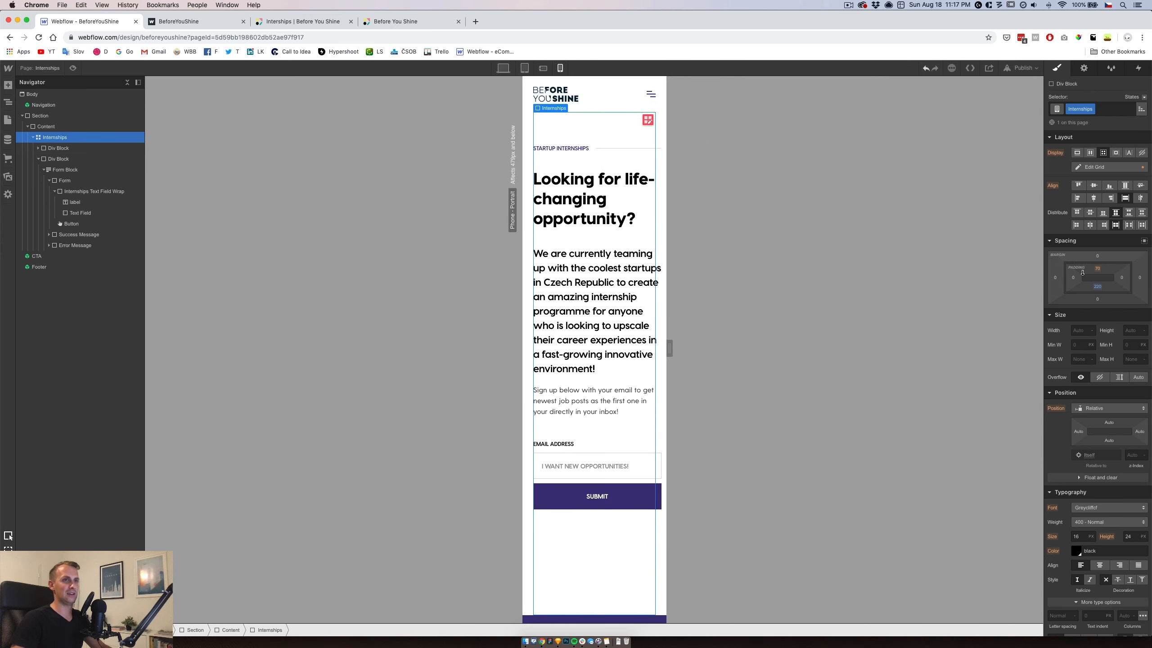
left_click(1098, 288, "alt")
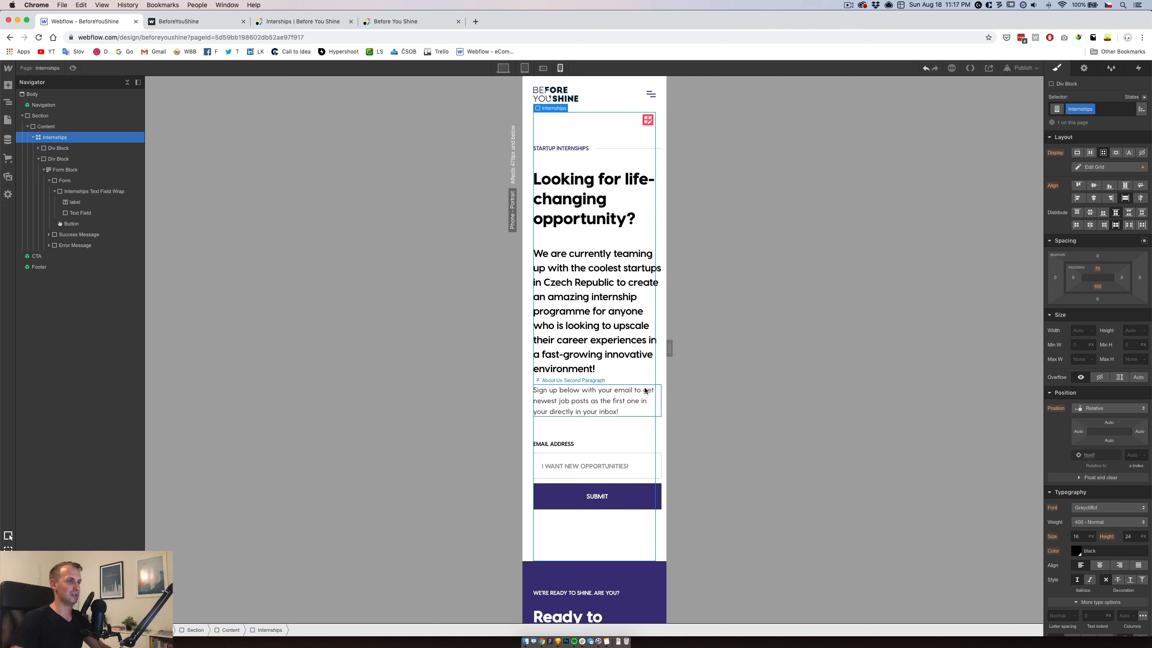
left_click(594, 448)
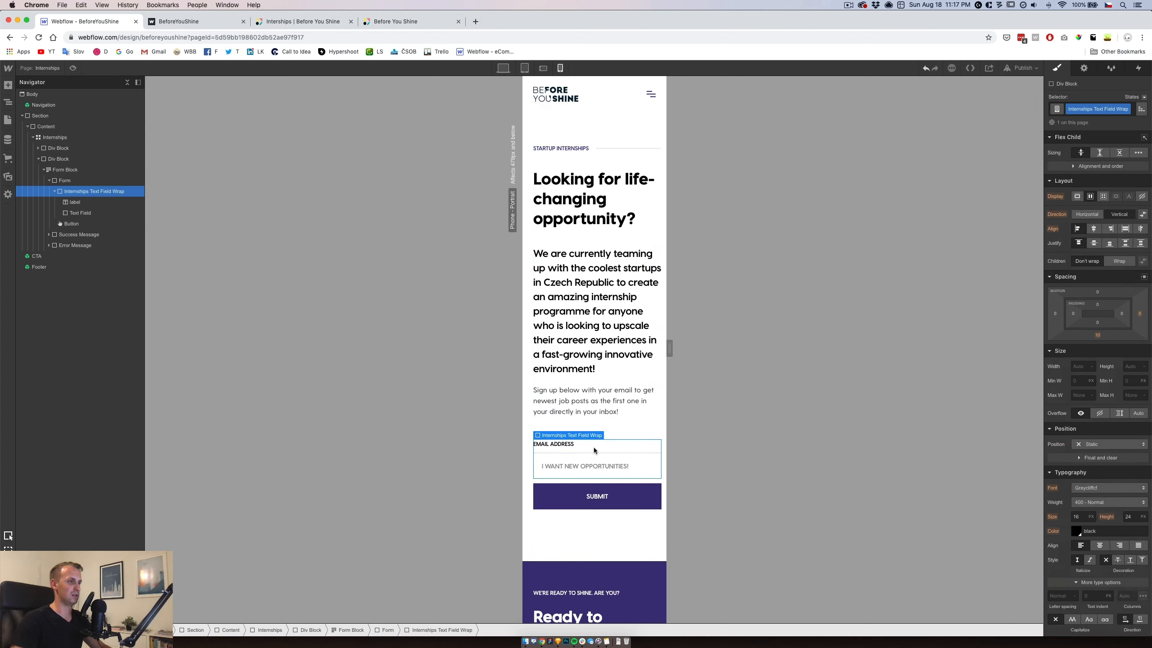
left_click(590, 457)
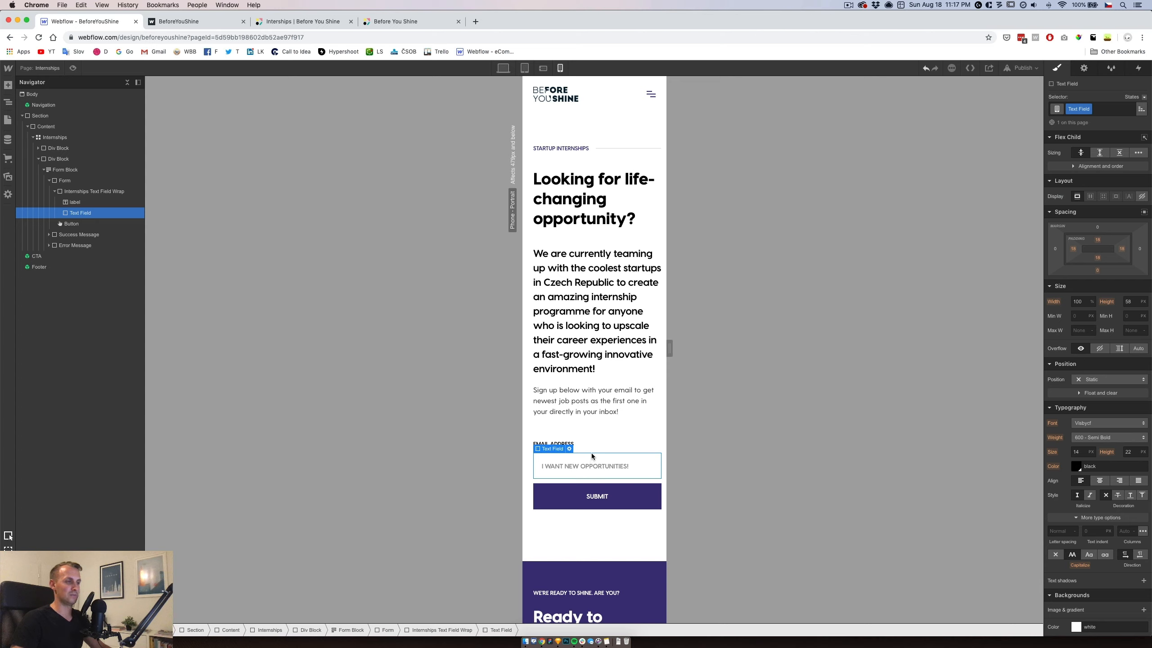
left_click(590, 447)
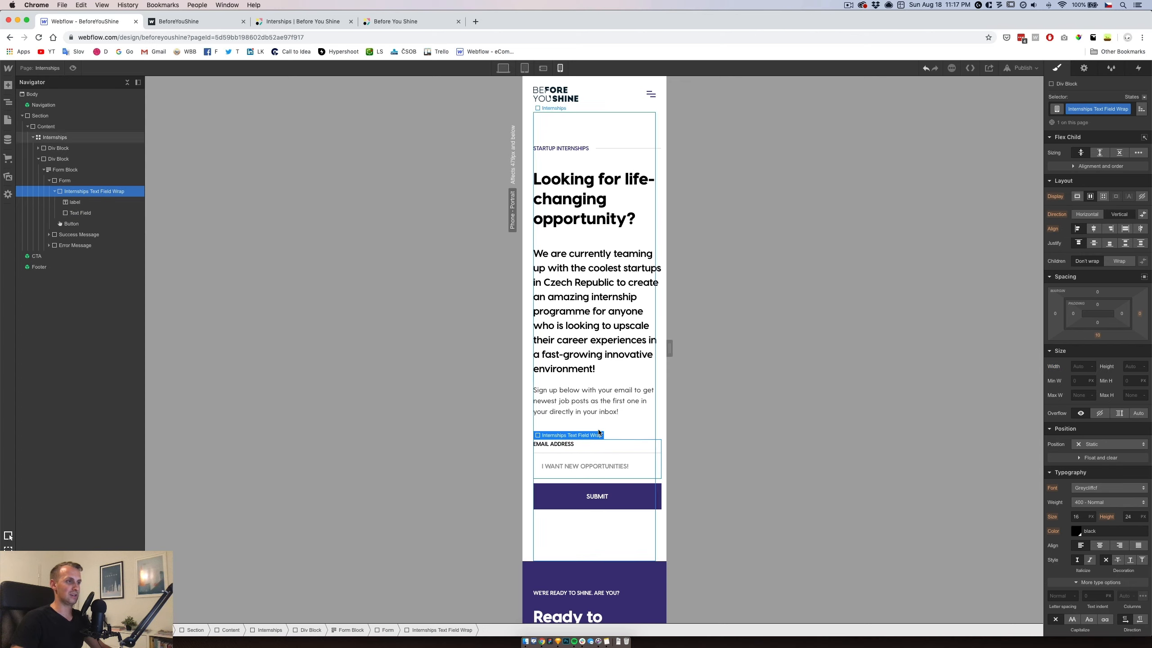
left_click(598, 430)
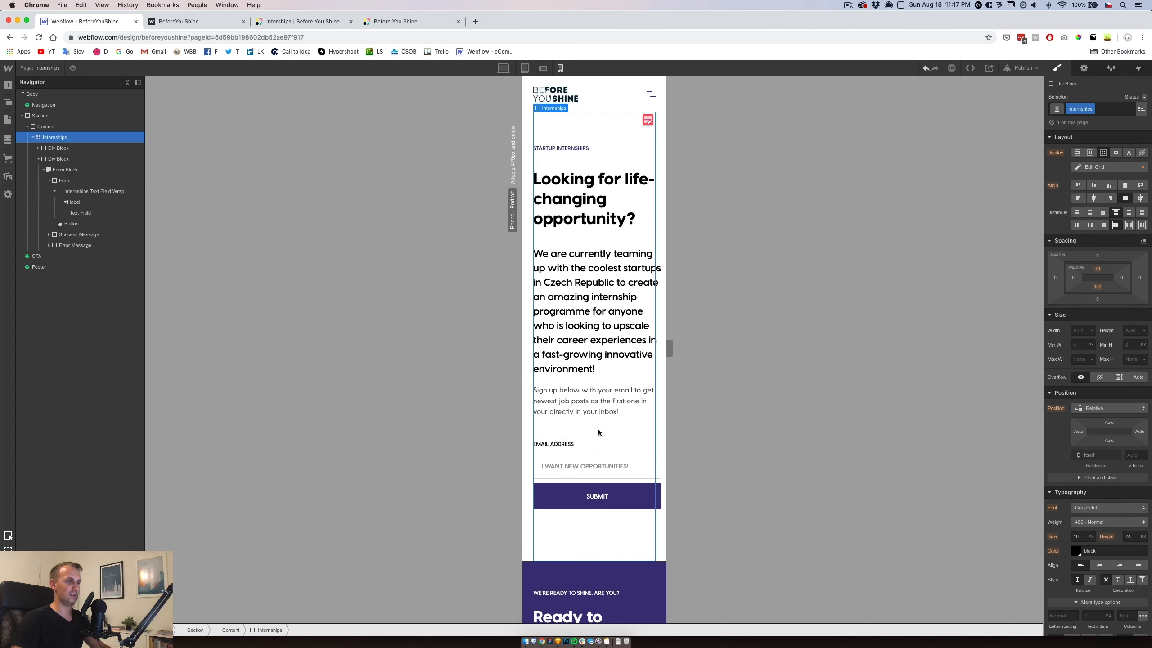
Set the width of the divider line beside the Startup Internships label to 100 px in phone portrait.
left_click(571, 486)
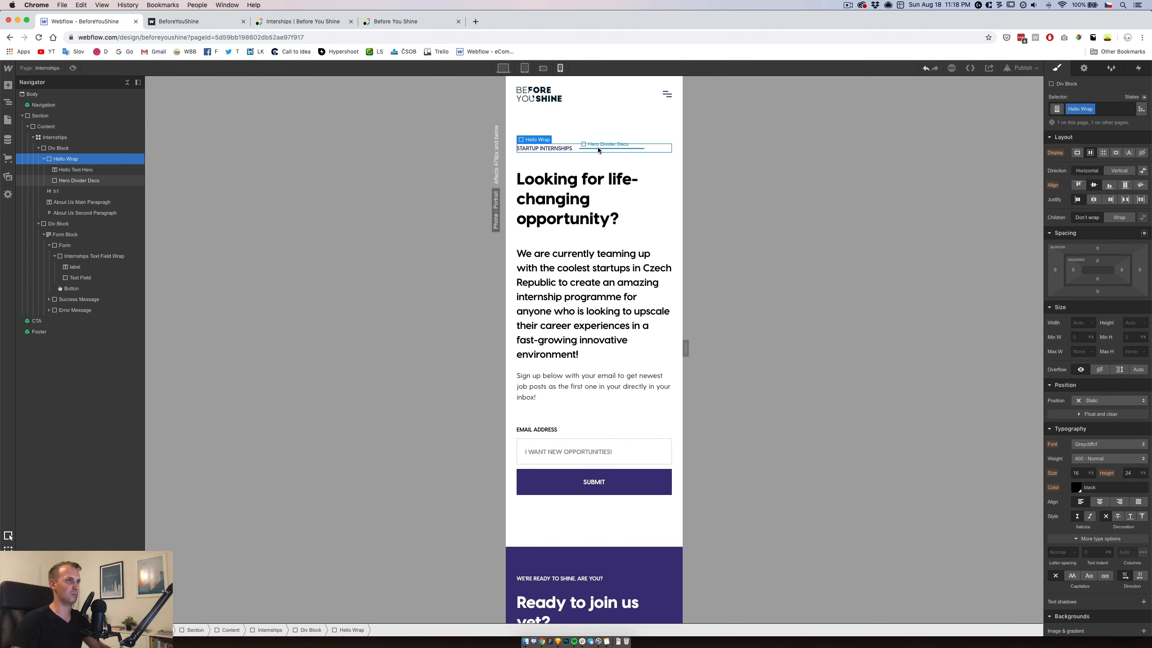
left_click(599, 149)
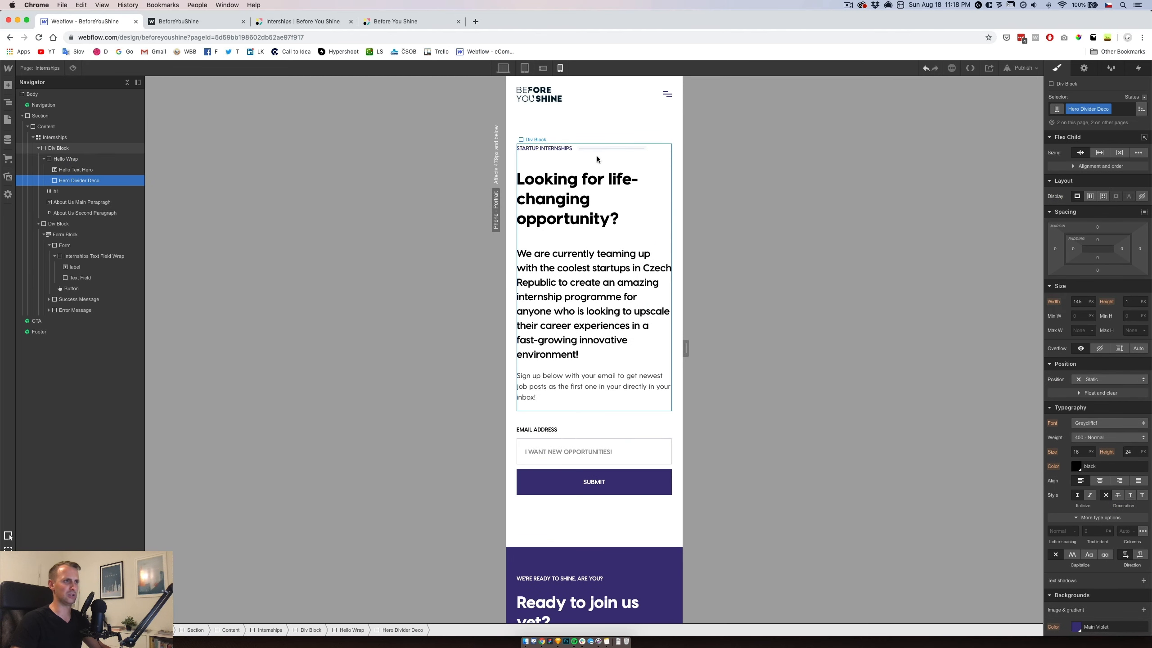
key("super+a")
left_click(1084, 301)
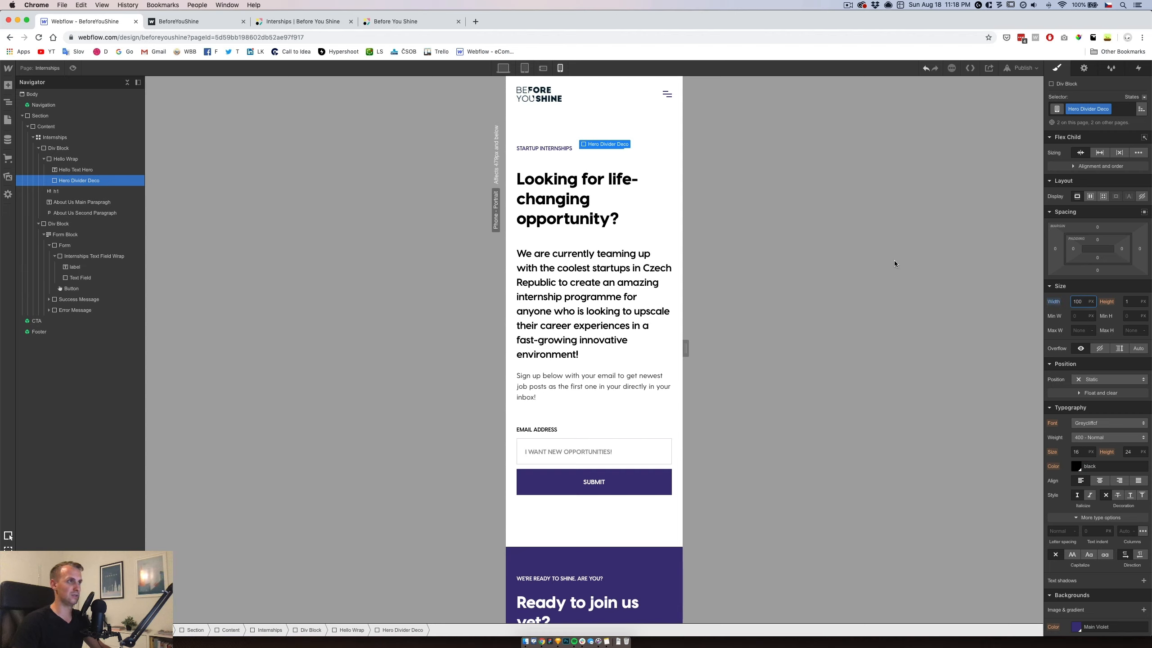
Check the heading, paragraphs and form at narrower and wider phone portrait widths and in phone landscape.
left_click(83, 161)
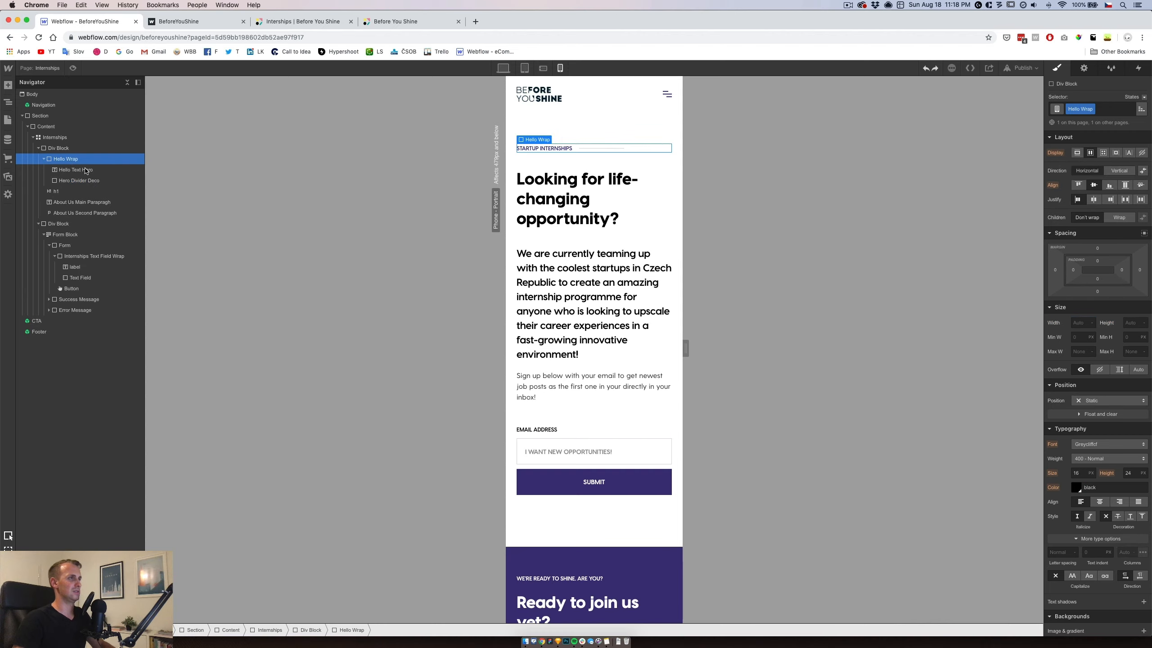
left_click(585, 203)
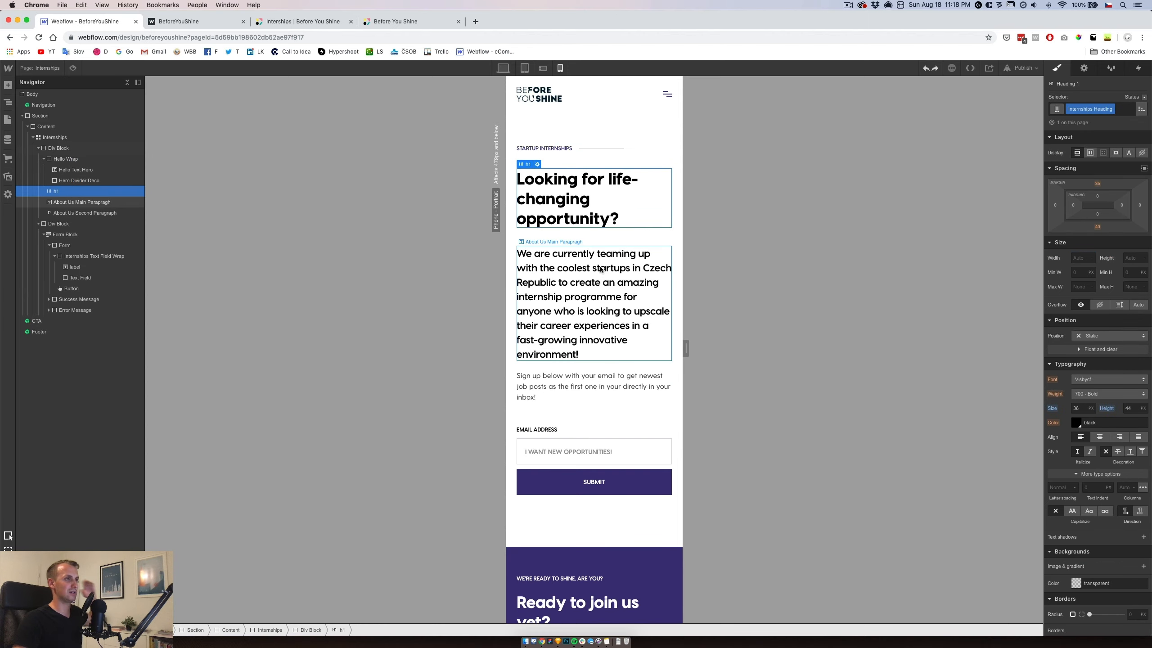
left_click(586, 286)
left_click(576, 387)
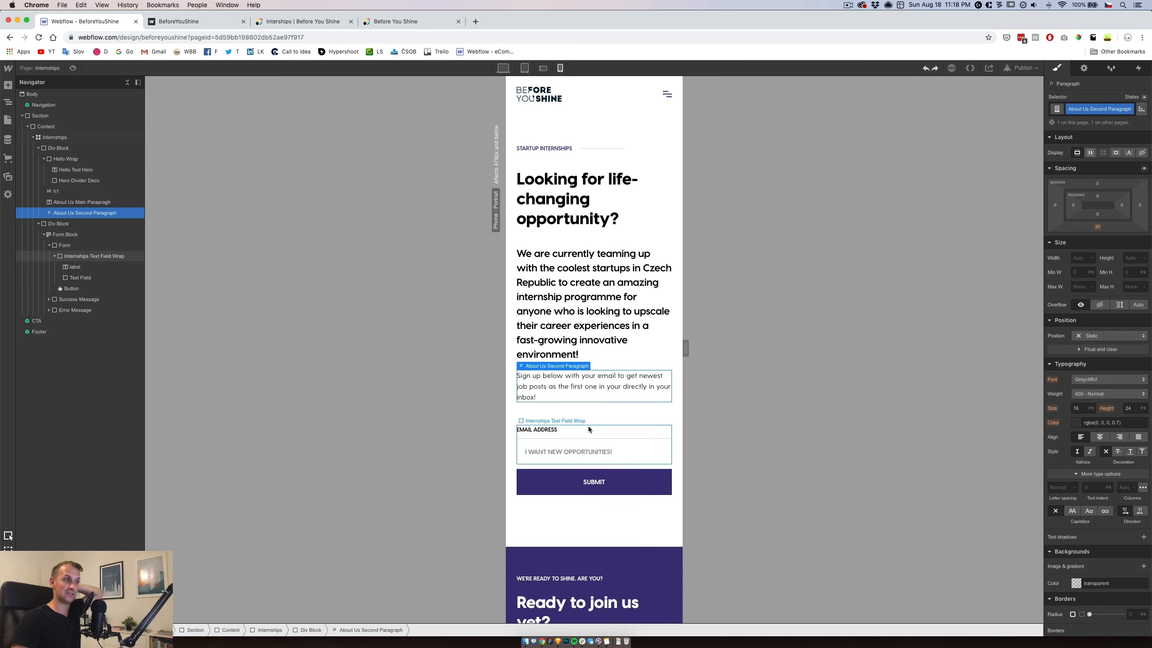
scroll(630, 394, "down", 5)
scroll(637, 386, "up", 5)
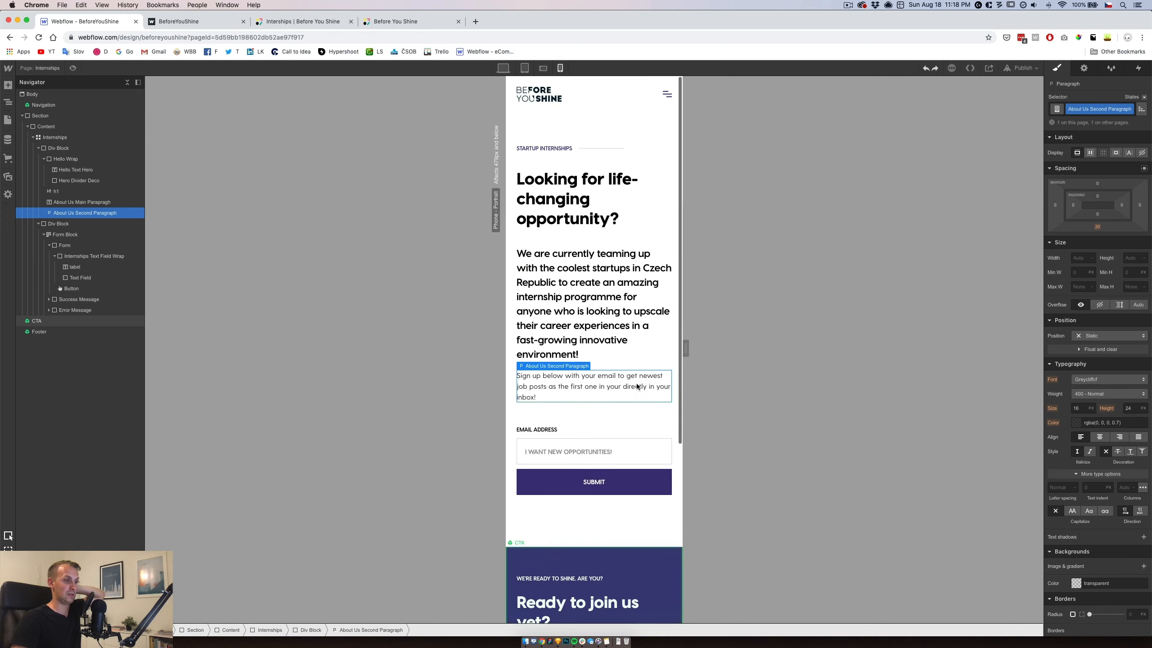
mouse_move(685, 348)
left_mouse_down()
mouse_move(651, 348)
mouse_move(706, 355)
left_mouse_up()
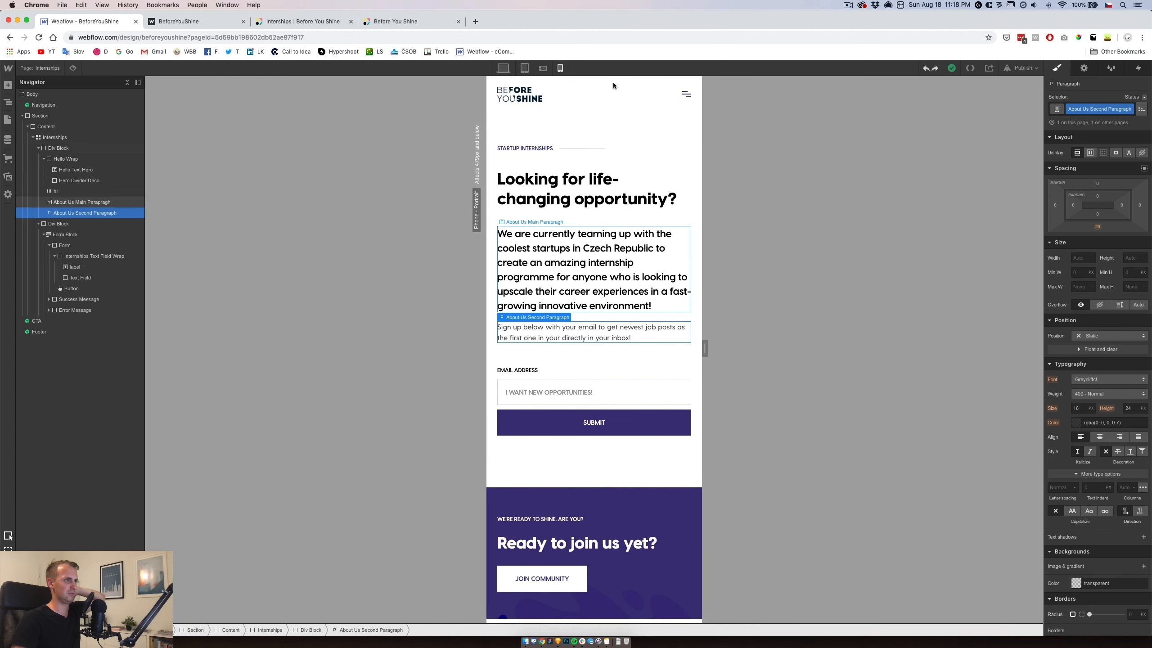
left_click(547, 67)
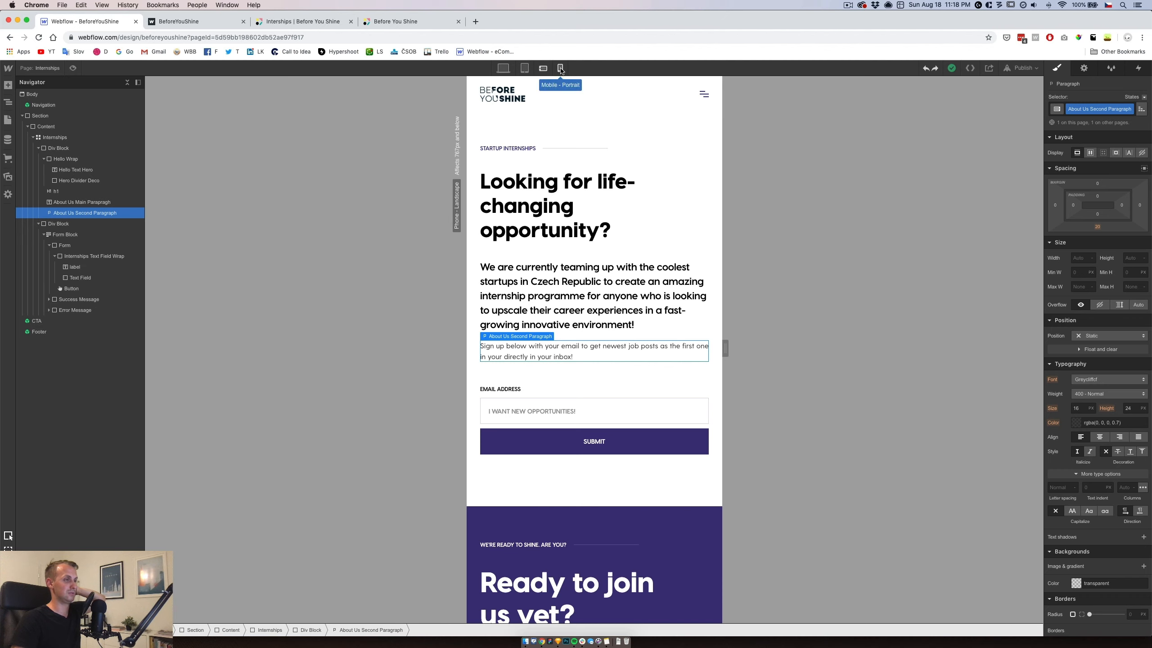
left_click(561, 68)
left_click_drag(669, 347, 657, 348)
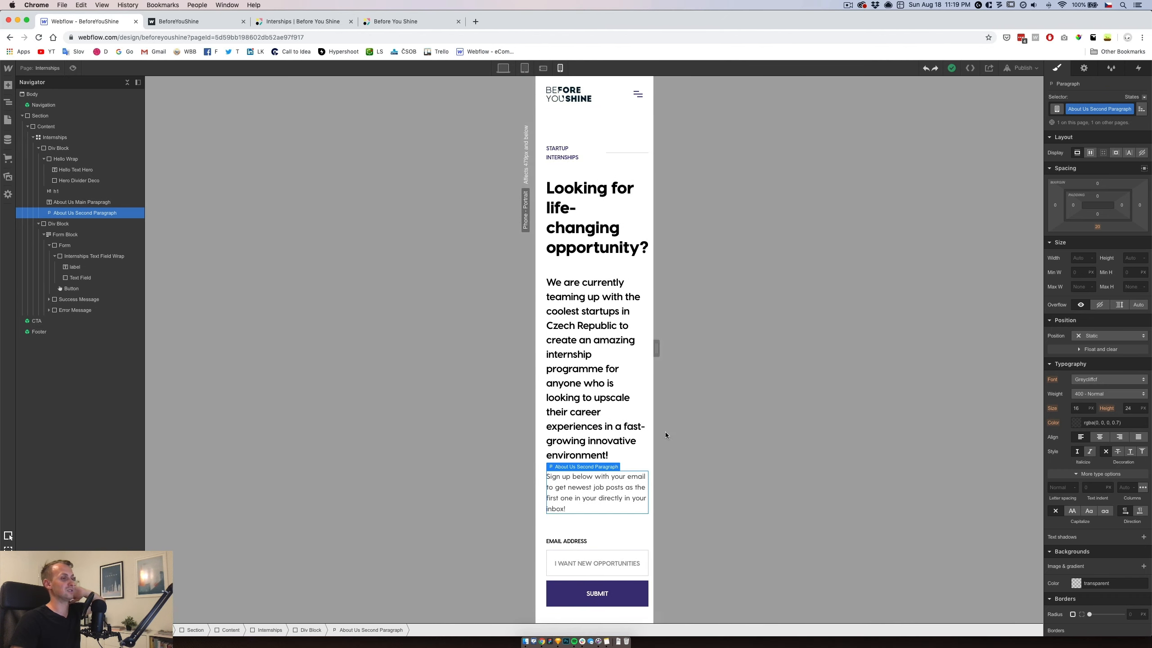
left_click(607, 571)
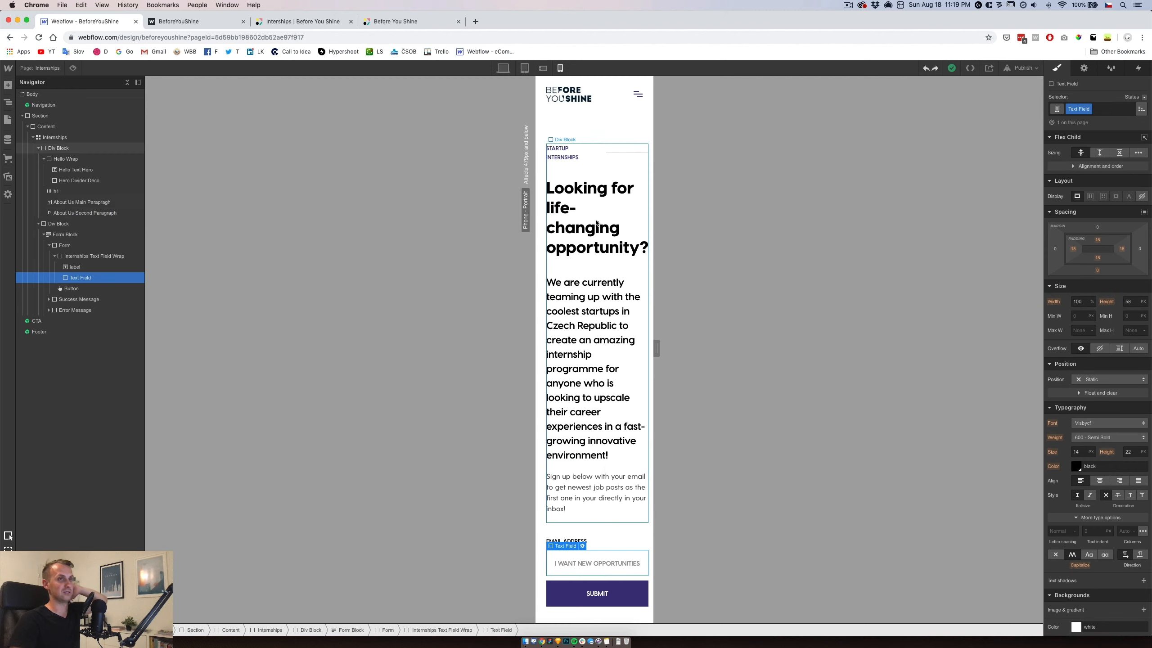
left_click_drag(655, 347, 705, 347)
Link the Internships item in the desktop navigation bar to the Internships page.
left_click(503, 68)
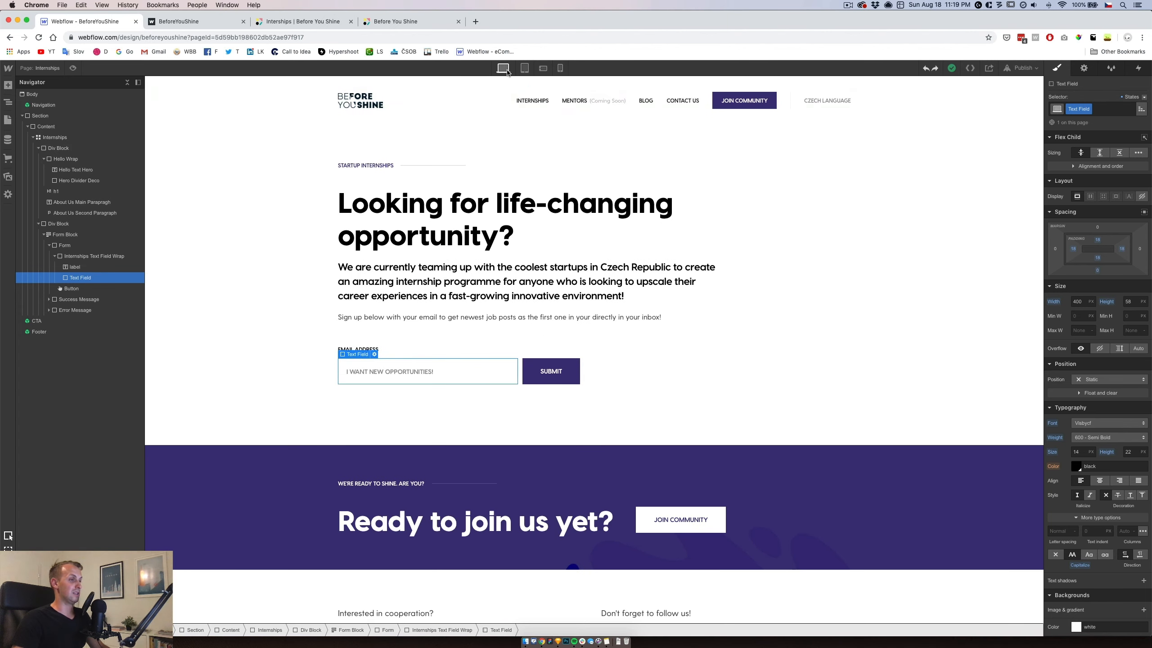
double_click(538, 108)
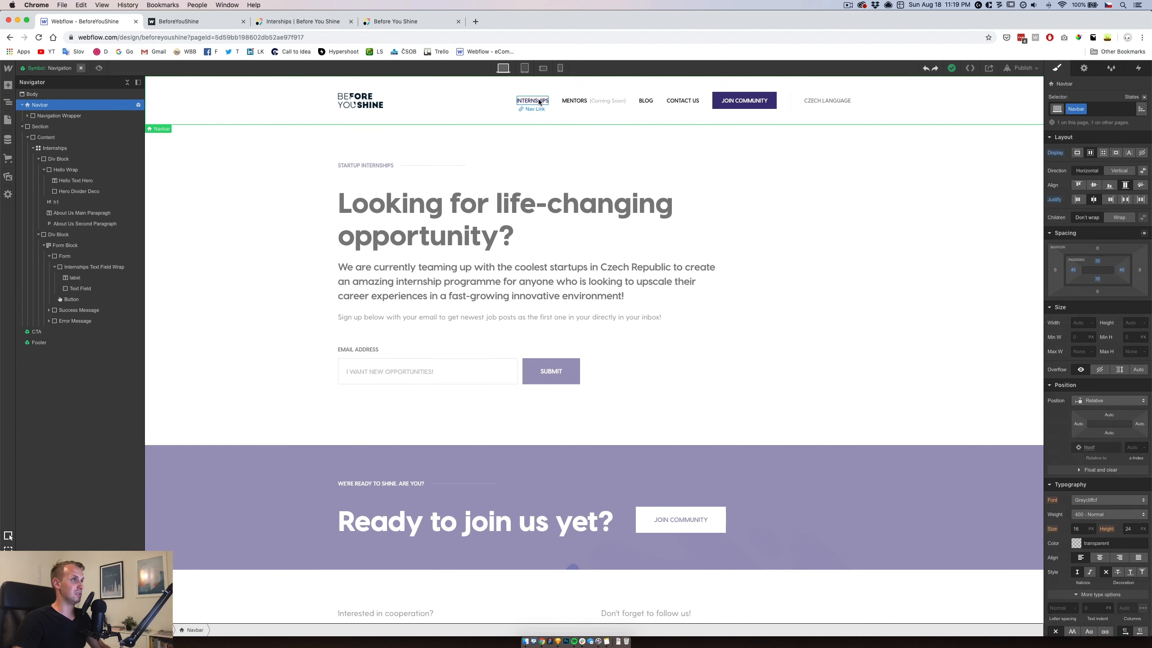
left_click(1084, 68)
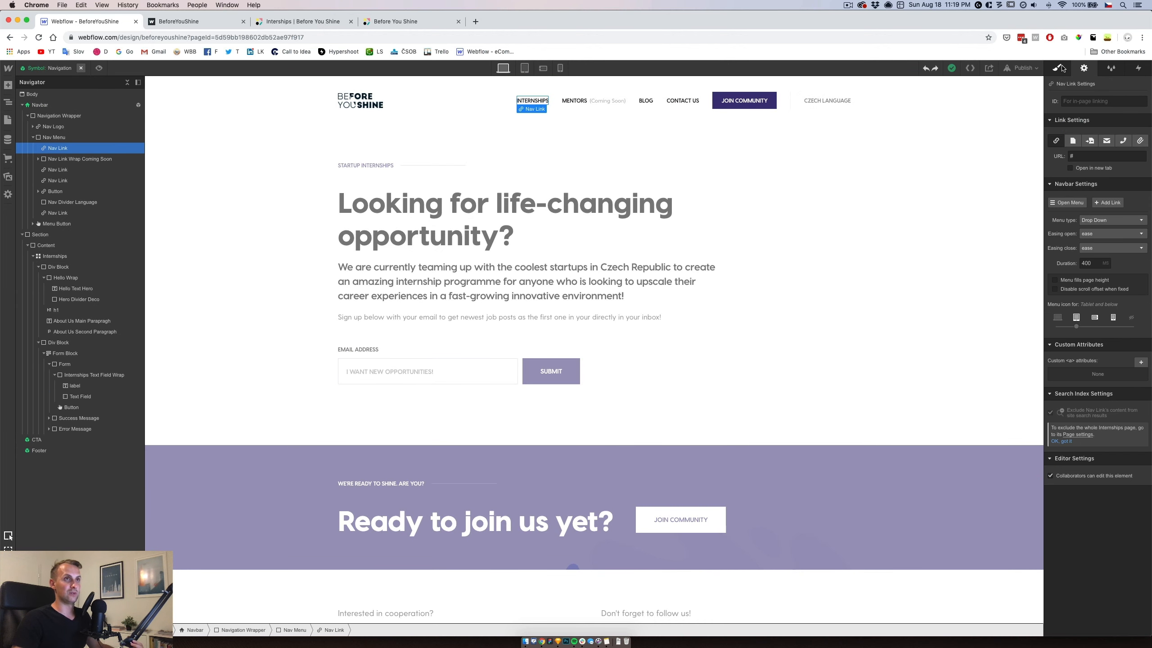
key("s")
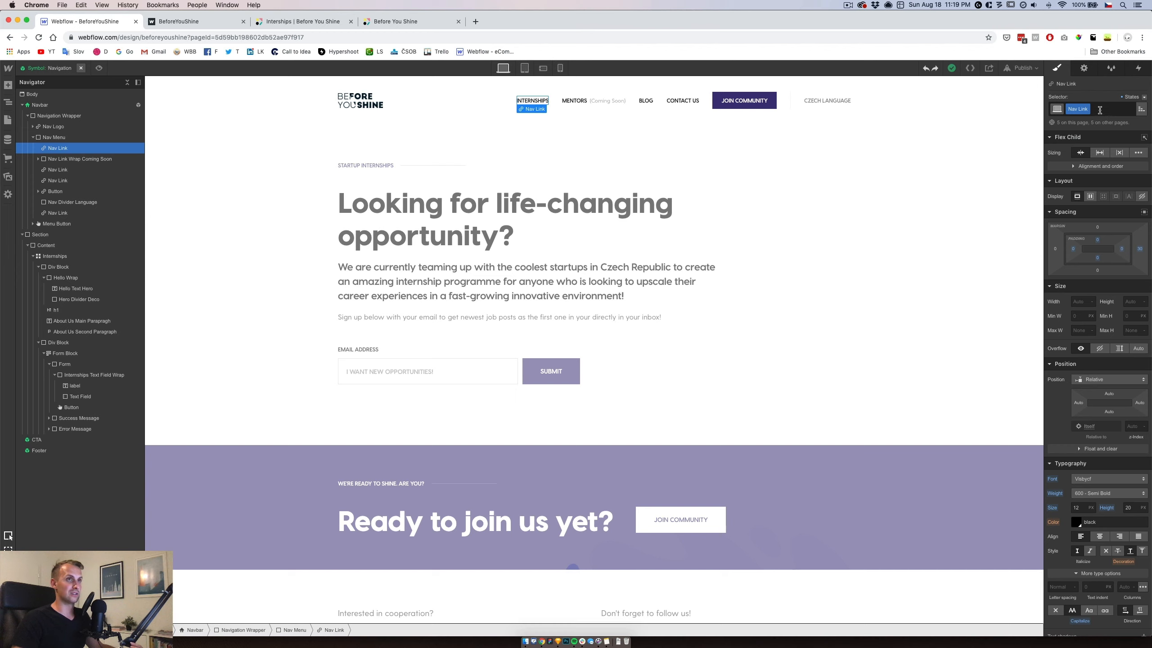
left_click(1084, 68)
left_click(1073, 141)
left_click(1089, 156)
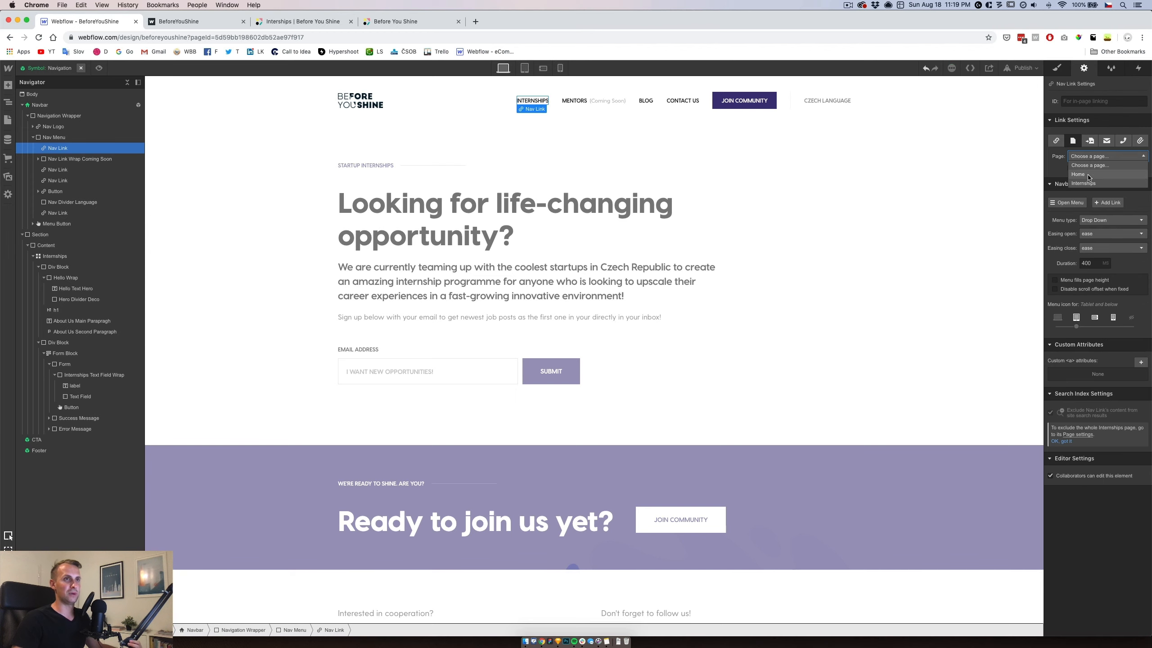
left_click(1073, 185)
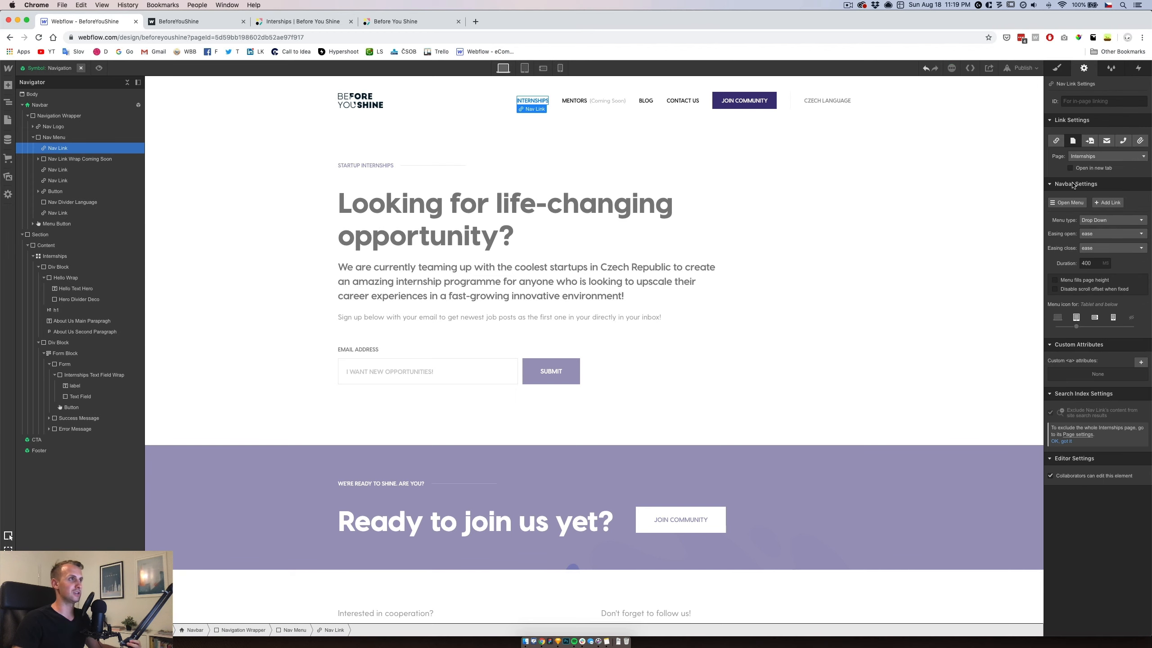
Set the text color of the Nav Link's Current state to the Main Violet swatch.
left_click(1058, 69)
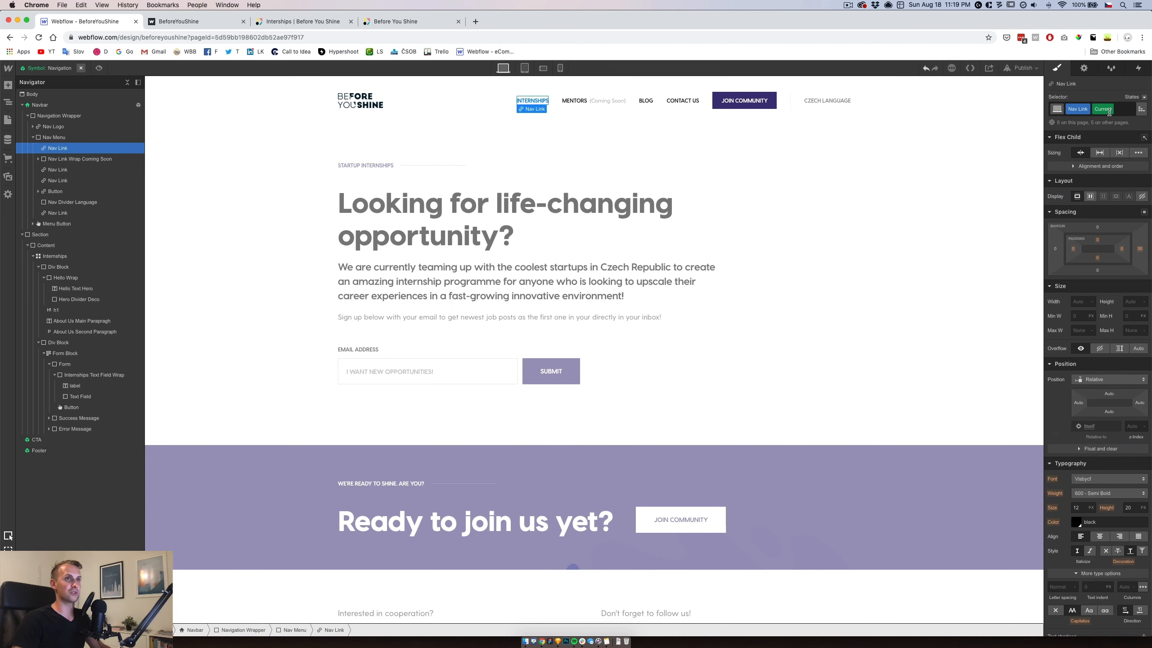
scroll(1091, 515, "down", 4)
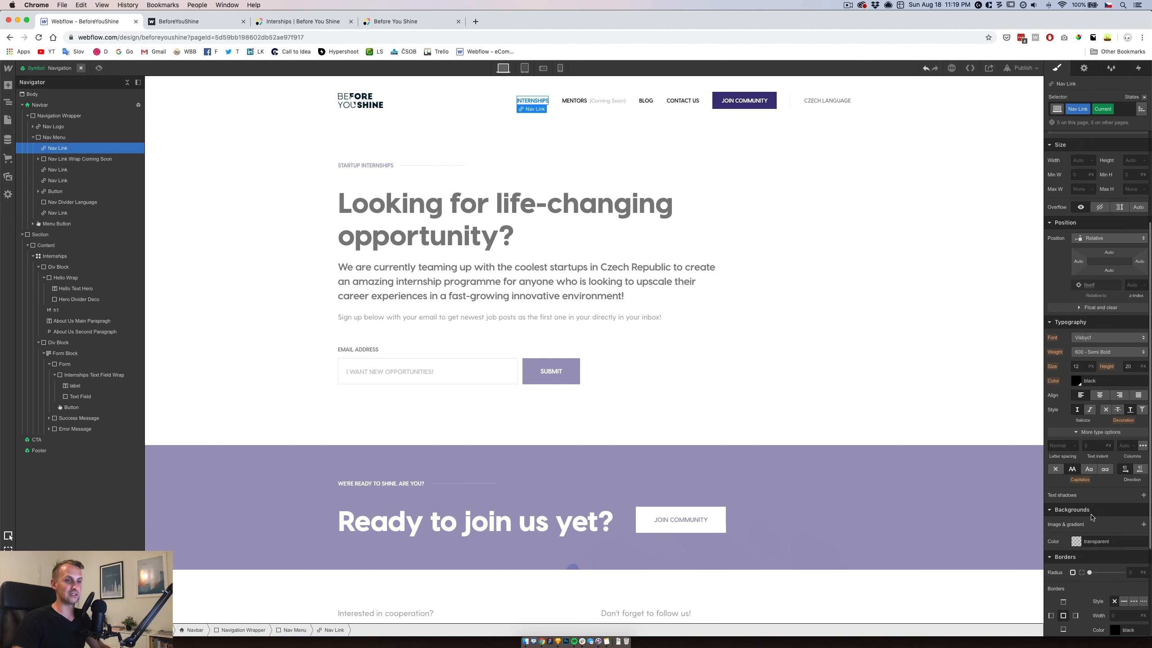
scroll(1087, 534, "up", 3)
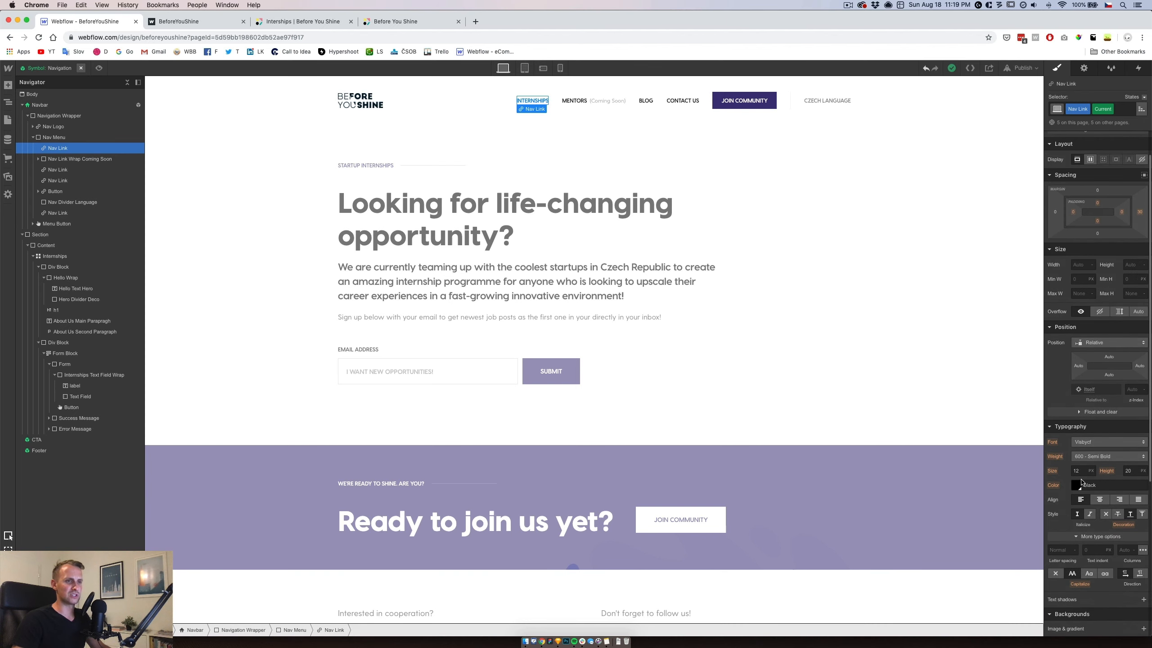
left_click(1077, 487)
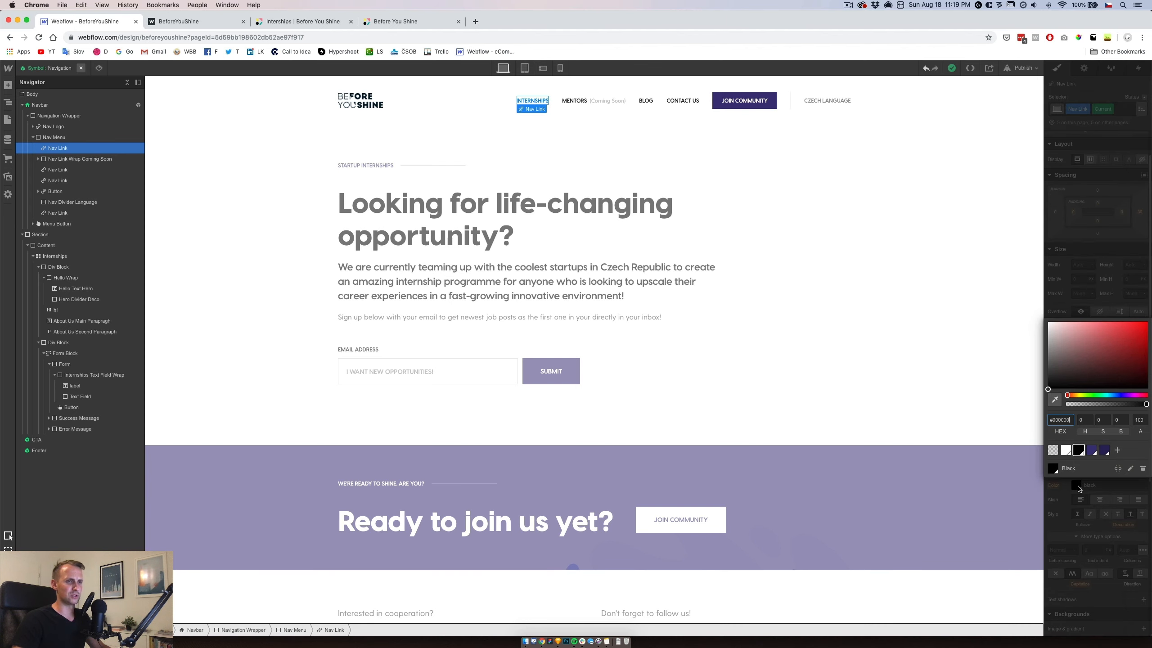
left_click(1092, 451)
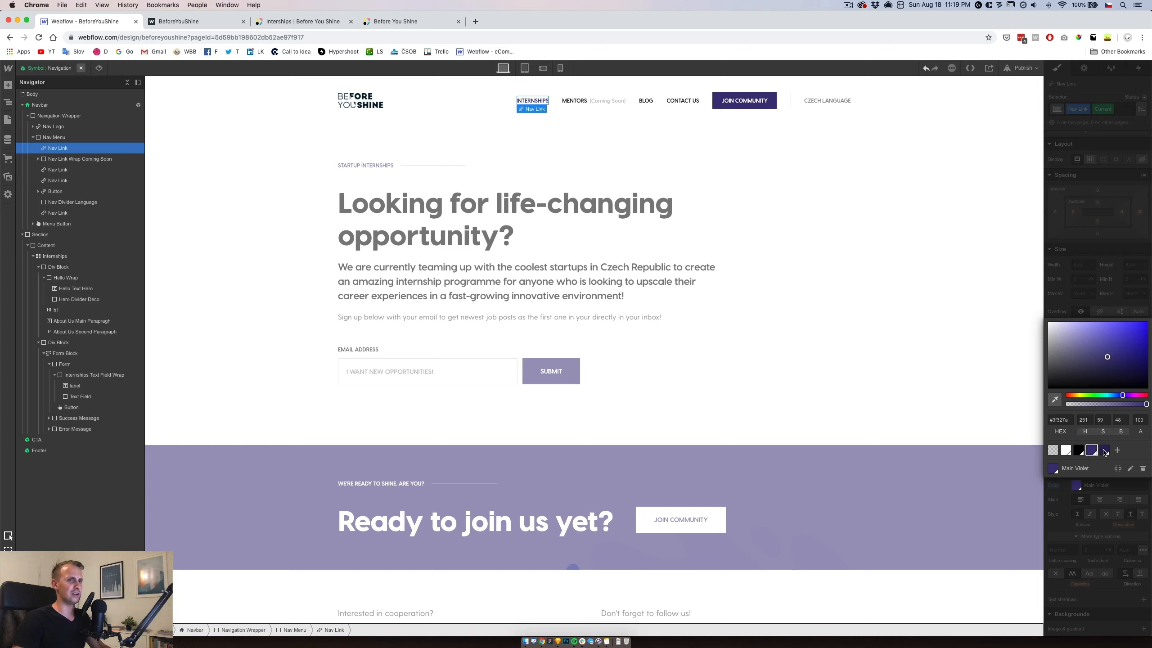
left_click(1104, 450)
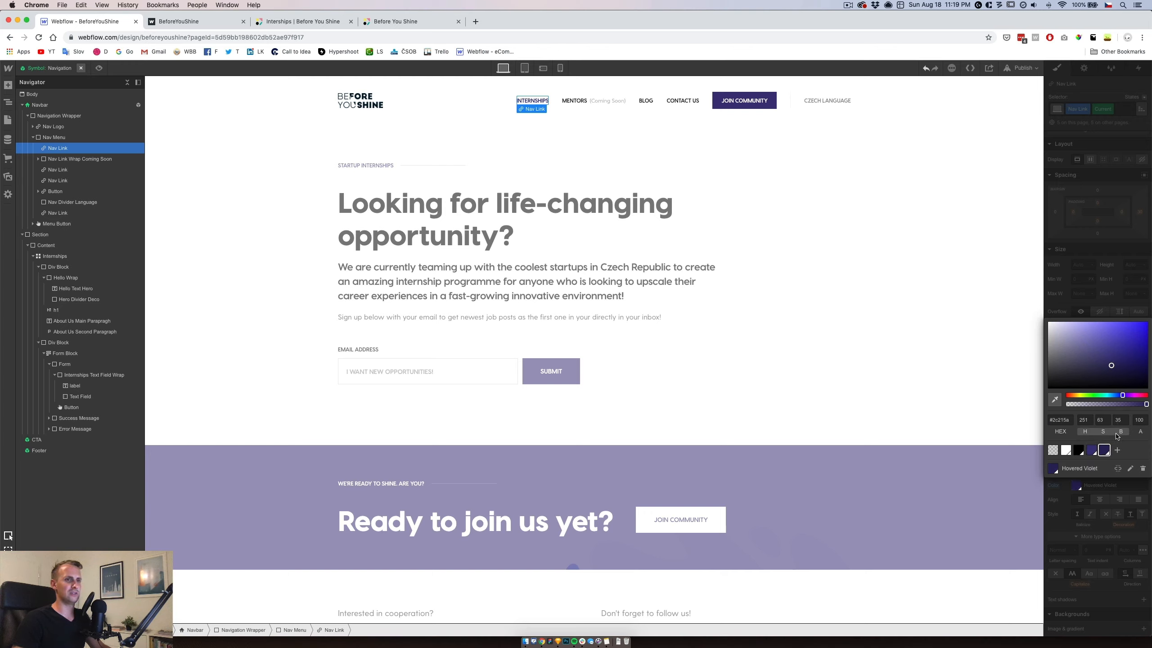
left_click(1094, 452)
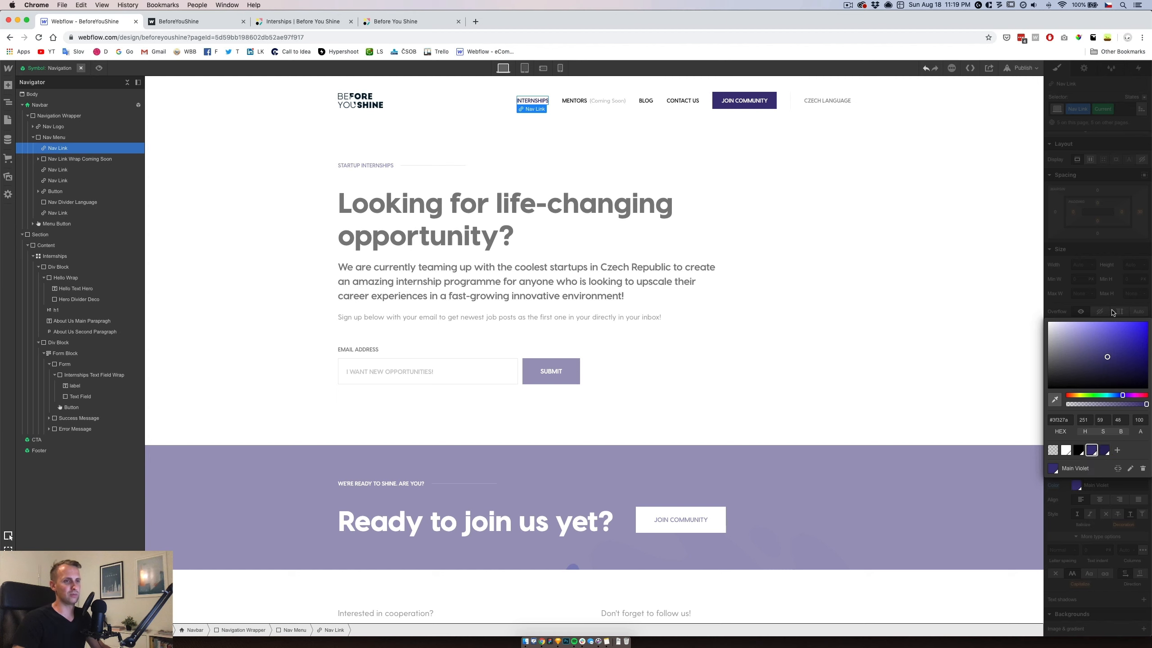
Preview the page, test the Internships navigation link, and return to the designer.
left_click(97, 68)
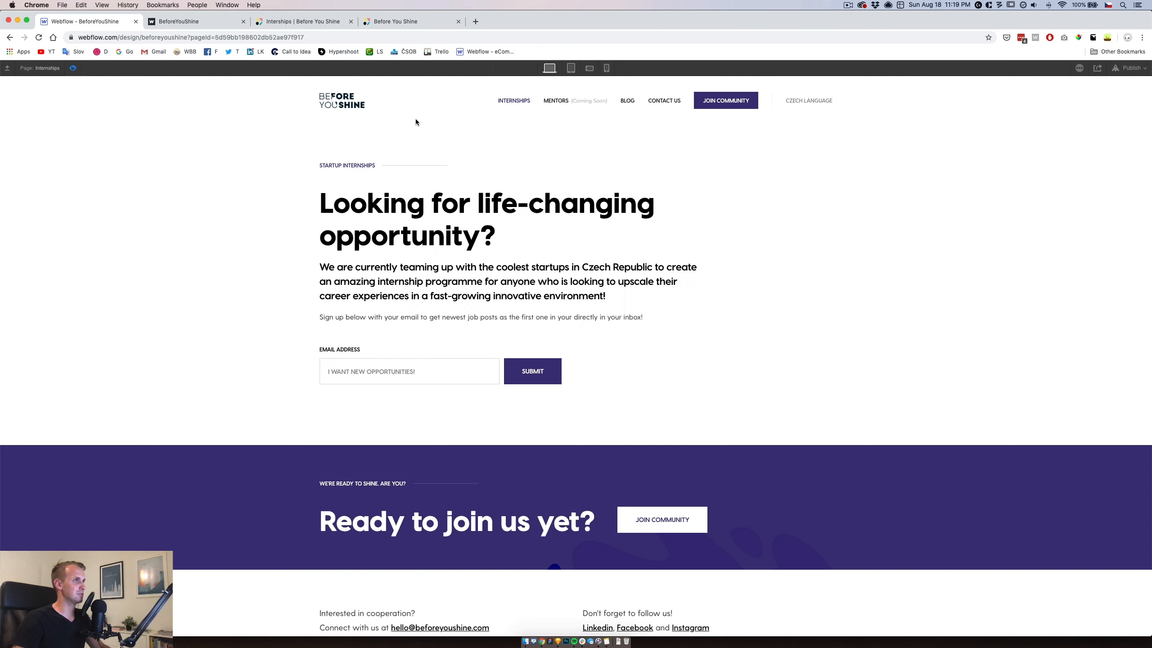
left_click(517, 104)
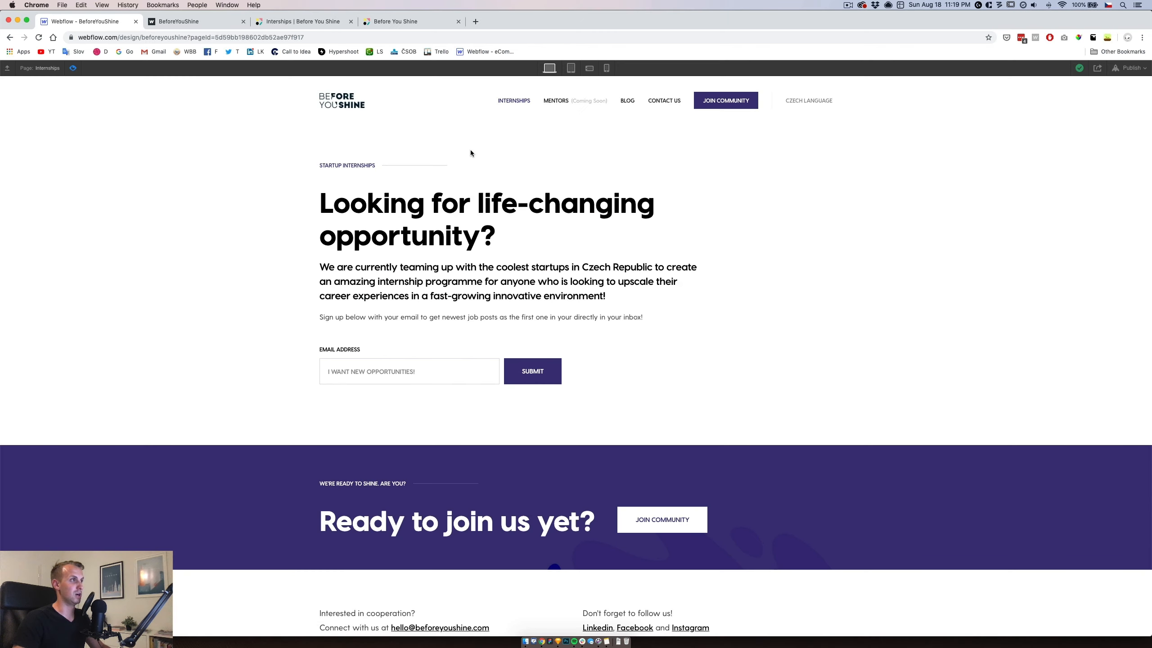
left_click(75, 68)
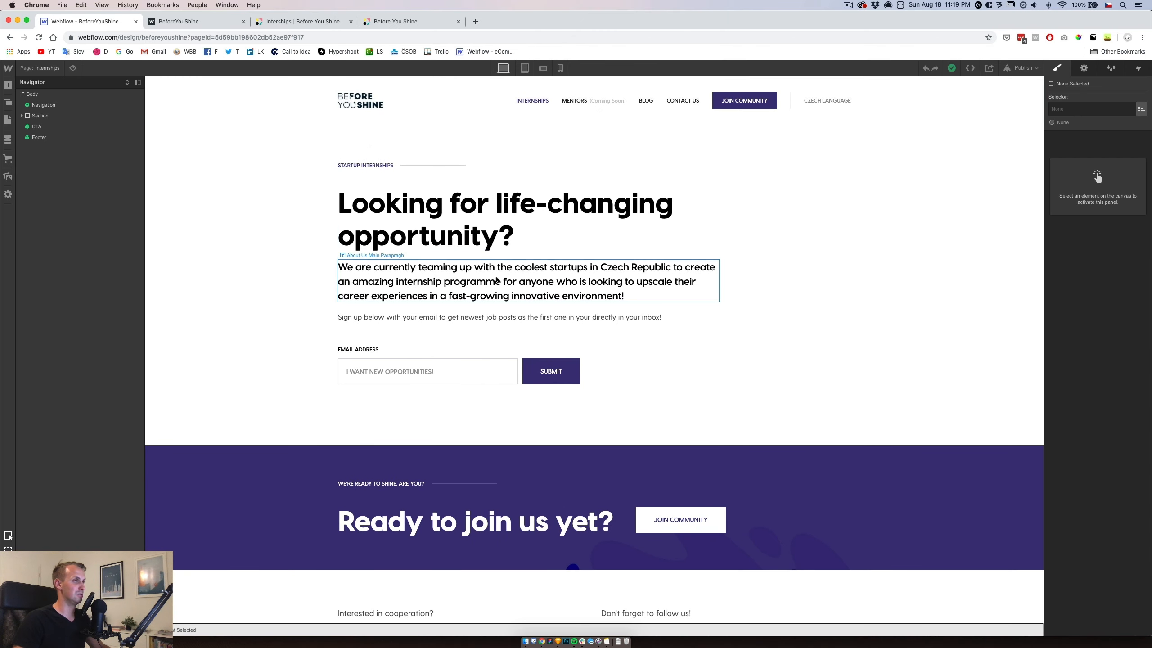